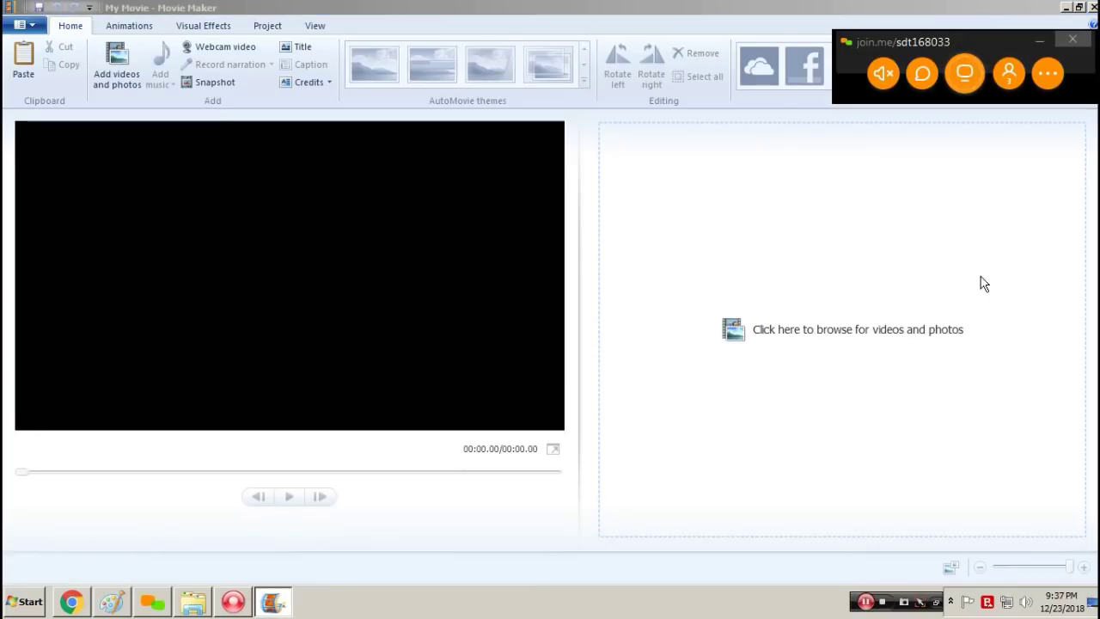
Step: Import the wing animation frames wing1 to wing14 from the mlpgeneral folder into the movie
{"action": "left_click", "coordinate": [980, 283]}
{"action": "left_click_drag", "start_coordinate": [770, 137], "coordinate": [794, 198]}
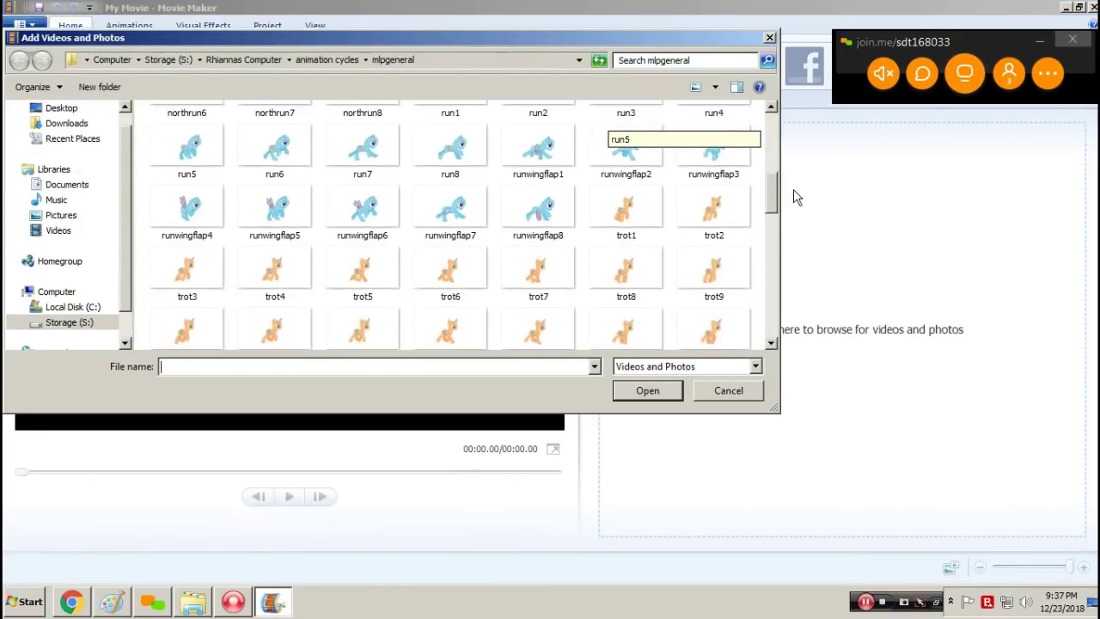
{"action": "left_click_drag", "start_coordinate": [795, 197], "coordinate": [795, 279]}
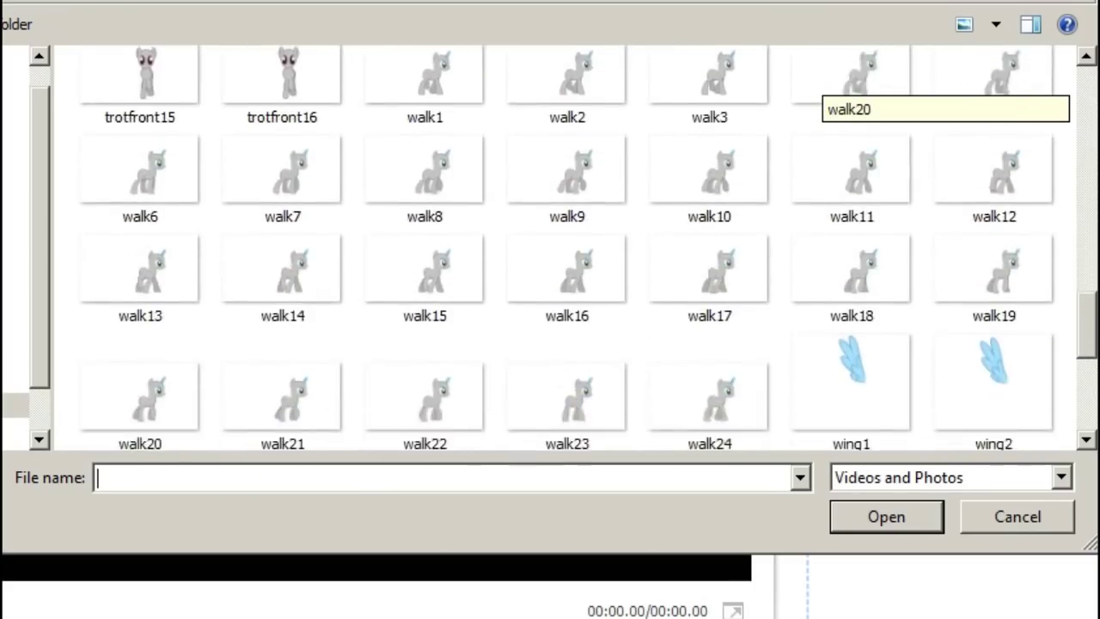
{"action": "left_click_drag", "start_coordinate": [1090, 326], "coordinate": [1090, 199]}
{"action": "left_click", "coordinate": [1033, 234]}
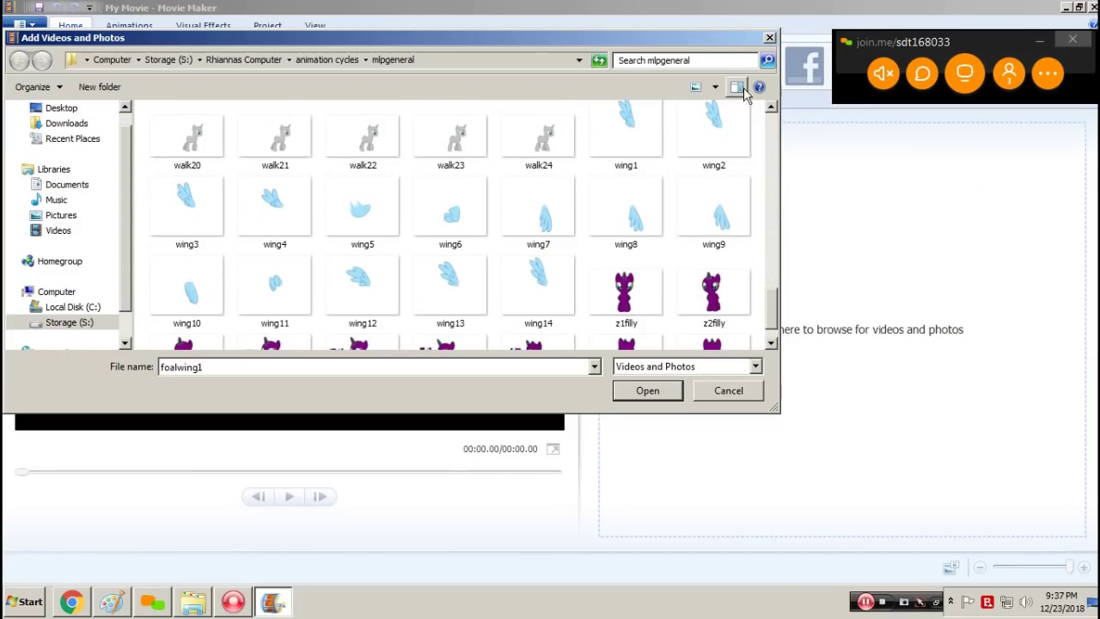
{"action": "left_click_drag", "start_coordinate": [764, 100], "coordinate": [184, 292]}
{"action": "key", "text": "Return"}
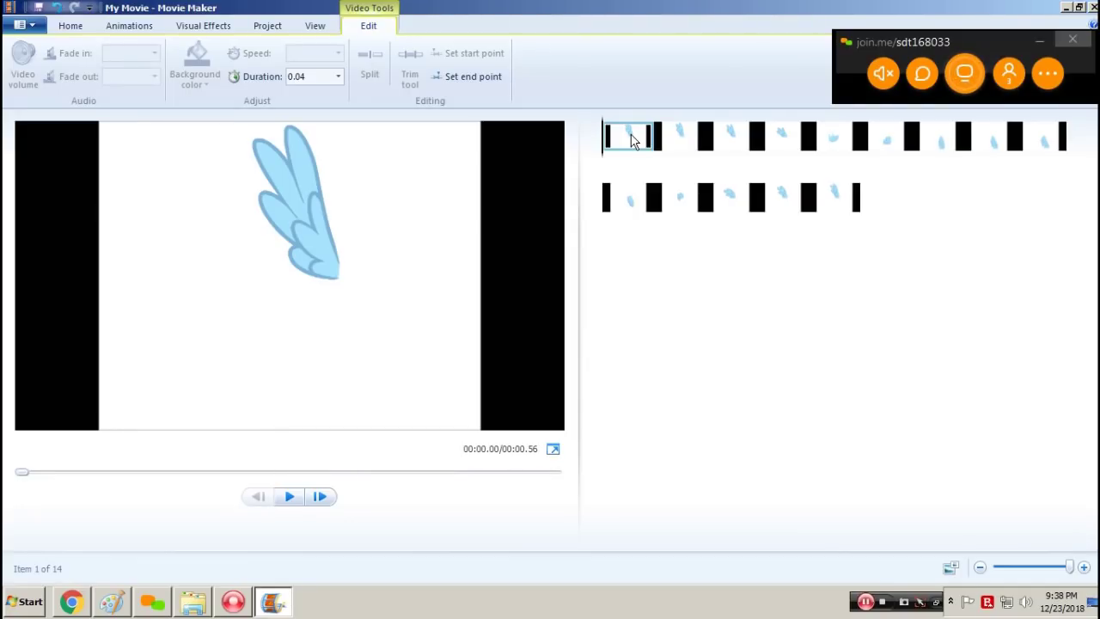
Step: Play the repeated wing-flap frames in the preview to review the motion
{"action": "key", "text": "space"}
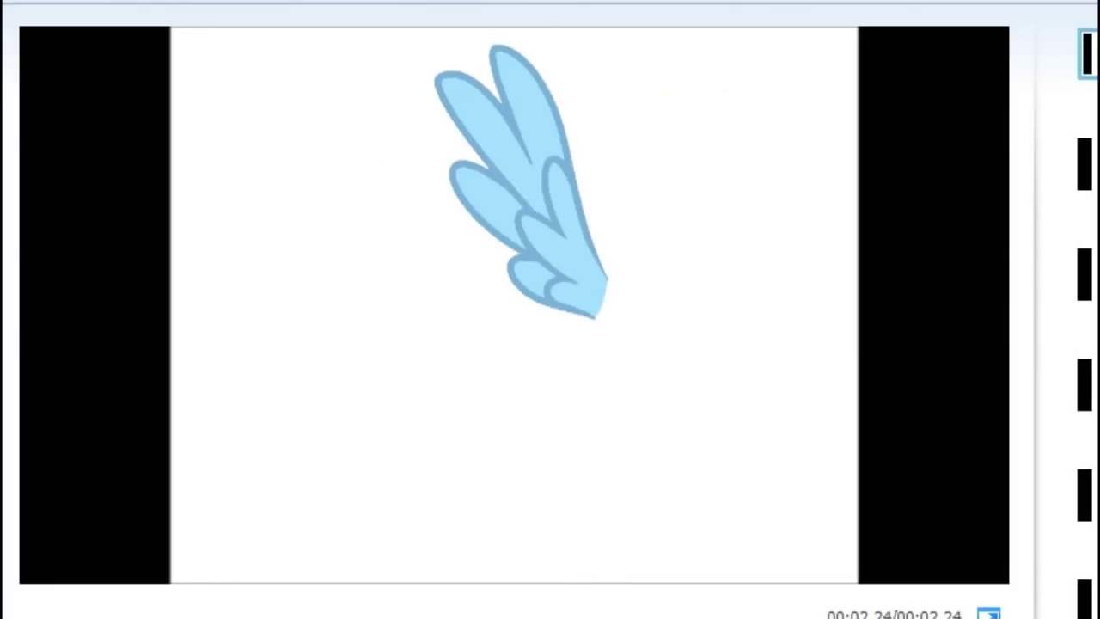
{"action": "key", "text": "space"}
{"action": "key", "text": "space"}
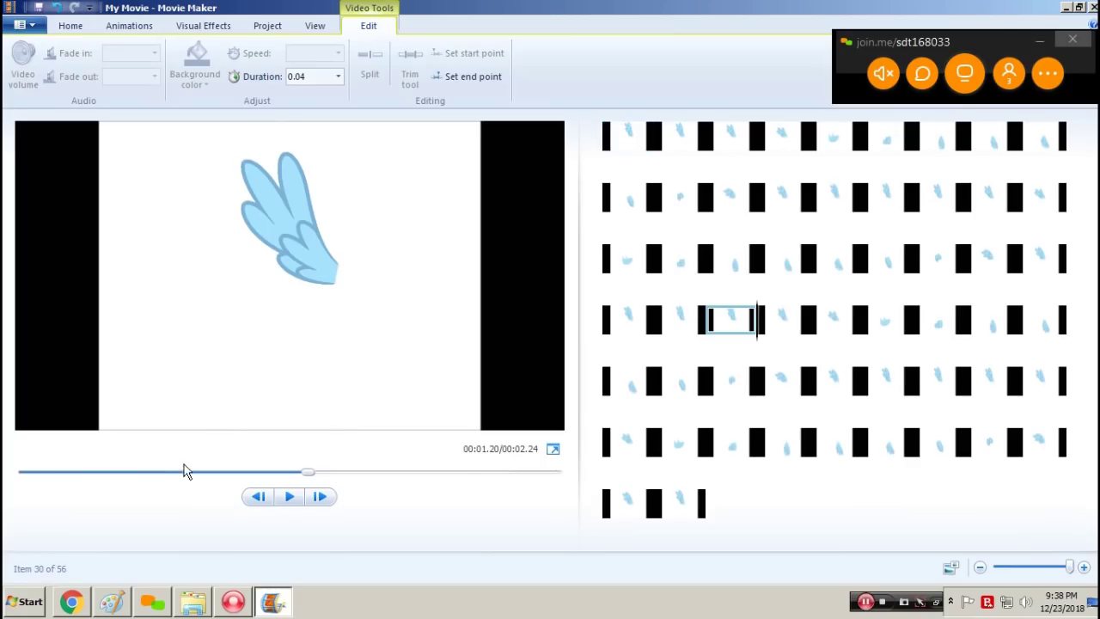
Step: Undo the last duplication of the wing frames and delete the remaining duplicate set after the first fourteen frames
{"action": "left_click", "coordinate": [111, 602]}
{"action": "left_click", "coordinate": [117, 607]}
{"action": "left_click", "coordinate": [627, 136]}
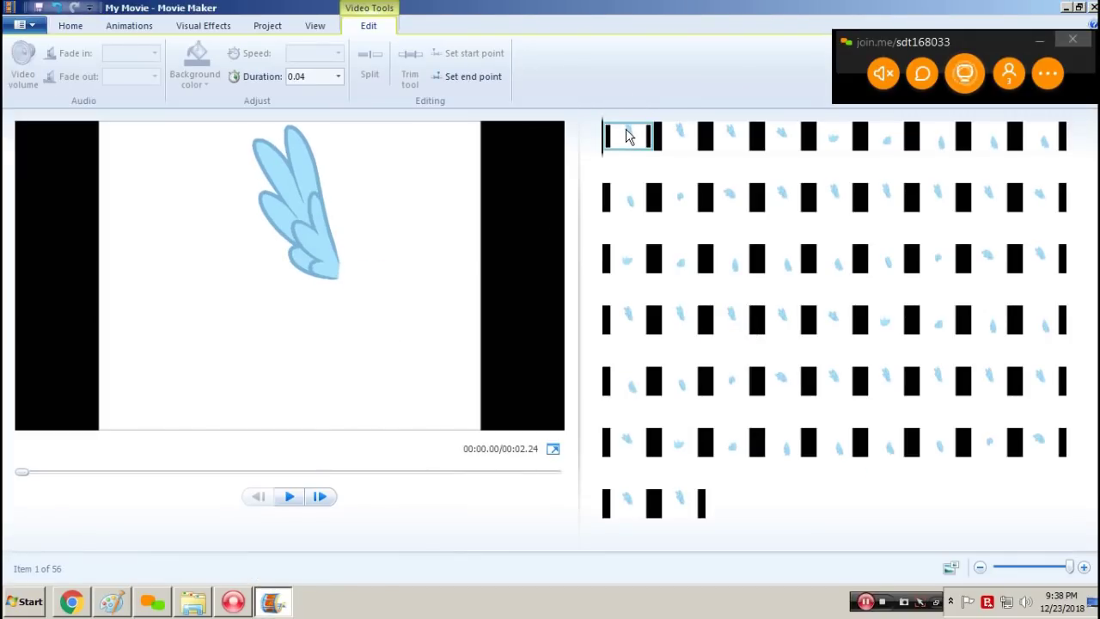
{"action": "key", "text": "ctrl+z"}
{"action": "key", "text": "ctrl+z"}
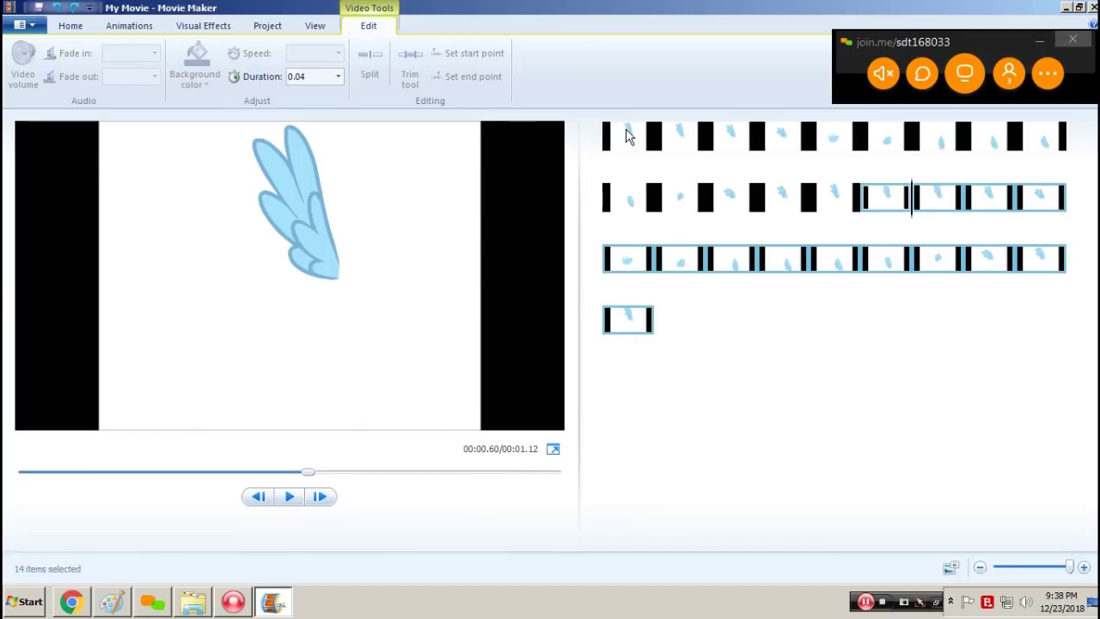
{"action": "key", "text": "Delete"}
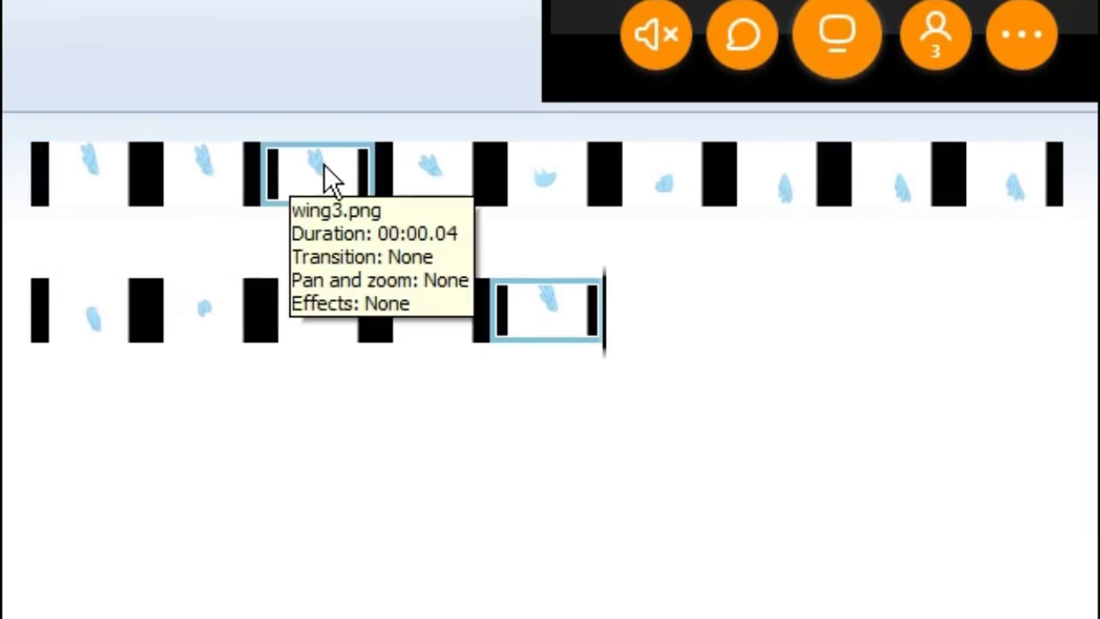
Step: Thin out the wing-flap sequence by deleting frames wing6, wing8, wing9 and wing12 to wing14
{"action": "left_click", "coordinate": [633, 184]}
{"action": "key", "text": "Delete"}
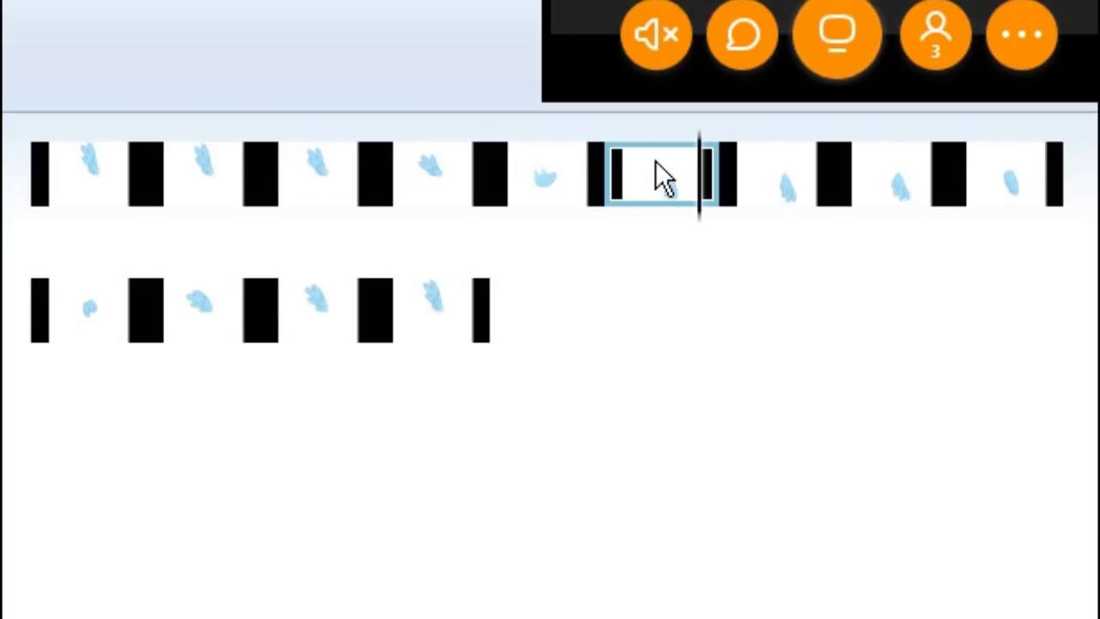
{"action": "left_click", "coordinate": [776, 179]}
{"action": "key", "text": "Delete"}
{"action": "key", "text": "Delete"}
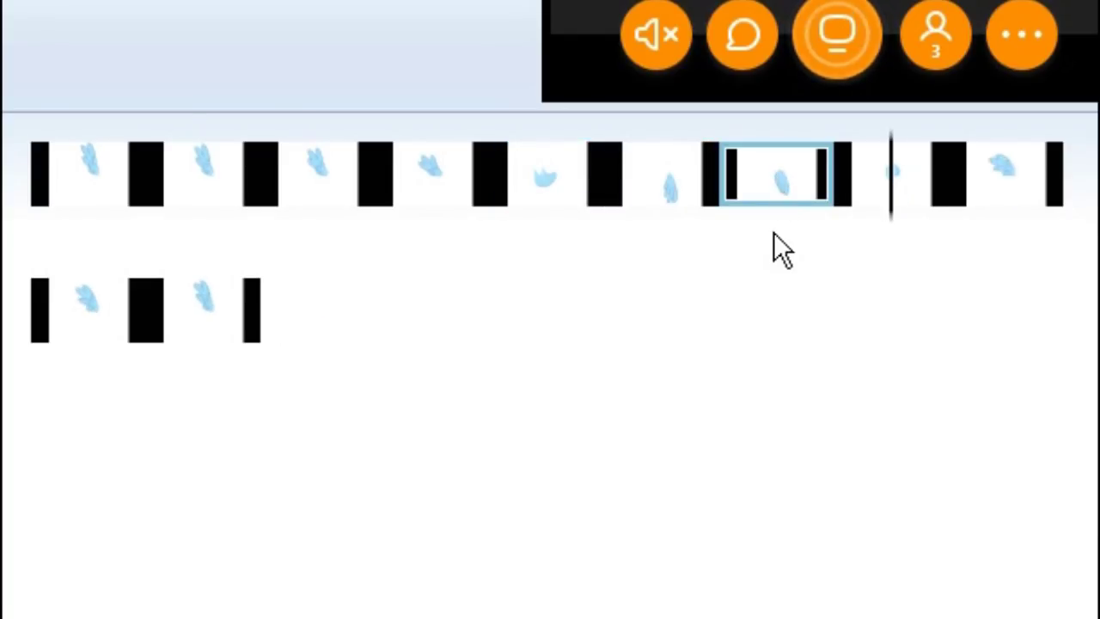
{"action": "left_click", "coordinate": [968, 176]}
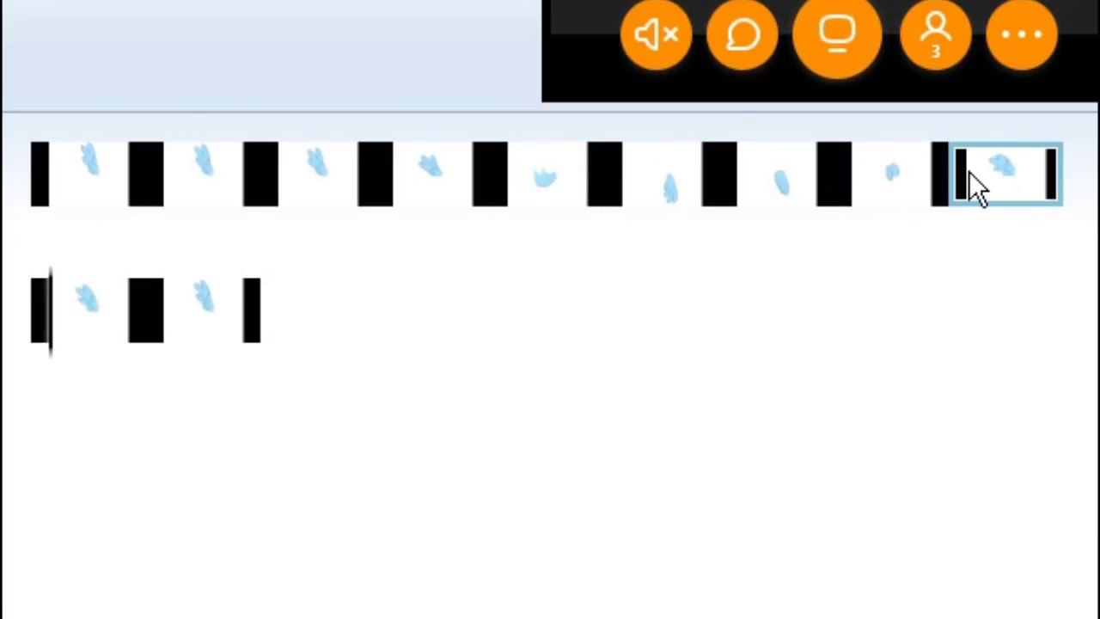
{"action": "key", "text": "Delete"}
{"action": "key", "text": "Delete"}
{"action": "key", "text": "Delete"}
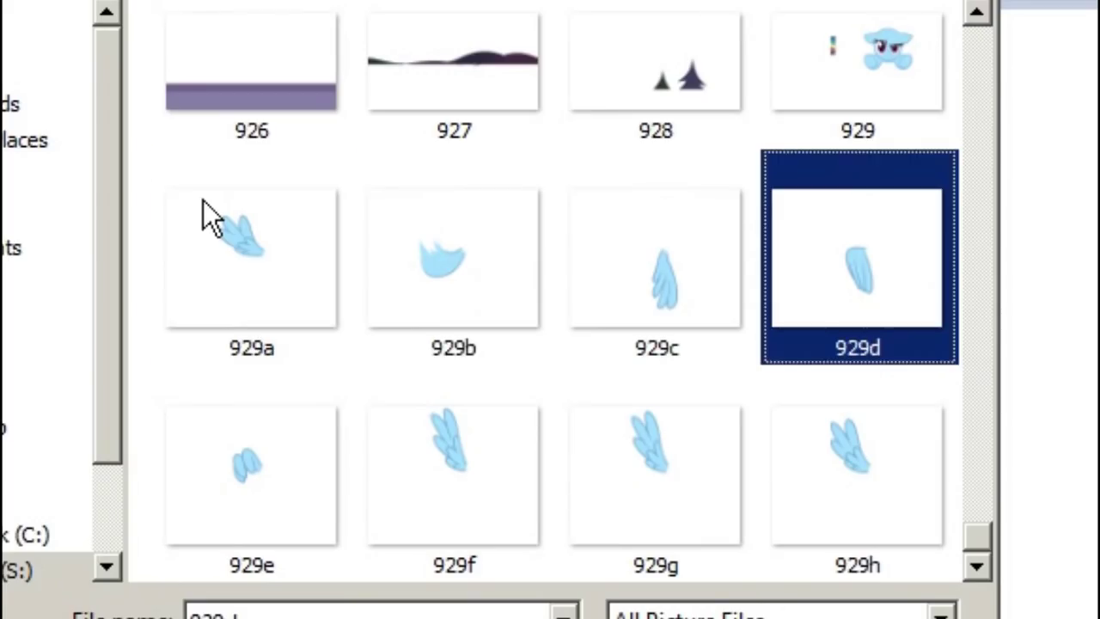
Step: Switch to Paint and look through the saved wing images 929a to 929h in the picture folder
{"action": "left_click", "coordinate": [206, 204]}
{"action": "left_click", "coordinate": [468, 241]}
{"action": "left_click", "coordinate": [657, 266]}
{"action": "left_click", "coordinate": [805, 286]}
{"action": "left_click", "coordinate": [837, 434]}
{"action": "left_click", "coordinate": [601, 435]}
{"action": "left_click", "coordinate": [450, 449]}
{"action": "left_click", "coordinate": [468, 393]}
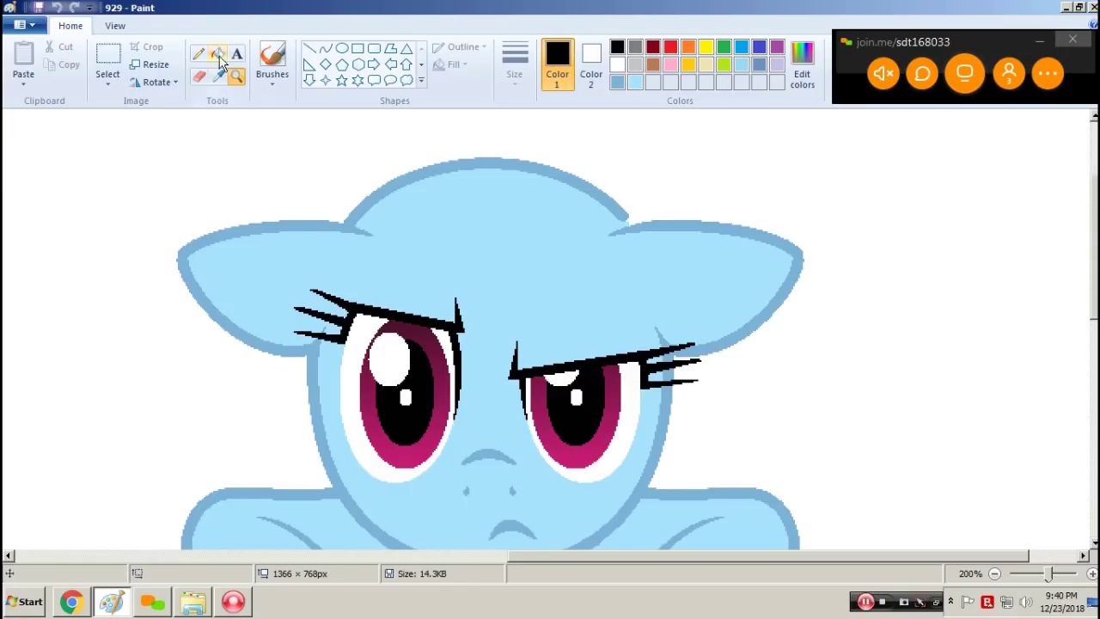
Step: Choose a thick line width for the Curve tool and indigo as the drawing colour
{"action": "left_click", "coordinate": [218, 55]}
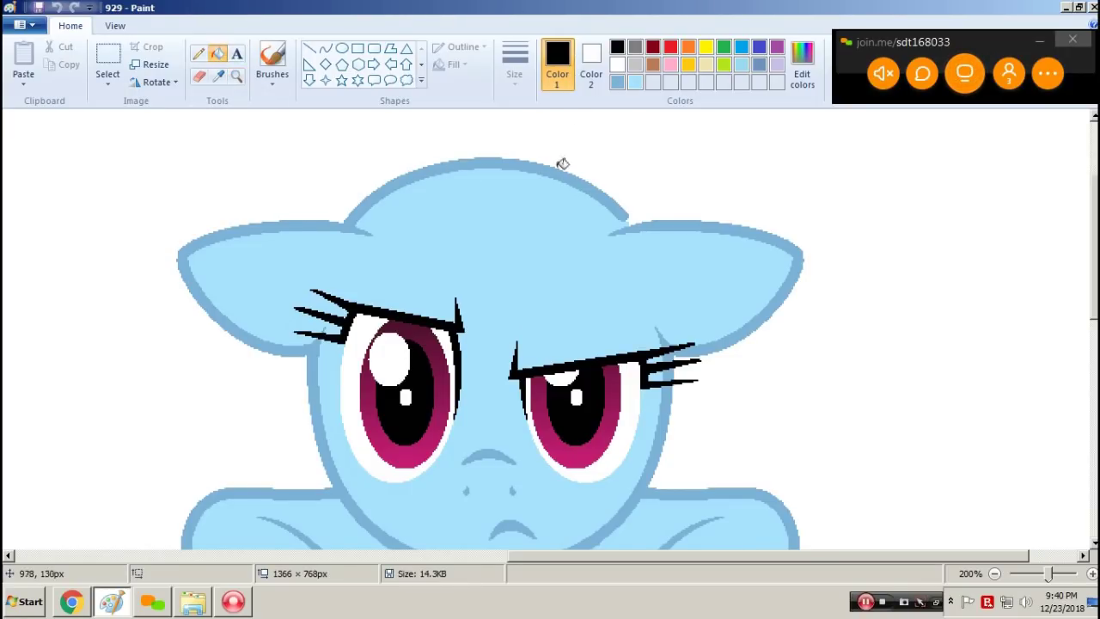
{"action": "left_click", "coordinate": [325, 49]}
{"action": "left_click", "coordinate": [514, 65]}
{"action": "left_click", "coordinate": [568, 221]}
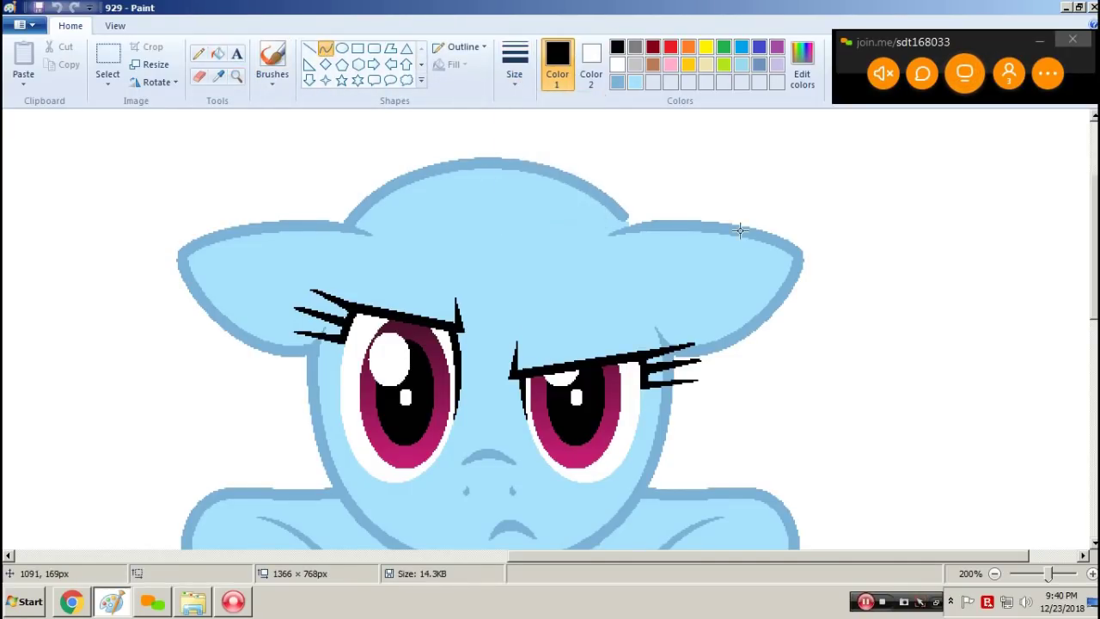
{"action": "left_click", "coordinate": [759, 50]}
{"action": "left_click", "coordinate": [219, 55]}
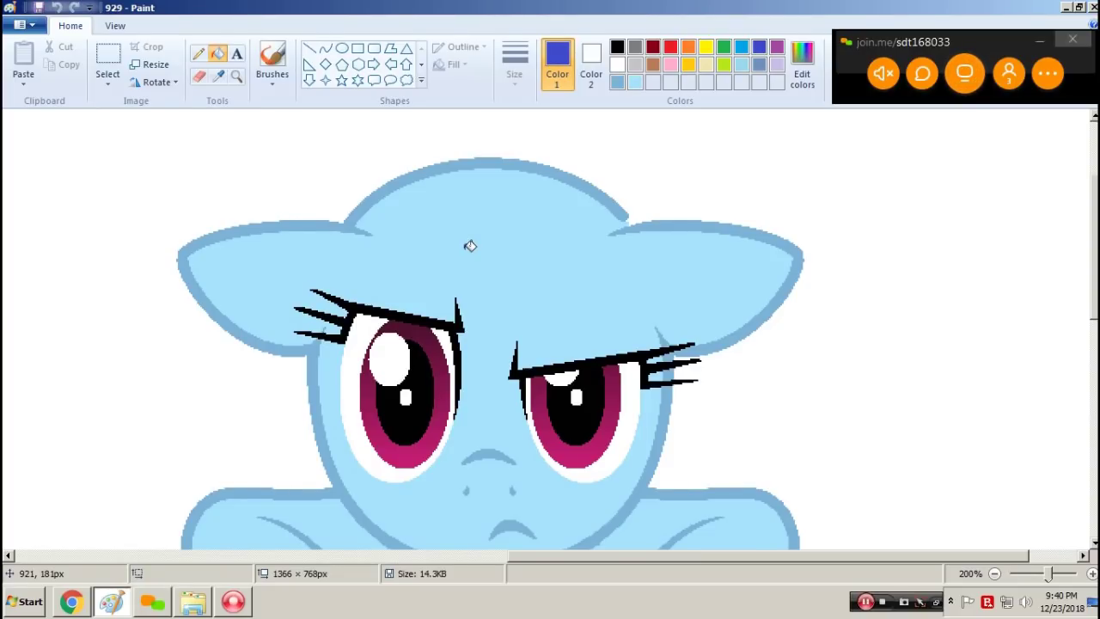
Step: Browse the saved pictures down to the last wing frame without opening any of them
{"action": "key", "text": "ctrl+o"}
{"action": "left_click_drag", "start_coordinate": [496, 142], "coordinate": [496, 371]}
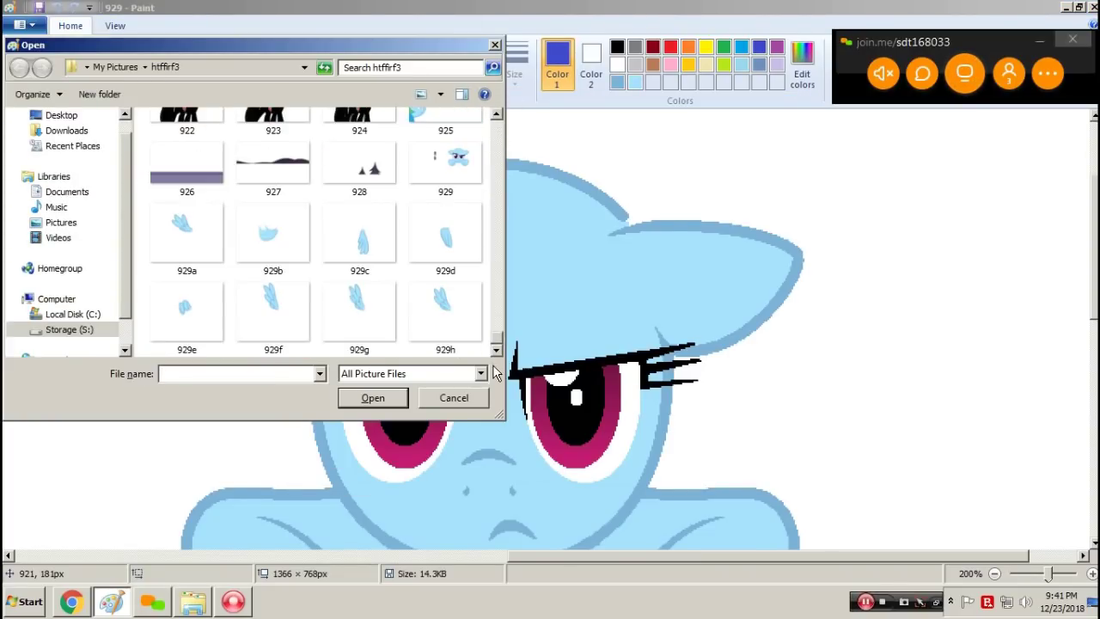
{"action": "left_click", "coordinate": [456, 398]}
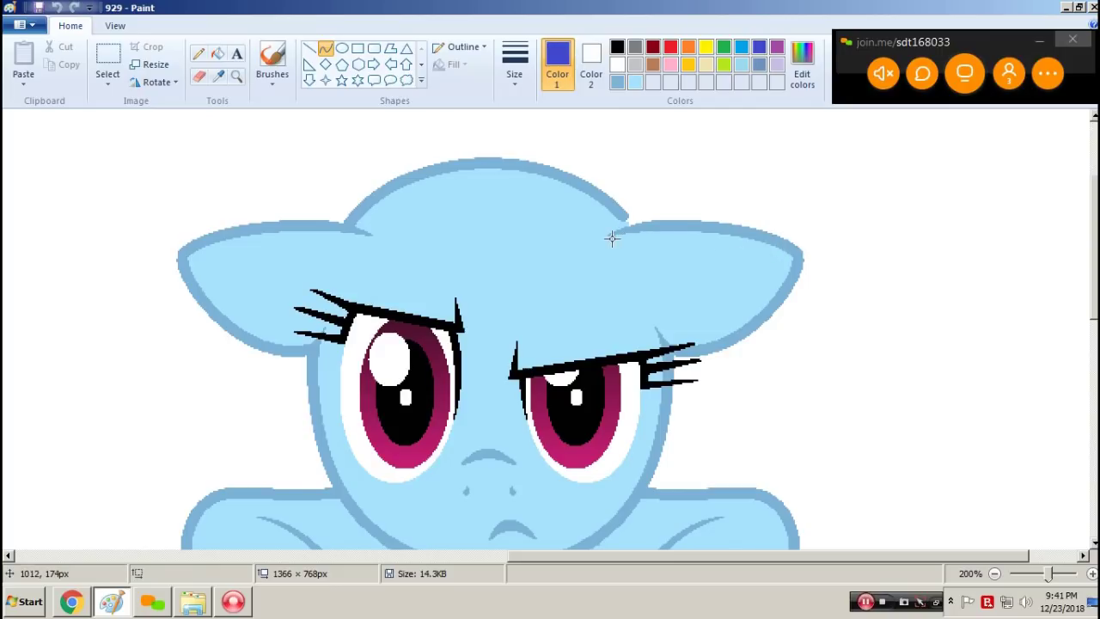
Step: Redraw the right-hand ear in a raised pose with indigo curves, and clear the old outline around its light blue fill
{"action": "mouse_move", "coordinate": [609, 236]}
{"action": "left_mouse_down"}
{"action": "mouse_move", "coordinate": [765, 216]}
{"action": "mouse_move", "coordinate": [796, 236]}
{"action": "left_mouse_up"}
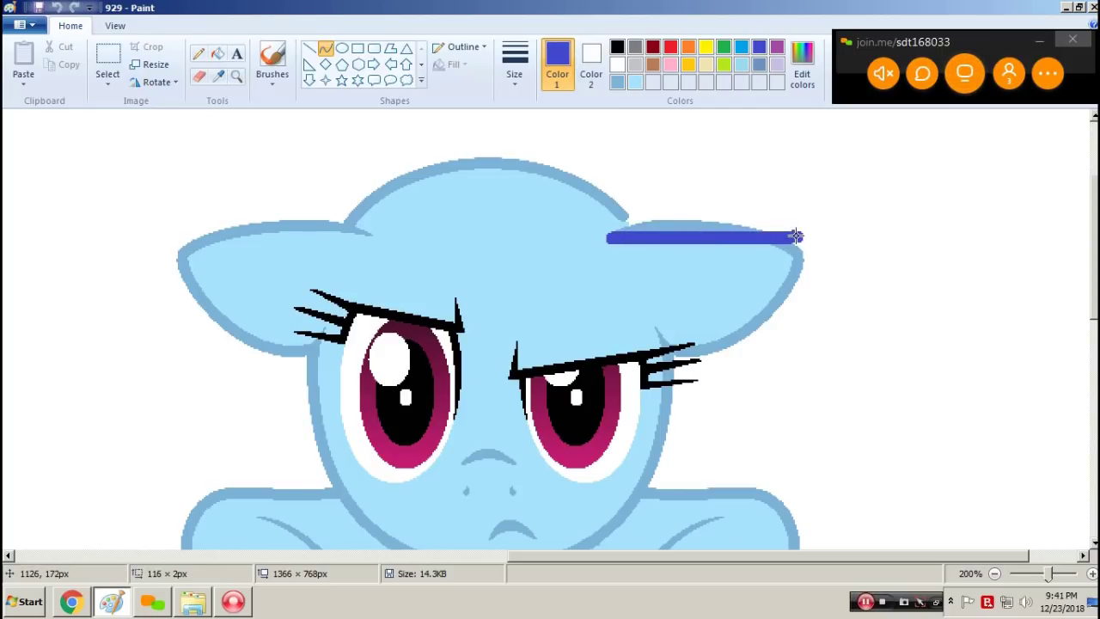
{"action": "left_click_drag", "start_coordinate": [797, 237], "coordinate": [678, 350]}
{"action": "left_click_drag", "start_coordinate": [786, 208], "coordinate": [809, 209]}
{"action": "left_click_drag", "start_coordinate": [783, 292], "coordinate": [765, 351]}
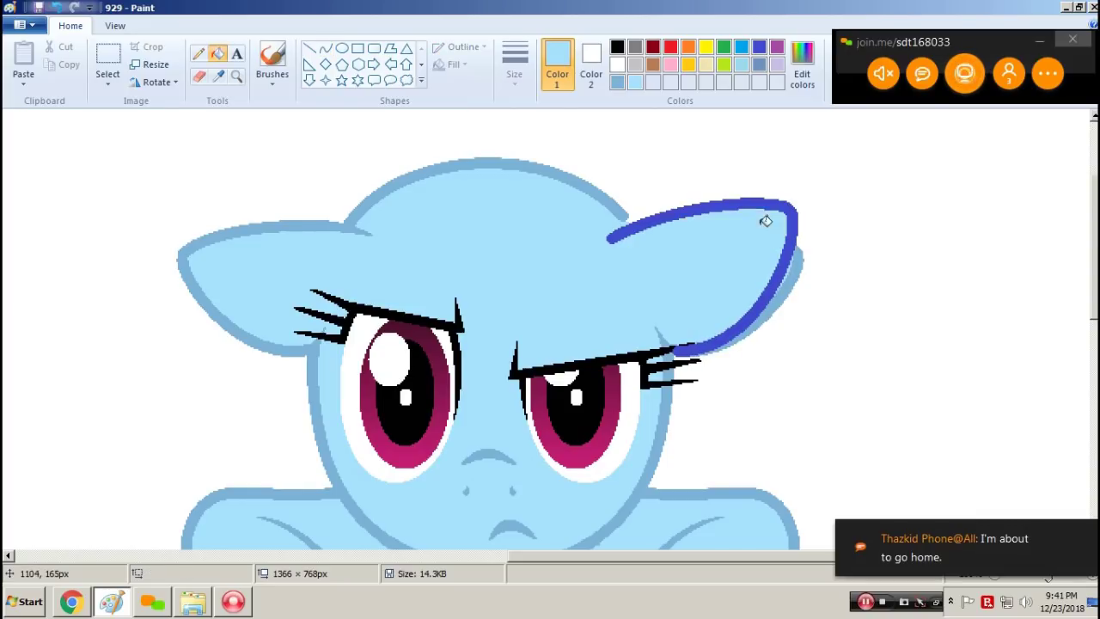
{"action": "left_click", "coordinate": [796, 272]}
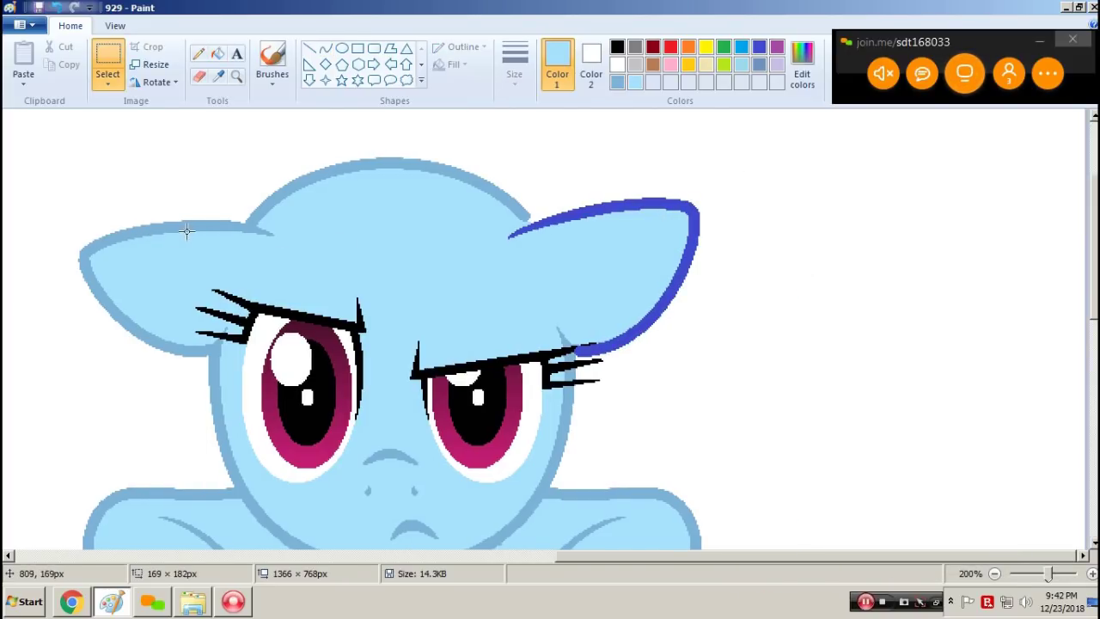
Step: Duplicate the redrawn ear into the blank canvas area beside the head
{"action": "left_click_drag", "start_coordinate": [716, 170], "coordinate": [495, 357]}
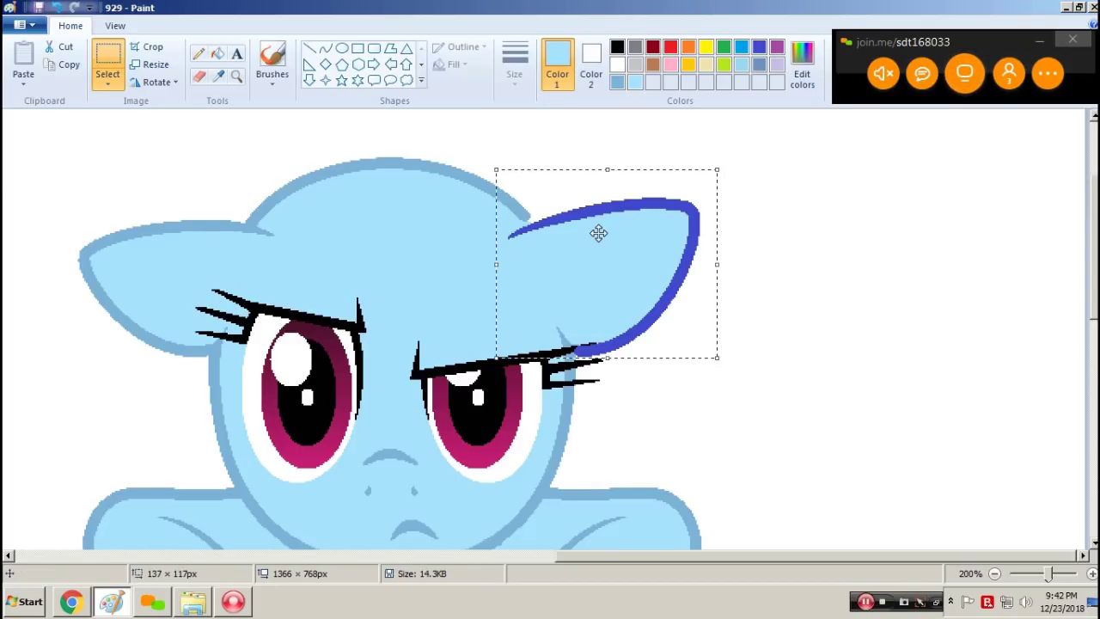
{"action": "left_click_drag", "start_coordinate": [590, 235], "coordinate": [885, 243]}
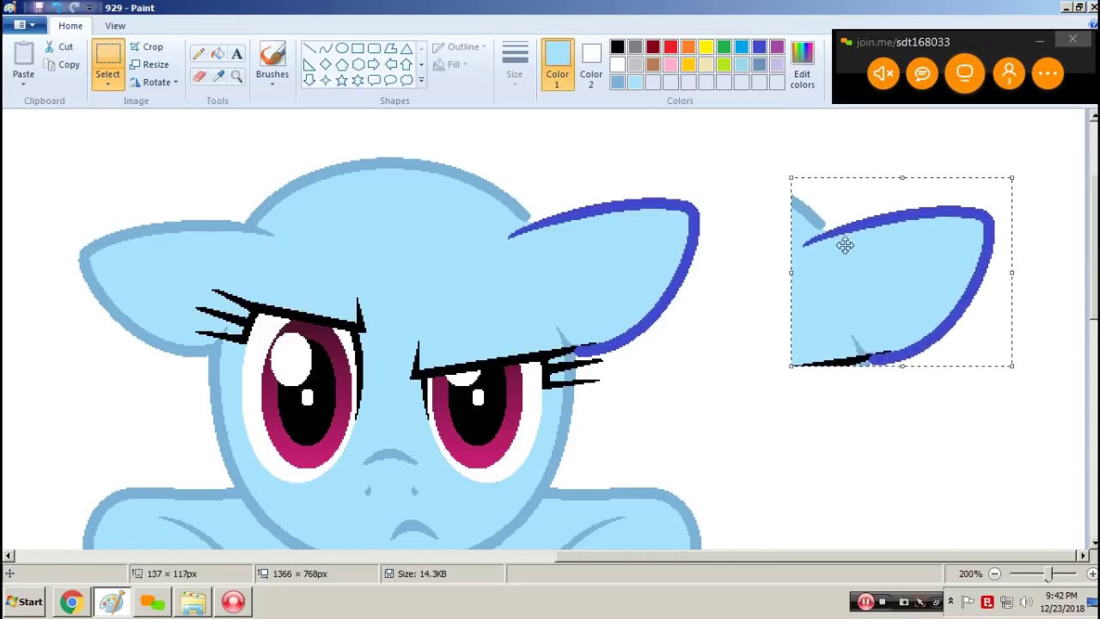
{"action": "left_click", "coordinate": [478, 257]}
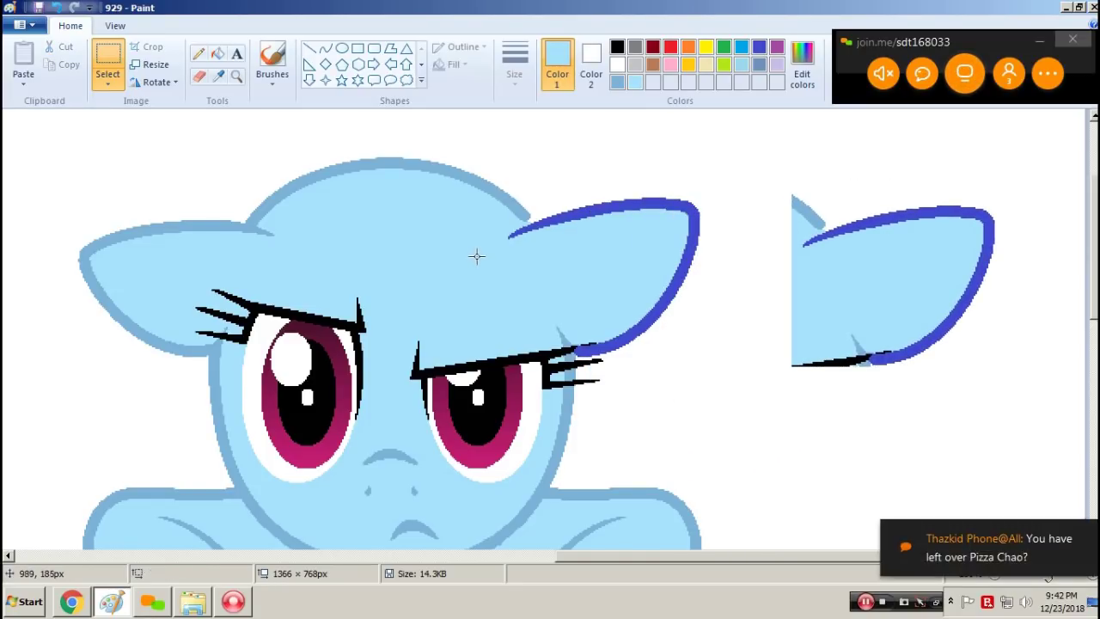
Step: Flip the copied ear horizontally and clear its interior so that only the indigo outline is left
{"action": "left_click_drag", "start_coordinate": [759, 152], "coordinate": [1031, 425]}
{"action": "right_click", "coordinate": [863, 223]}
{"action": "mouse_move", "coordinate": [923, 357]}
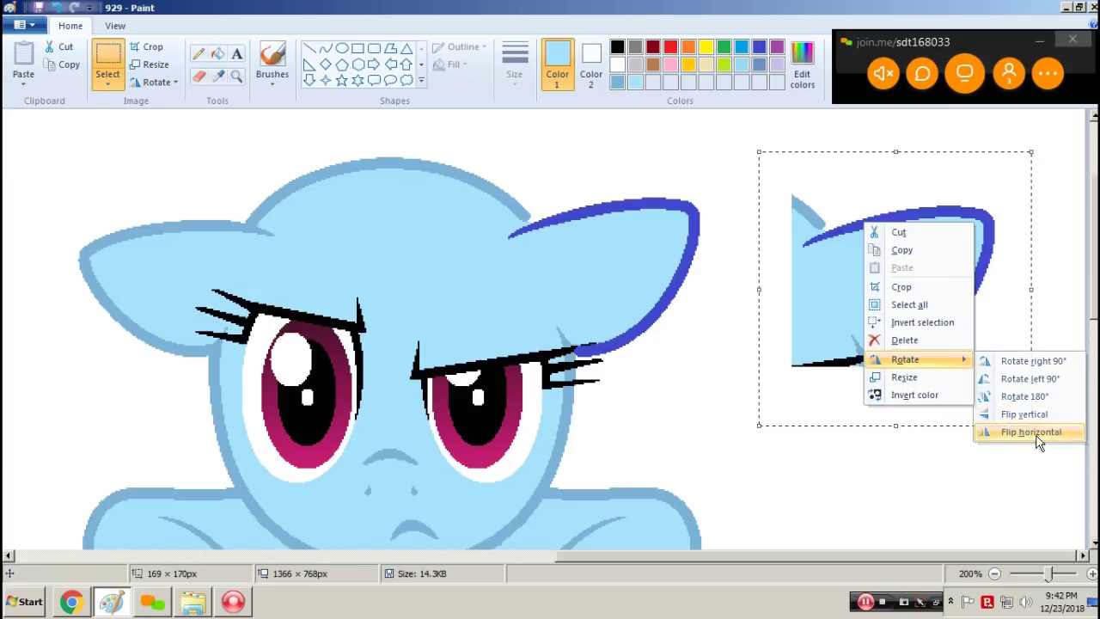
{"action": "left_click", "coordinate": [1030, 431]}
{"action": "left_click", "coordinate": [218, 53]}
{"action": "left_click", "coordinate": [911, 344]}
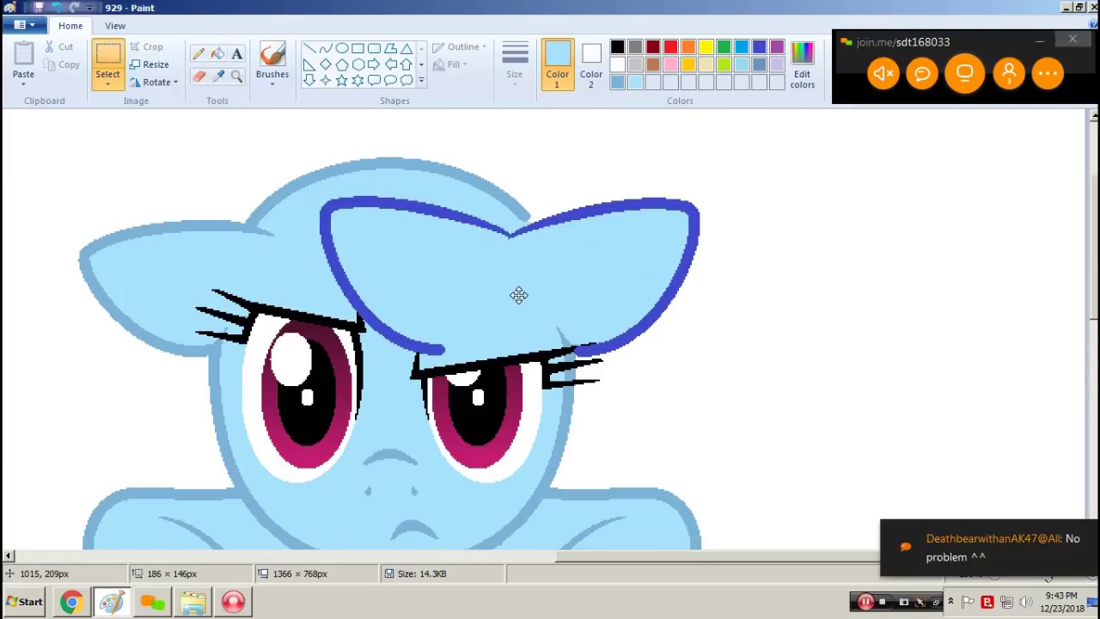
Step: Move the mirrored ear outline across the head onto the left-hand ear, level with the opposite ear
{"action": "left_click_drag", "start_coordinate": [518, 294], "coordinate": [509, 297]}
{"action": "key", "text": "Left"}
{"action": "key", "text": "Left"}
{"action": "key", "text": "Left"}
{"action": "key", "text": "Left"}
{"action": "key", "text": "Left"}
{"action": "key", "text": "Left"}
{"action": "key", "text": "Left"}
{"action": "key", "text": "Left"}
{"action": "key", "text": "Left"}
{"action": "key", "text": "Left"}
{"action": "key", "text": "Left"}
{"action": "key", "text": "Left"}
{"action": "key", "text": "Left"}
{"action": "key", "text": "Left"}
{"action": "key", "text": "Left"}
{"action": "key", "text": "Left"}
{"action": "key", "text": "Left"}
{"action": "key", "text": "Left"}
{"action": "key", "text": "Left"}
{"action": "key", "text": "Left"}
{"action": "key", "text": "Left"}
{"action": "key", "text": "Left"}
{"action": "key", "text": "Left"}
{"action": "key", "text": "Left"}
{"action": "key", "text": "Left"}
{"action": "key", "text": "Left"}
{"action": "key", "text": "Left"}
{"action": "key", "text": "Left"}
{"action": "key", "text": "Left"}
{"action": "key", "text": "Left"}
{"action": "key", "text": "Left"}
{"action": "key", "text": "Left"}
{"action": "key", "text": "Left"}
{"action": "key", "text": "Left"}
{"action": "key", "text": "Left"}
{"action": "key", "text": "Left"}
{"action": "key", "text": "Left"}
{"action": "key", "text": "Left"}
{"action": "key", "text": "Left"}
{"action": "key", "text": "Left"}
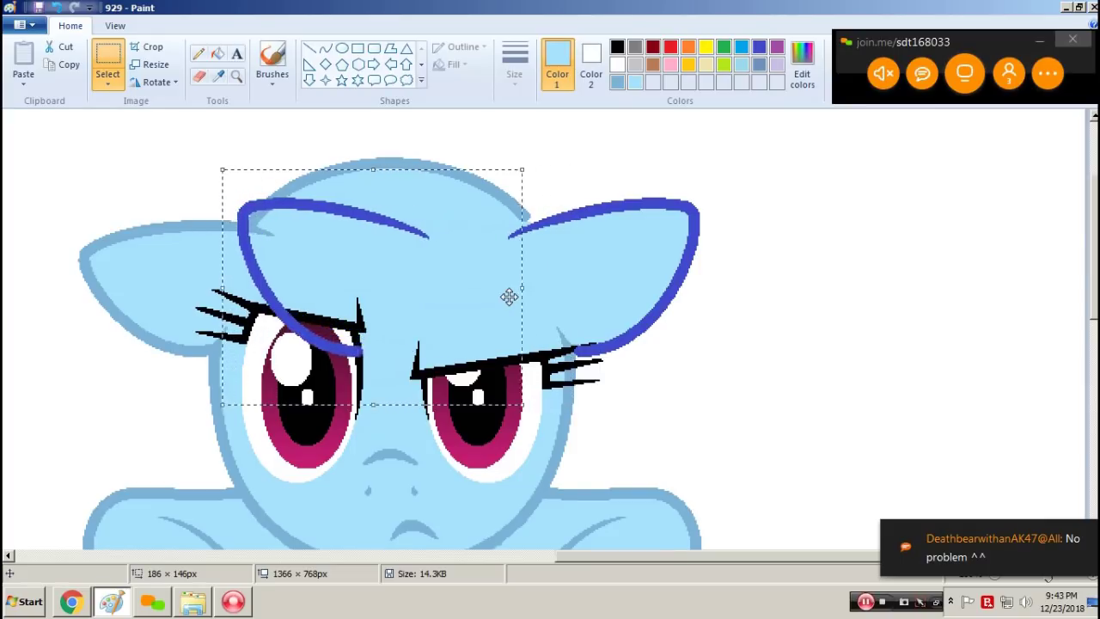
{"action": "key", "text": "Left"}
{"action": "key", "text": "Left"}
{"action": "key", "text": "Left"}
{"action": "key", "text": "Left"}
{"action": "key", "text": "Left"}
{"action": "key", "text": "Left"}
{"action": "key", "text": "Left"}
{"action": "key", "text": "Left"}
{"action": "key", "text": "Left"}
{"action": "key", "text": "Left"}
{"action": "key", "text": "Left"}
{"action": "key", "text": "Left"}
{"action": "key", "text": "Left"}
{"action": "key", "text": "Left"}
{"action": "key", "text": "Left"}
{"action": "key", "text": "Left"}
{"action": "key", "text": "Left"}
{"action": "key", "text": "Left"}
{"action": "key", "text": "Left"}
{"action": "key", "text": "Left"}
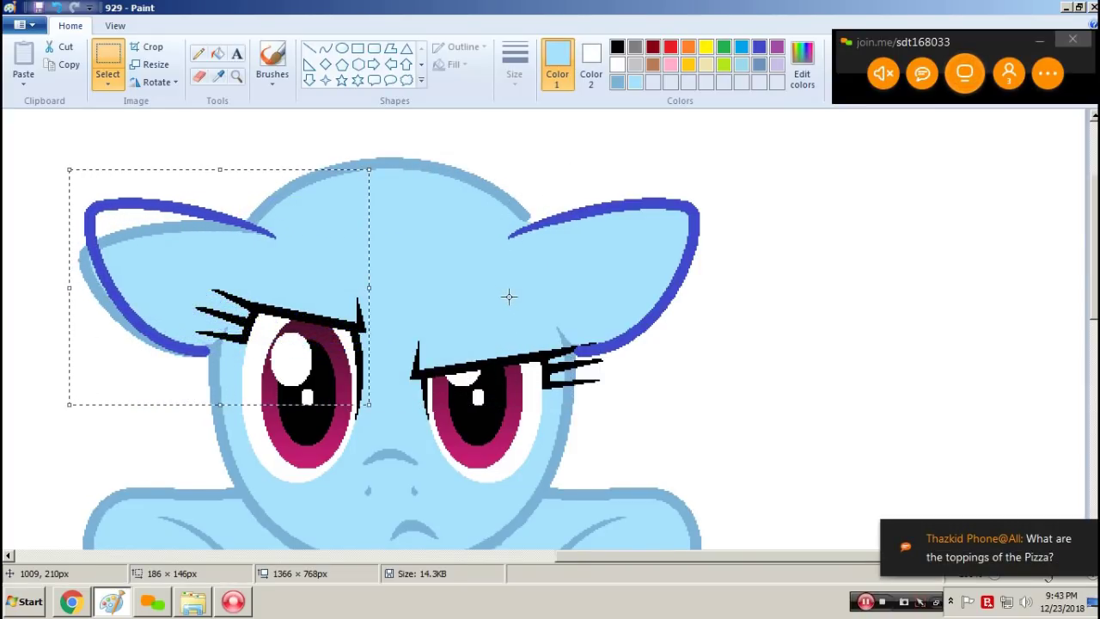
Step: Remove the old outline of the left-hand ear and fill the new ear shape with light blue
{"action": "left_click", "coordinate": [217, 53]}
{"action": "left_click", "coordinate": [96, 260]}
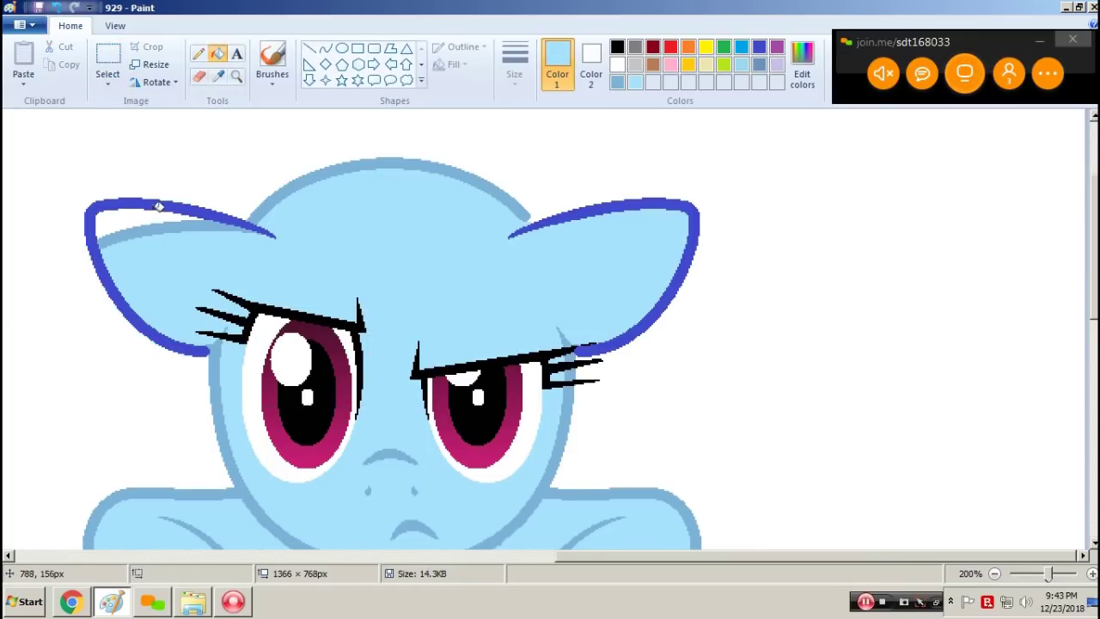
{"action": "left_click", "coordinate": [129, 221]}
{"action": "left_click", "coordinate": [172, 228]}
Step: Recolour both indigo ear outlines with the darker blue used for the head's outline
{"action": "left_click", "coordinate": [617, 81]}
{"action": "left_click", "coordinate": [206, 212]}
{"action": "left_click", "coordinate": [556, 214]}
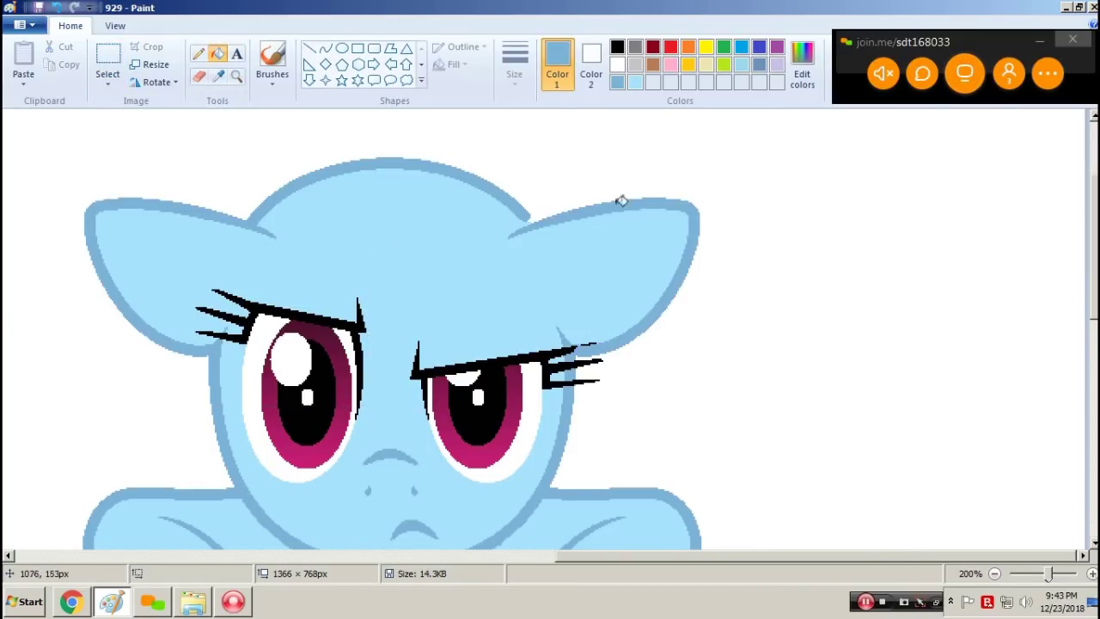
{"action": "left_click", "coordinate": [759, 46]}
{"action": "left_click", "coordinate": [326, 50]}
{"action": "left_click_drag", "start_coordinate": [499, 236], "coordinate": [681, 203]}
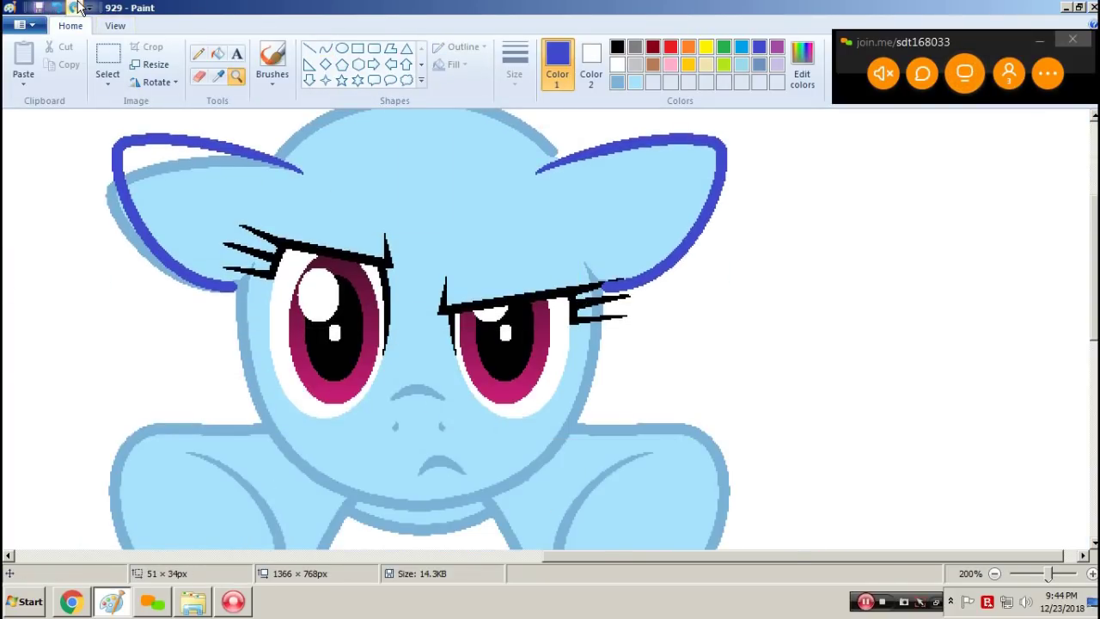
Step: Redo the undone fills on both ears
{"action": "left_click", "coordinate": [73, 8]}
{"action": "left_click", "coordinate": [74, 7]}
{"action": "left_click", "coordinate": [74, 8]}
{"action": "left_click", "coordinate": [74, 8]}
{"action": "left_click", "coordinate": [74, 7]}
Step: Save the edited picture as a new PNG file named 930
{"action": "key", "text": "F12"}
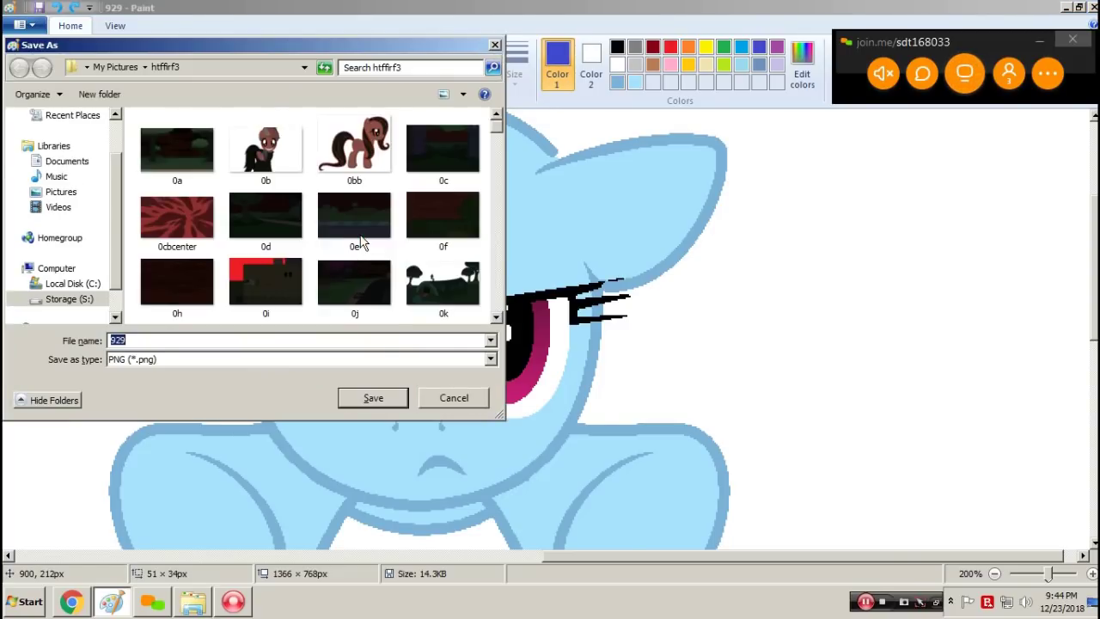
{"action": "type", "text": "930"}
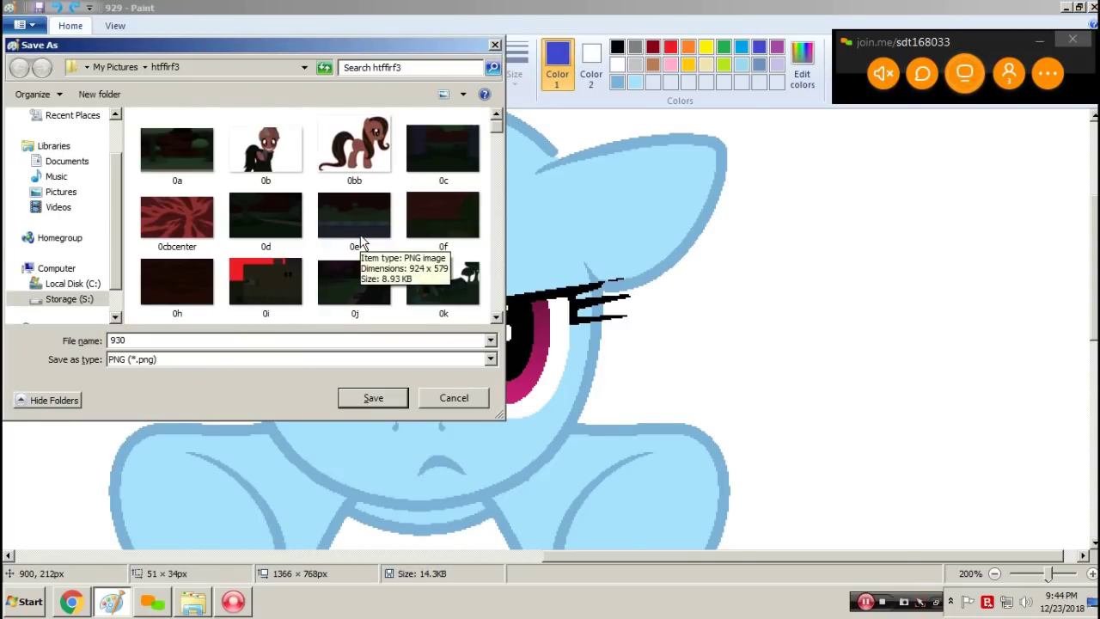
{"action": "key", "text": "Return"}
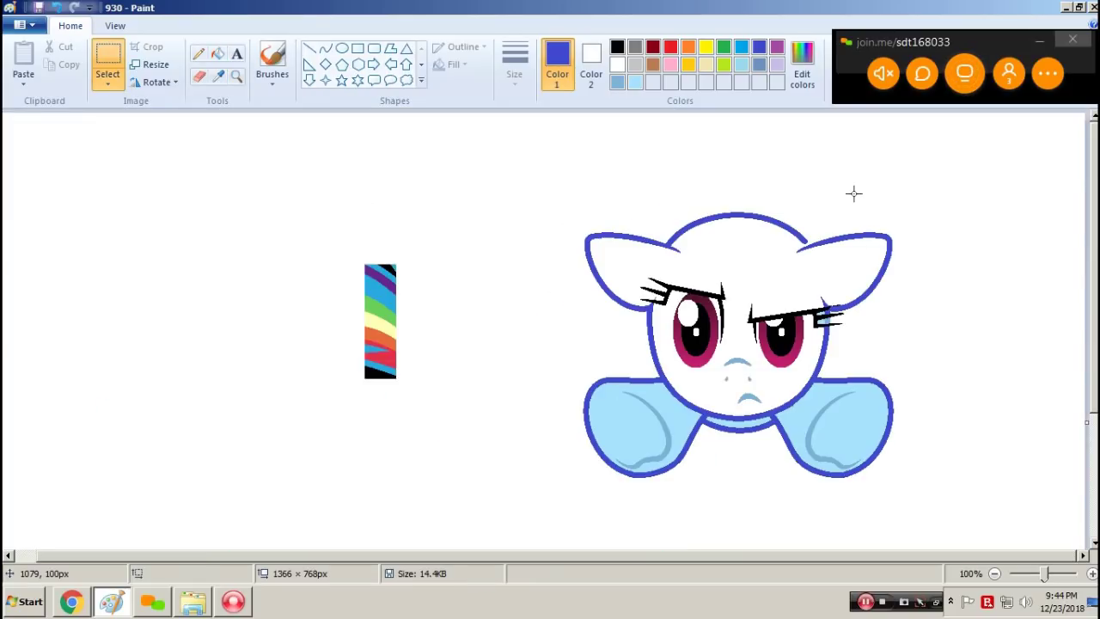
Step: Copy the whole 930 picture and open picture 929, discarding the unsaved changes
{"action": "key", "text": "ctrl+a"}
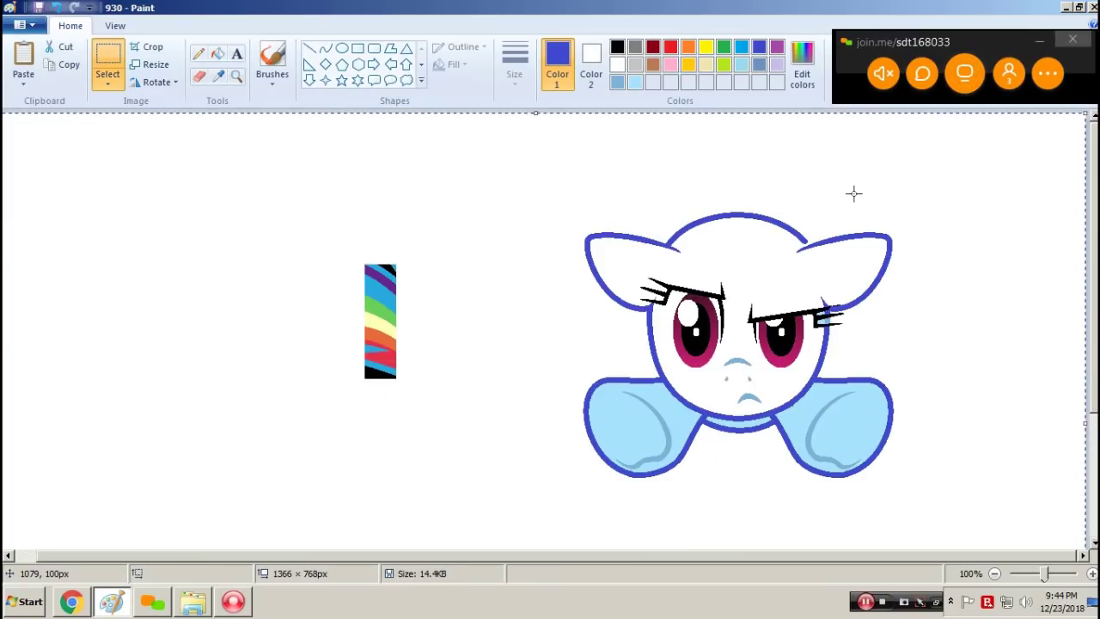
{"action": "key", "text": "ctrl+o"}
{"action": "type", "text": "929"}
{"action": "key", "text": "Return"}
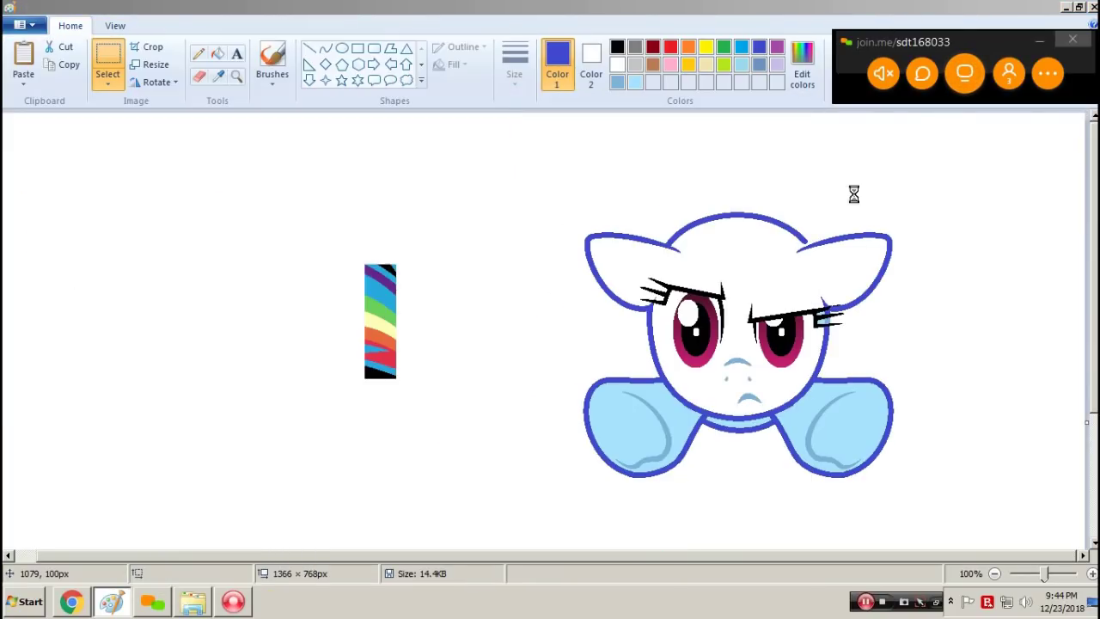
{"action": "key", "text": "Tab"}
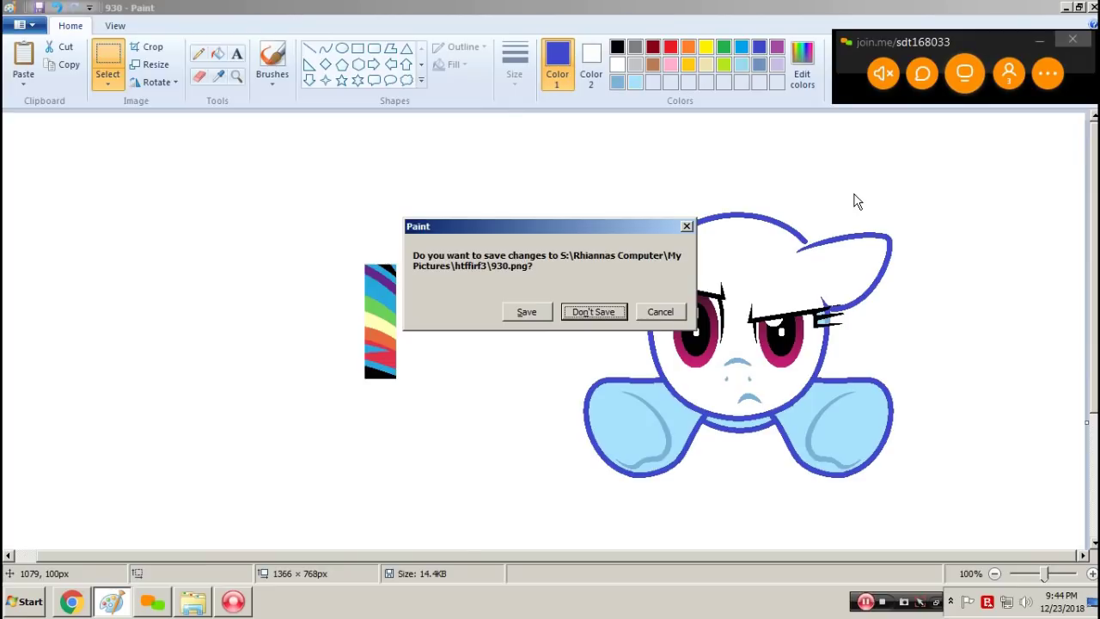
{"action": "key", "text": "Return"}
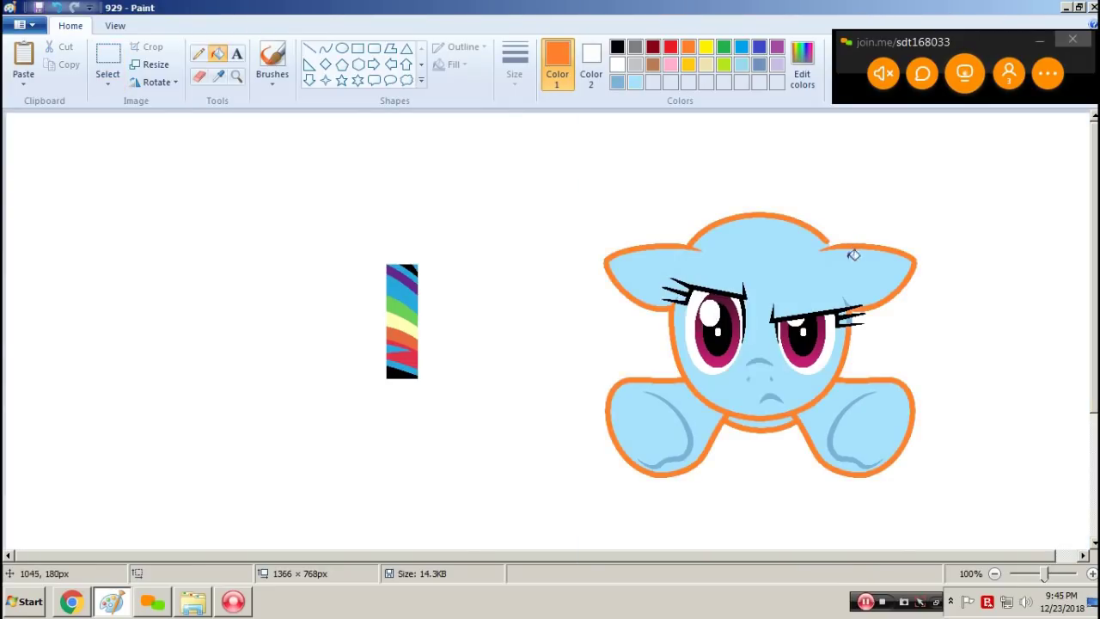
Step: Clear the light blue fill of the head and ears to white and overlay the copied 930 picture on it
{"action": "right_click", "coordinate": [866, 294]}
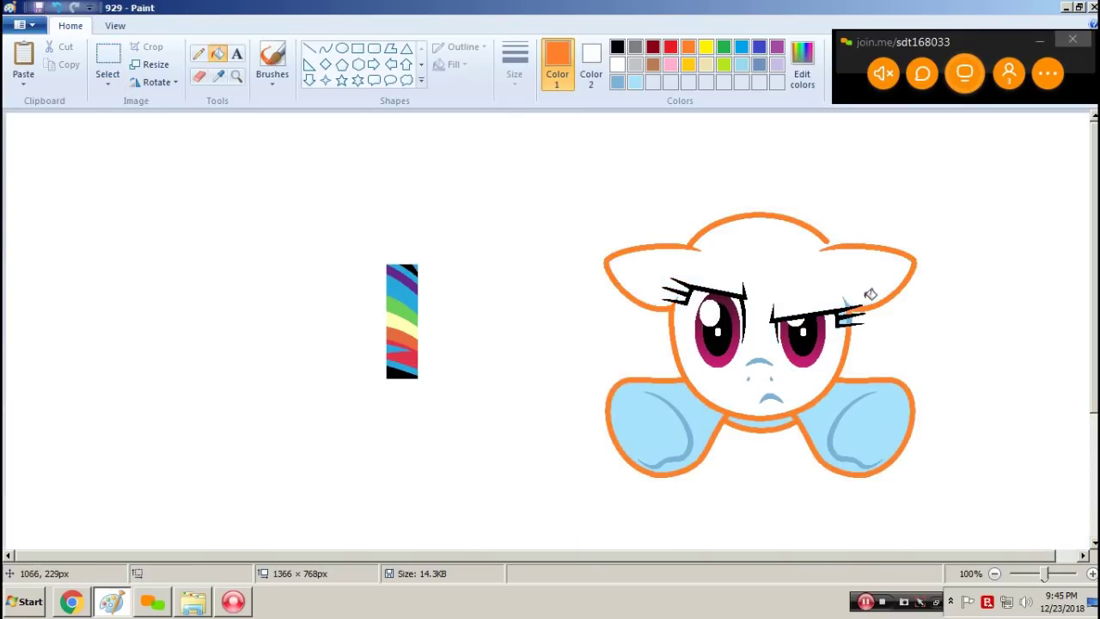
{"action": "left_click", "coordinate": [236, 76]}
{"action": "right_click", "coordinate": [379, 222]}
{"action": "key", "text": "ctrl+a"}
{"action": "key", "text": "ctrl+z"}
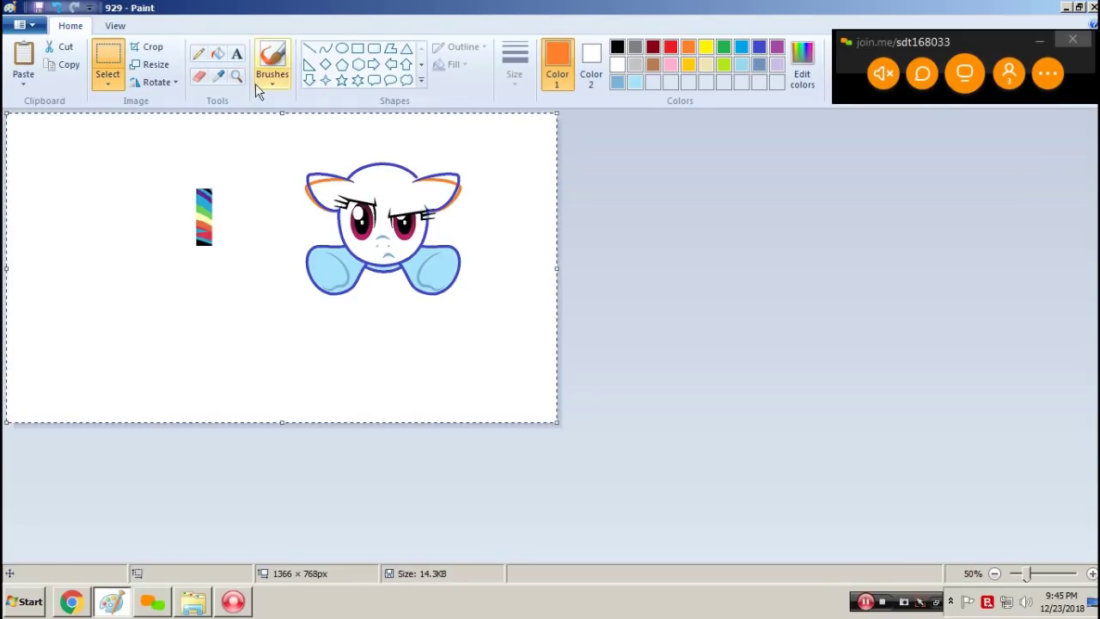
Step: Trace in-between outlines for both ears with the Curve tool, using the light blue outline colour, midway between the indigo and orange guides
{"action": "left_click", "coordinate": [236, 76]}
{"action": "left_click", "coordinate": [377, 177]}
{"action": "left_click", "coordinate": [708, 310]}
{"action": "left_click", "coordinate": [481, 261]}
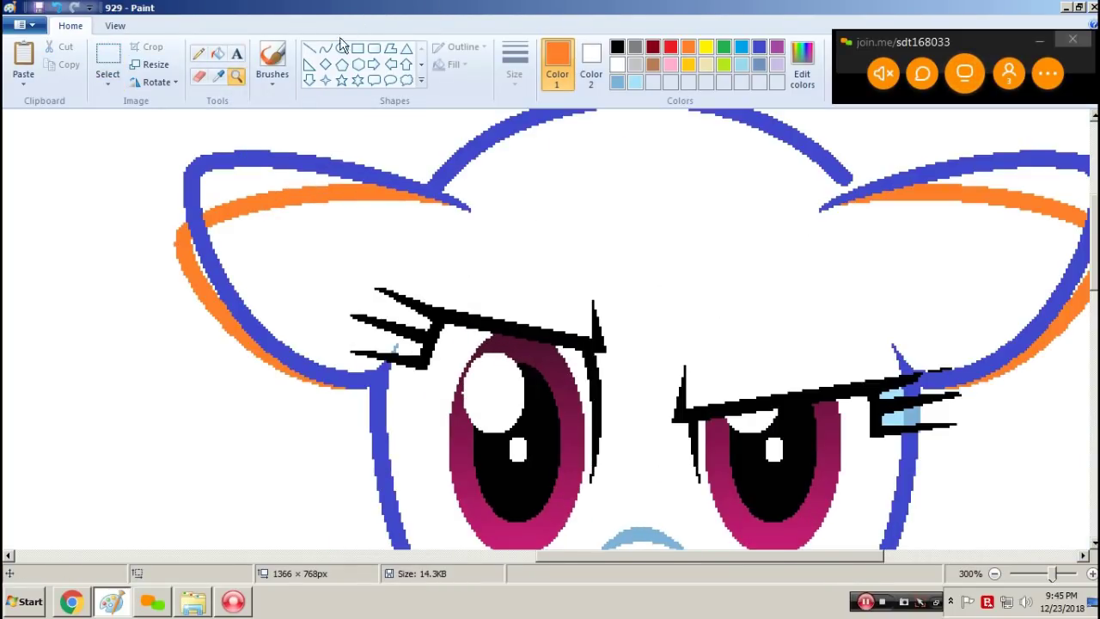
{"action": "left_click", "coordinate": [216, 76]}
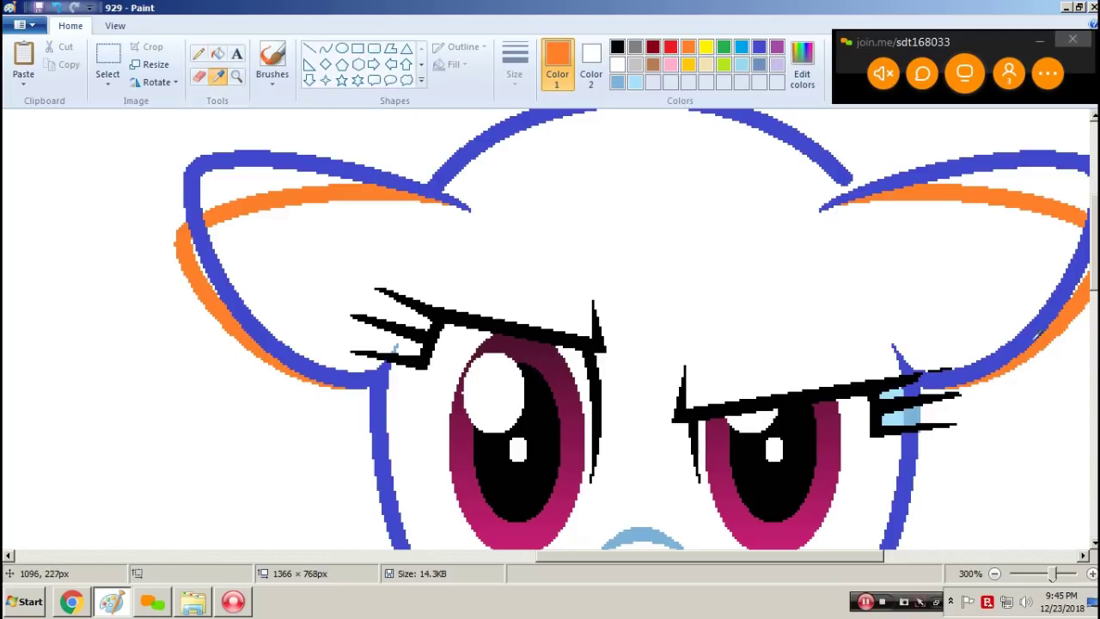
{"action": "left_click", "coordinate": [919, 404]}
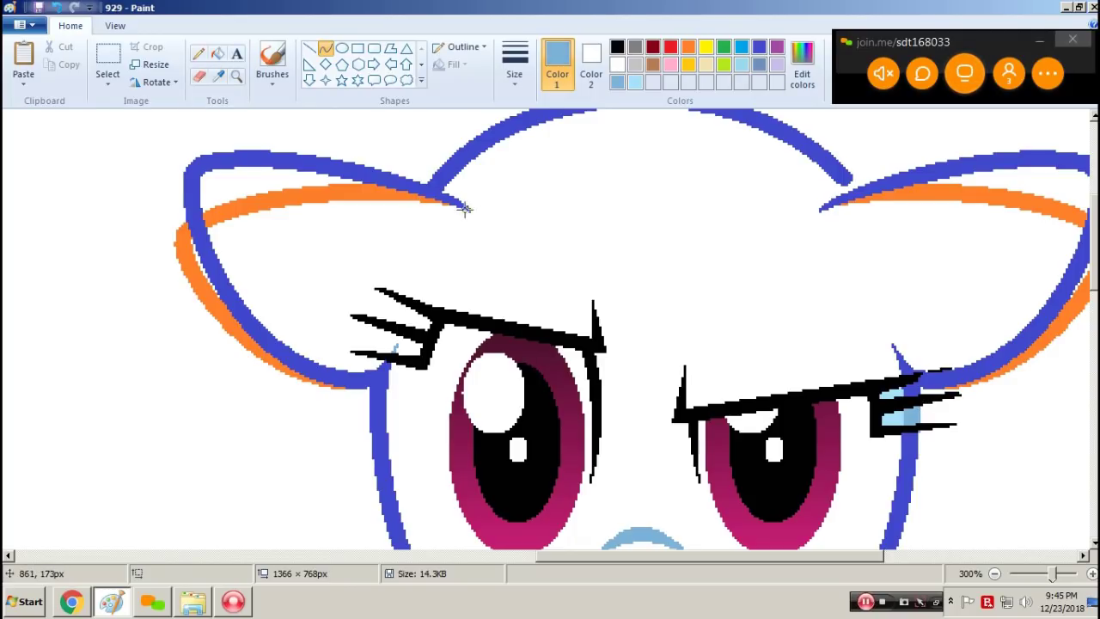
{"action": "left_click_drag", "start_coordinate": [461, 208], "coordinate": [182, 188]}
{"action": "left_click_drag", "start_coordinate": [325, 199], "coordinate": [331, 169]}
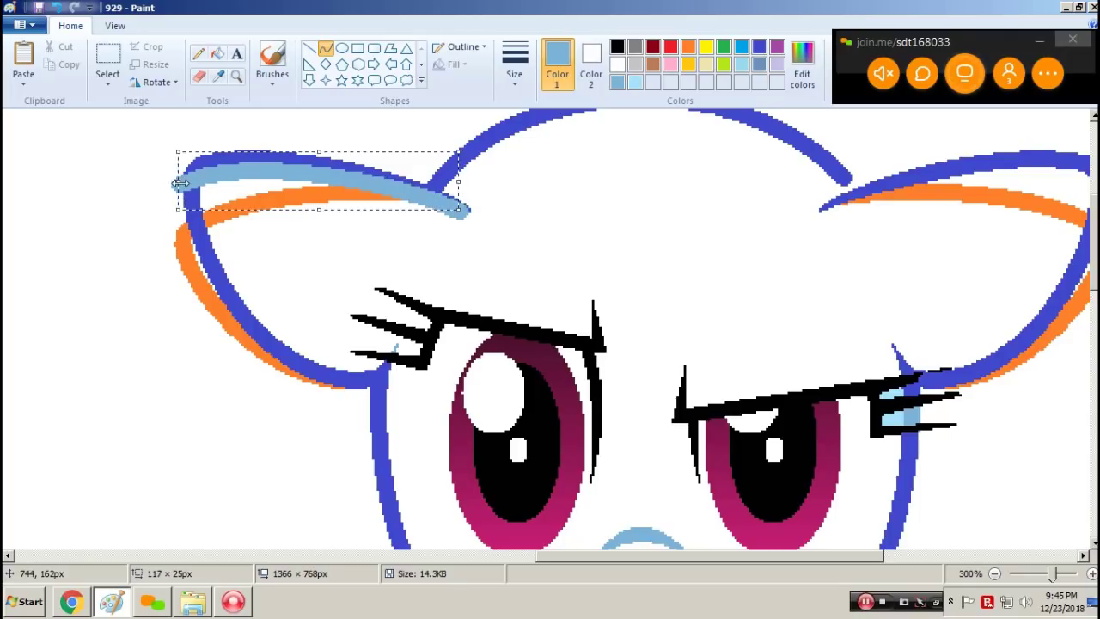
{"action": "left_click", "coordinate": [601, 212]}
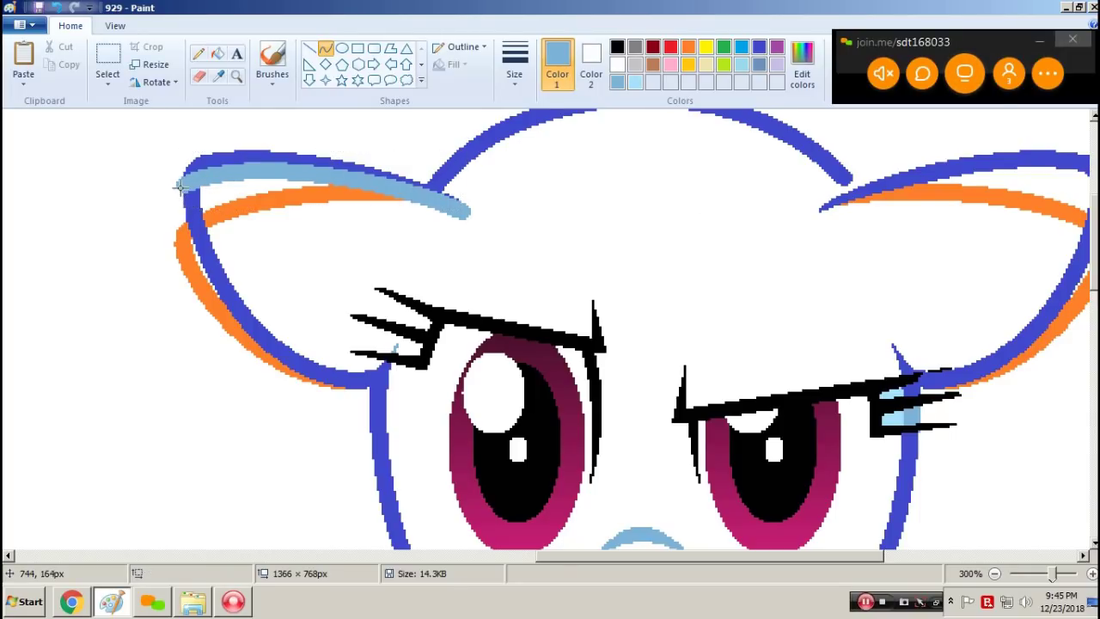
{"action": "left_click_drag", "start_coordinate": [181, 185], "coordinate": [394, 388]}
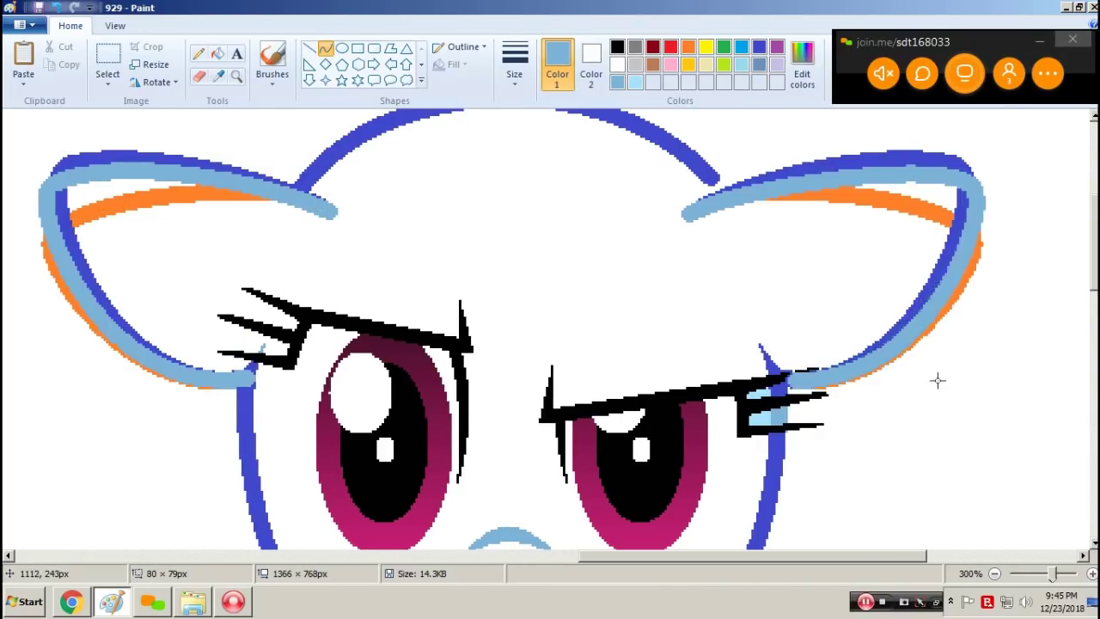
{"action": "left_click_drag", "start_coordinate": [933, 379], "coordinate": [933, 375]}
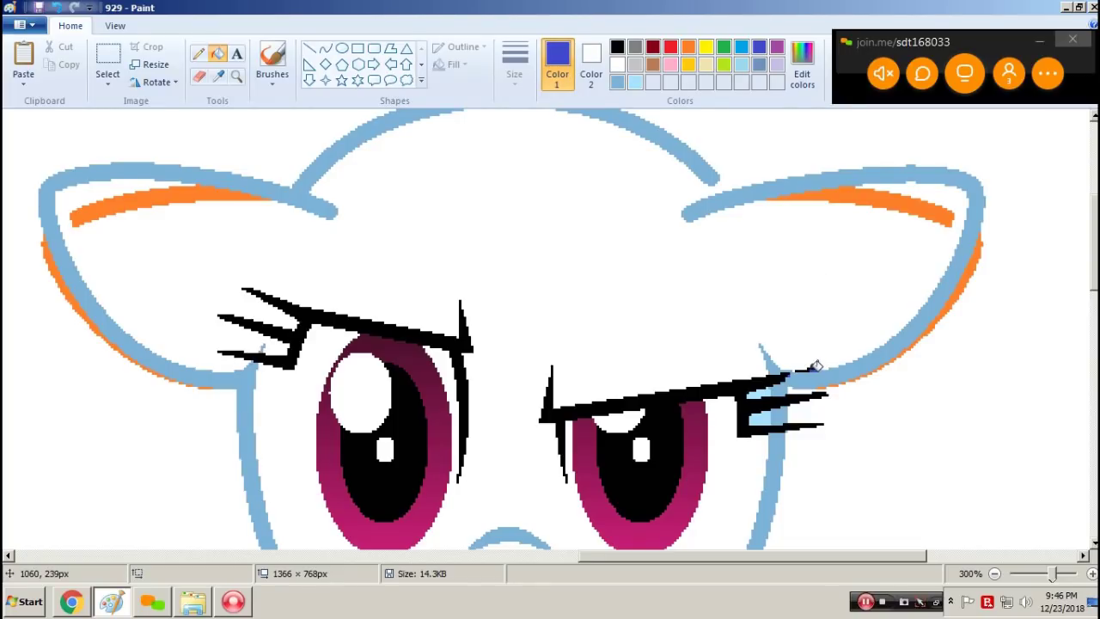
Step: Clear the leftover orange guide lines around the ears and save the picture as a new PNG file named 931
{"action": "left_click", "coordinate": [689, 48]}
{"action": "left_click", "coordinate": [608, 177]}
{"action": "right_click", "coordinate": [607, 179]}
{"action": "left_click", "coordinate": [606, 181]}
{"action": "right_click", "coordinate": [606, 181]}
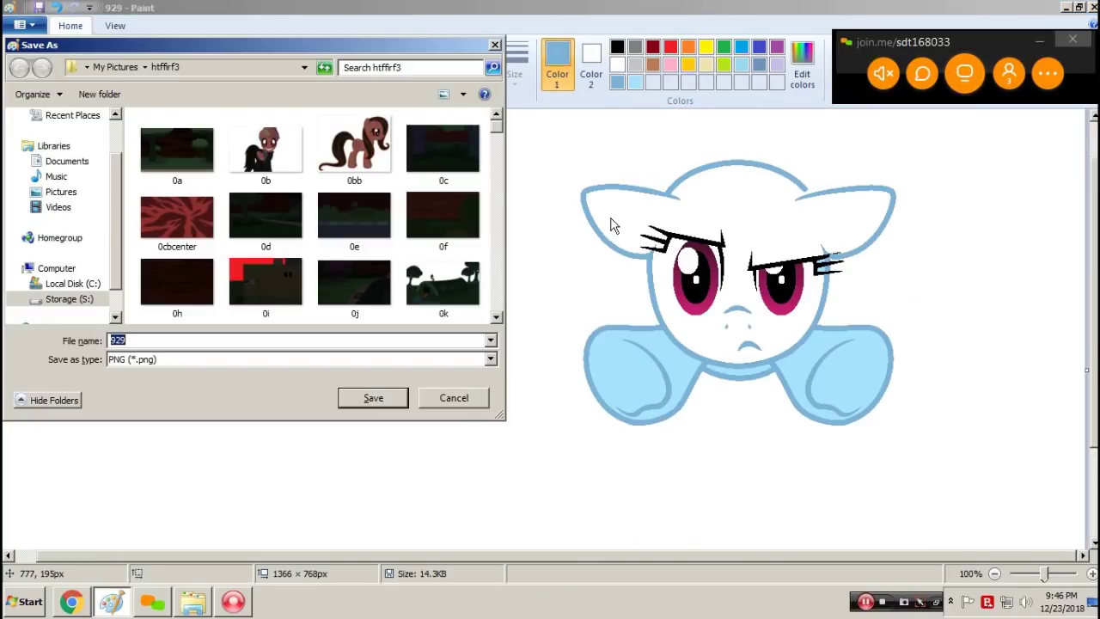
{"action": "type", "text": "930"}
{"action": "key", "text": "Return"}
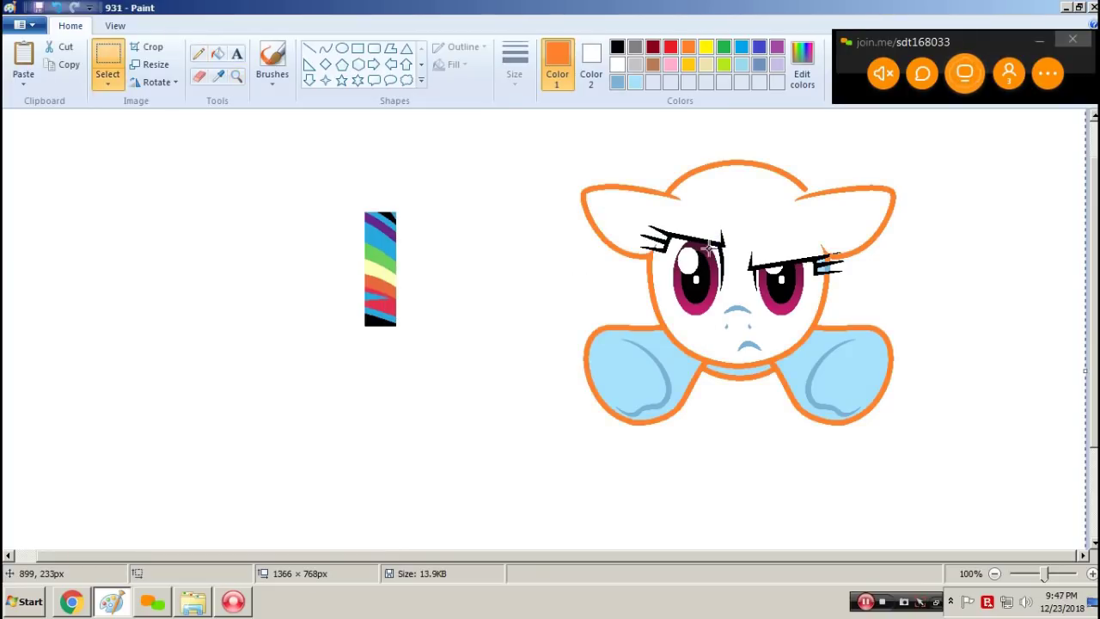
Step: Reopen picture 929, discarding the unsaved changes to 931
{"action": "key", "text": "ctrl+o"}
{"action": "type", "text": "93"}
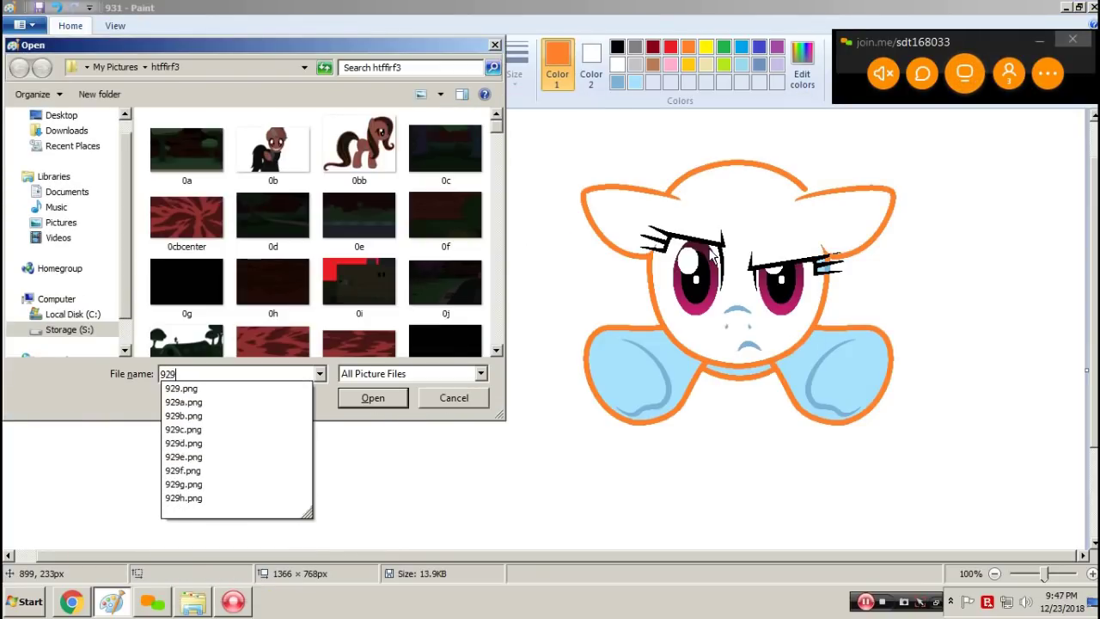
{"action": "key", "text": "Return"}
{"action": "key", "text": "Tab"}
{"action": "key", "text": "Return"}
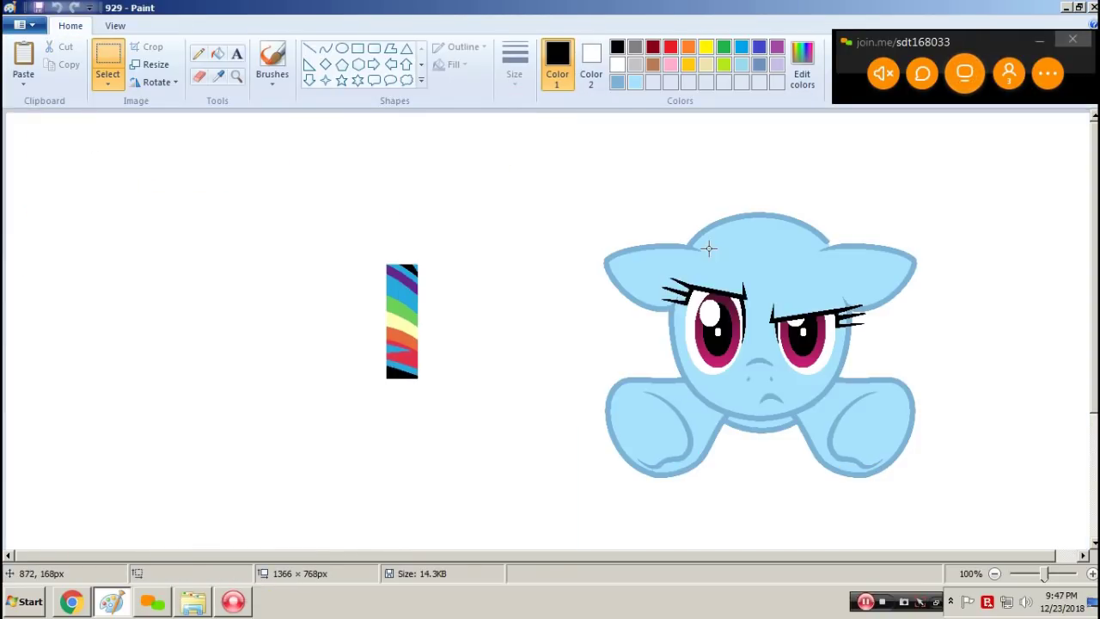
Step: Clear the light blue fill of the head and ears to white and recolour their outlines green
{"action": "left_click", "coordinate": [218, 53]}
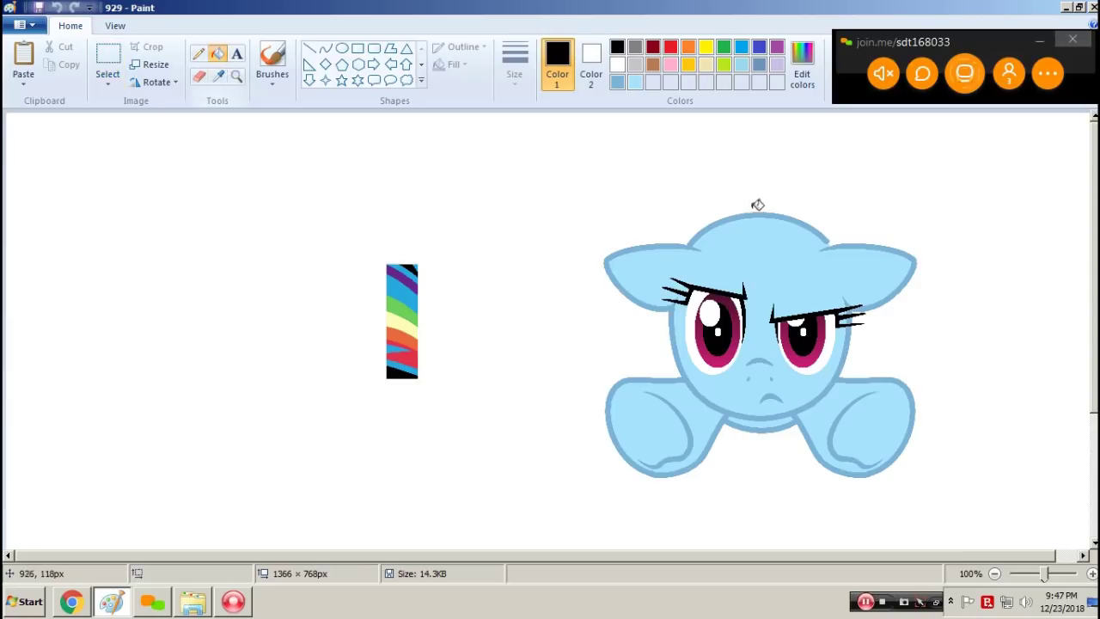
{"action": "right_click", "coordinate": [846, 273]}
{"action": "left_click", "coordinate": [723, 47]}
{"action": "left_click", "coordinate": [812, 228]}
{"action": "left_click", "coordinate": [849, 240]}
{"action": "key", "text": "ctrl+z"}
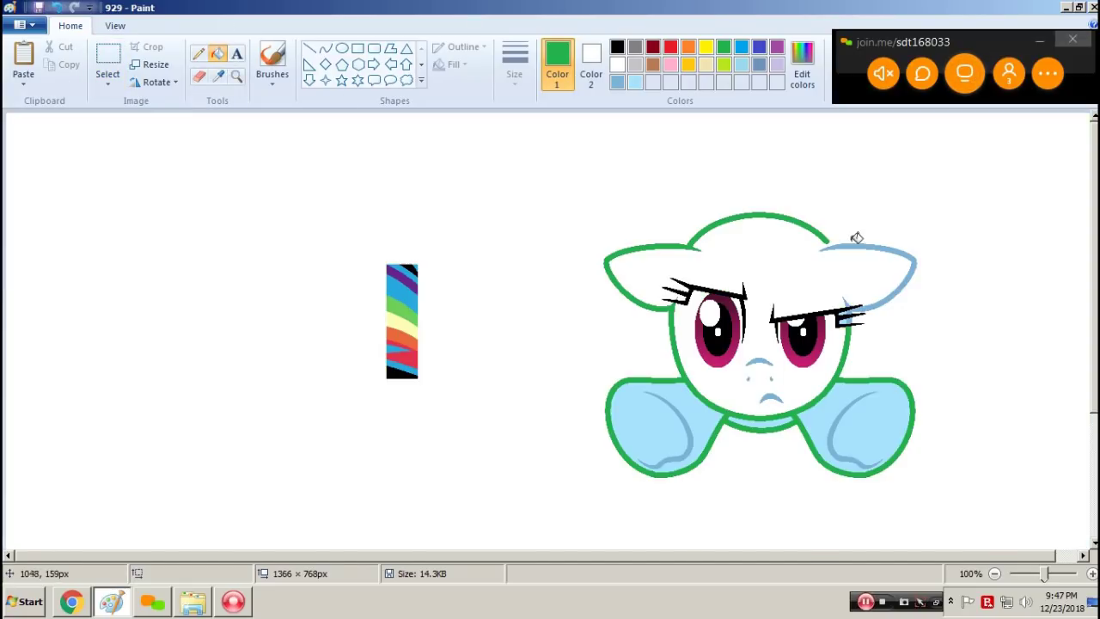
{"action": "left_click", "coordinate": [852, 248]}
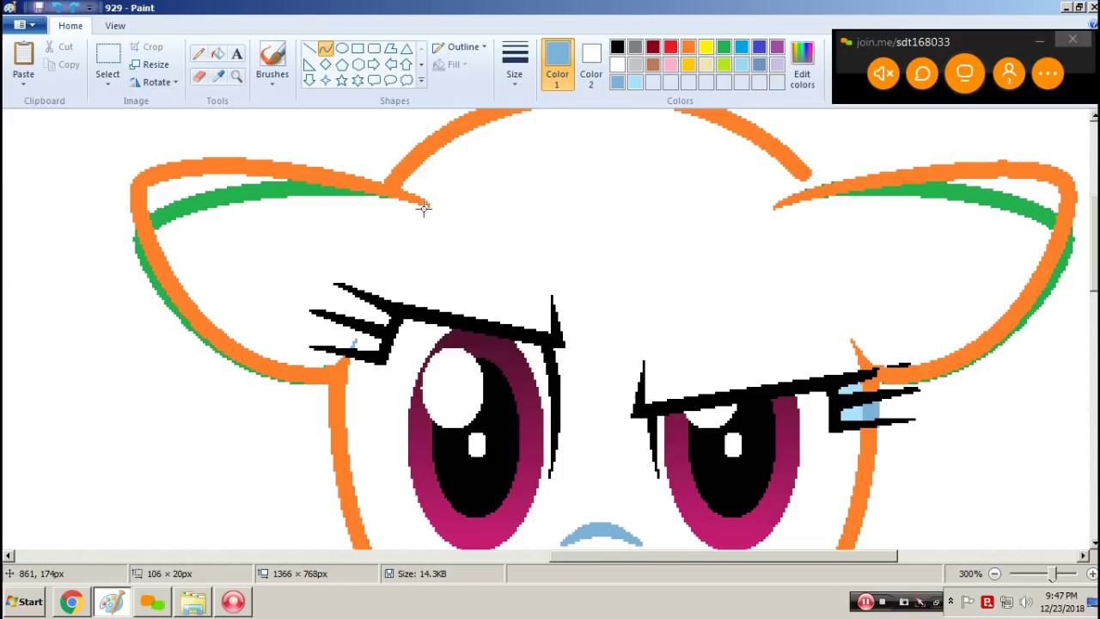
Step: Trace new light blue ear outlines between the orange and green guides and clear the leftover guide lines
{"action": "left_click_drag", "start_coordinate": [424, 206], "coordinate": [145, 185]}
{"action": "left_click_drag", "start_coordinate": [369, 196], "coordinate": [228, 164]}
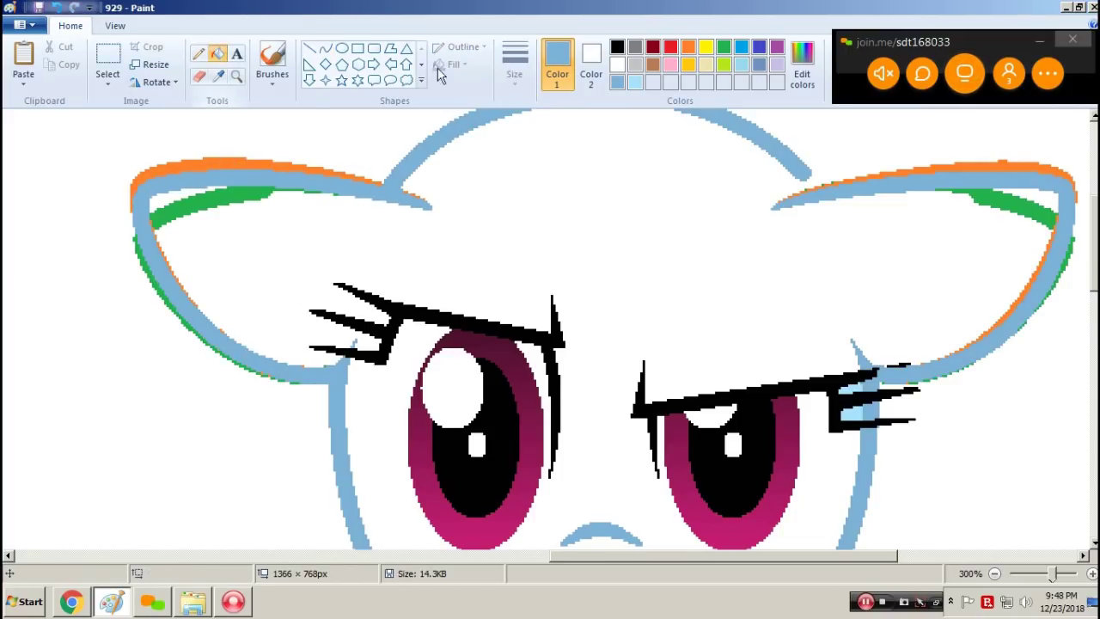
{"action": "left_click", "coordinate": [217, 54]}
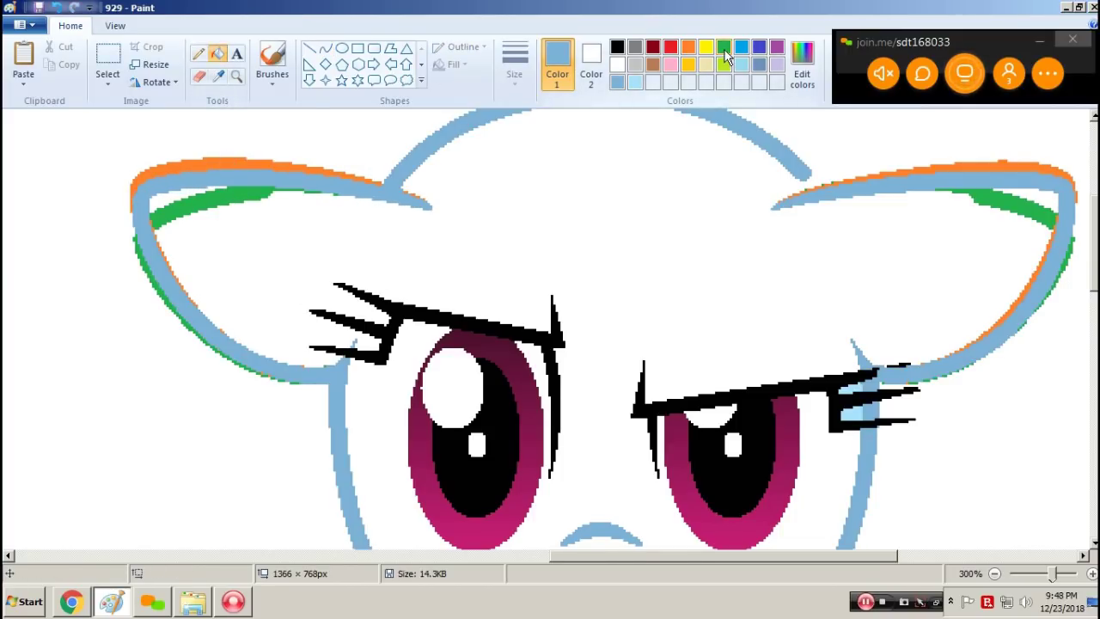
{"action": "left_click", "coordinate": [724, 47]}
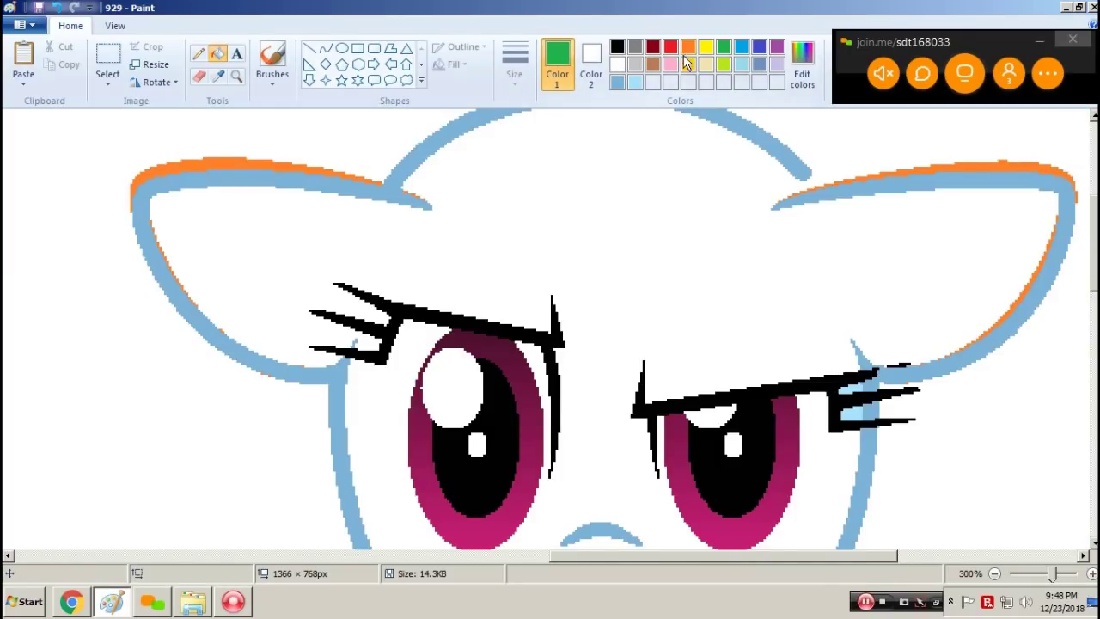
{"action": "left_click", "coordinate": [687, 46]}
{"action": "left_click", "coordinate": [662, 157]}
{"action": "right_click", "coordinate": [660, 174]}
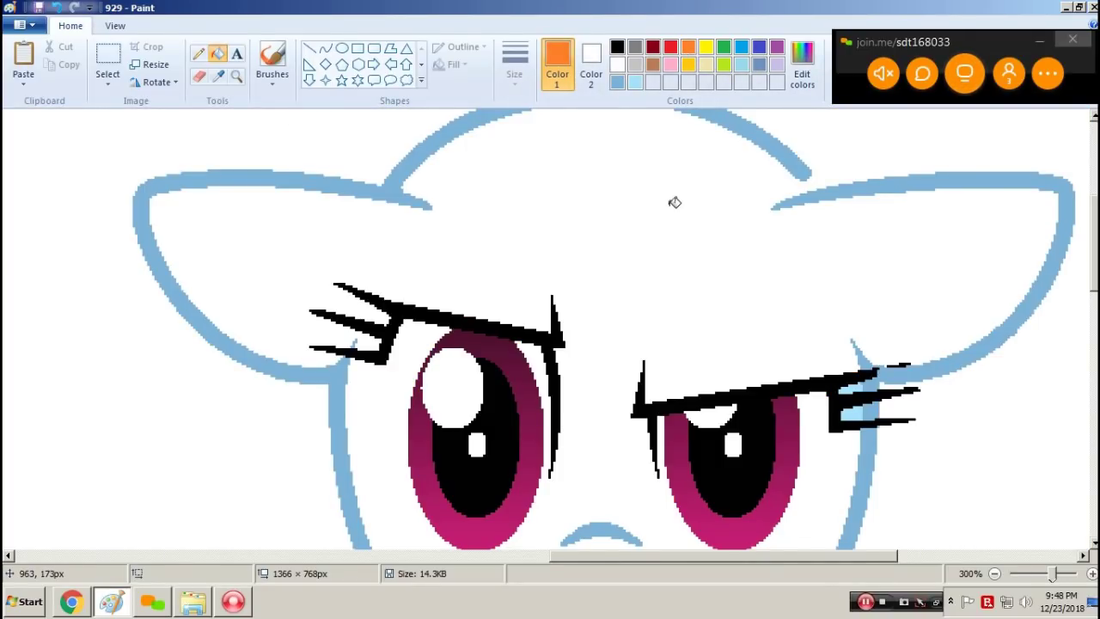
Step: Save the picture with the redrawn ears as a new PNG file, accepting the loss of transparency
{"action": "key", "text": "F12"}
{"action": "type", "text": "930"}
{"action": "key", "text": "Return"}
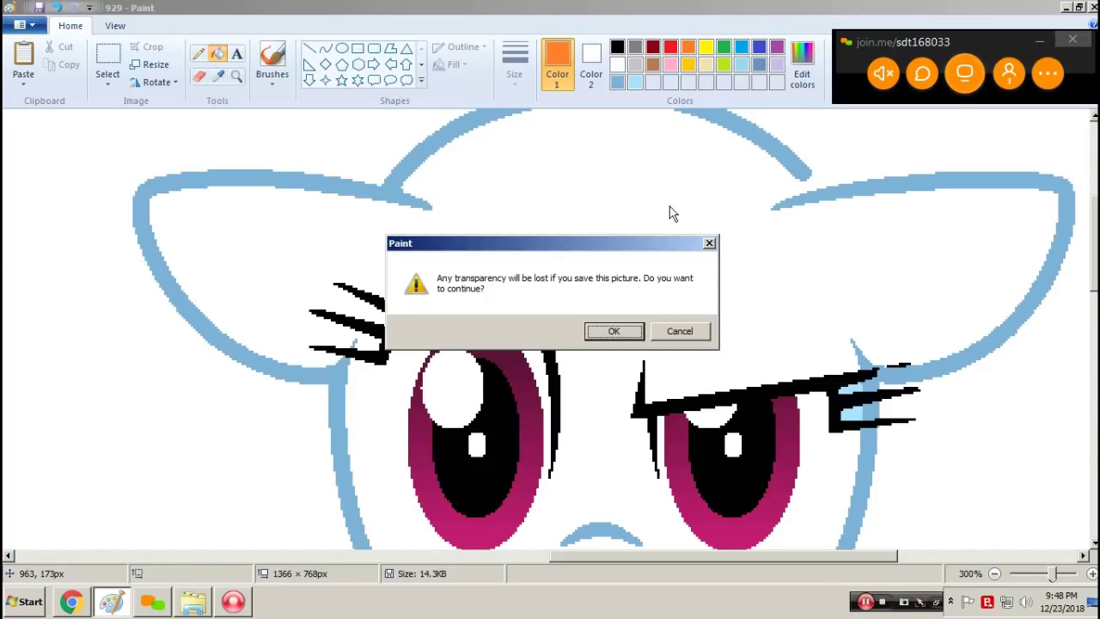
{"action": "key", "text": "Return"}
Step: Fill the whites of both eyes in picture 929 with indigo, leaving the pupil highlights white
{"action": "left_click", "coordinate": [236, 77]}
{"action": "right_click", "coordinate": [635, 284]}
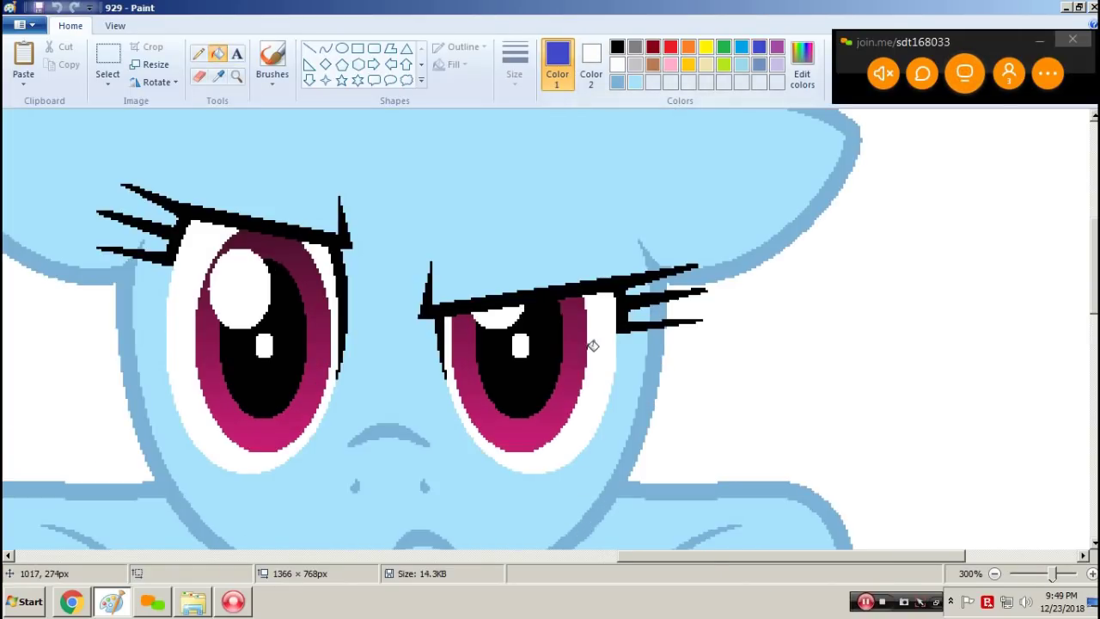
{"action": "left_click", "coordinate": [600, 345]}
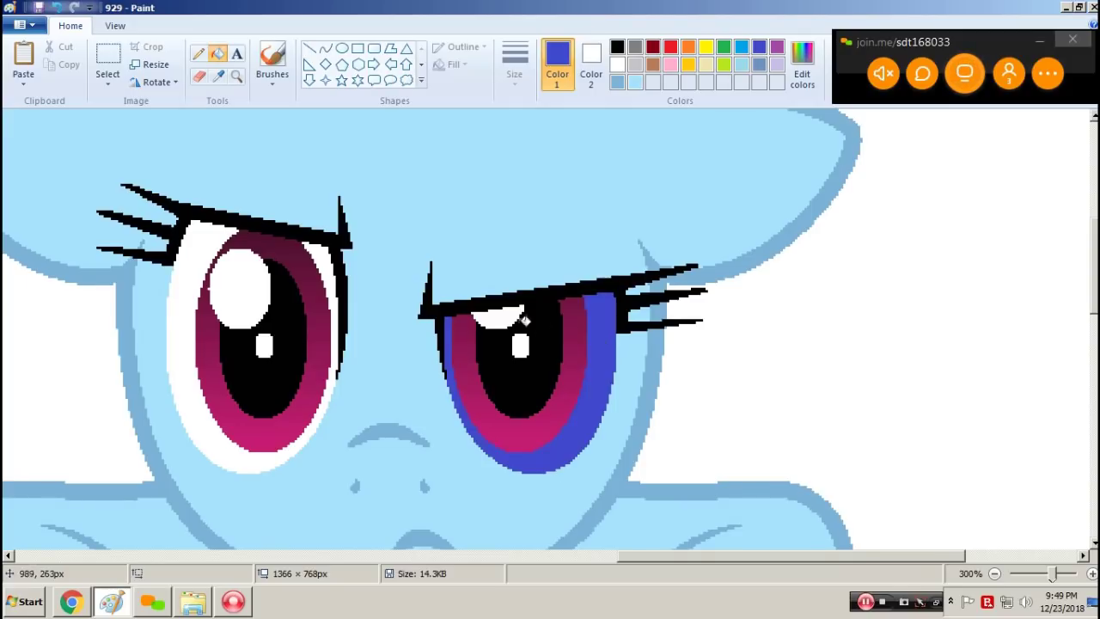
{"action": "left_click", "coordinate": [320, 265]}
{"action": "left_click", "coordinate": [254, 277]}
{"action": "key", "text": "ctrl+z"}
Step: Clear the outlines and light blue fill of the head and ears around the eyes to white
{"action": "left_click", "coordinate": [731, 263]}
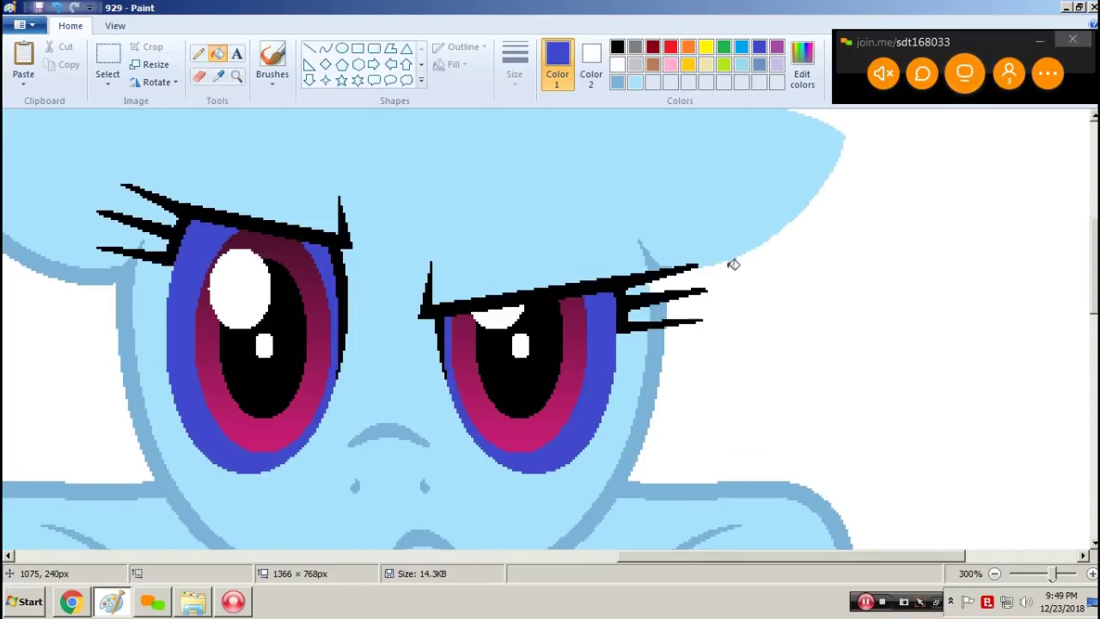
{"action": "right_click", "coordinate": [104, 279]}
{"action": "right_click", "coordinate": [84, 223]}
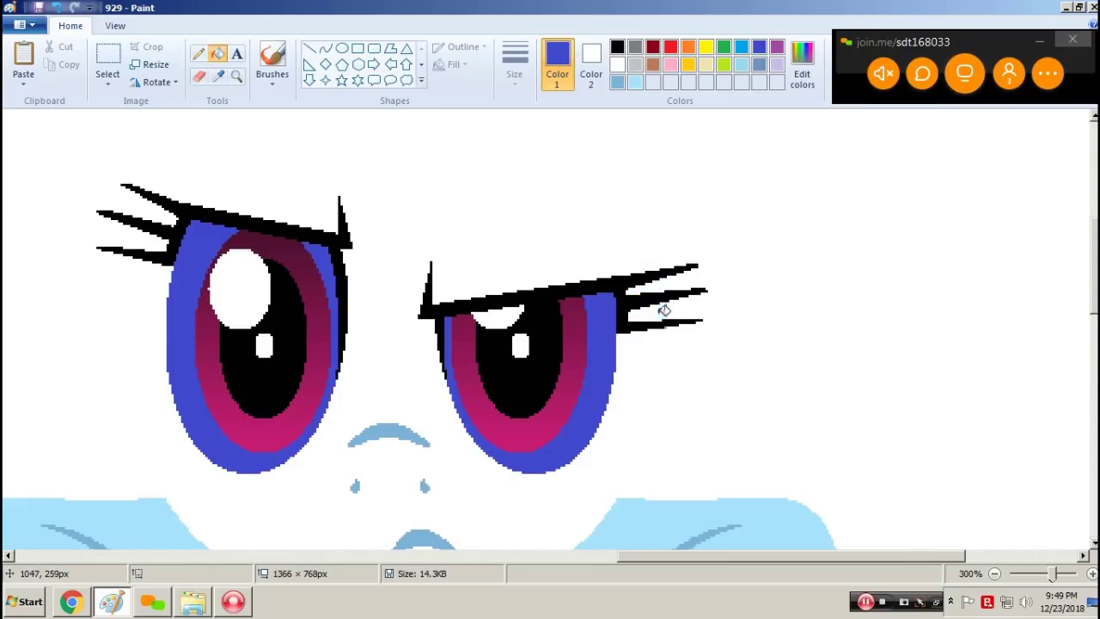
Step: Copy the whole edited picture and overlay it on picture 930, discarding the changes to 929
{"action": "left_click", "coordinate": [236, 75]}
{"action": "right_click", "coordinate": [471, 232]}
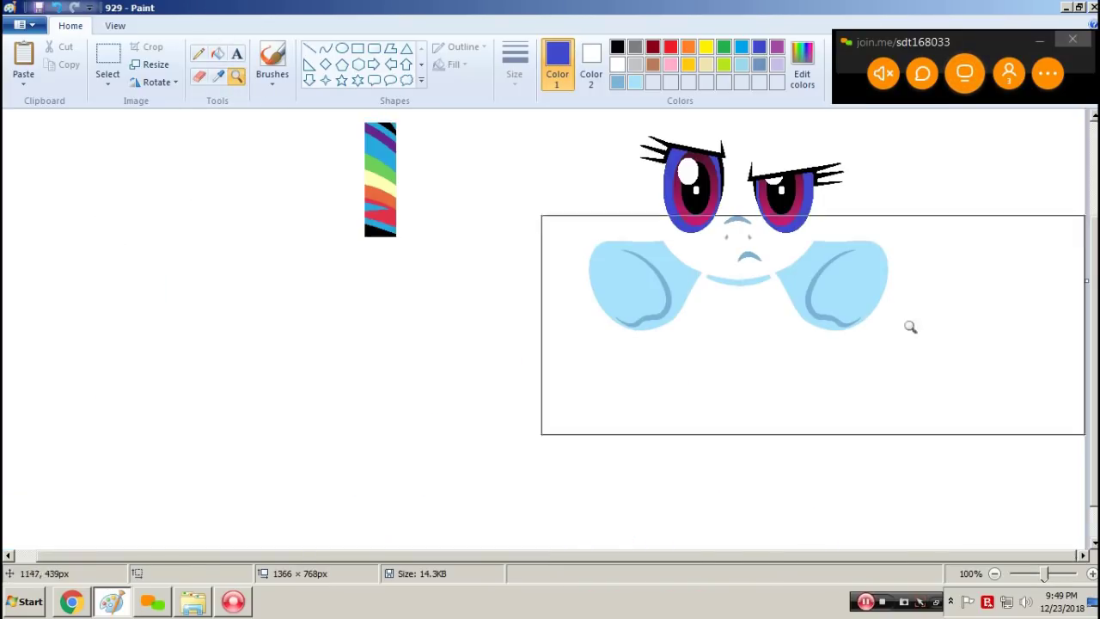
{"action": "scroll", "coordinate": [790, 238], "scroll_direction": "up", "scroll_amount": 3}
{"action": "left_click", "coordinate": [108, 60]}
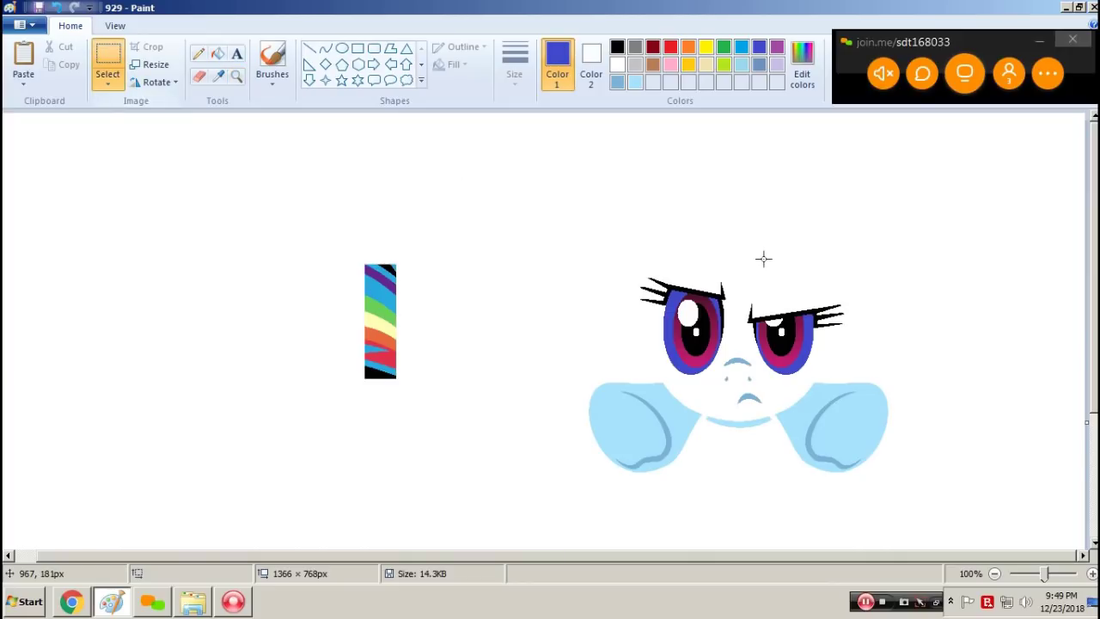
{"action": "key", "text": "ctrl+a"}
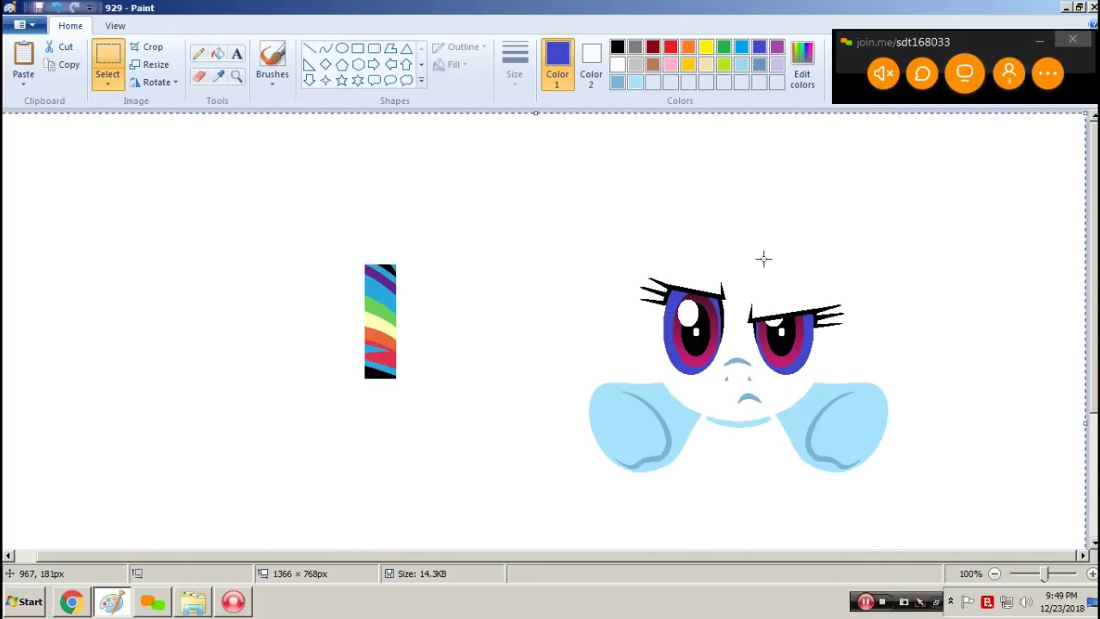
{"action": "key", "text": "ctrl+o"}
{"action": "type", "text": "929"}
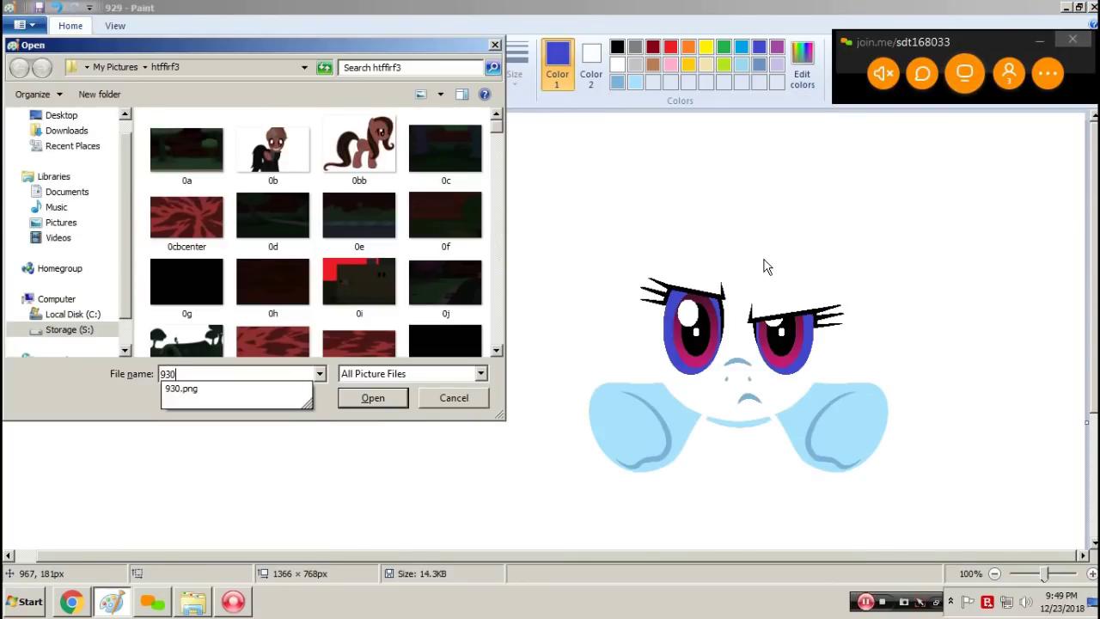
{"action": "key", "text": "Return"}
{"action": "key", "text": "Tab"}
{"action": "key", "text": "Return"}
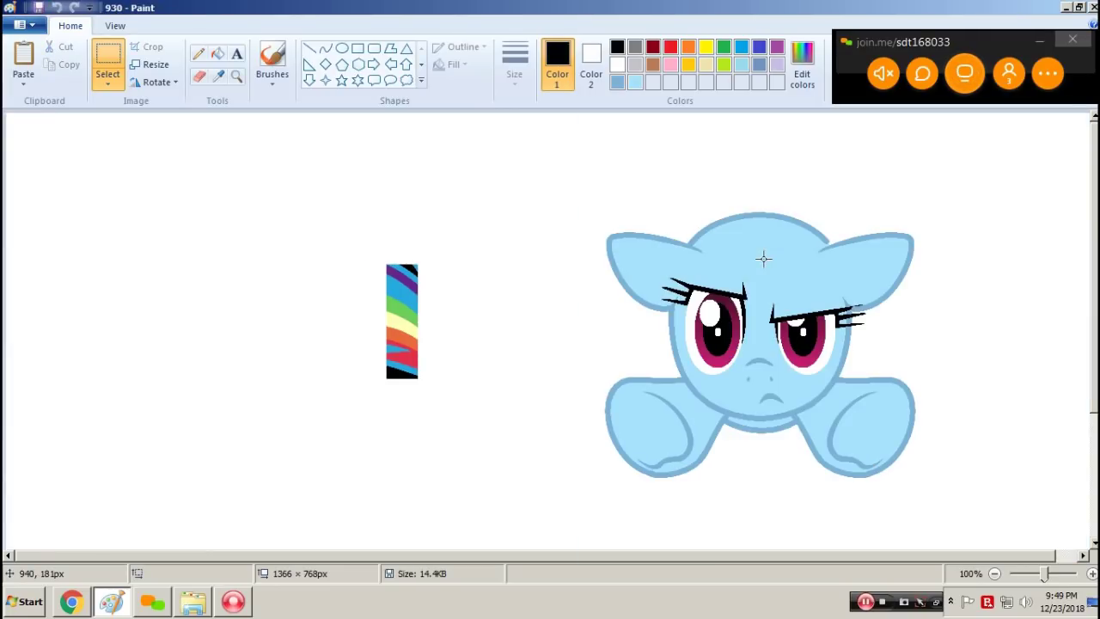
{"action": "key", "text": "ctrl+v"}
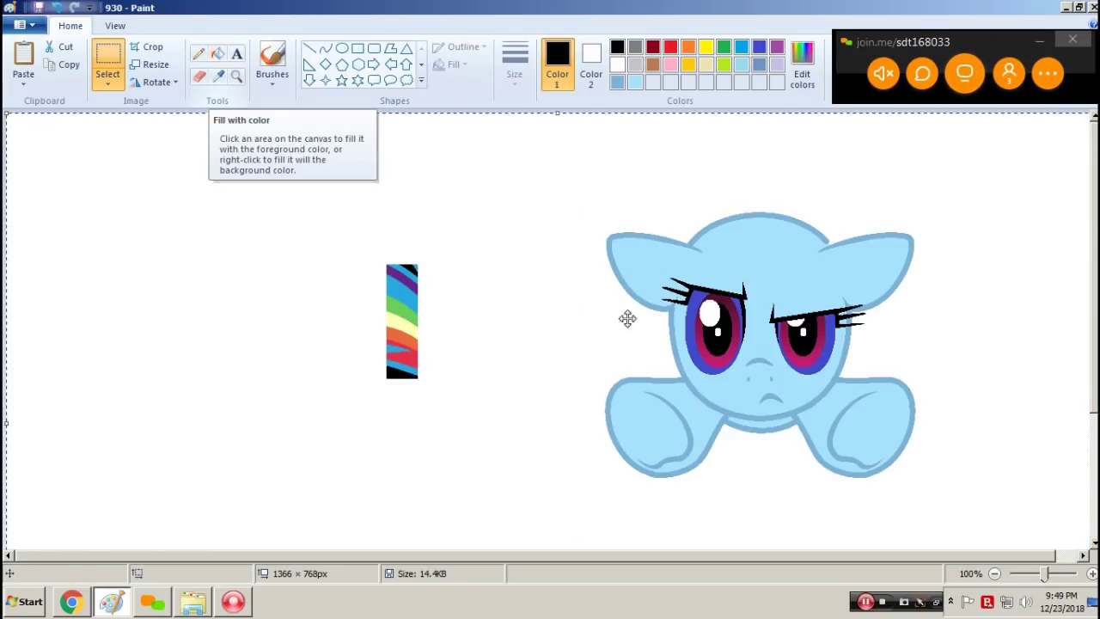
Step: Fill the white highlights in both eyes of picture 930 with indigo, keeping the surrounding eye whites indigo
{"action": "left_click", "coordinate": [236, 75]}
{"action": "left_click", "coordinate": [837, 382]}
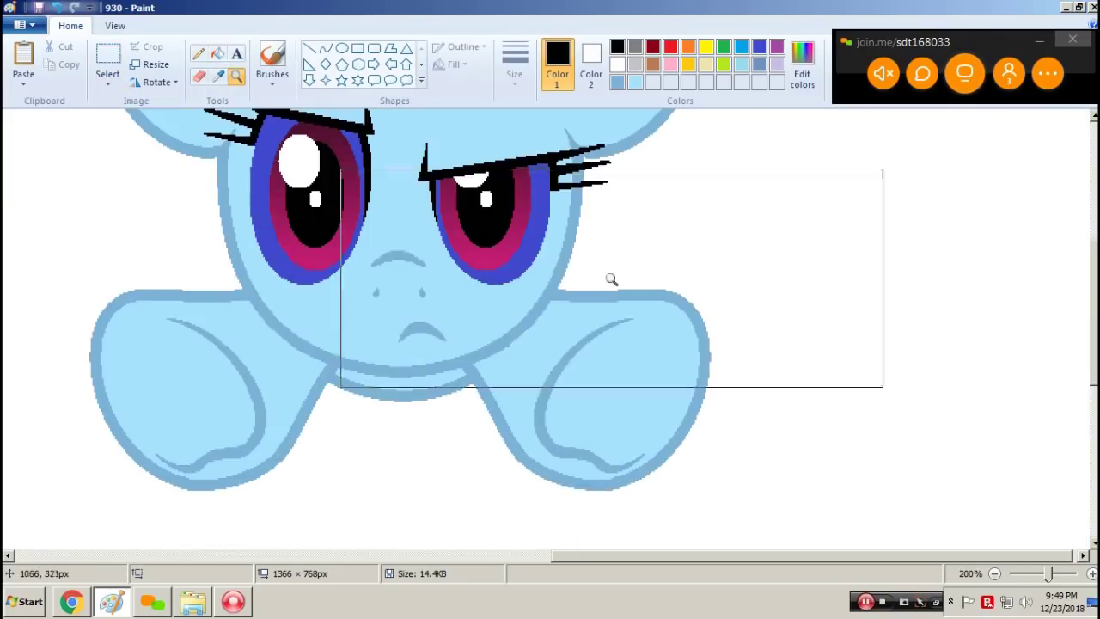
{"action": "left_click", "coordinate": [611, 278]}
{"action": "left_click", "coordinate": [217, 54]}
{"action": "left_click", "coordinate": [758, 46]}
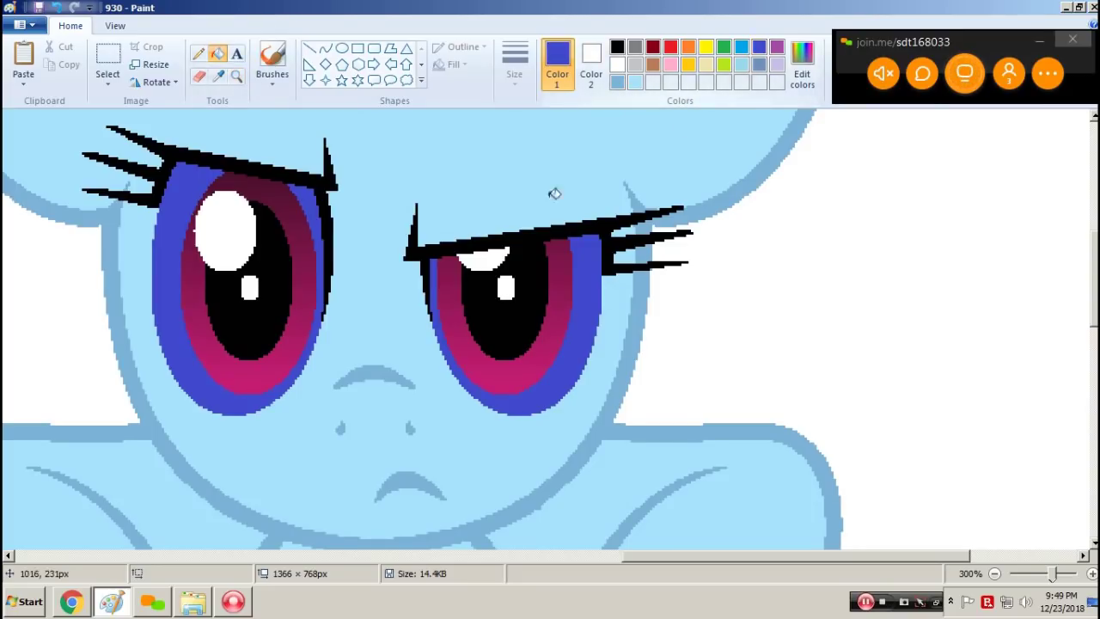
{"action": "left_click", "coordinate": [490, 256]}
{"action": "left_click", "coordinate": [506, 287]}
{"action": "left_click", "coordinate": [260, 244]}
{"action": "left_click", "coordinate": [249, 287]}
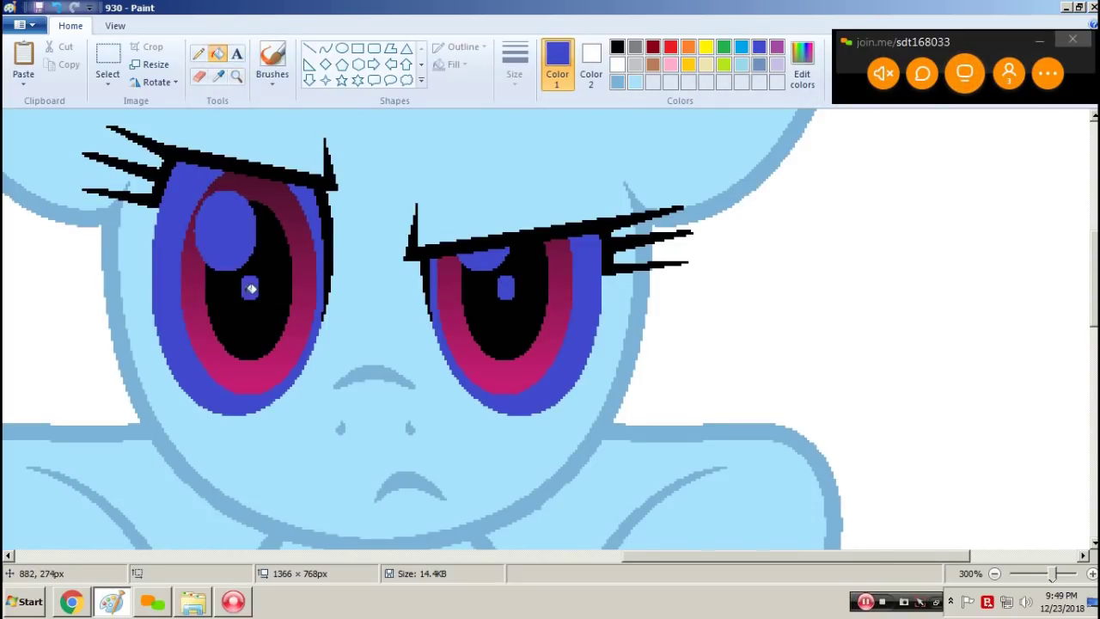
{"action": "right_click", "coordinate": [584, 302]}
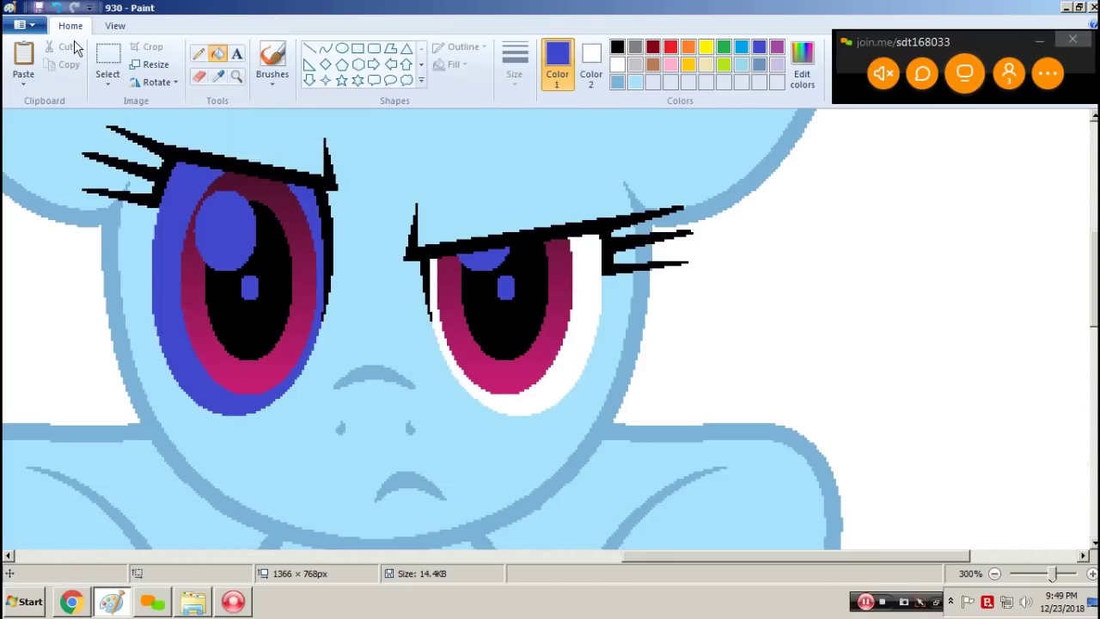
{"action": "left_click", "coordinate": [70, 6]}
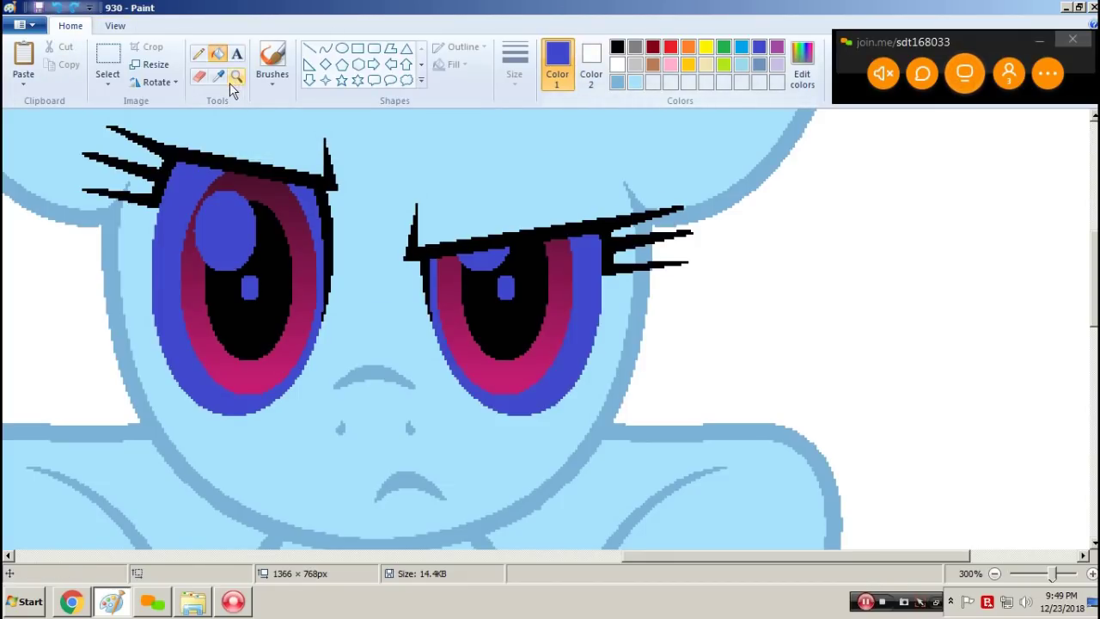
{"action": "left_click", "coordinate": [236, 76]}
{"action": "right_click", "coordinate": [451, 305]}
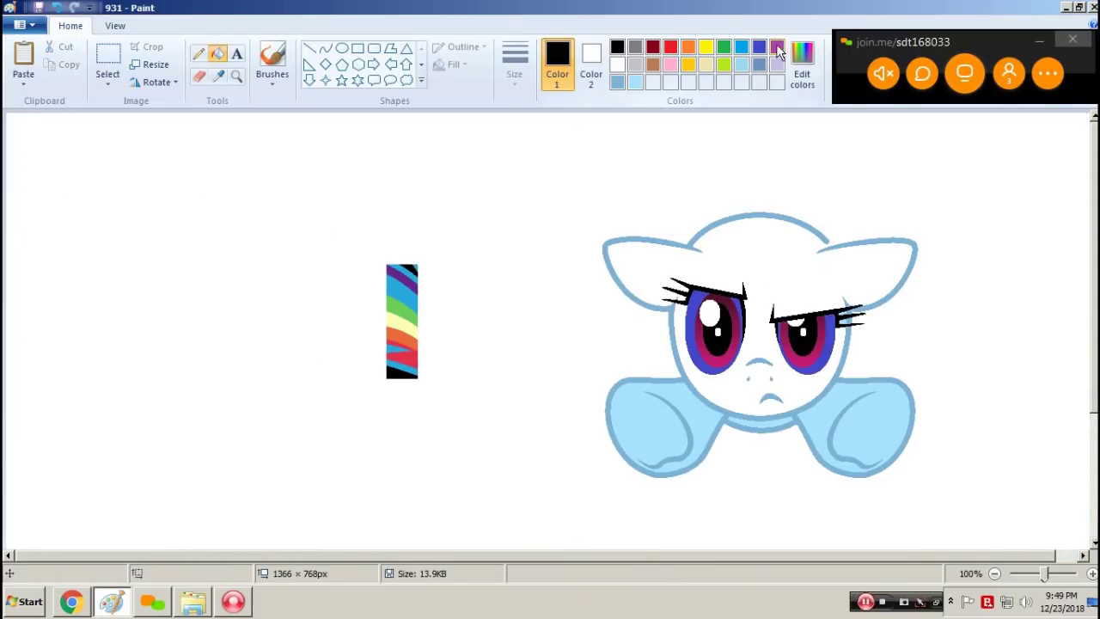
Step: Fill the white highlights in both eyes of pictures 931 and 932 with indigo and save each picture
{"action": "left_click", "coordinate": [758, 47]}
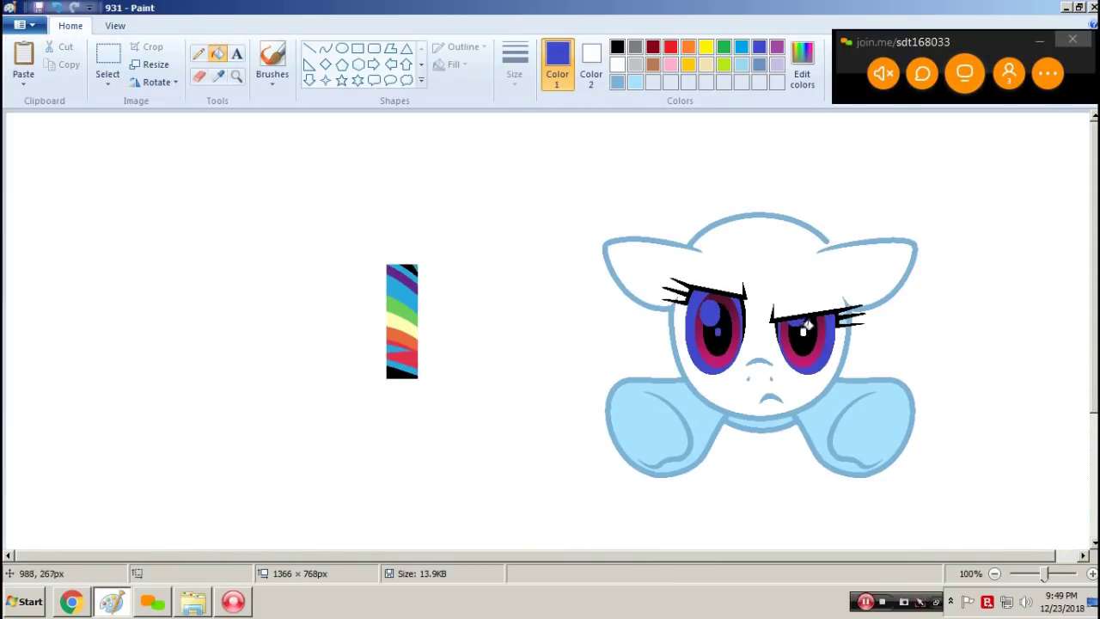
{"action": "key", "text": "ctrl+s"}
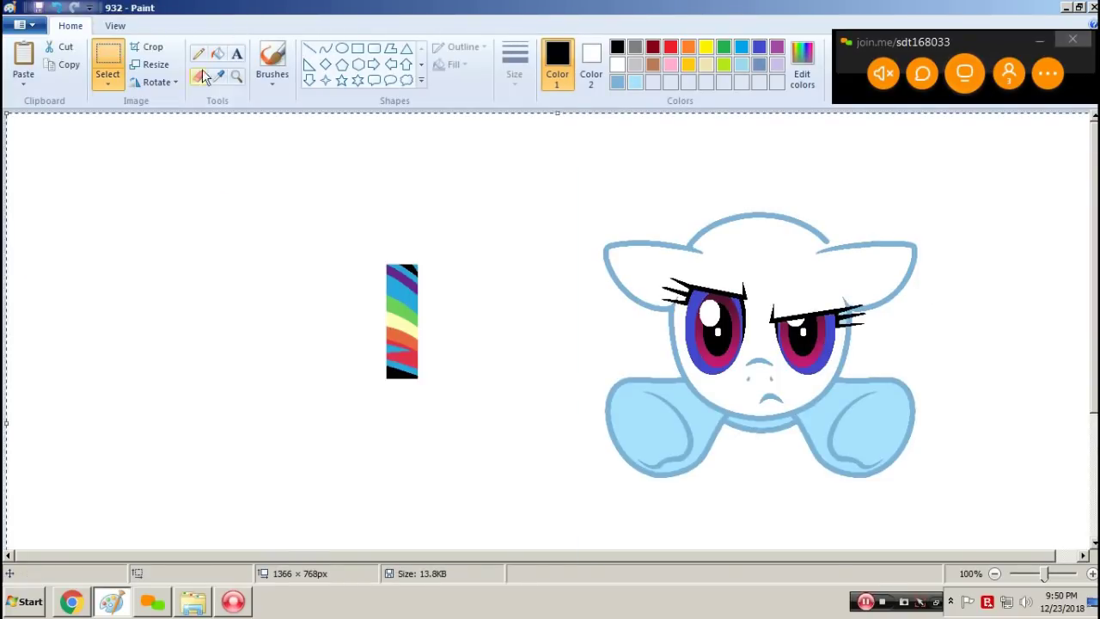
{"action": "left_click", "coordinate": [217, 54]}
{"action": "left_click", "coordinate": [759, 47]}
{"action": "left_click", "coordinate": [709, 313]}
{"action": "left_click", "coordinate": [718, 331]}
{"action": "left_click", "coordinate": [796, 322]}
{"action": "left_click", "coordinate": [802, 331]}
{"action": "key", "text": "ctrl+s"}
Step: Open picture 929 and fill the whites and highlights of both eyes with indigo
{"action": "key", "text": "ctrl+o"}
{"action": "key", "text": "Return"}
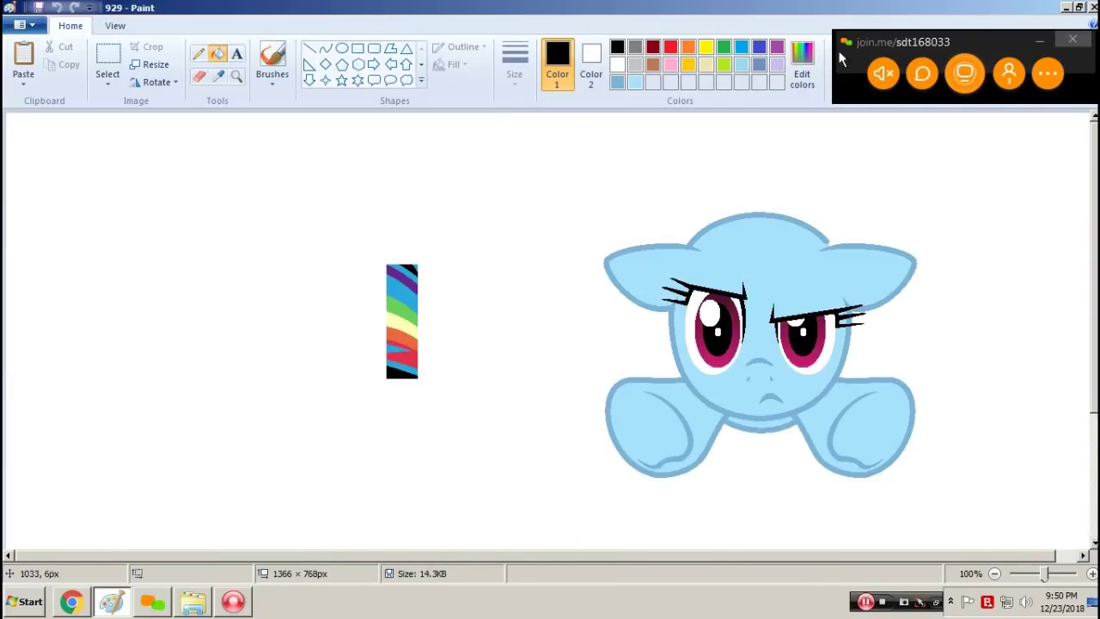
{"action": "left_click", "coordinate": [759, 51]}
{"action": "left_click", "coordinate": [700, 308]}
{"action": "left_click", "coordinate": [731, 343]}
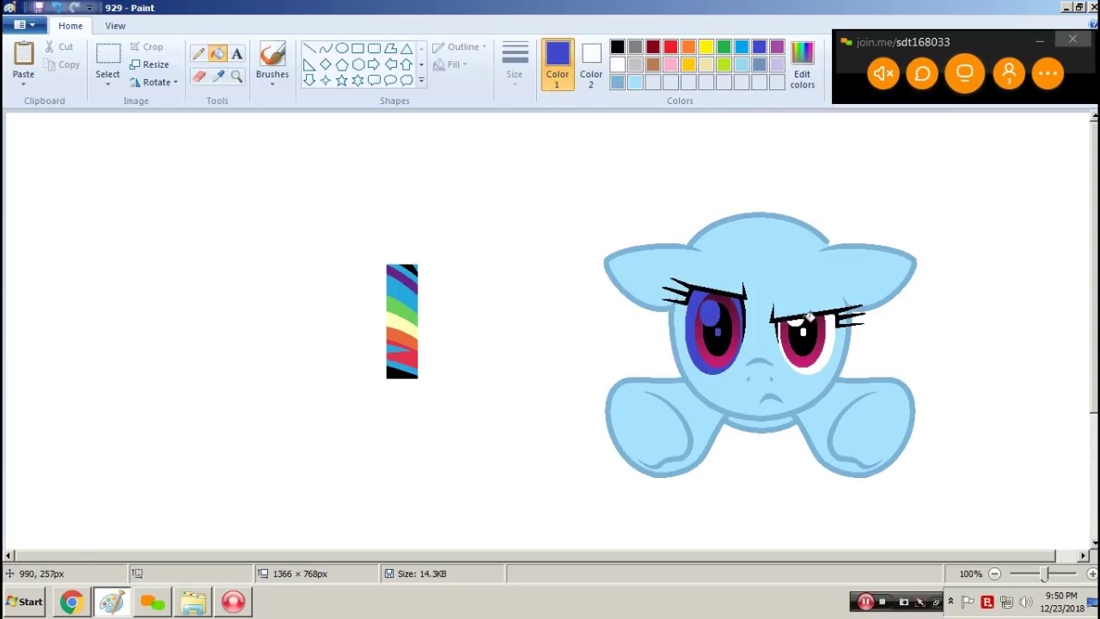
{"action": "left_click", "coordinate": [808, 318]}
{"action": "left_click", "coordinate": [818, 346]}
{"action": "left_click", "coordinate": [26, 601]}
{"action": "left_click", "coordinate": [69, 137]}
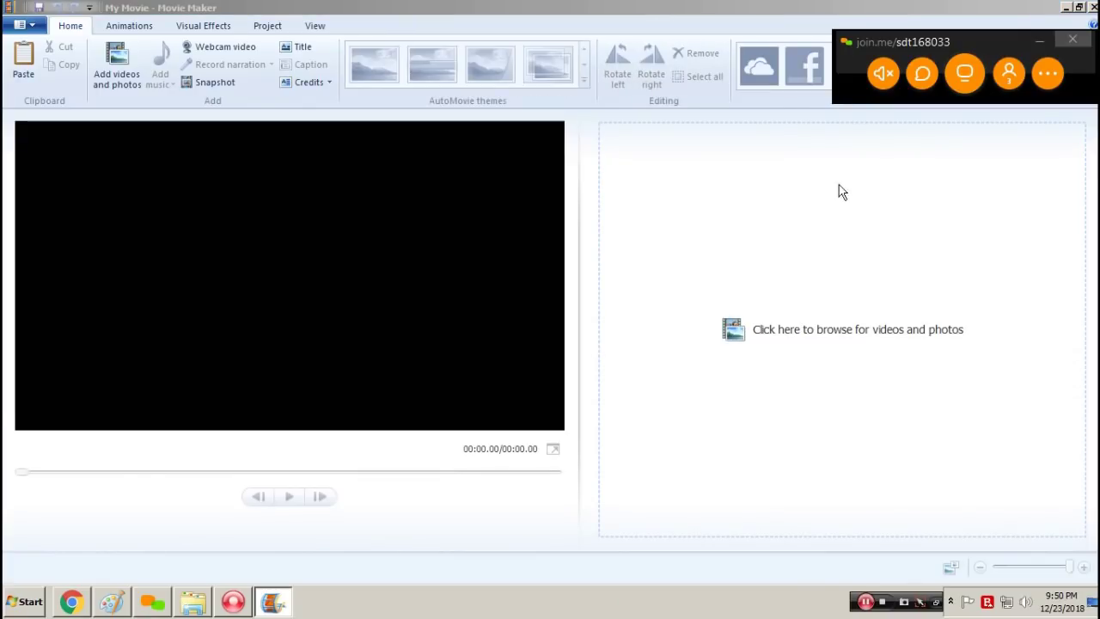
{"action": "left_click", "coordinate": [839, 192]}
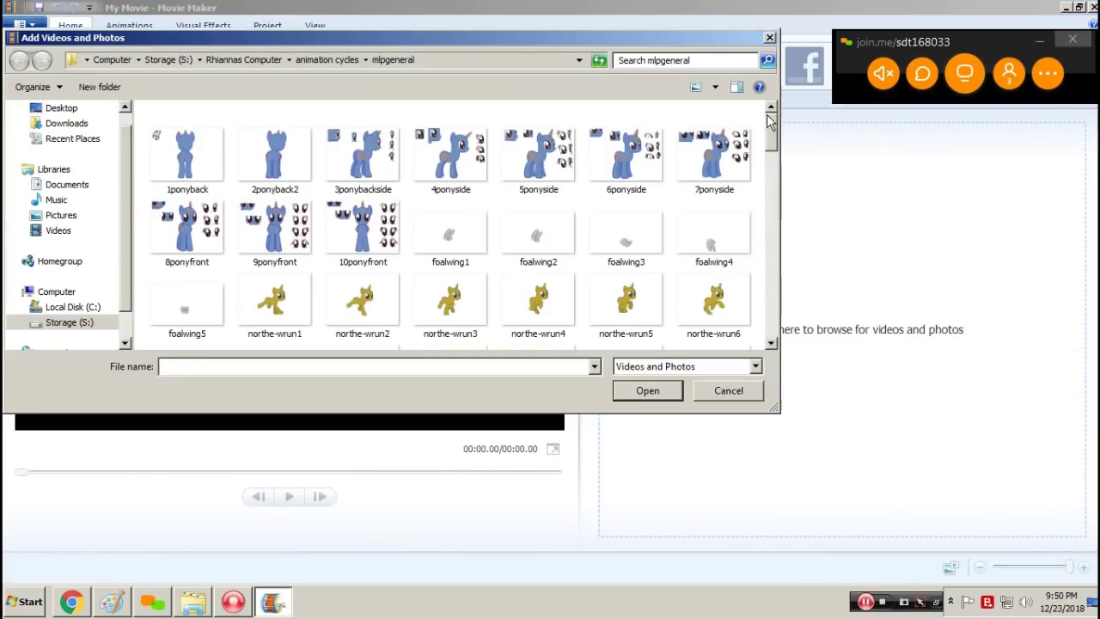
{"action": "left_click", "coordinate": [232, 60]}
{"action": "double_click", "coordinate": [226, 231]}
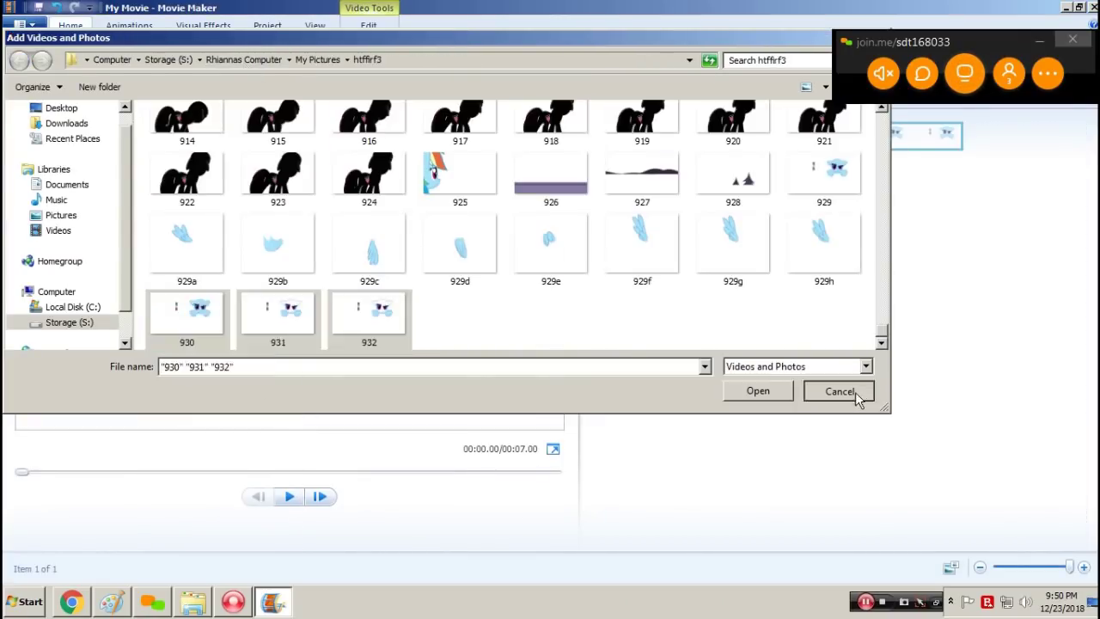
{"action": "left_click", "coordinate": [856, 398]}
{"action": "left_click", "coordinate": [1093, 7]}
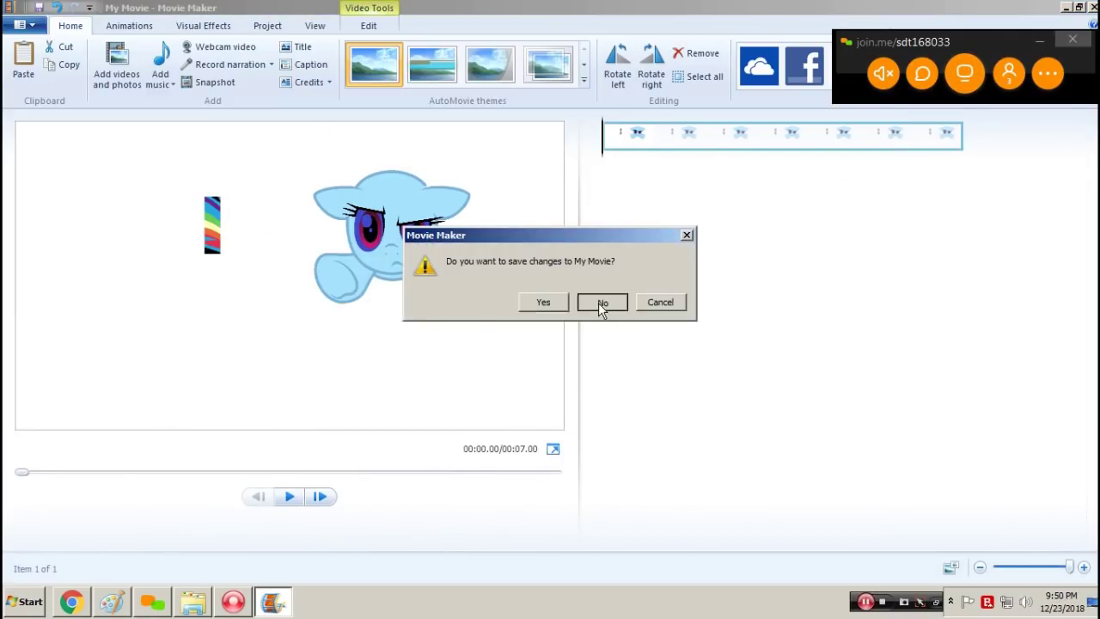
{"action": "left_click", "coordinate": [600, 303]}
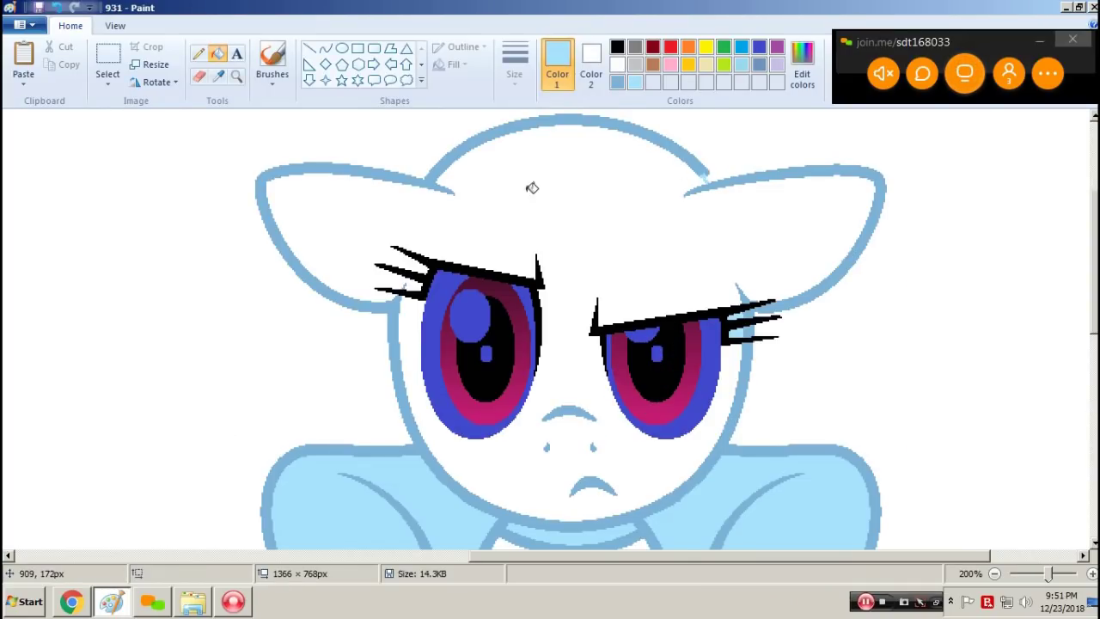
Step: Fill the white head and ears of picture 931 with the same light blue as the legs
{"action": "left_click", "coordinate": [564, 193]}
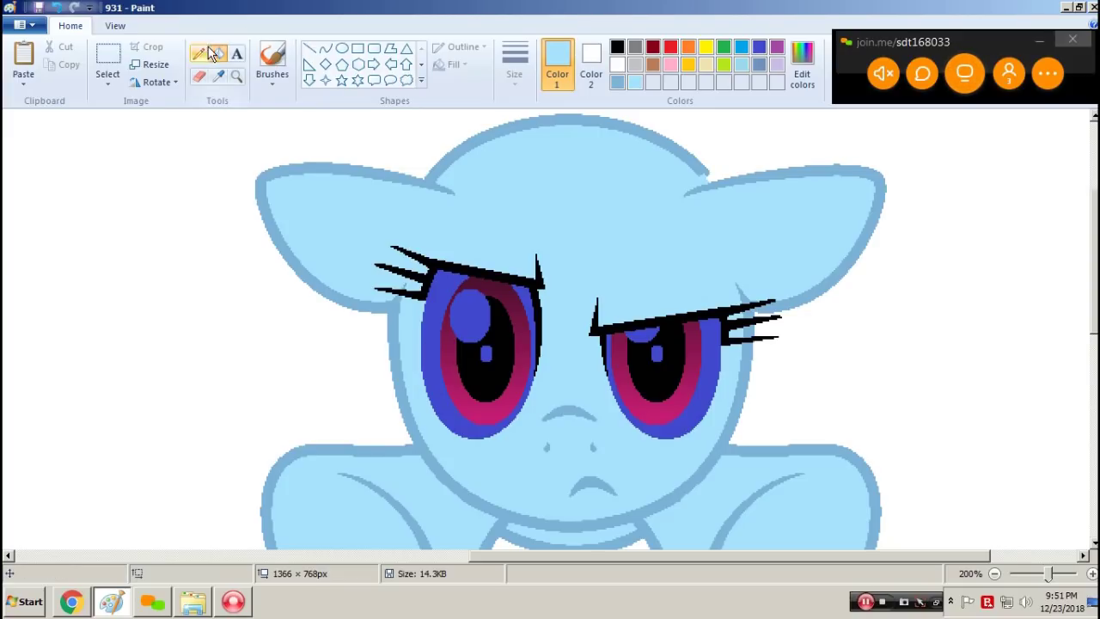
{"action": "left_click", "coordinate": [218, 75]}
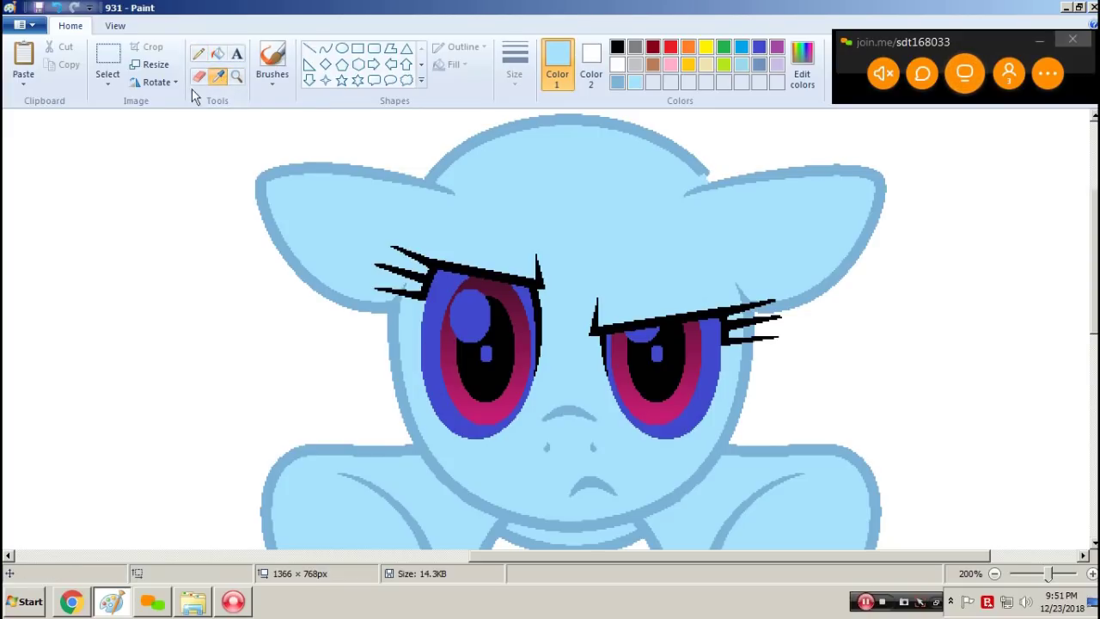
{"action": "left_click", "coordinate": [652, 47]}
{"action": "mouse_move", "coordinate": [689, 191]}
{"action": "left_mouse_down"}
{"action": "mouse_move", "coordinate": [427, 309]}
{"action": "mouse_move", "coordinate": [282, 256]}
{"action": "mouse_move", "coordinate": [304, 69]}
{"action": "left_mouse_up"}
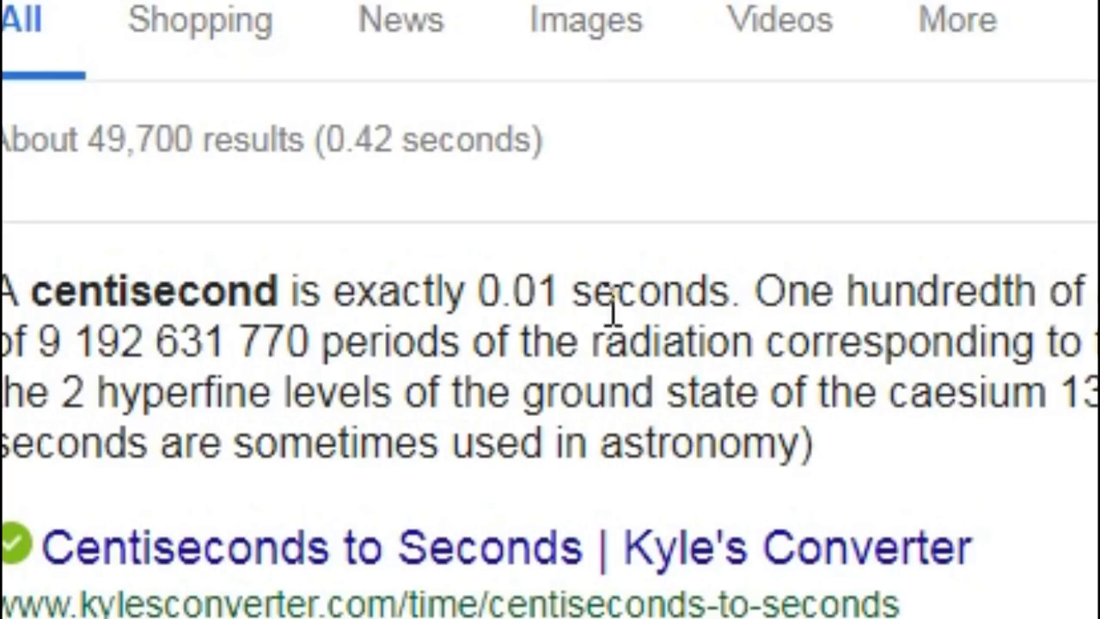
Step: Read the web definition of a centisecond and examine the ear animation frames in the Movie Maker project
{"action": "left_click_drag", "start_coordinate": [318, 219], "coordinate": [271, 219]}
{"action": "left_click", "coordinate": [381, 14]}
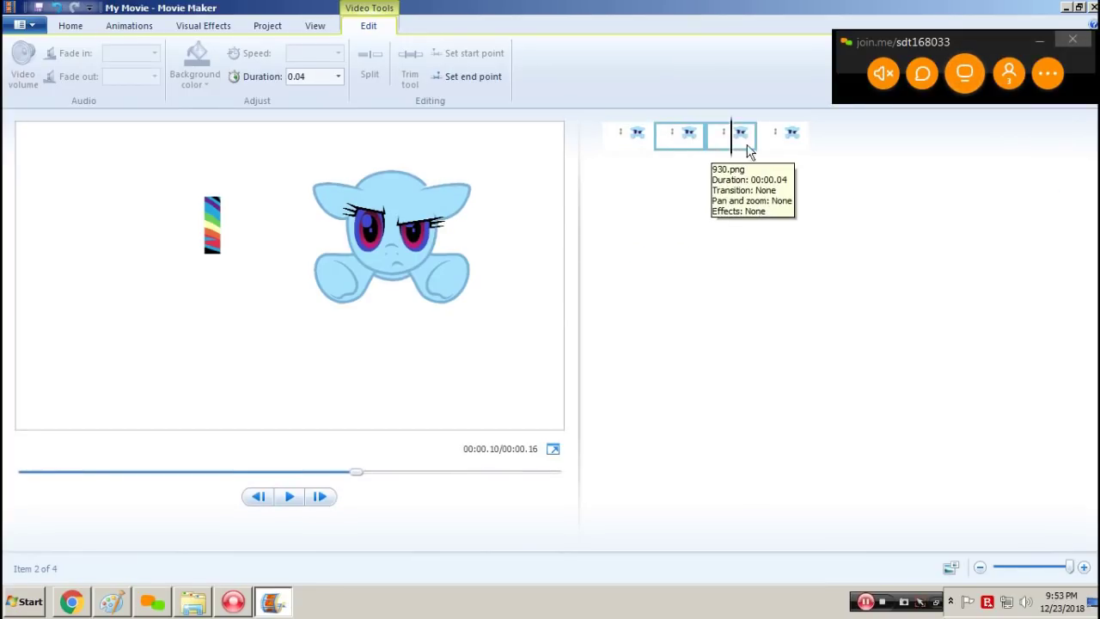
{"action": "left_click", "coordinate": [634, 139]}
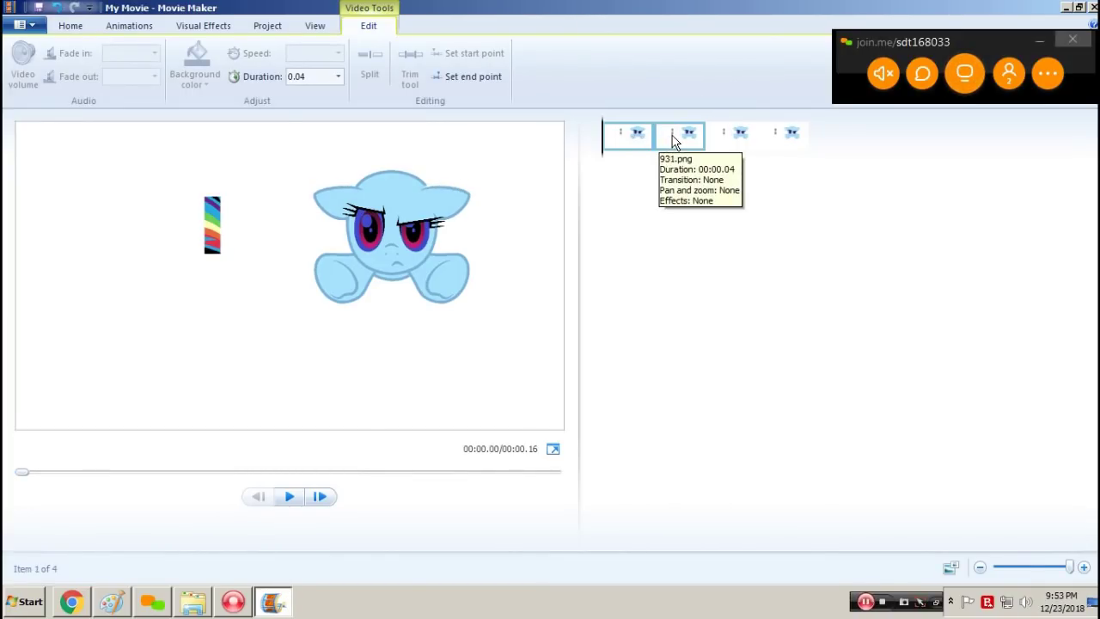
{"action": "left_click", "coordinate": [674, 140]}
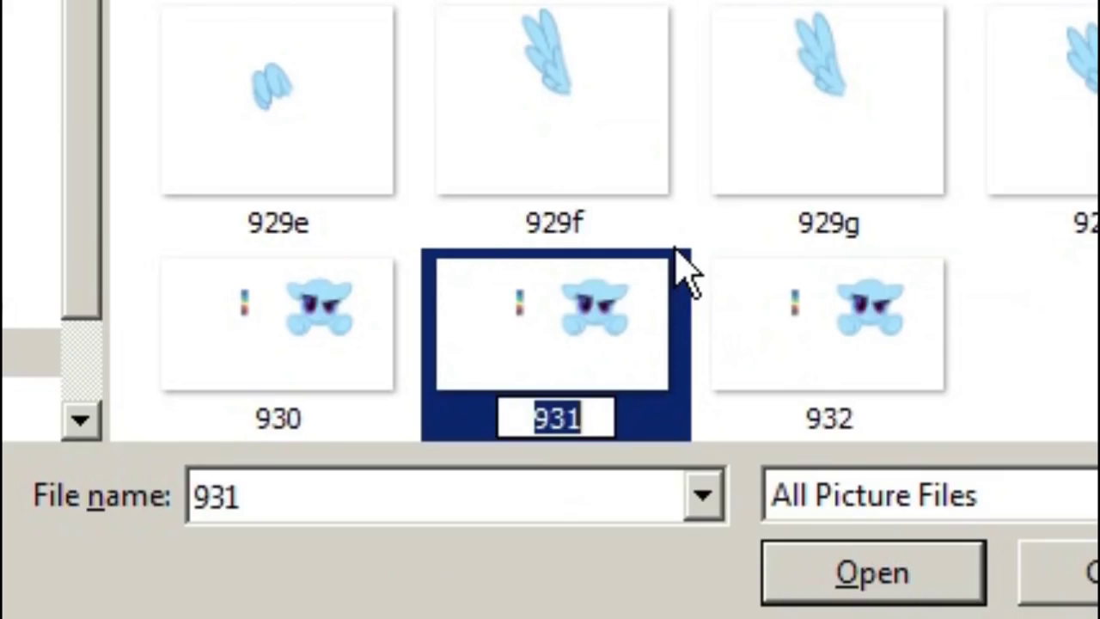
Step: Rename picture 931 as 933 and picture 930 as 934 in Paint's file list
{"action": "type", "text": "933"}
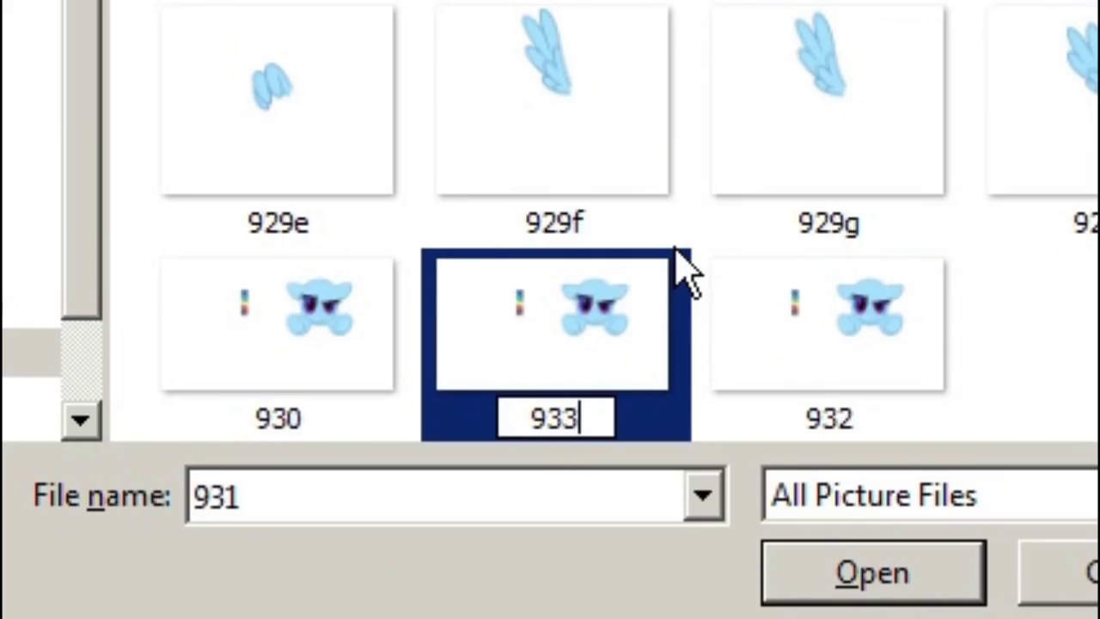
{"action": "left_click", "coordinate": [675, 249]}
{"action": "left_click", "coordinate": [344, 292]}
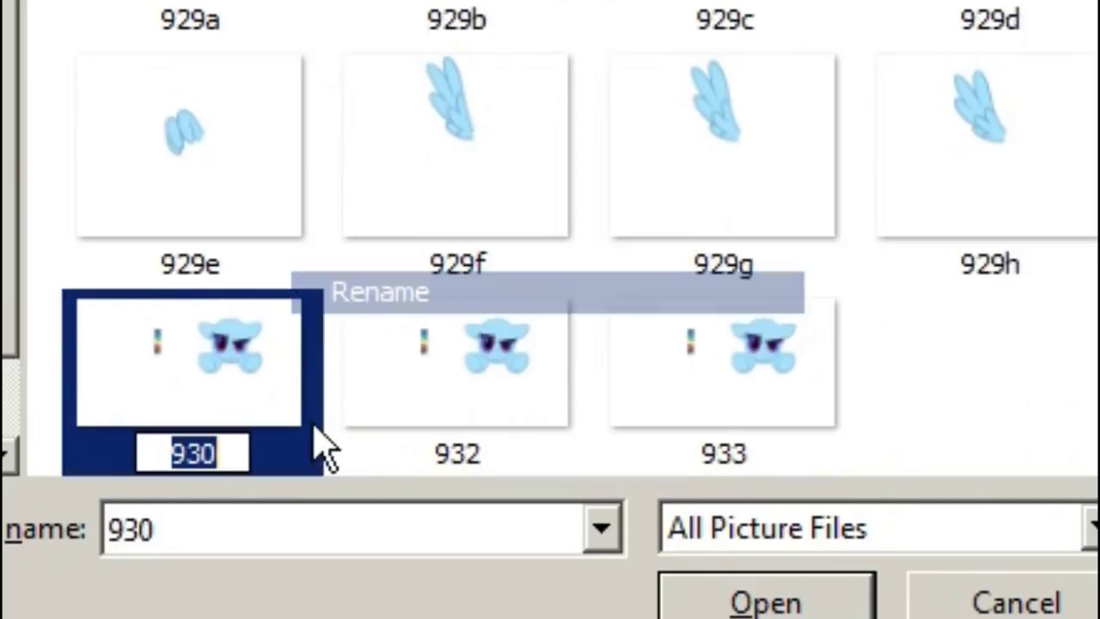
{"action": "left_click", "coordinate": [236, 453]}
{"action": "key", "text": "BackSpace"}
{"action": "type", "text": "4"}
{"action": "key", "text": "Return"}
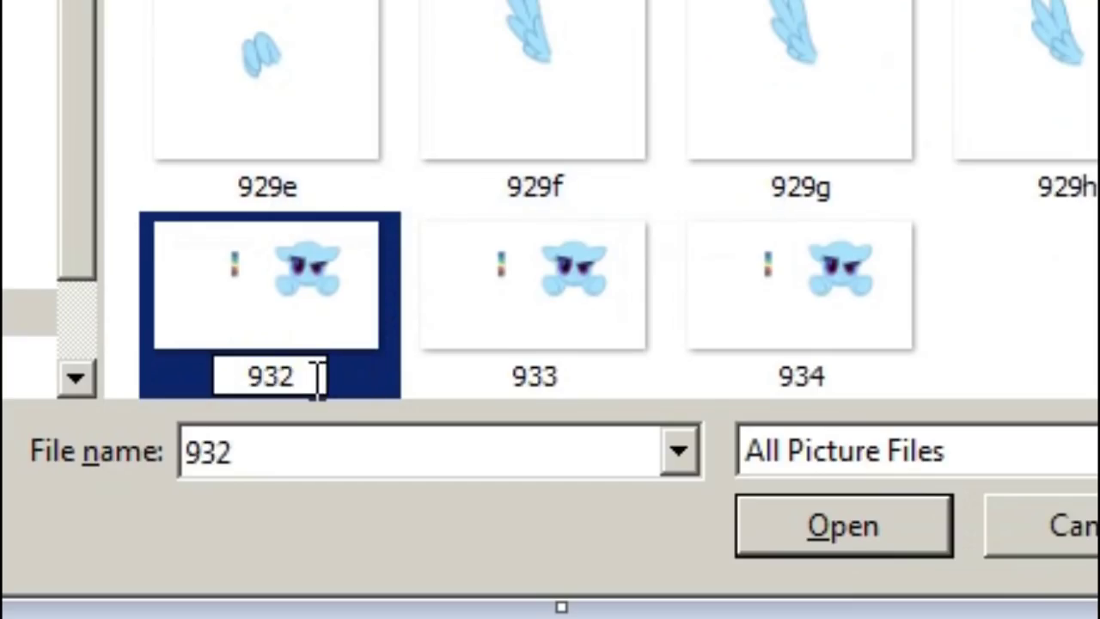
Step: Rename picture 932 as 935
{"action": "key", "text": "BackSpace"}
{"action": "type", "text": "5"}
{"action": "key", "text": "Return"}
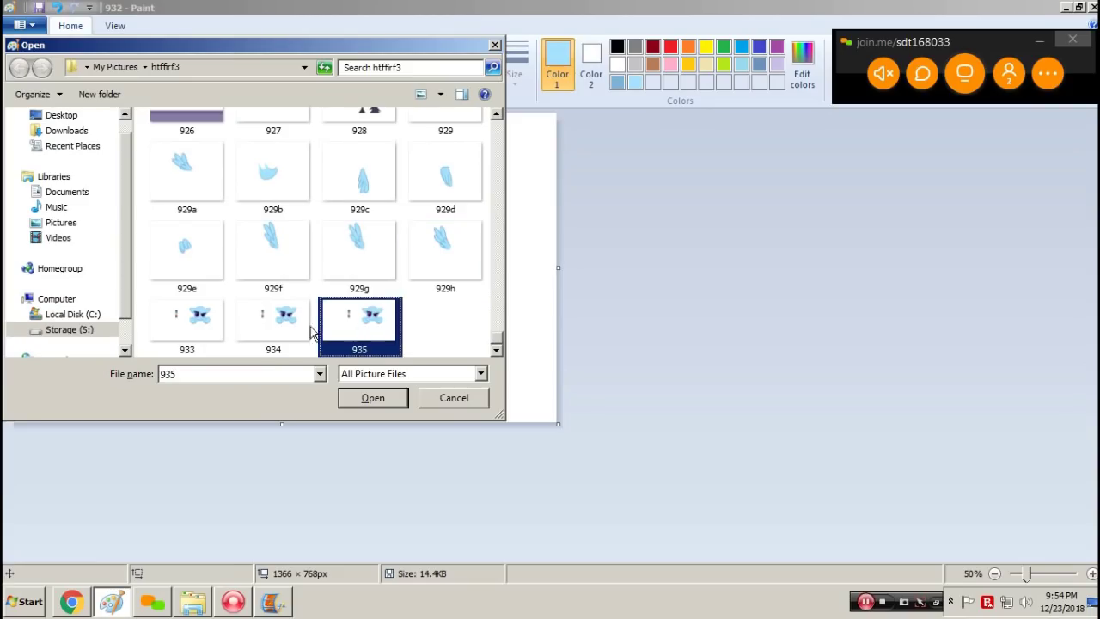
Step: Open wing picture 929a and draw a short, thick vertical dark red line in the empty area beside the wing
{"action": "left_click", "coordinate": [185, 163]}
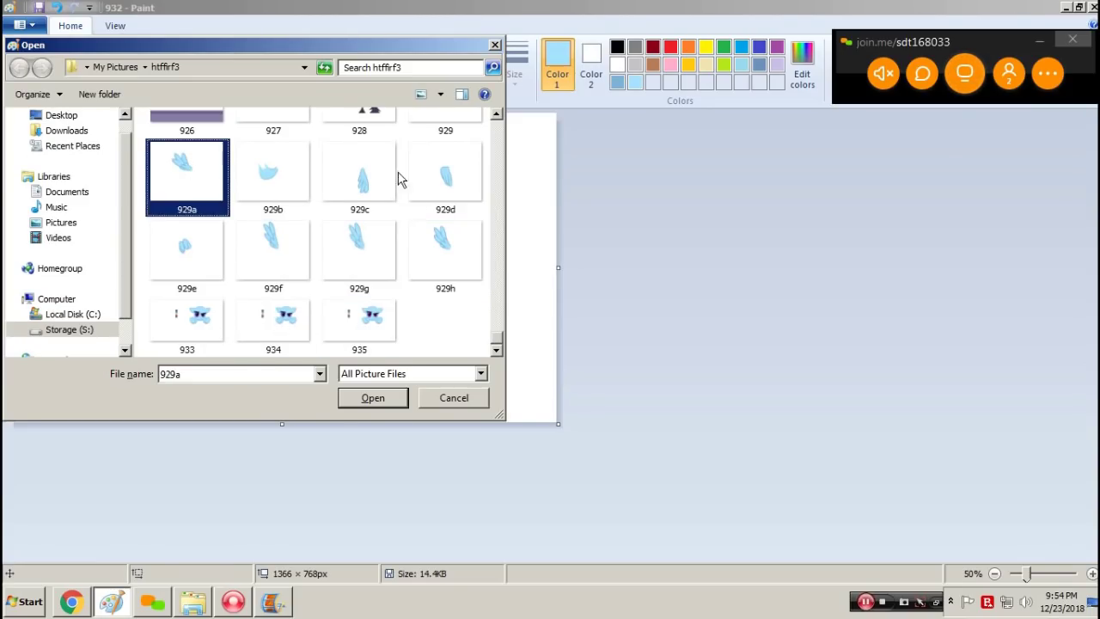
{"action": "left_click", "coordinate": [348, 341]}
{"action": "left_click", "coordinate": [215, 326]}
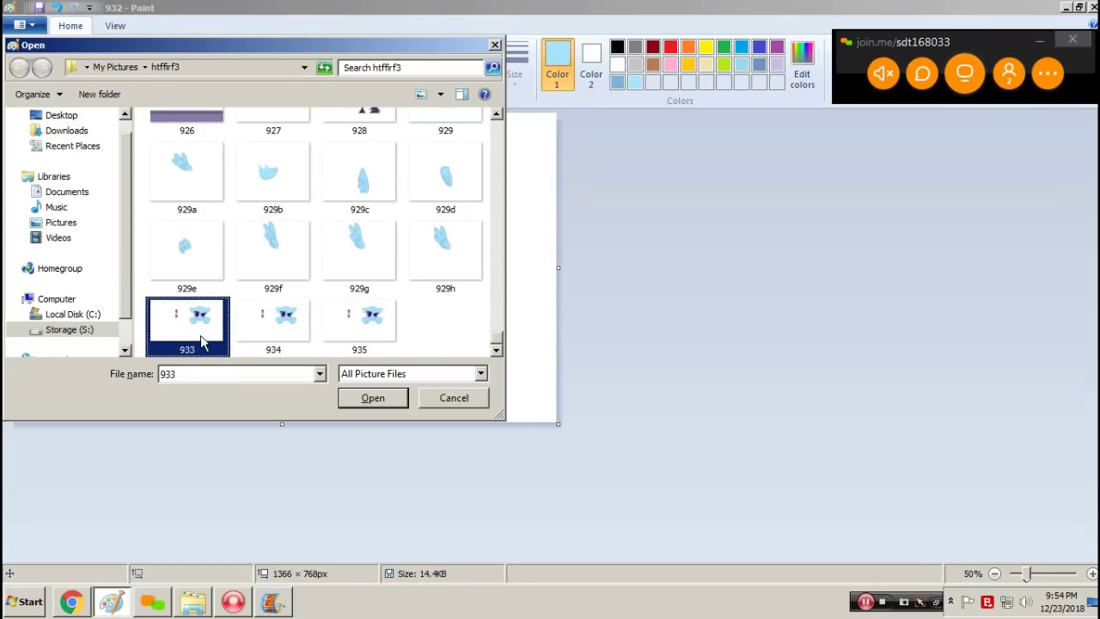
{"action": "left_click", "coordinate": [314, 333]}
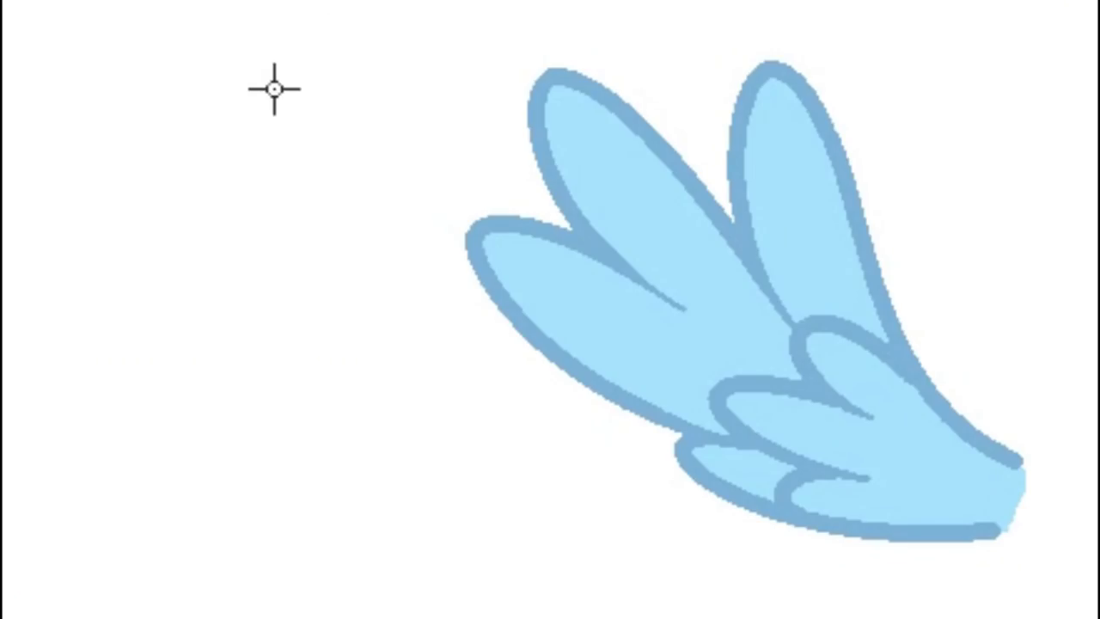
{"action": "left_click_drag", "start_coordinate": [174, 99], "coordinate": [175, 152]}
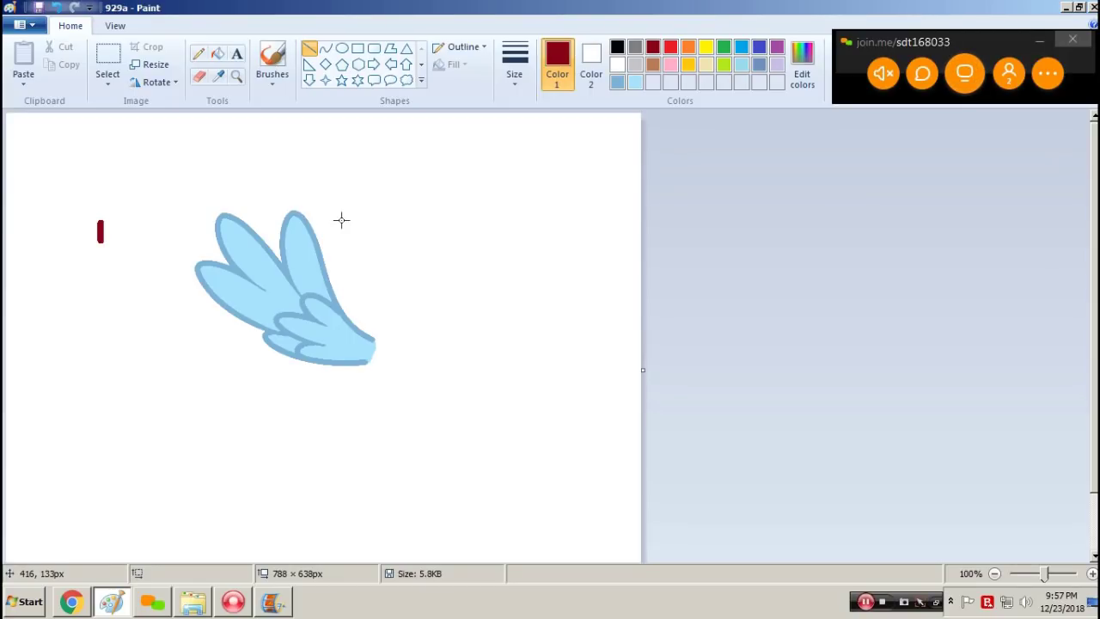
Step: Delete the wing from picture 929a and copy the whole remaining picture with the dark red line
{"action": "left_click", "coordinate": [108, 56]}
{"action": "left_click_drag", "start_coordinate": [172, 173], "coordinate": [427, 411]}
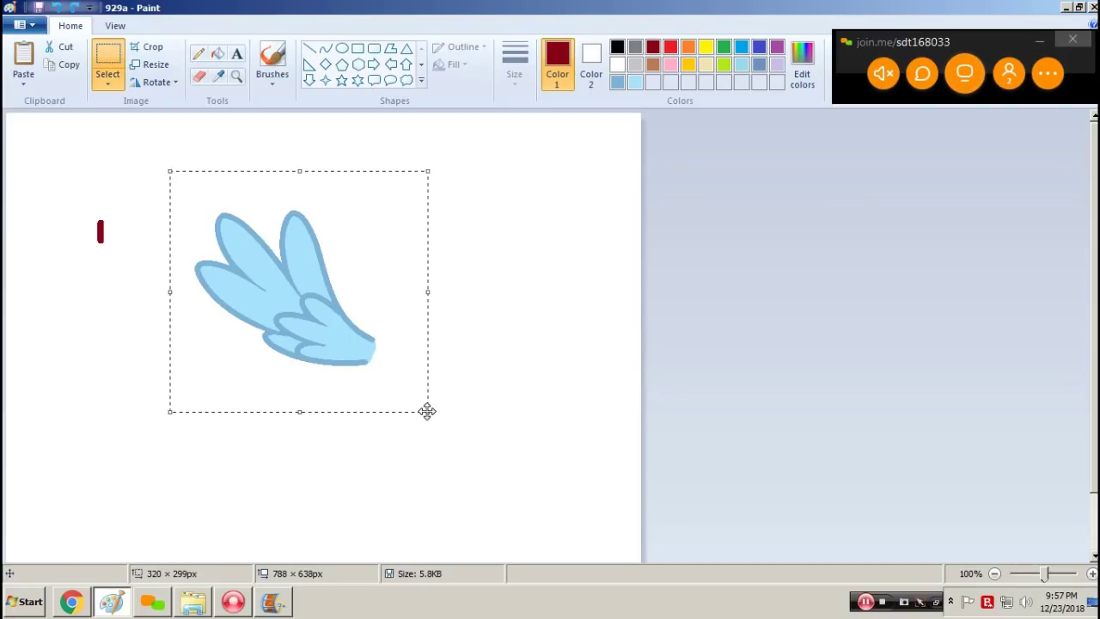
{"action": "key", "text": "Delete"}
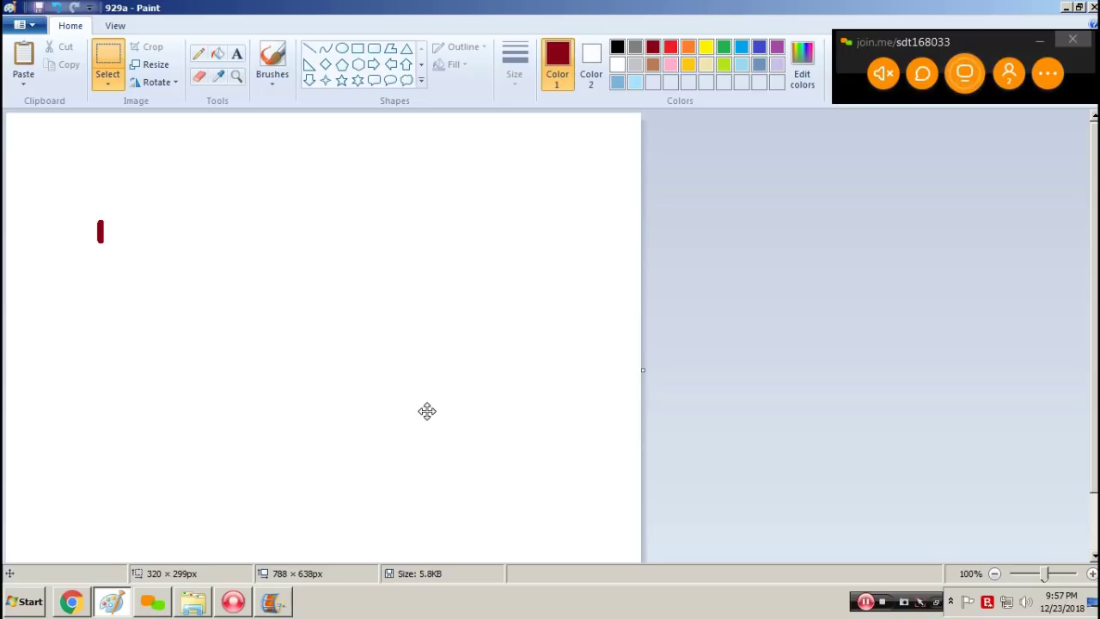
{"action": "key", "text": "ctrl+a"}
{"action": "key", "text": "Escape"}
Step: Open wing picture 929b, discarding the changes to 929a, and overlay the copied dark red line on it
{"action": "type", "text": "933"}
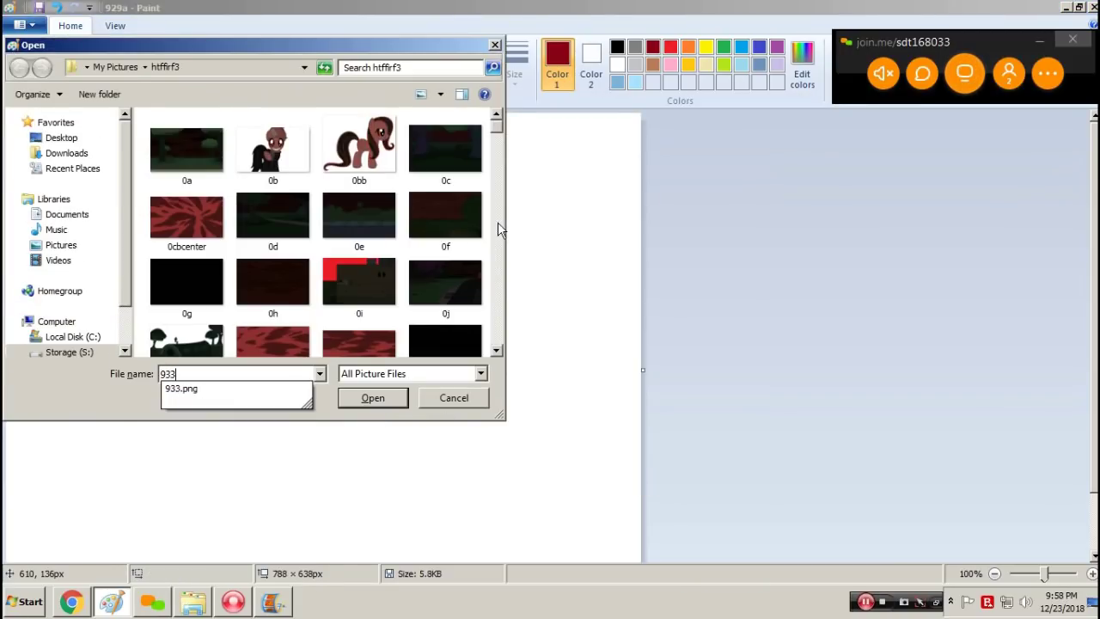
{"action": "key", "text": "Return"}
{"action": "key", "text": "Tab"}
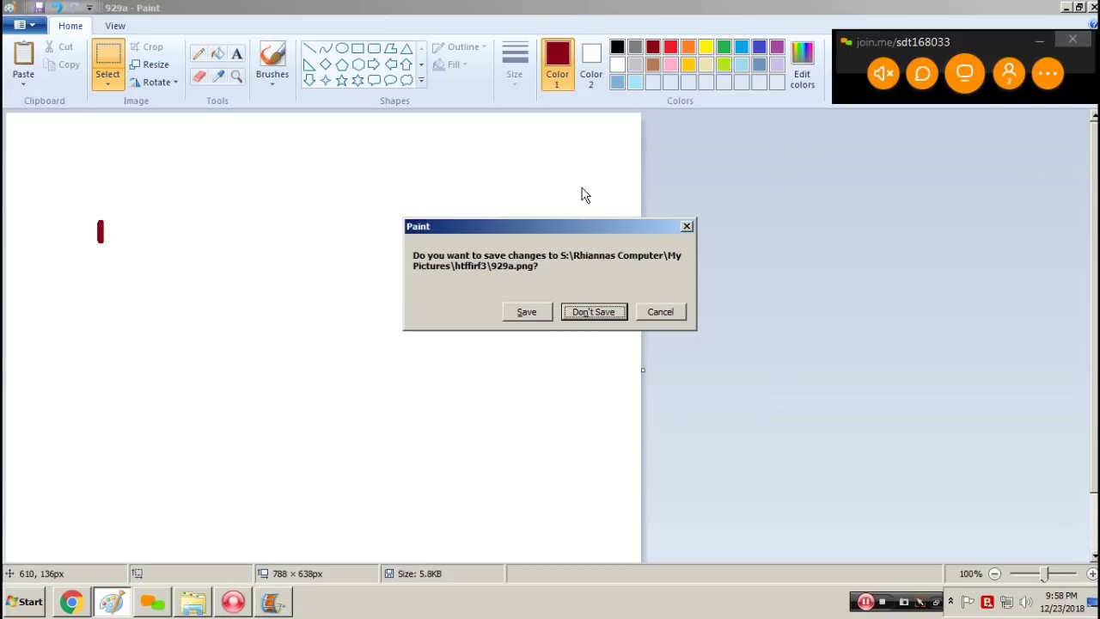
{"action": "key", "text": "Return"}
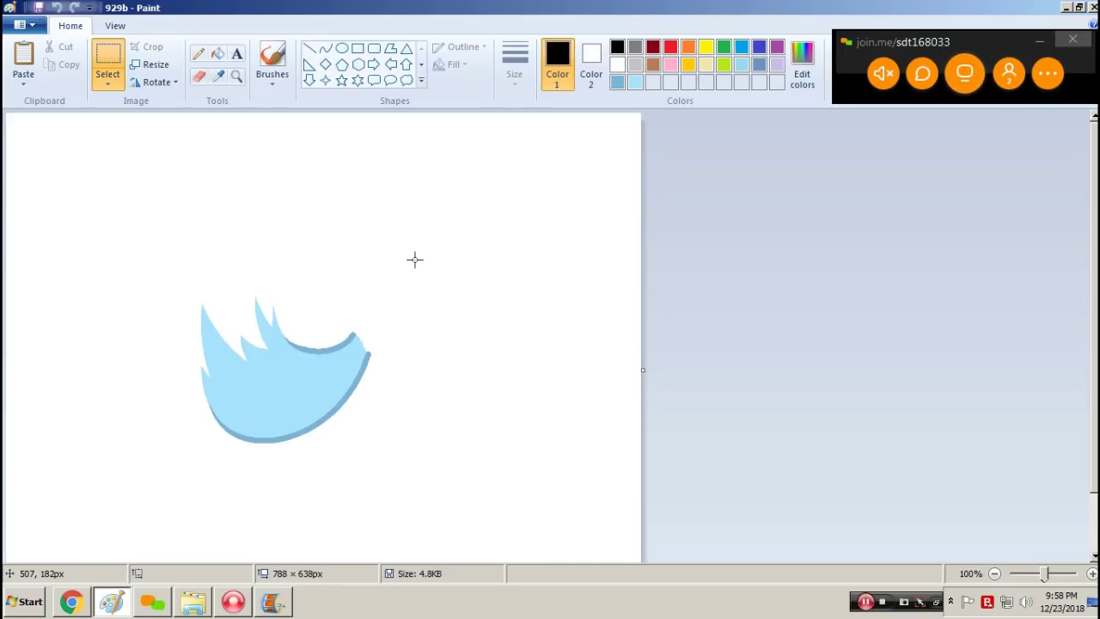
{"action": "key", "text": "ctrl+v"}
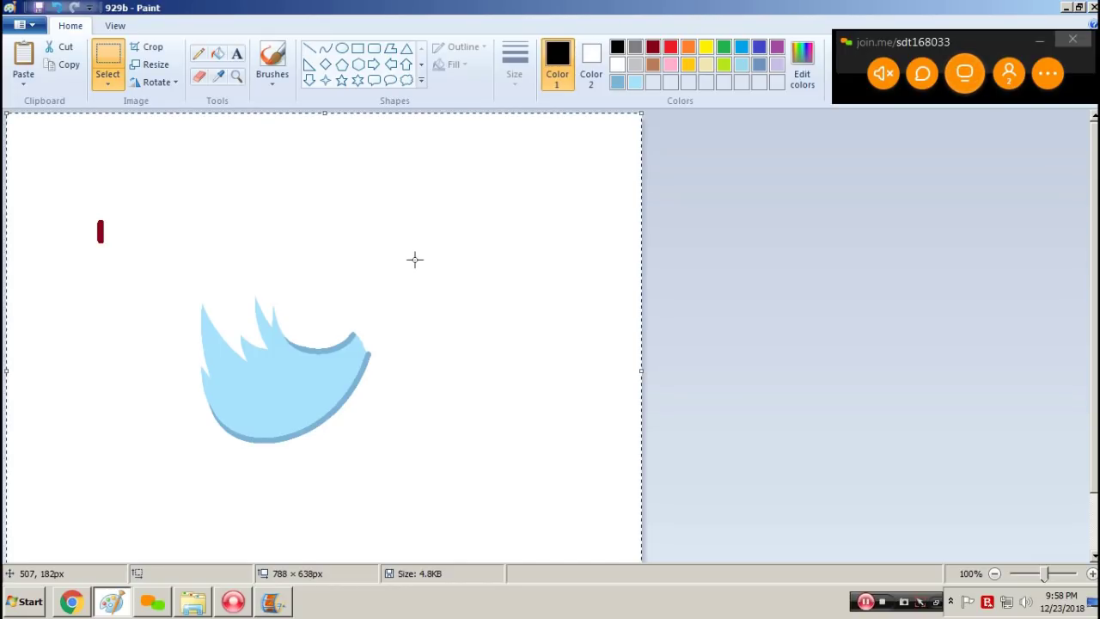
{"action": "left_click", "coordinate": [108, 82]}
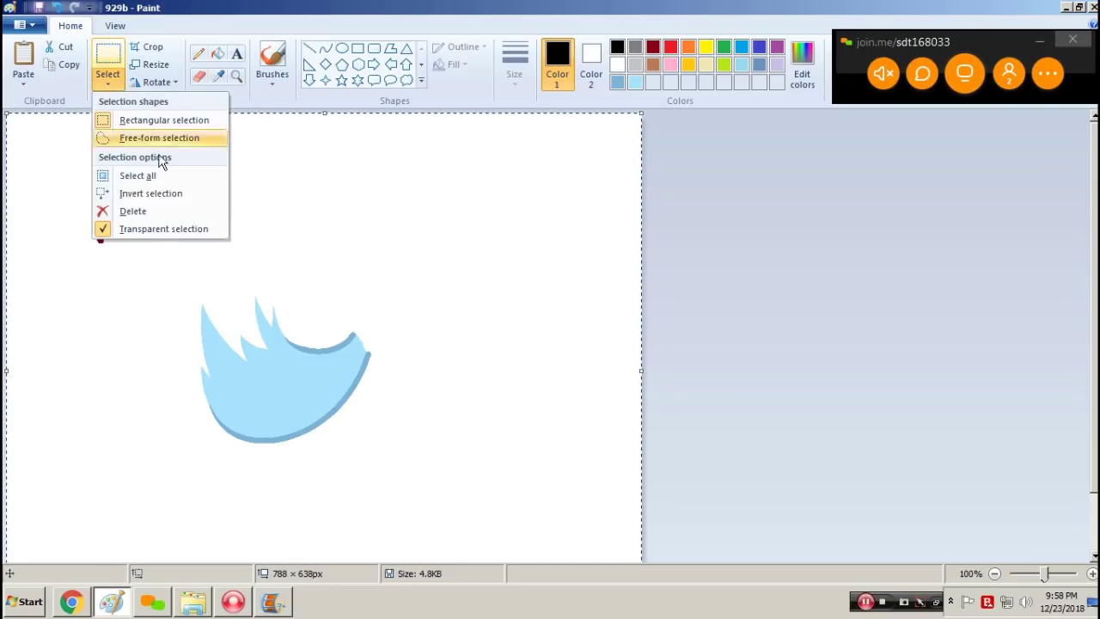
{"action": "left_click", "coordinate": [185, 228]}
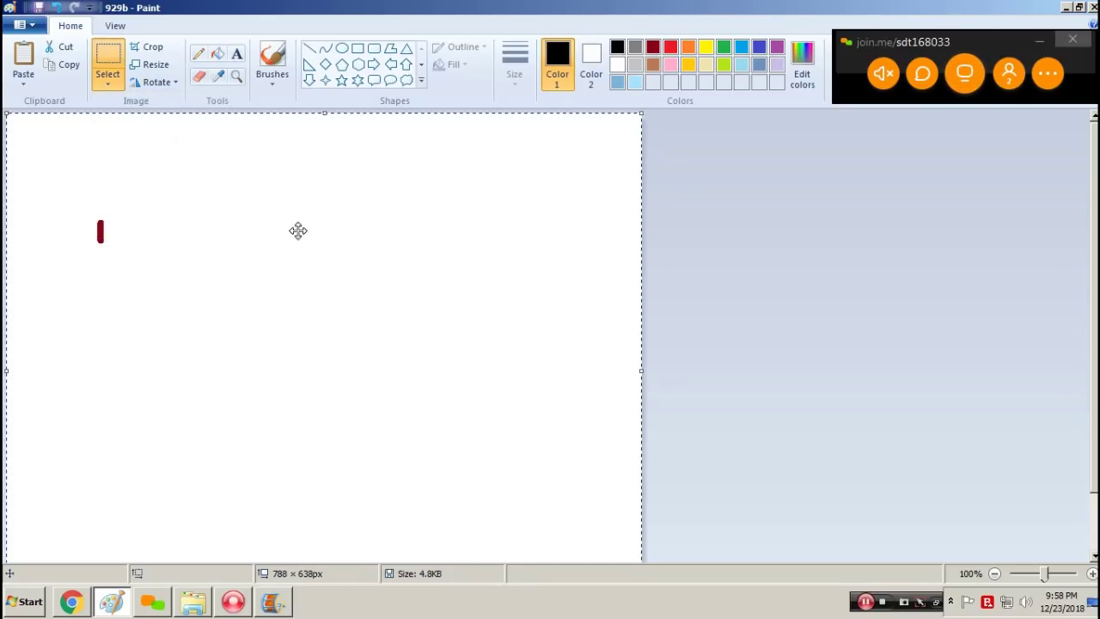
{"action": "left_click", "coordinate": [107, 82]}
{"action": "left_click", "coordinate": [187, 206]}
Step: Open wing picture 929c, overlay the copied dark red line on it and save the picture
{"action": "key", "text": "ctrl+o"}
{"action": "type", "text": "929c"}
{"action": "key", "text": "Return"}
{"action": "key", "text": "ctrl+v"}
{"action": "key", "text": "ctrl+s"}
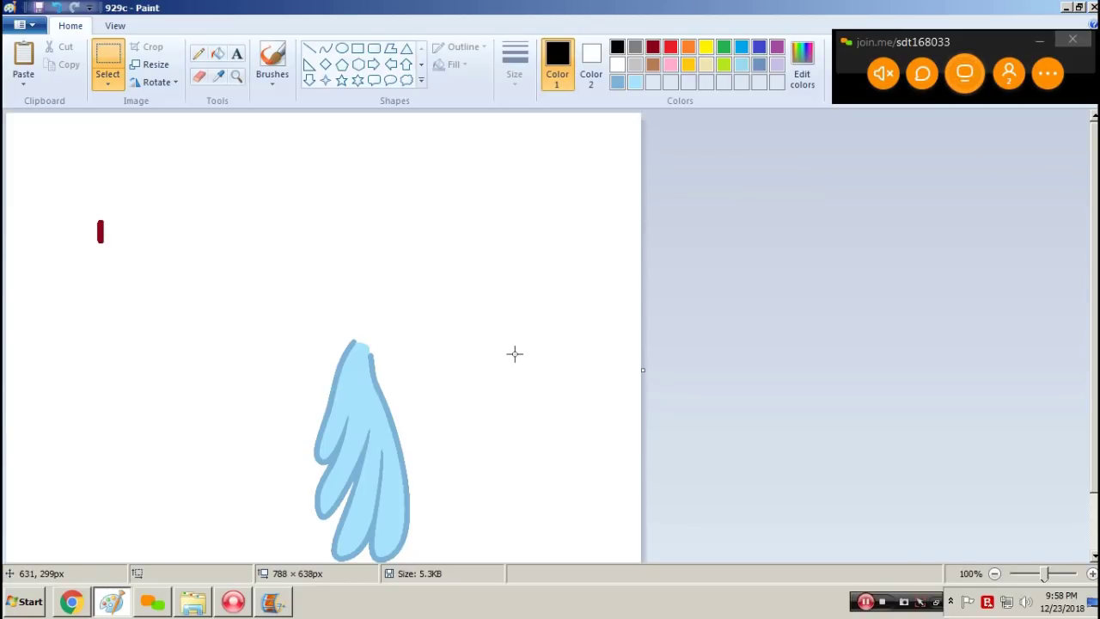
Step: Open wing pictures 929d and 929e one after the other and overlay the copied dark red line on each
{"action": "key", "text": "ctrl+o"}
{"action": "type", "text": "929d"}
{"action": "key", "text": "Return"}
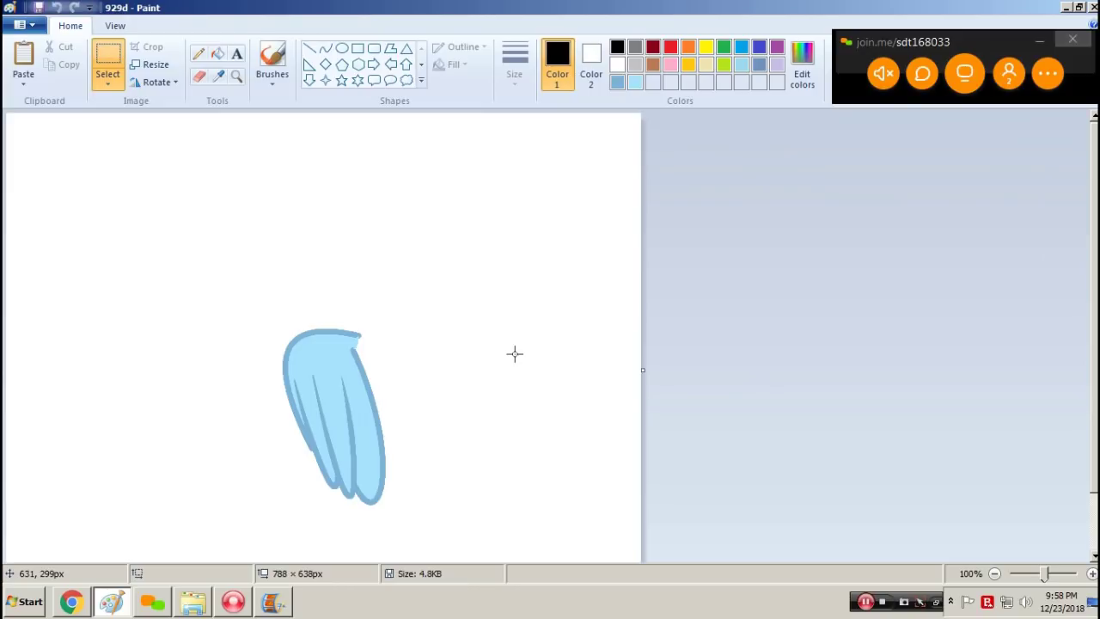
{"action": "key", "text": "ctrl+o"}
{"action": "type", "text": "929e"}
{"action": "key", "text": "Return"}
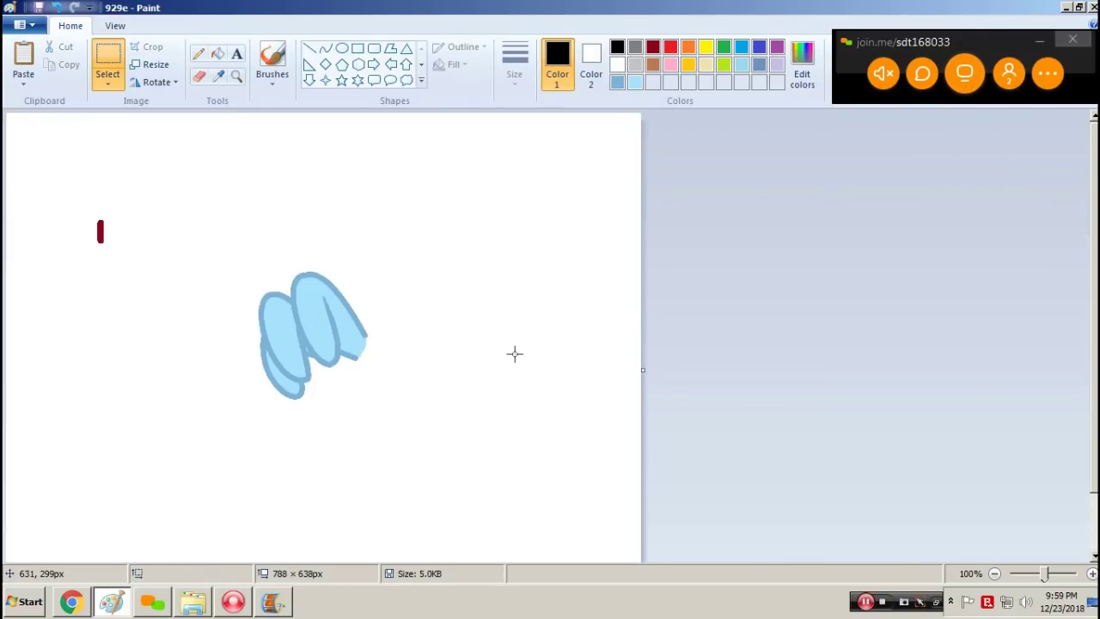
Step: Open wing pictures 929f and 929g one after the other and overlay the copied dark red line on each
{"action": "key", "text": "ctrl+o"}
{"action": "type", "text": "929f"}
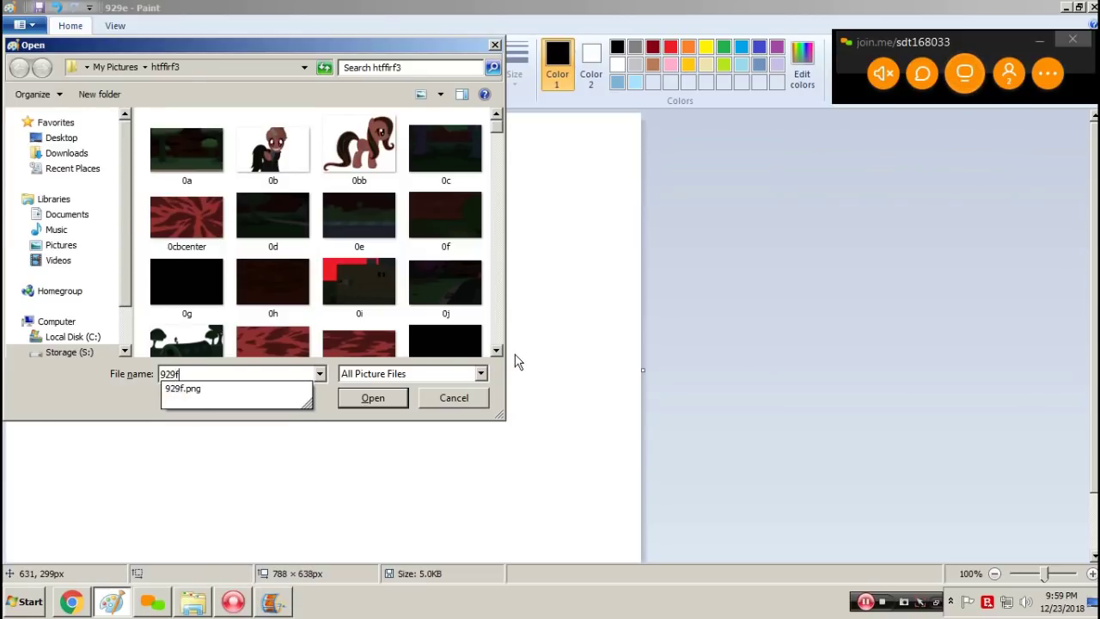
{"action": "key", "text": "Return"}
{"action": "key", "text": "ctrl+o"}
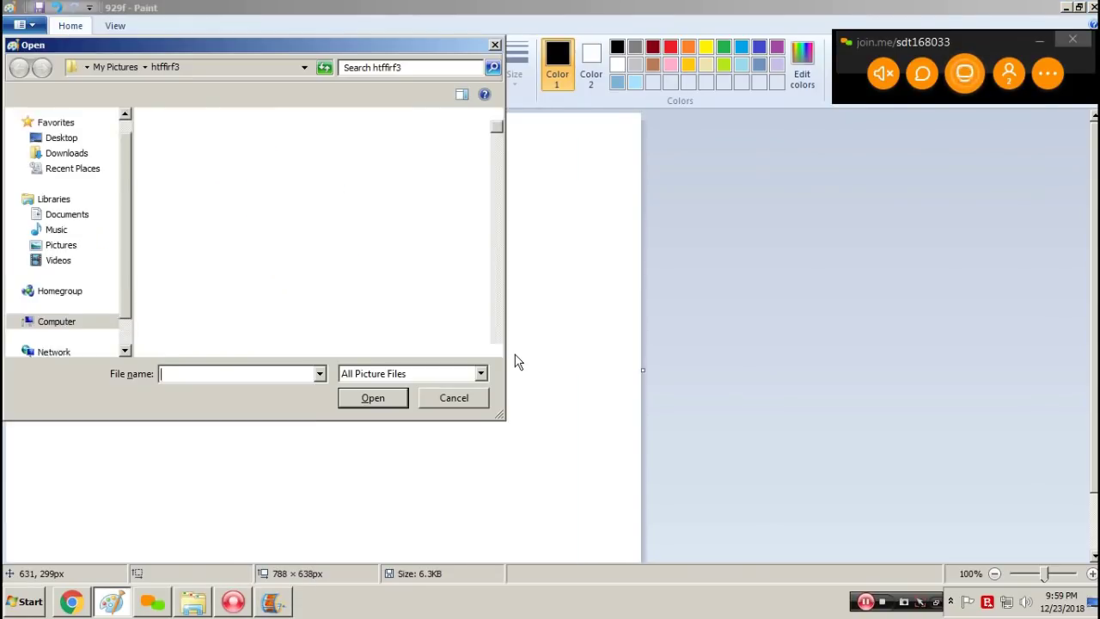
{"action": "type", "text": "929g"}
{"action": "key", "text": "Return"}
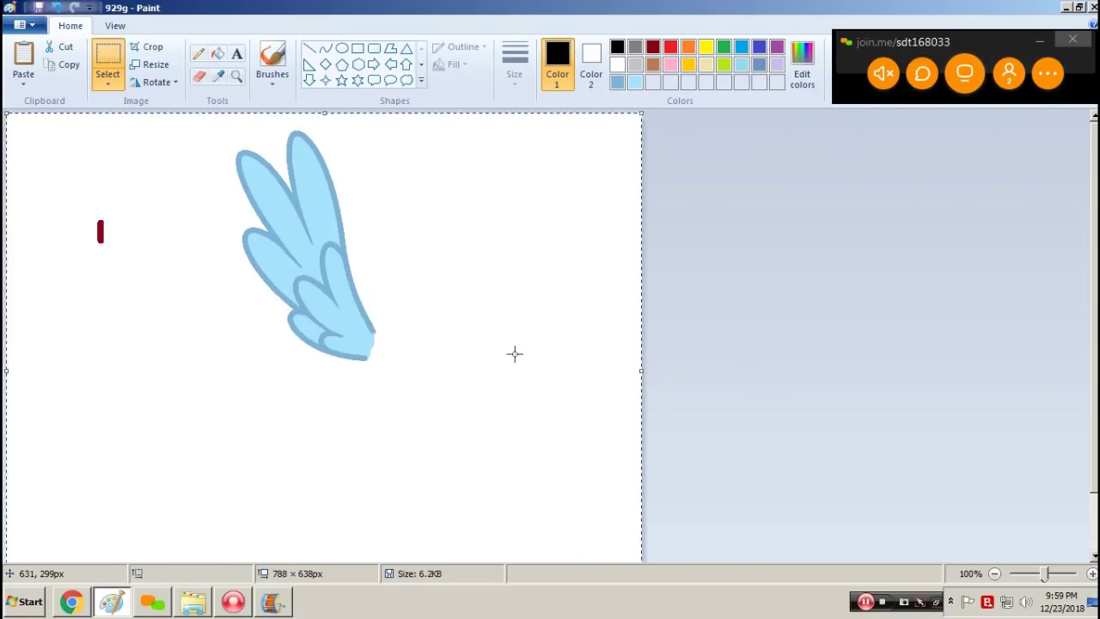
Step: Open wing picture 929h and overlay the copied dark red line on it
{"action": "key", "text": "ctrl+o"}
{"action": "type", "text": "929h"}
{"action": "key", "text": "Return"}
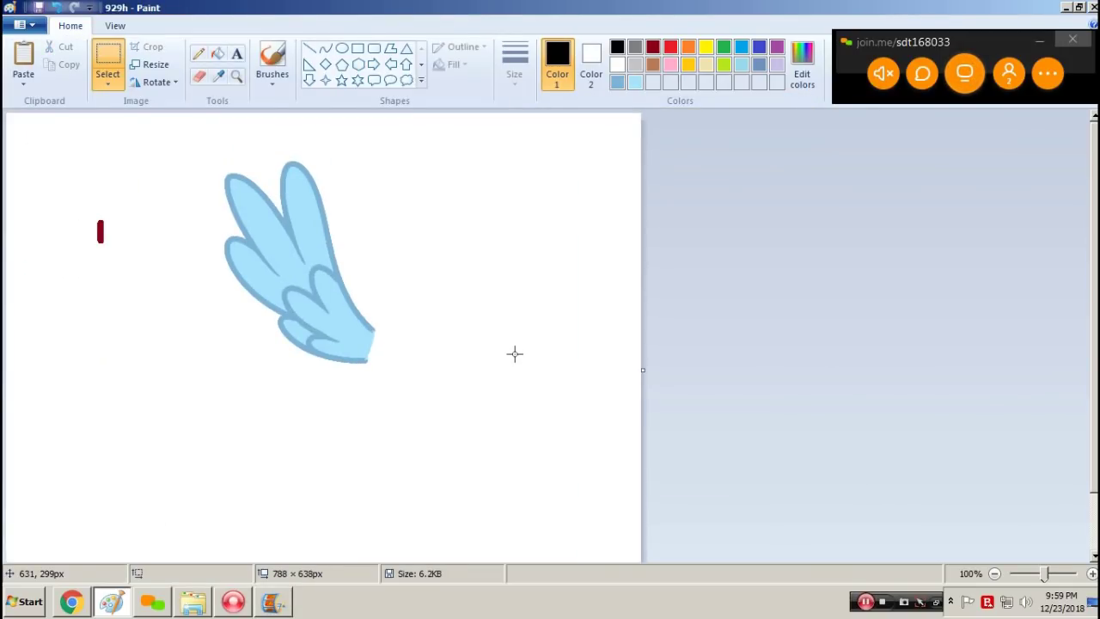
{"action": "left_click", "coordinate": [241, 80]}
{"action": "left_click", "coordinate": [564, 335]}
{"action": "left_click", "coordinate": [564, 335]}
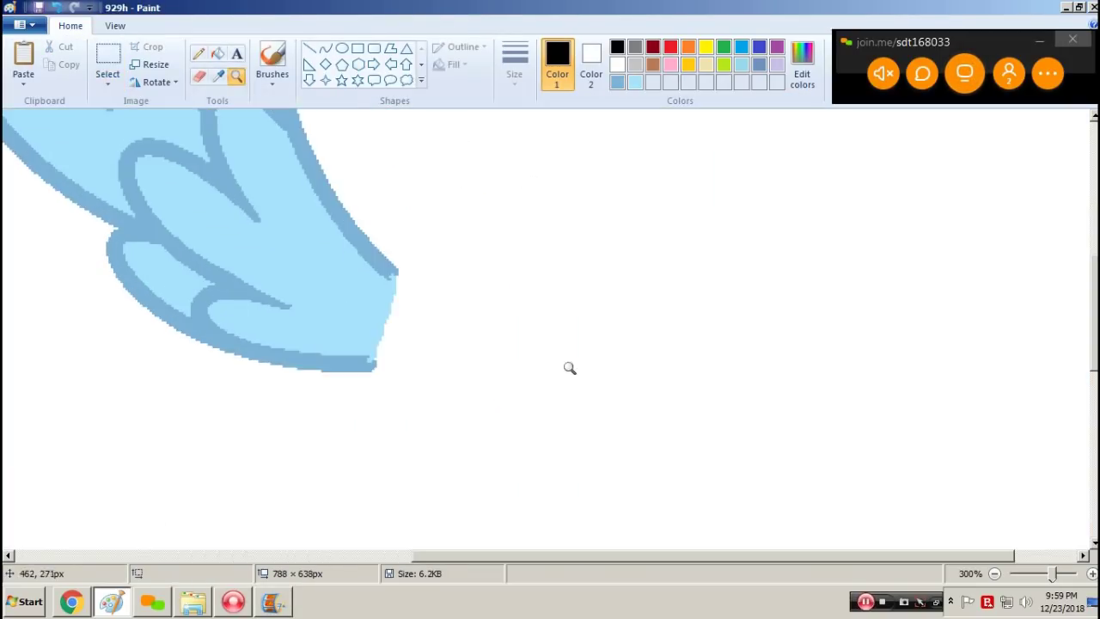
{"action": "right_click", "coordinate": [410, 285]}
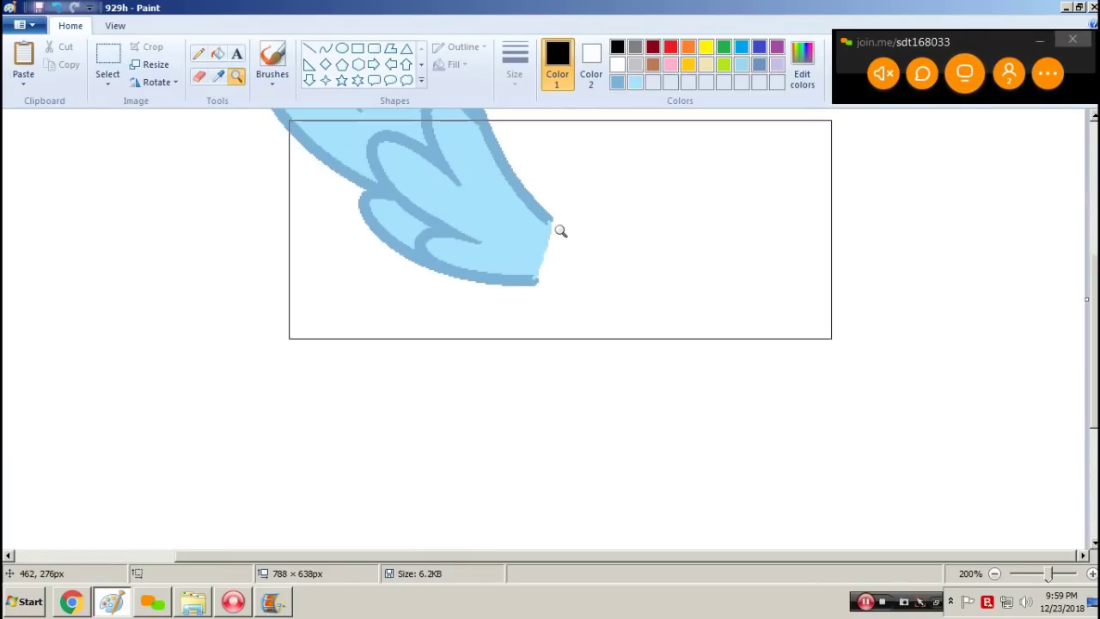
{"action": "right_click", "coordinate": [559, 231]}
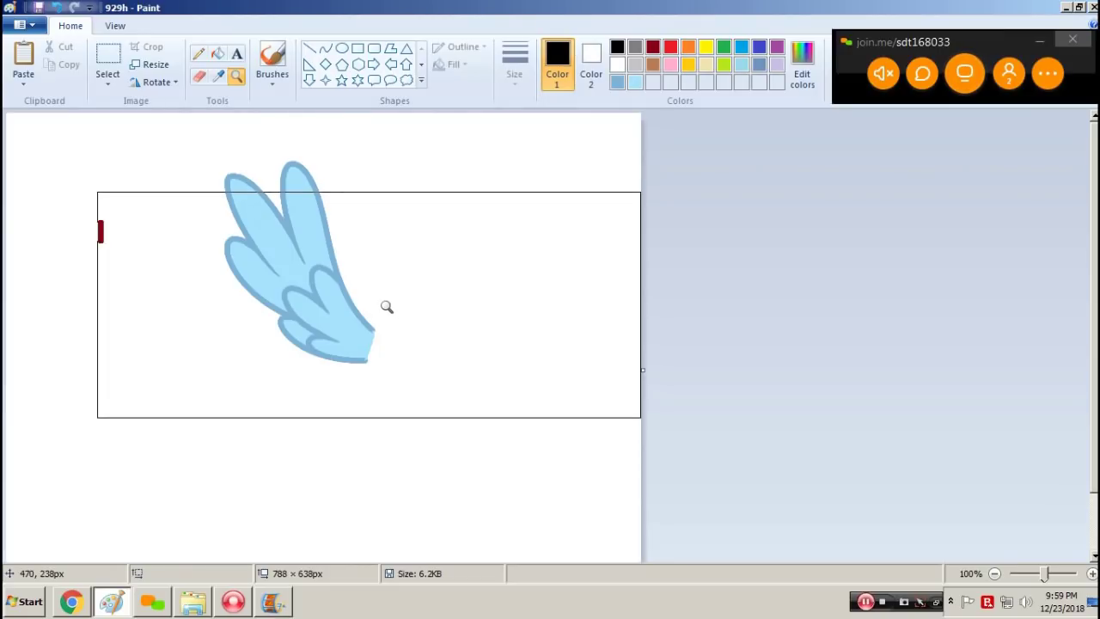
Step: Open wing picture 929a and copy a rectangular area of about 404 × 286 px containing the wing and its dark red line
{"action": "key", "text": "ctrl+o"}
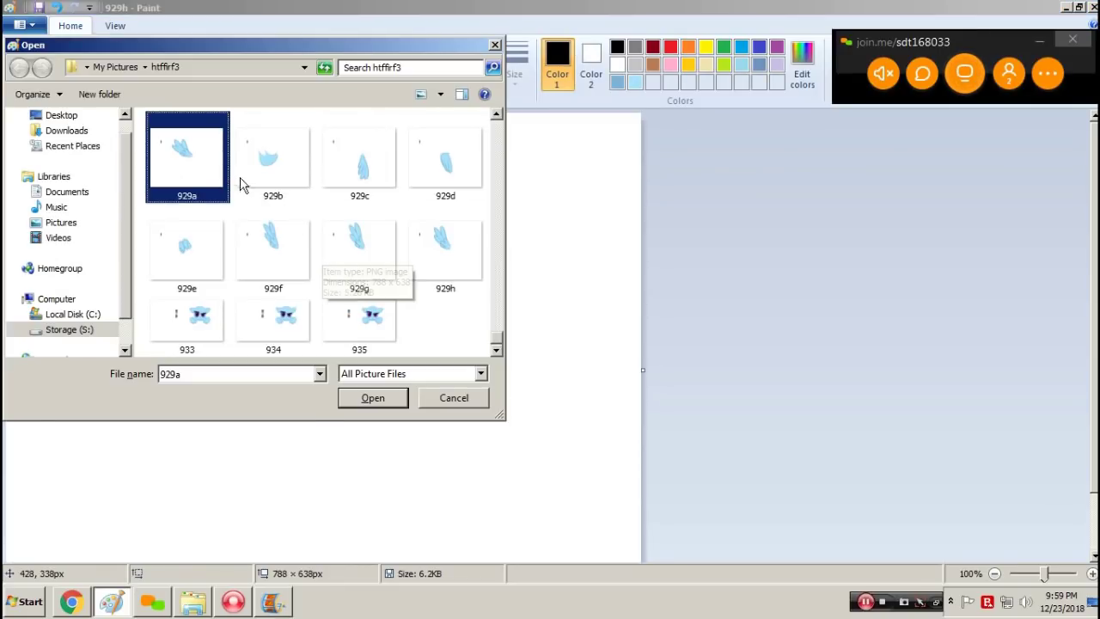
{"action": "left_click", "coordinate": [372, 397]}
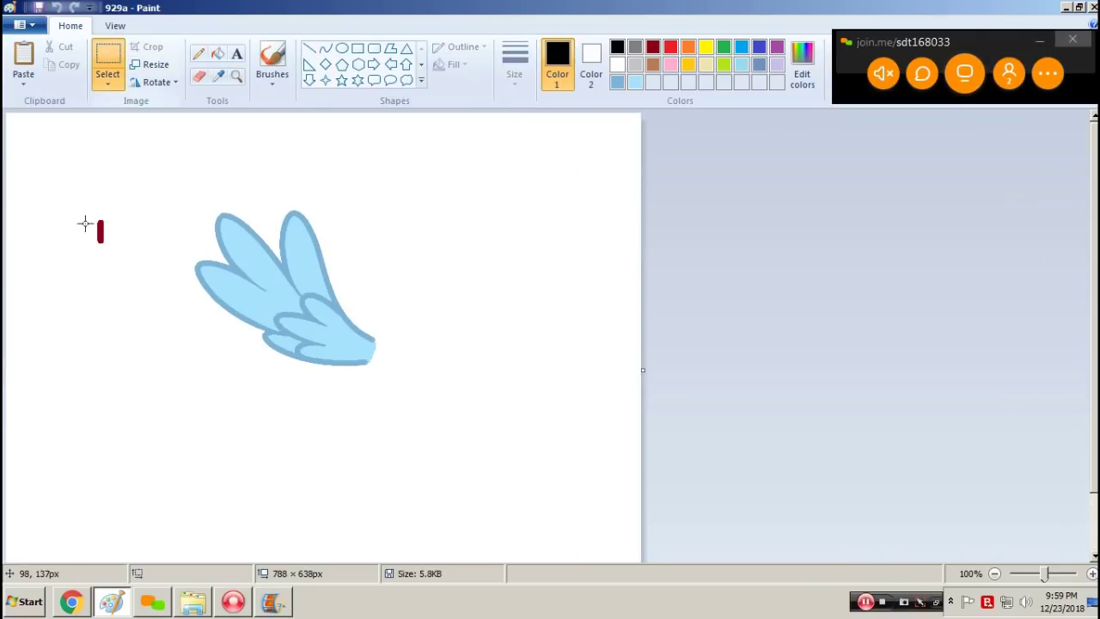
{"action": "left_click_drag", "start_coordinate": [84, 178], "coordinate": [419, 393]}
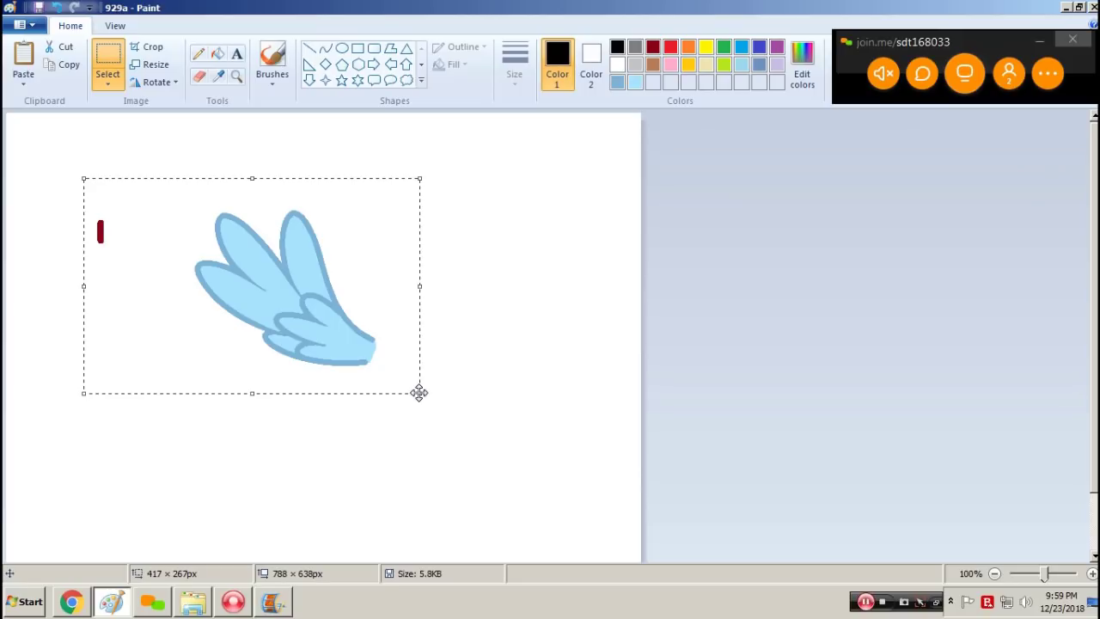
{"action": "left_click", "coordinate": [420, 177]}
{"action": "left_click_drag", "start_coordinate": [407, 172], "coordinate": [113, 363]}
{"action": "left_click_drag", "start_coordinate": [82, 401], "coordinate": [81, 400]}
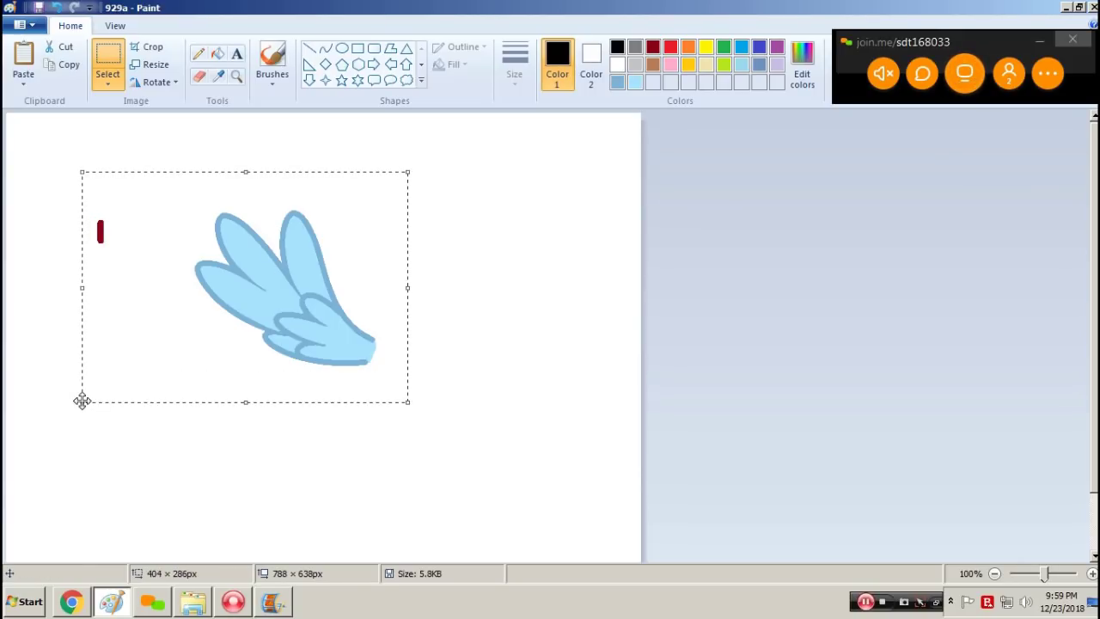
Step: Open pony picture 929, paste the wing with its red line and place it over the left side of the pony's face
{"action": "key", "text": "ctrl+o"}
{"action": "type", "text": "929"}
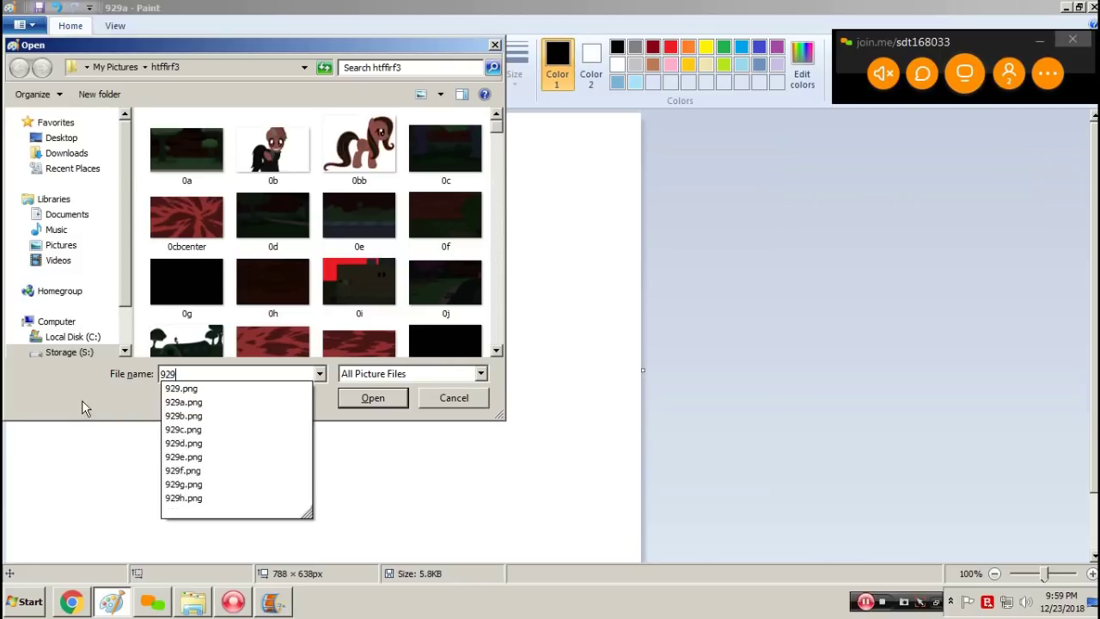
{"action": "key", "text": "Return"}
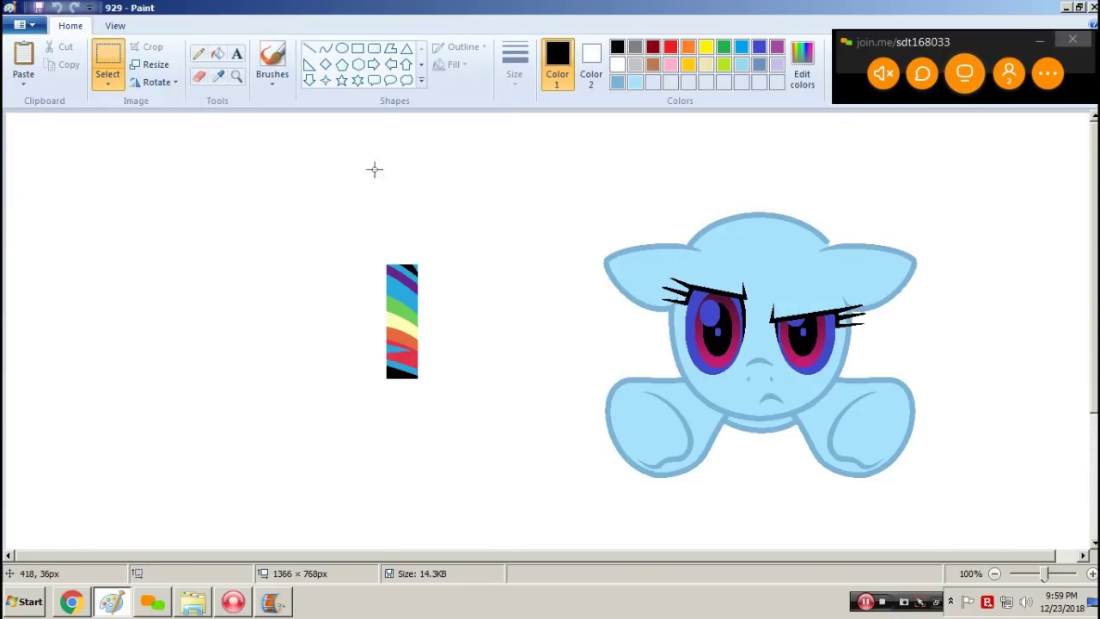
{"action": "scroll", "coordinate": [714, 297], "scroll_direction": "right", "scroll_amount": 1}
{"action": "key", "text": "ctrl+v"}
{"action": "left_click_drag", "start_coordinate": [232, 232], "coordinate": [528, 253]}
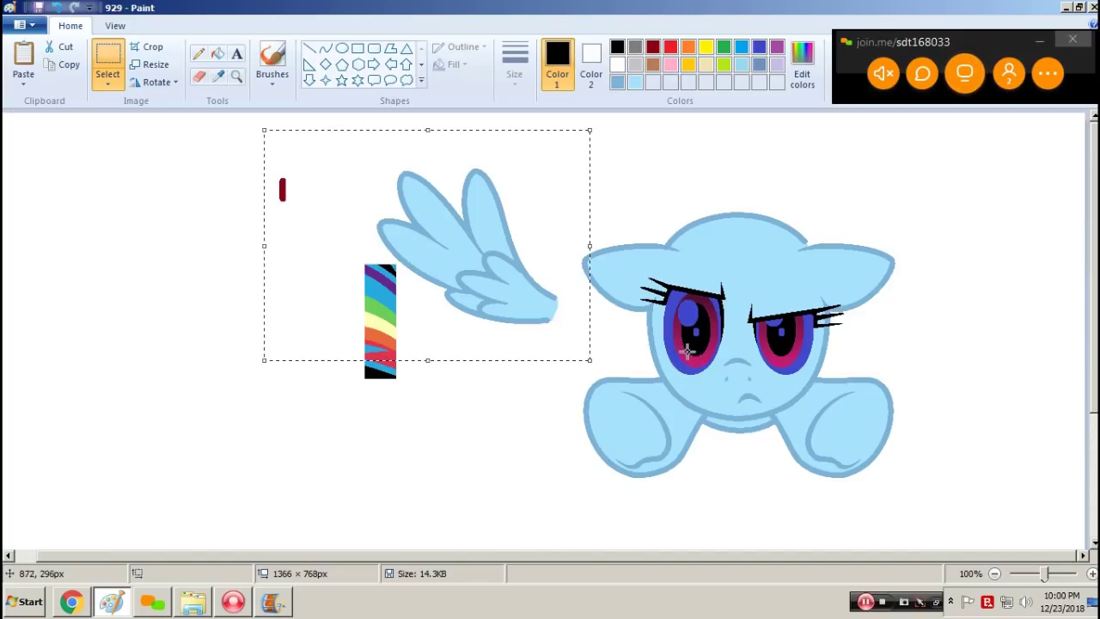
{"action": "left_click_drag", "start_coordinate": [497, 244], "coordinate": [642, 308]}
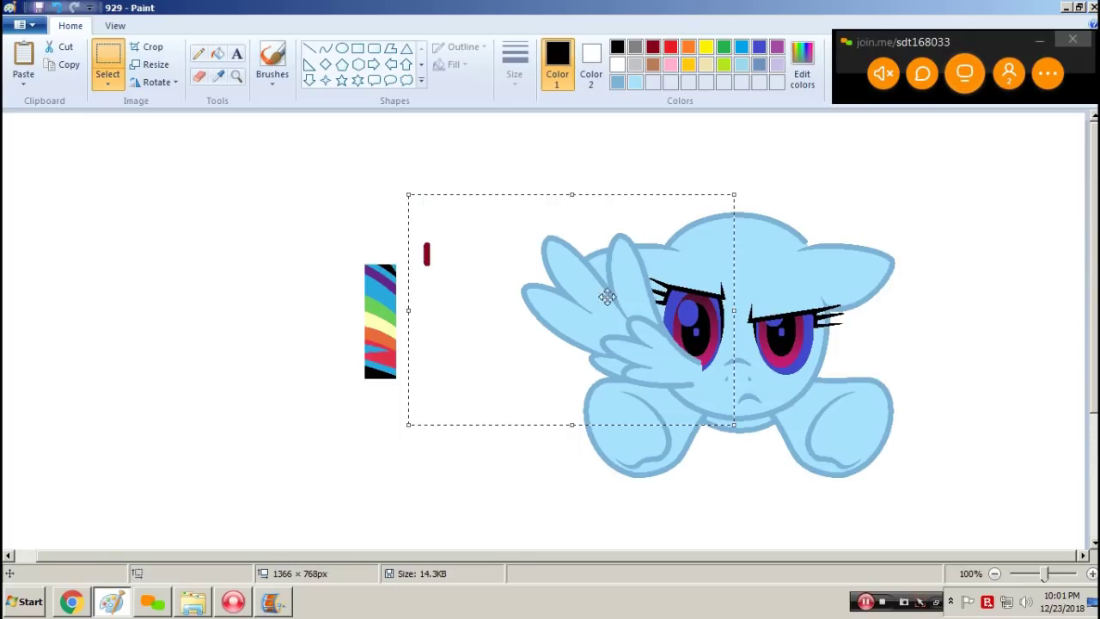
Step: Duplicate the wing with its red line, flip the copy horizontally and place it over the right side of the pony's face
{"action": "left_click_drag", "start_coordinate": [626, 269], "coordinate": [289, 280]}
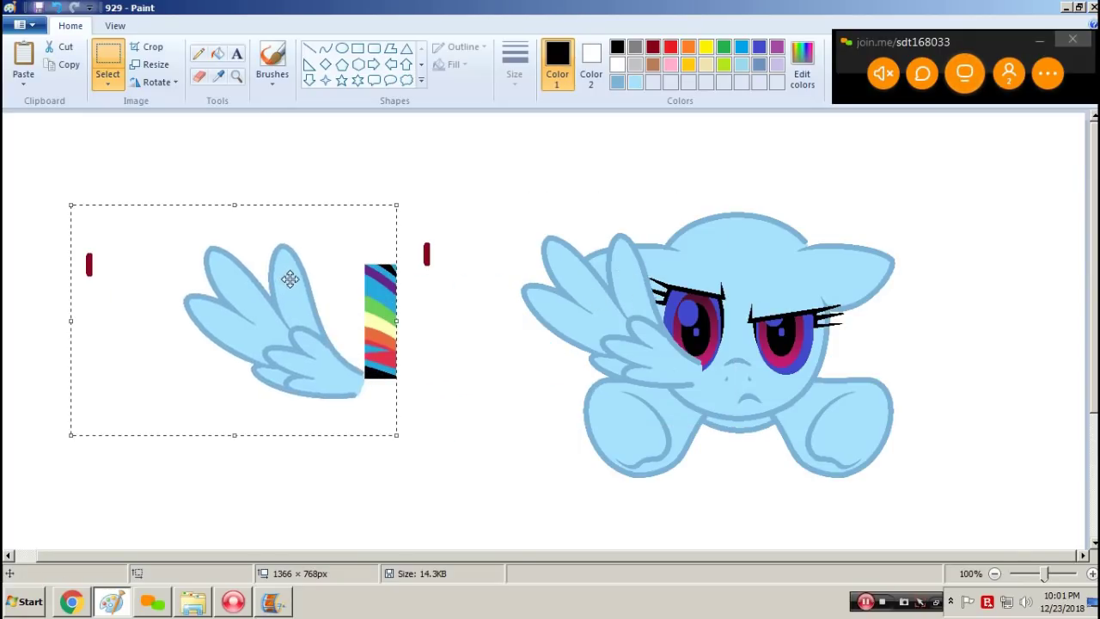
{"action": "right_click", "coordinate": [283, 311]}
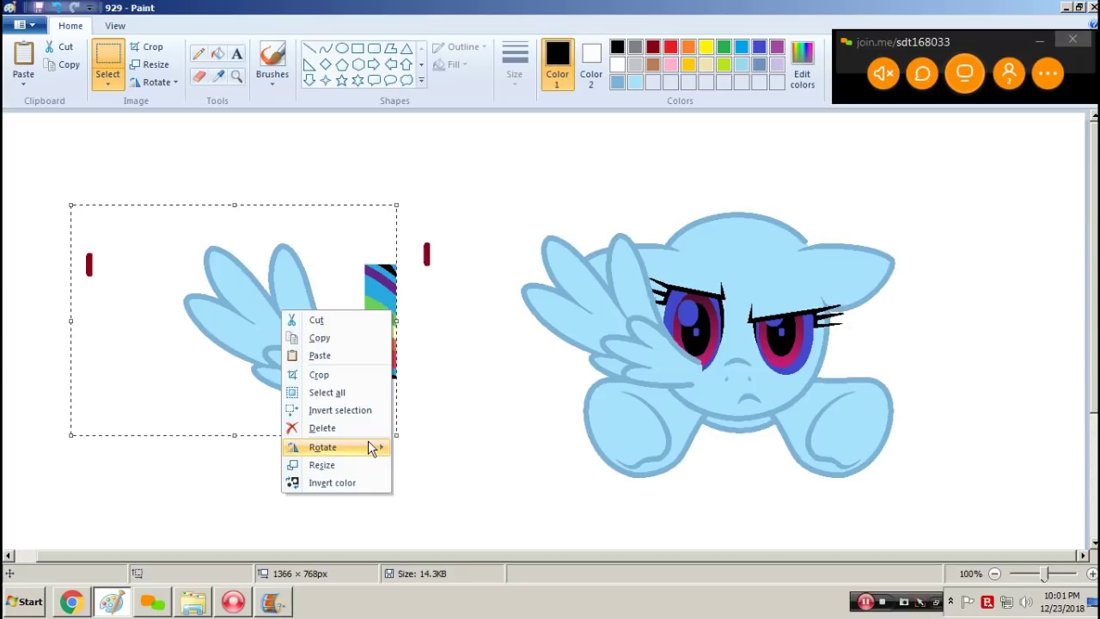
{"action": "mouse_move", "coordinate": [369, 447]}
{"action": "left_click", "coordinate": [480, 516]}
{"action": "left_click_drag", "start_coordinate": [238, 319], "coordinate": [837, 312]}
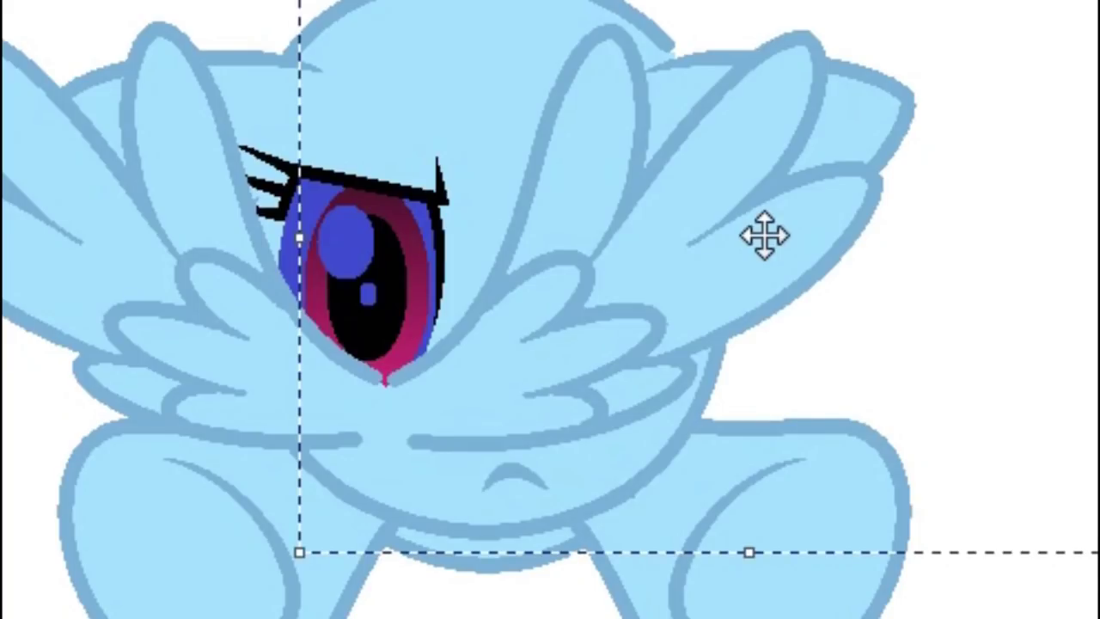
Step: Nudge the mirrored wing slightly up and to the right until it sits symmetrically opposite the first wing
{"action": "key", "text": "Up"}
{"action": "key", "text": "Right"}
{"action": "key", "text": "Right"}
{"action": "key", "text": "Right"}
{"action": "key", "text": "Right"}
{"action": "key", "text": "Right"}
{"action": "key", "text": "Right"}
{"action": "key", "text": "Right"}
{"action": "key", "text": "Right"}
{"action": "key", "text": "Right"}
{"action": "key", "text": "Right"}
{"action": "key", "text": "Right"}
{"action": "key", "text": "Right"}
{"action": "key", "text": "Right"}
{"action": "key", "text": "Right"}
{"action": "key", "text": "Right"}
{"action": "key", "text": "Right"}
{"action": "key", "text": "Right"}
{"action": "key", "text": "Right"}
{"action": "key", "text": "Right"}
{"action": "key", "text": "Right"}
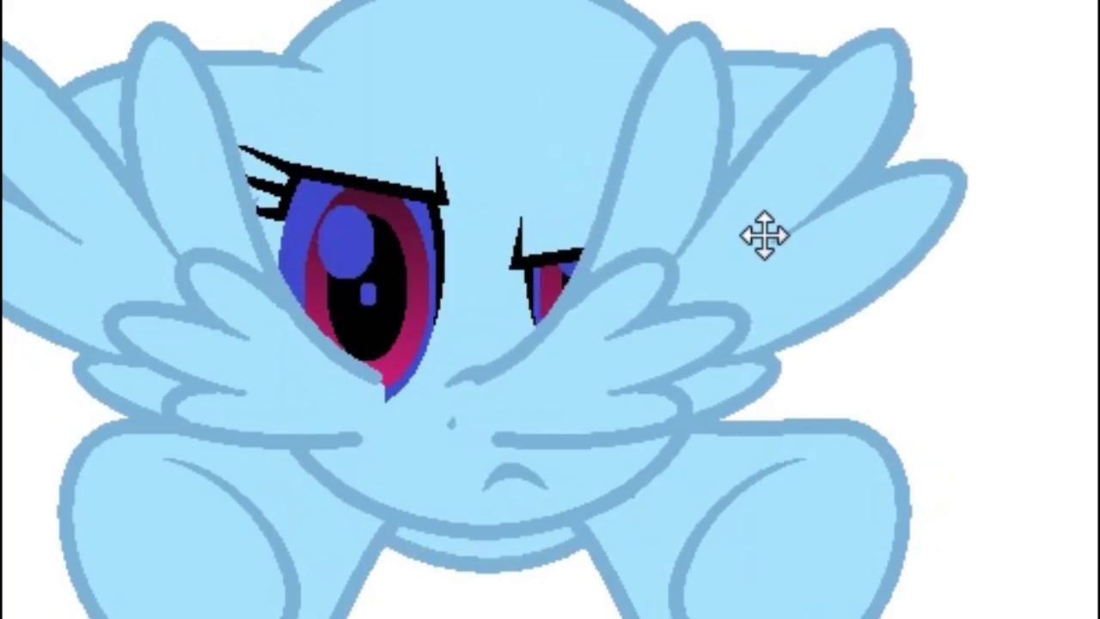
{"action": "key", "text": "Right"}
{"action": "key", "text": "Right"}
{"action": "key", "text": "Right"}
{"action": "key", "text": "Right"}
{"action": "key", "text": "Right"}
{"action": "key", "text": "Right"}
{"action": "key", "text": "Right"}
{"action": "key", "text": "Right"}
{"action": "key", "text": "Right"}
{"action": "key", "text": "Right"}
{"action": "key", "text": "Right"}
{"action": "key", "text": "Right"}
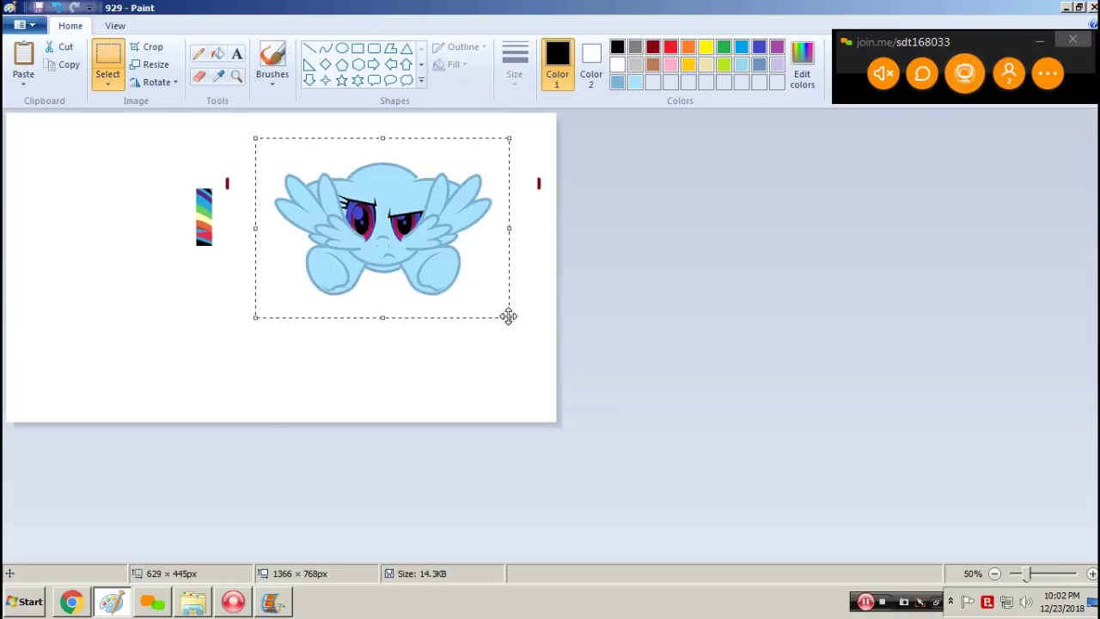
Step: Delete the pony with both wings from picture 929 and copy the whole remaining picture with the two dark red lines
{"action": "key", "text": "Delete"}
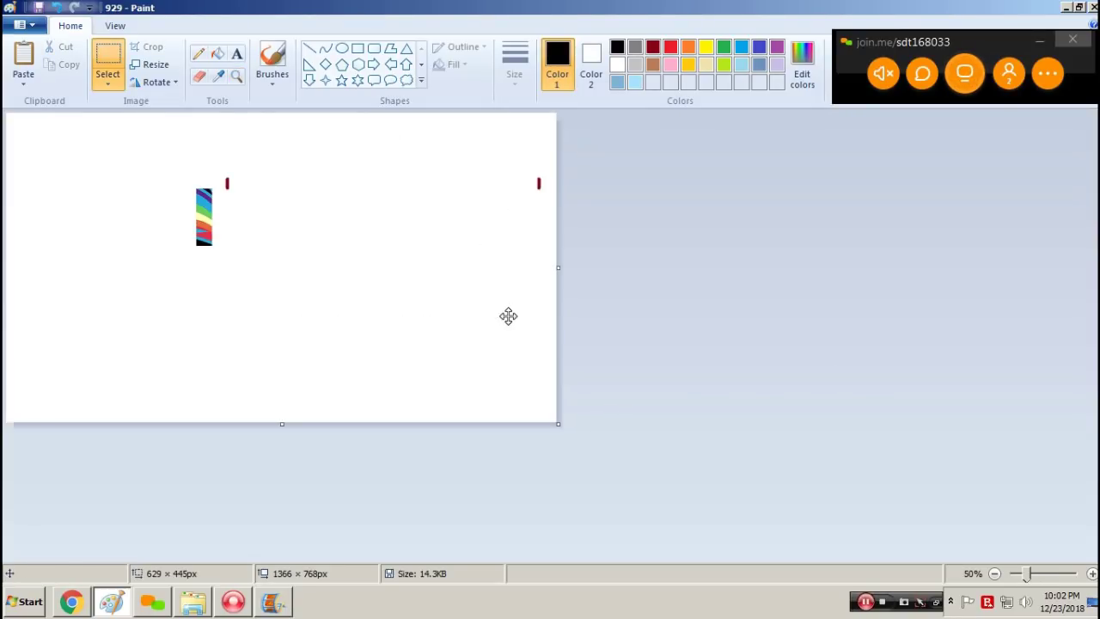
{"action": "key", "text": "ctrl+a"}
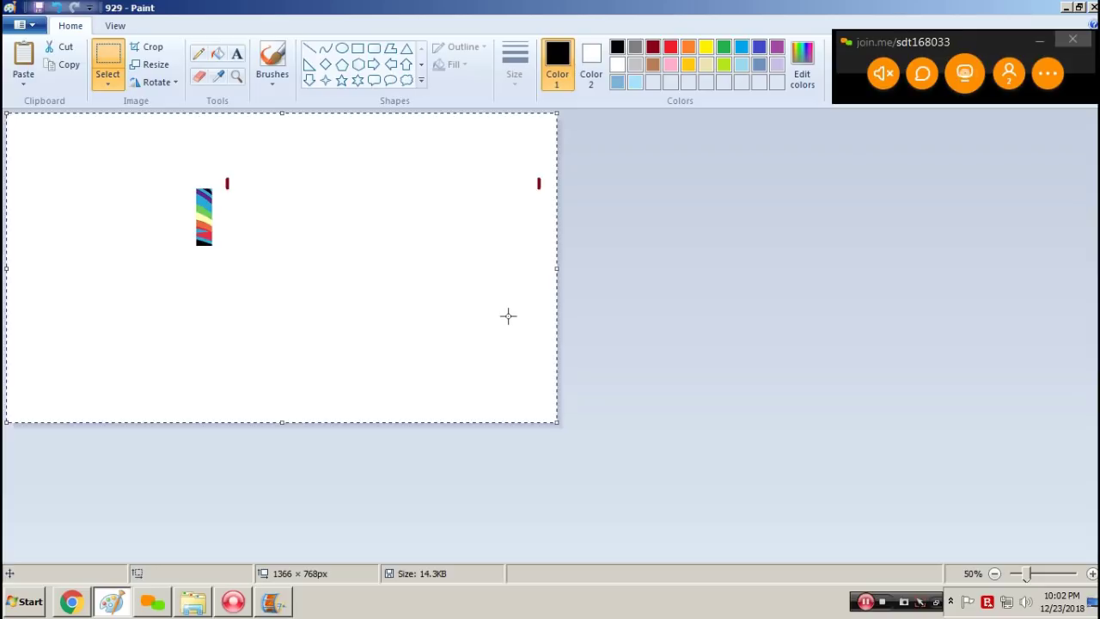
Step: Reopen picture 929 without saving the changes, overlay the two copied dark red lines around the pony and save it
{"action": "key", "text": "ctrl+o"}
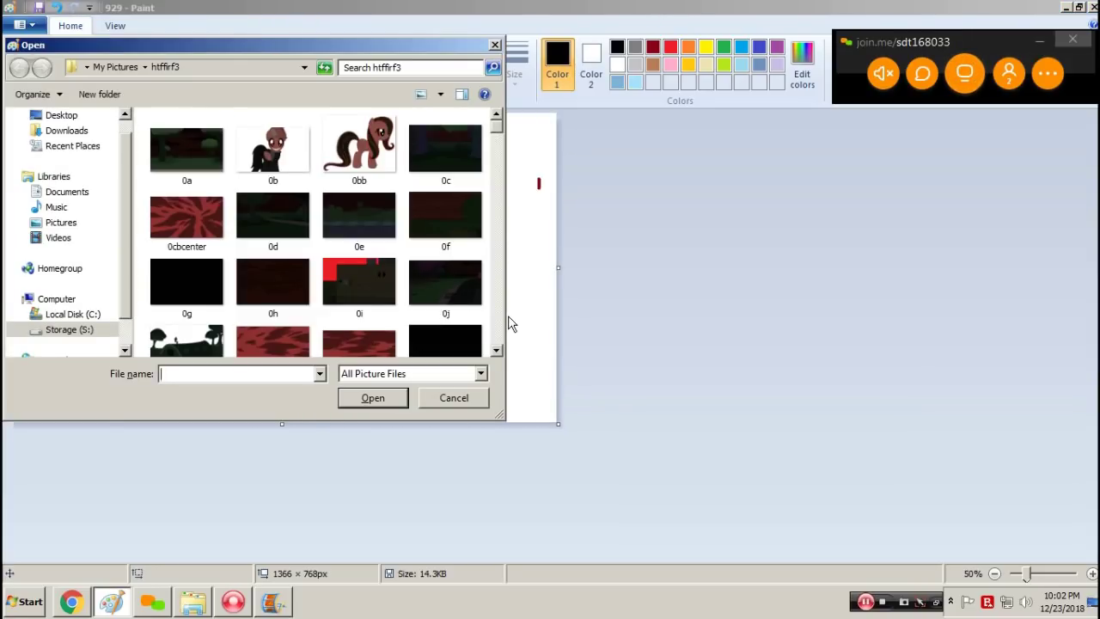
{"action": "type", "text": "929"}
{"action": "key", "text": "Return"}
{"action": "key", "text": "Tab"}
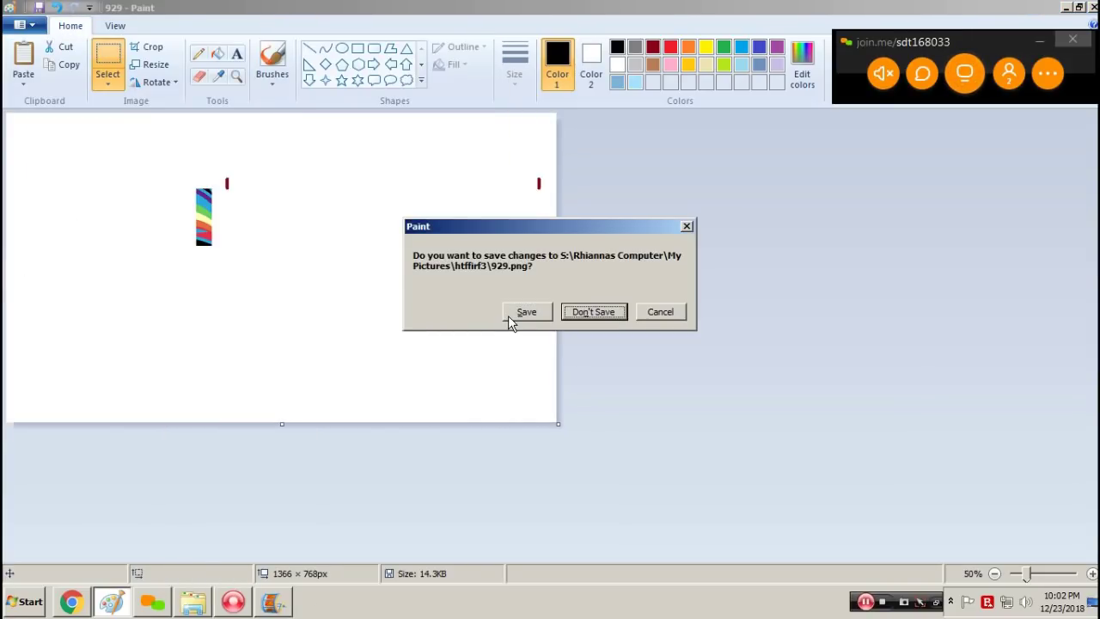
{"action": "key", "text": "Return"}
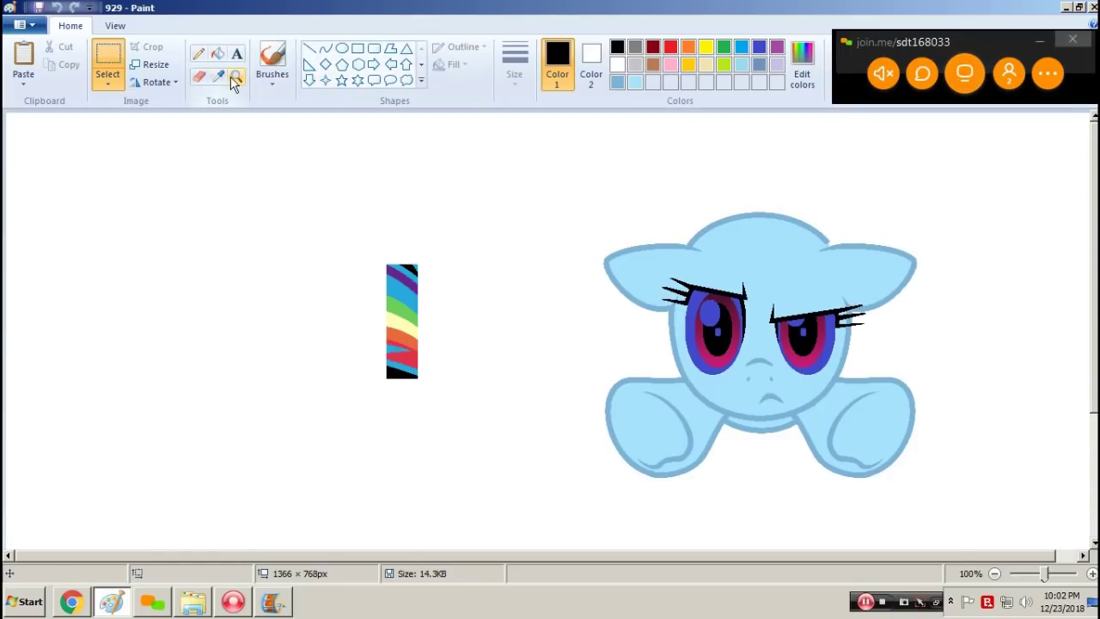
{"action": "left_click", "coordinate": [232, 80]}
{"action": "right_click", "coordinate": [351, 133]}
{"action": "key", "text": "ctrl+a"}
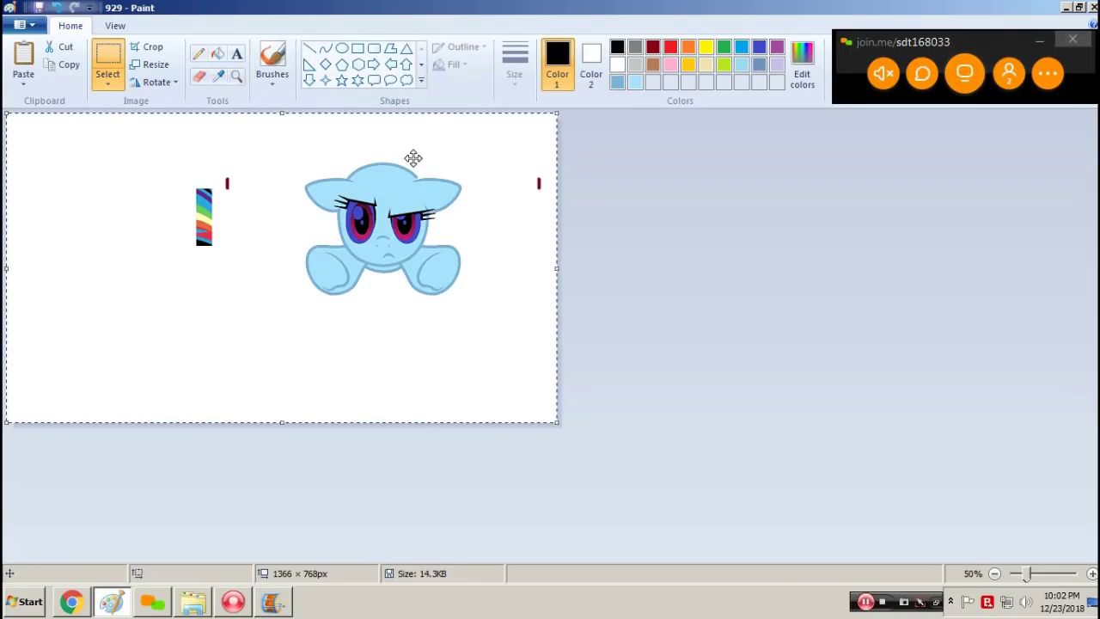
{"action": "left_click", "coordinate": [236, 76]}
{"action": "left_click", "coordinate": [429, 269]}
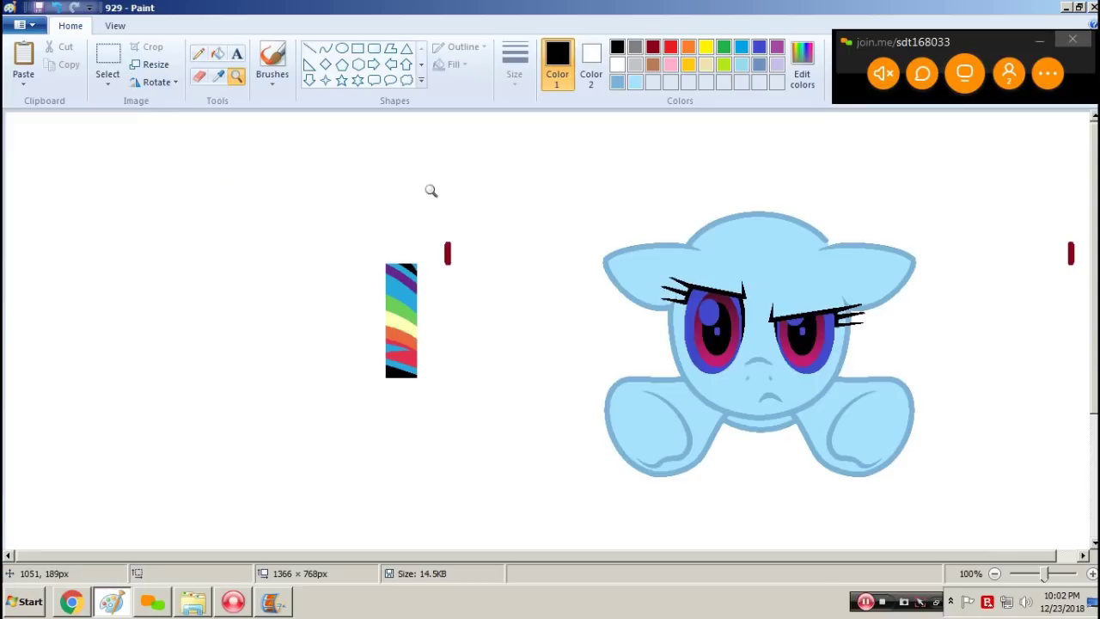
{"action": "right_click", "coordinate": [456, 250]}
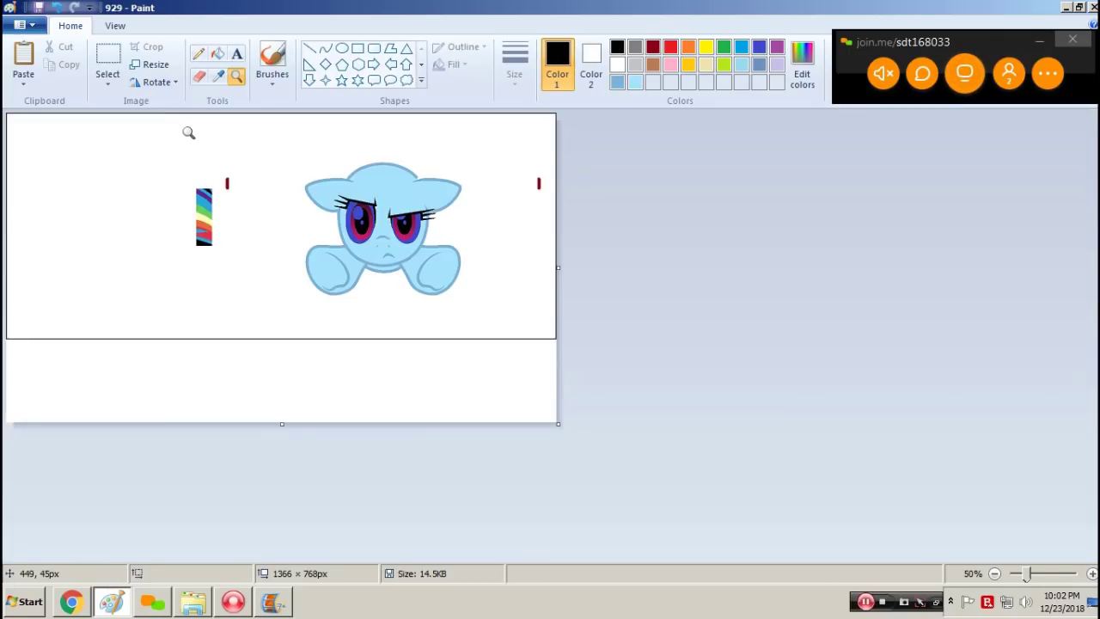
Step: Open pony picture 933
{"action": "key", "text": "ctrl+o"}
{"action": "type", "text": "930"}
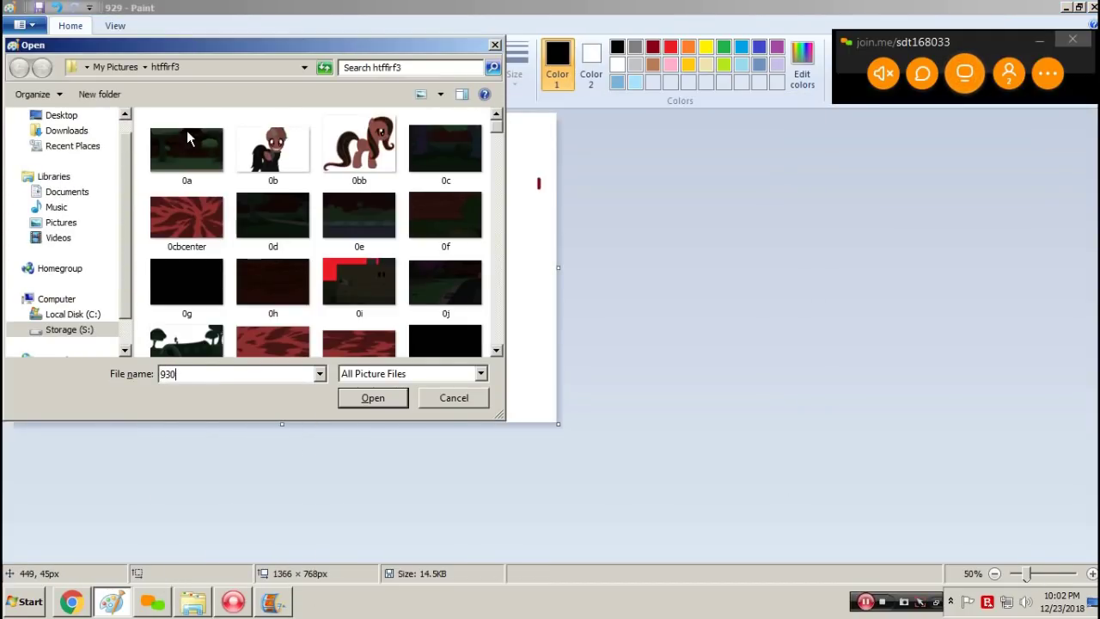
{"action": "type", "text": "3"}
{"action": "key", "text": "Return"}
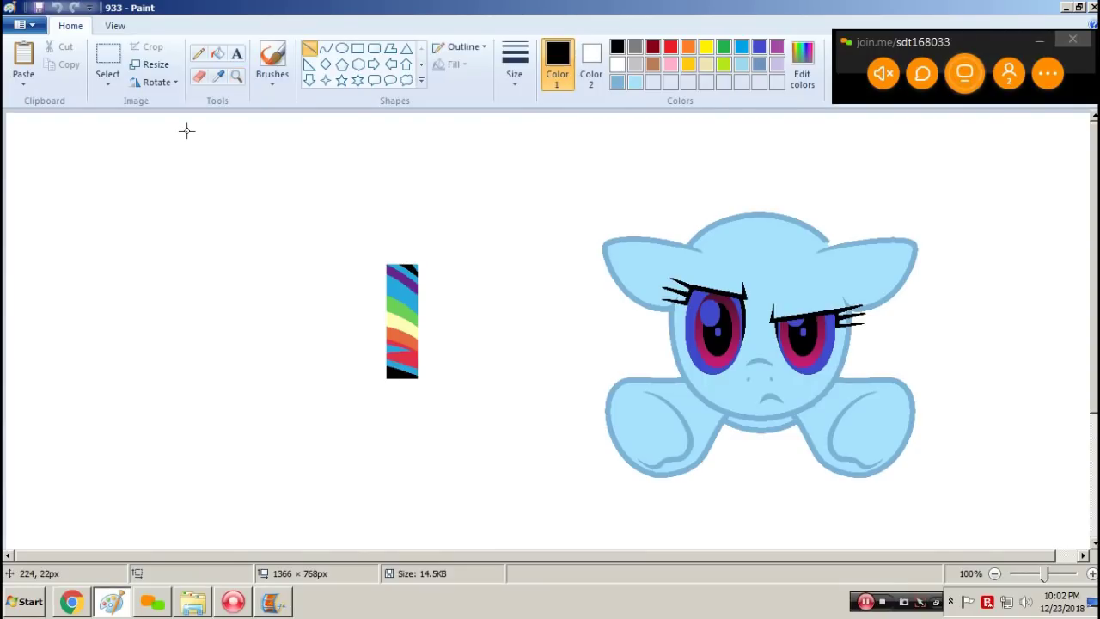
Step: Overlay the two copied dark red lines on pony pictures 933, 934 and 935, saving each picture
{"action": "key", "text": "ctrl+a"}
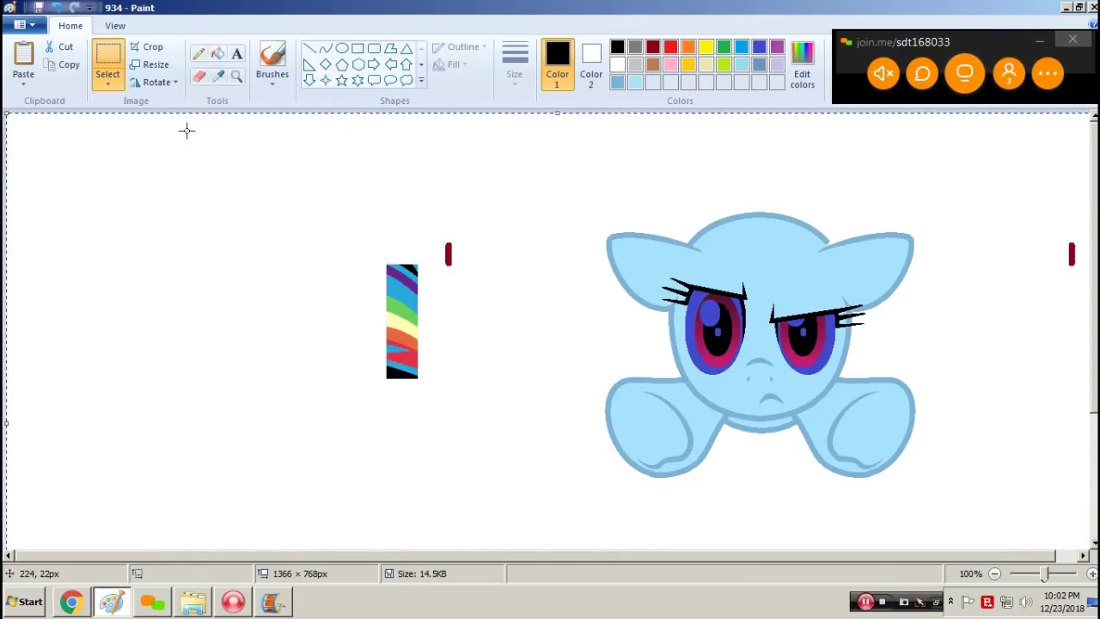
{"action": "key", "text": "ctrl+o"}
{"action": "type", "text": "935"}
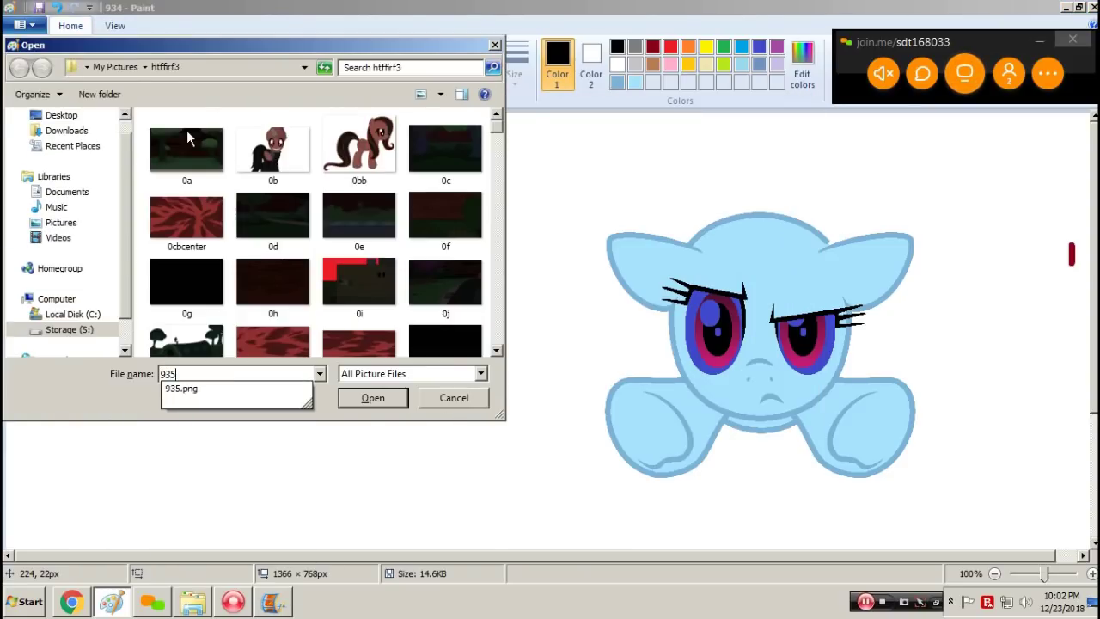
{"action": "key", "text": "Return"}
Step: Open wing picture 929a and copy the wing together with its dark red line
{"action": "key", "text": "ctrl+o"}
{"action": "left_click", "coordinate": [180, 176]}
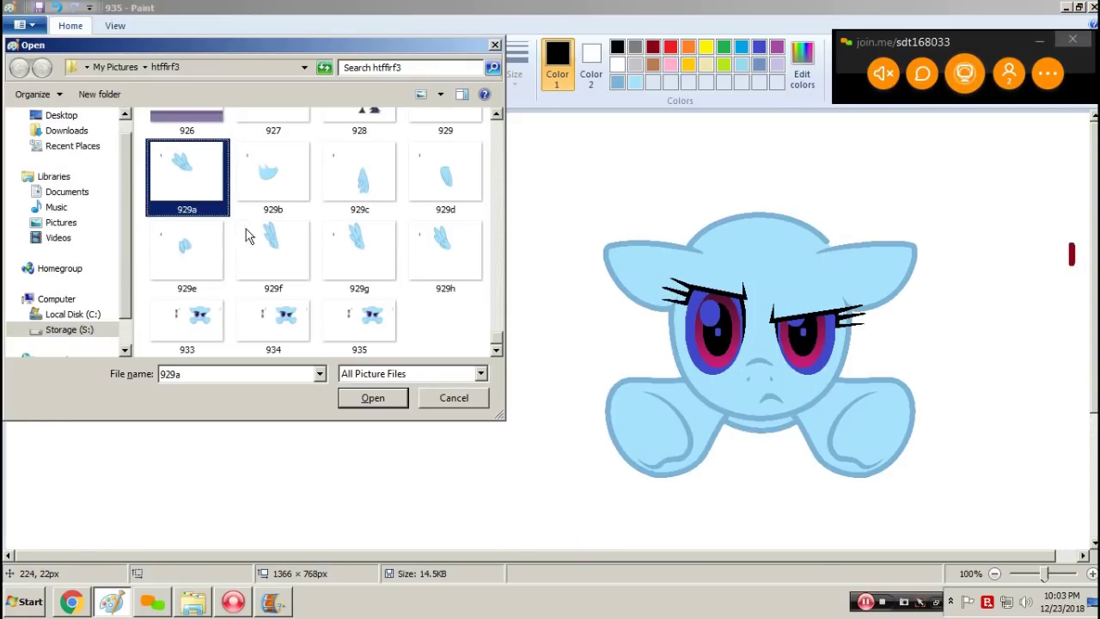
{"action": "left_click", "coordinate": [374, 398]}
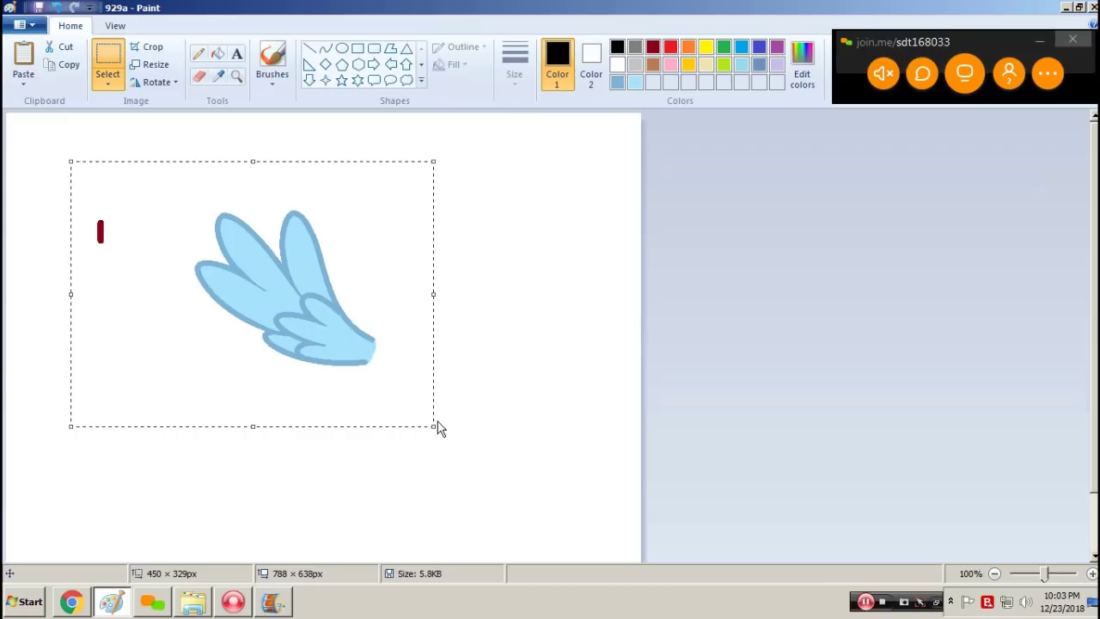
Step: Paste the copied wing into pony picture 929, aligning its red line with the one beside the rainbow swatch
{"action": "key", "text": "ctrl+o"}
{"action": "type", "text": "929"}
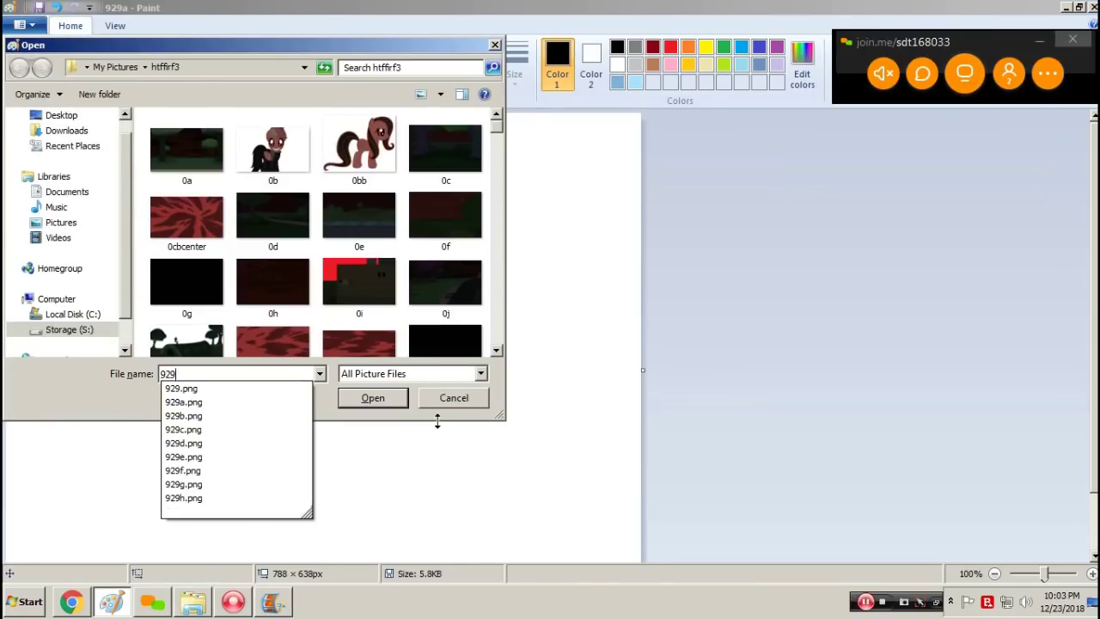
{"action": "key", "text": "Return"}
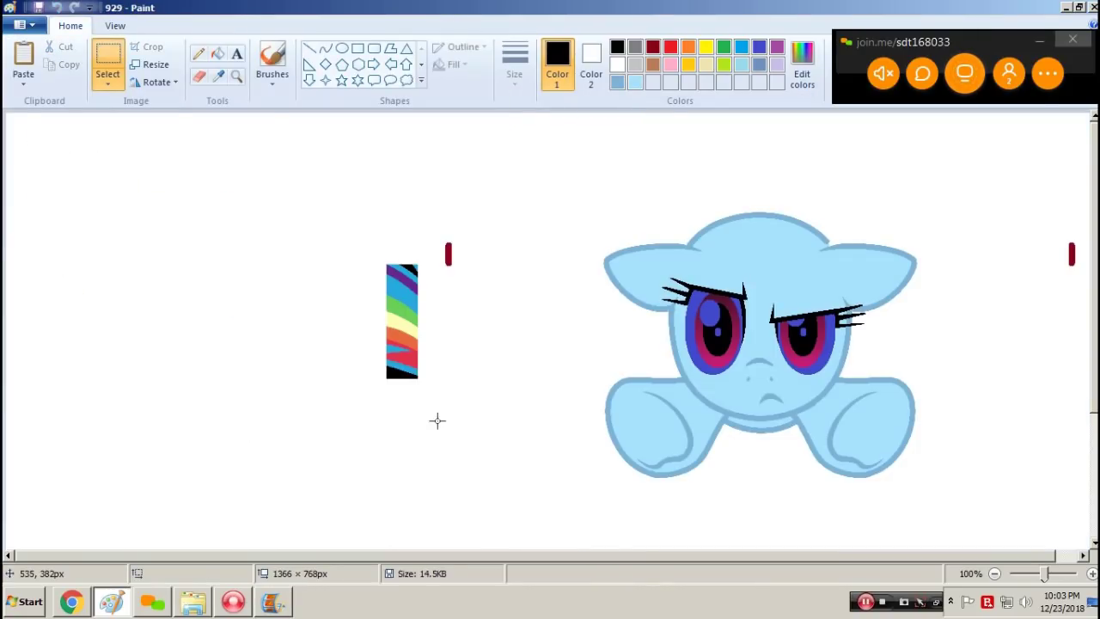
{"action": "left_click_drag", "start_coordinate": [200, 227], "coordinate": [636, 291]}
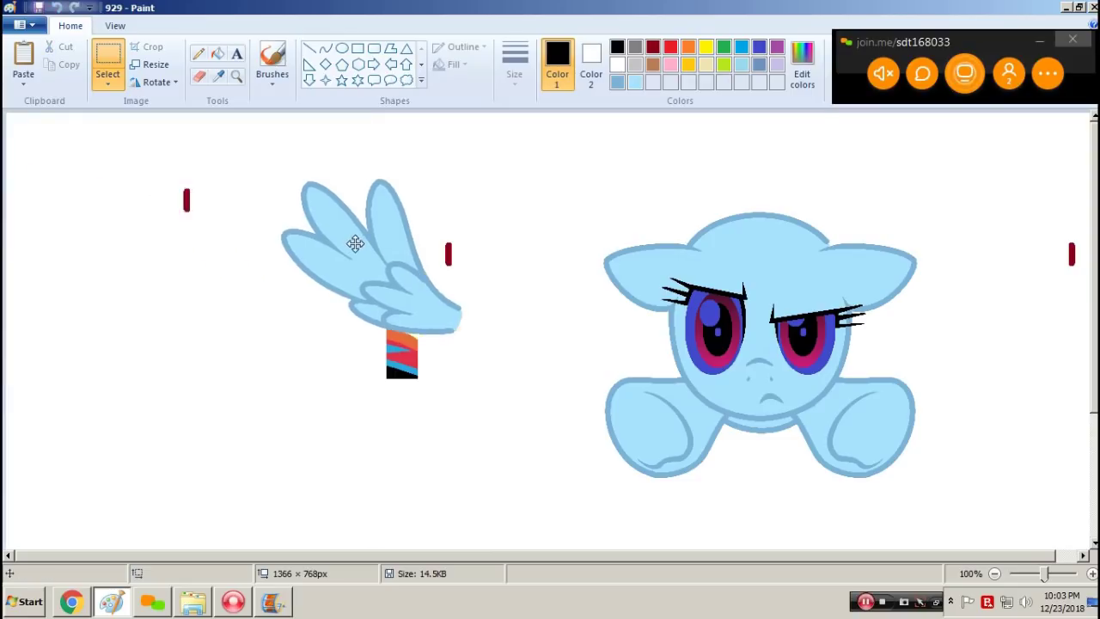
{"action": "left_click_drag", "start_coordinate": [823, 309], "coordinate": [751, 329]}
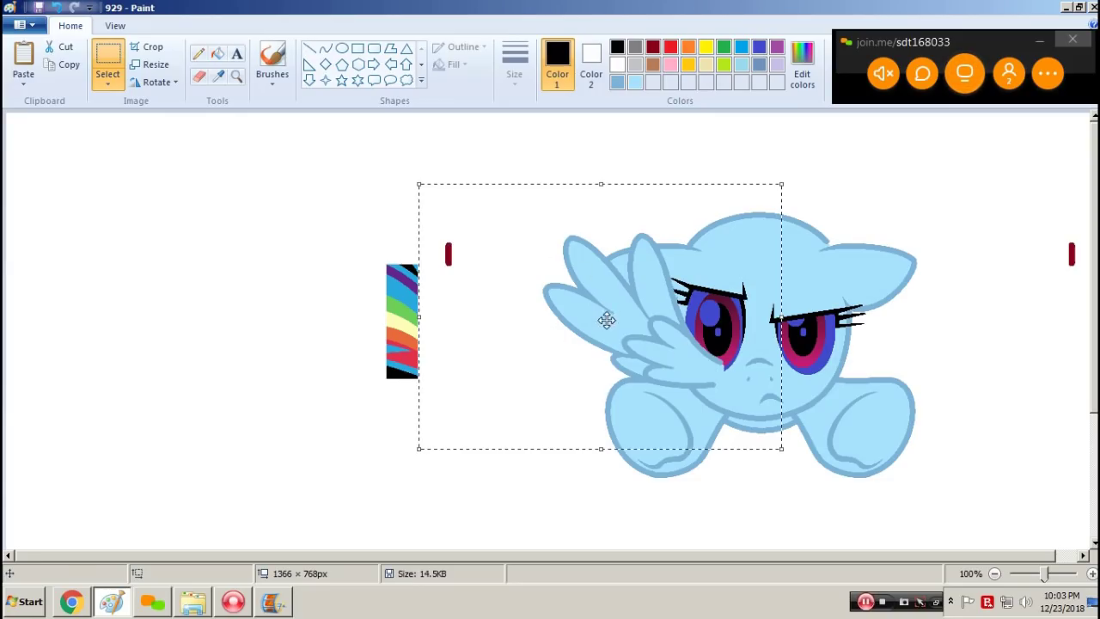
Step: Place a mirrored copy of the wing on the pony's other side, nudging its red line onto the far reference line
{"action": "left_click_drag", "start_coordinate": [584, 315], "coordinate": [836, 307]}
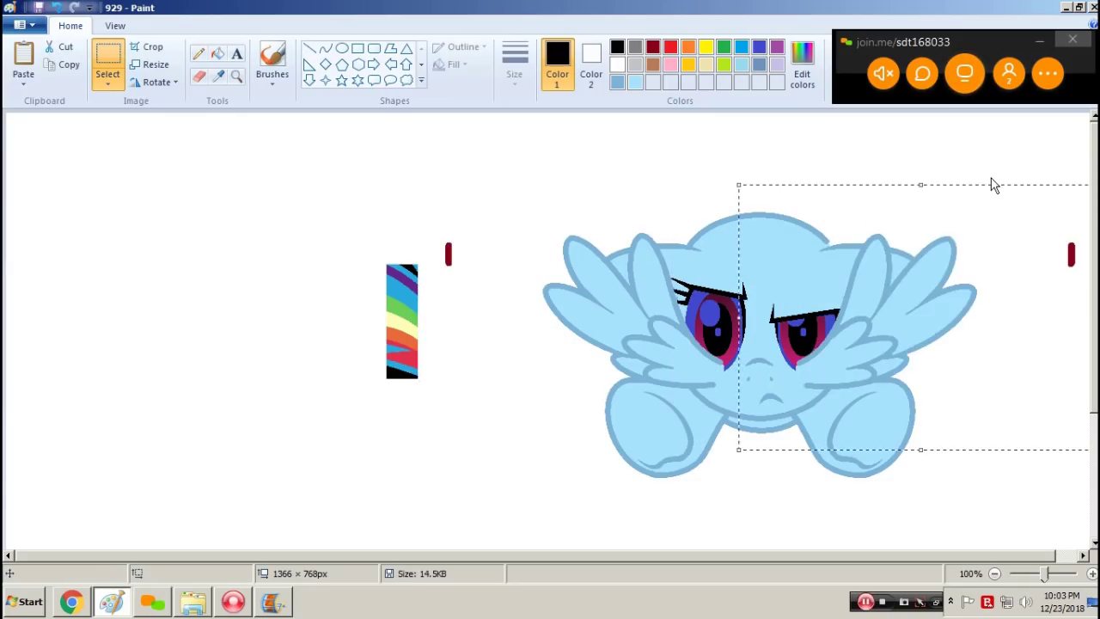
{"action": "key", "text": "Right"}
{"action": "key", "text": "Right"}
{"action": "key", "text": "Up"}
{"action": "key", "text": "Left"}
{"action": "key", "text": "Right"}
{"action": "key", "text": "Left"}
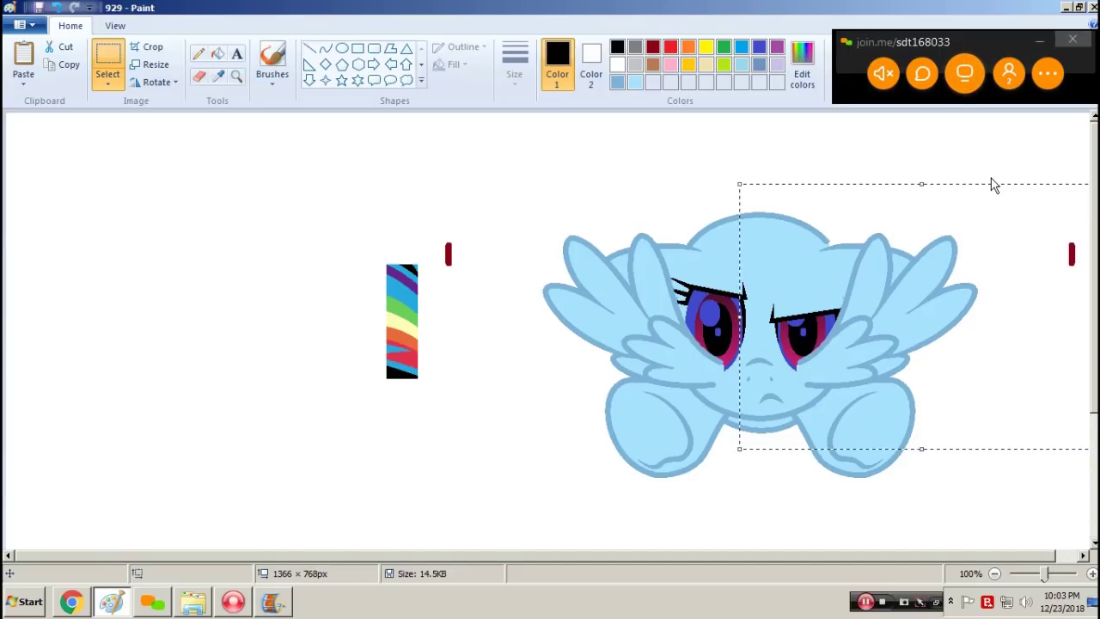
Step: Check the wing alignment, undo both wings to copy the whole wingless pony picture, and redo the wings
{"action": "left_click", "coordinate": [236, 76]}
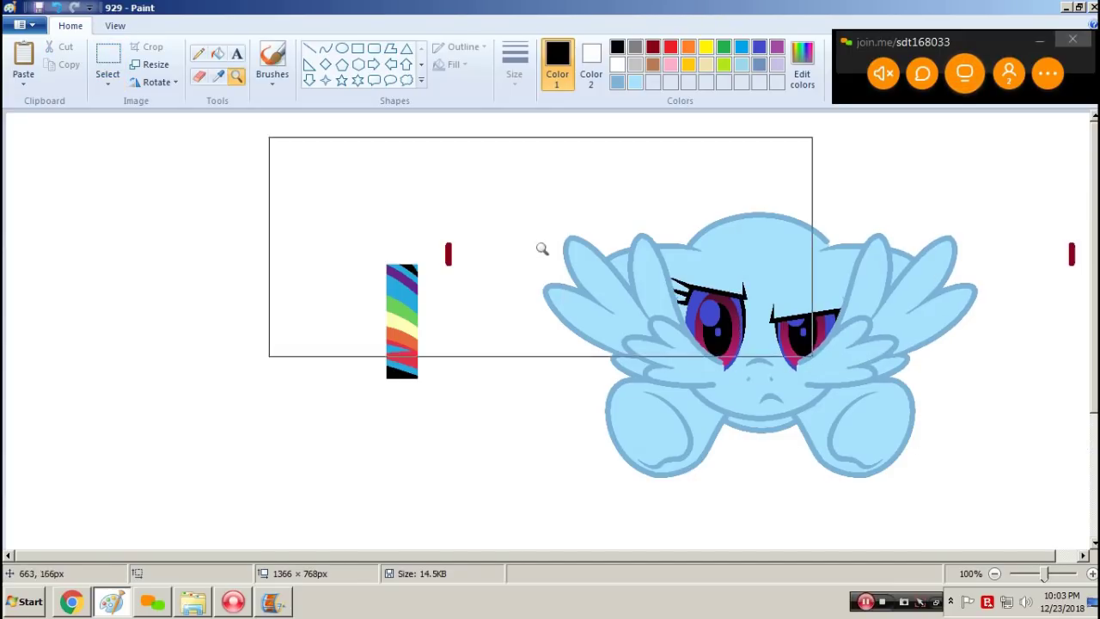
{"action": "left_click", "coordinate": [598, 258]}
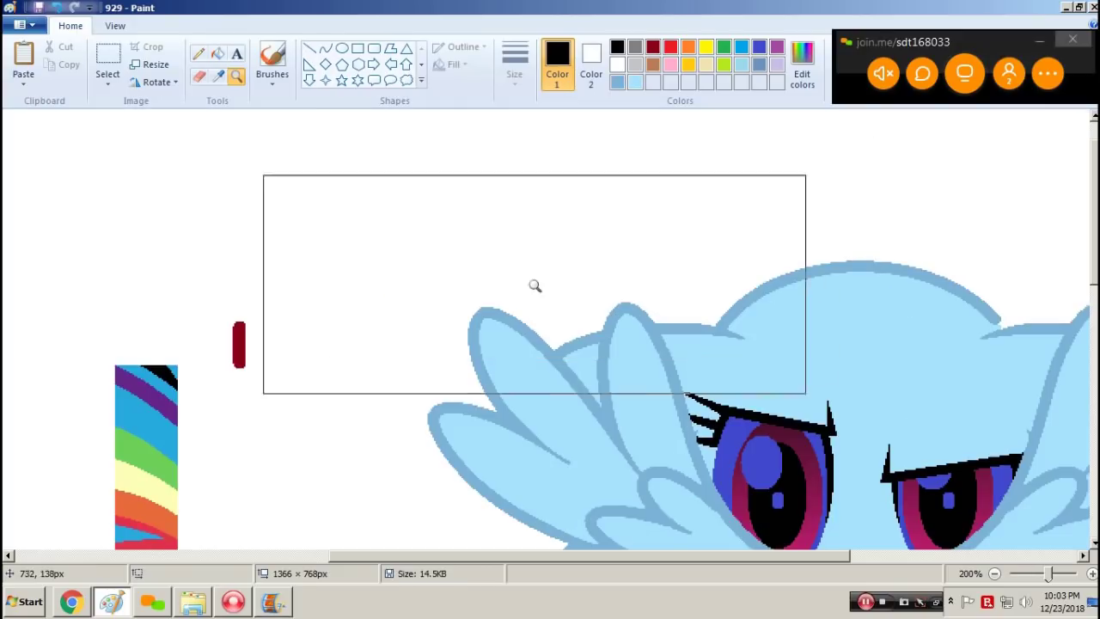
{"action": "right_click", "coordinate": [1026, 268]}
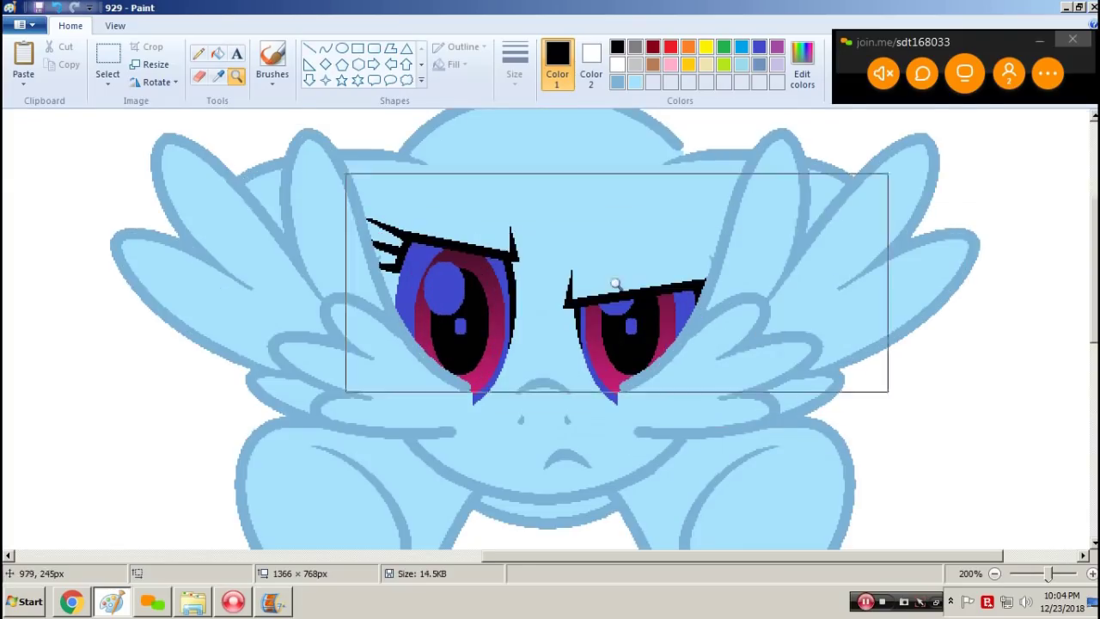
{"action": "right_click", "coordinate": [344, 167]}
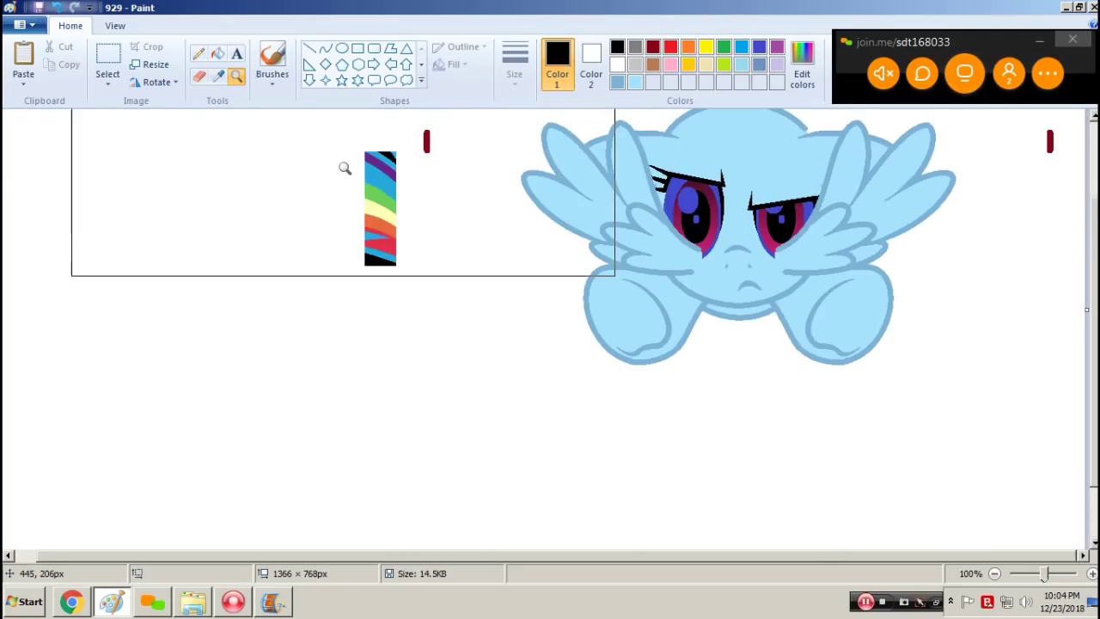
{"action": "scroll", "coordinate": [366, 260], "scroll_direction": "up", "scroll_amount": 3}
{"action": "right_click", "coordinate": [366, 261]}
{"action": "key", "text": "ctrl+z"}
{"action": "key", "text": "ctrl+z"}
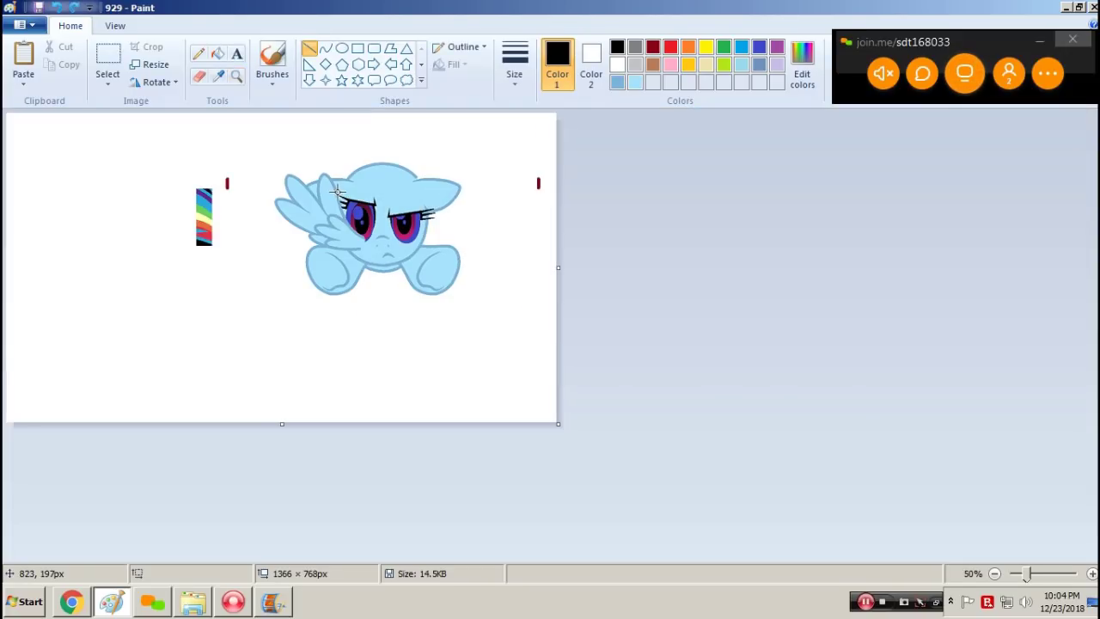
{"action": "key", "text": "ctrl+a"}
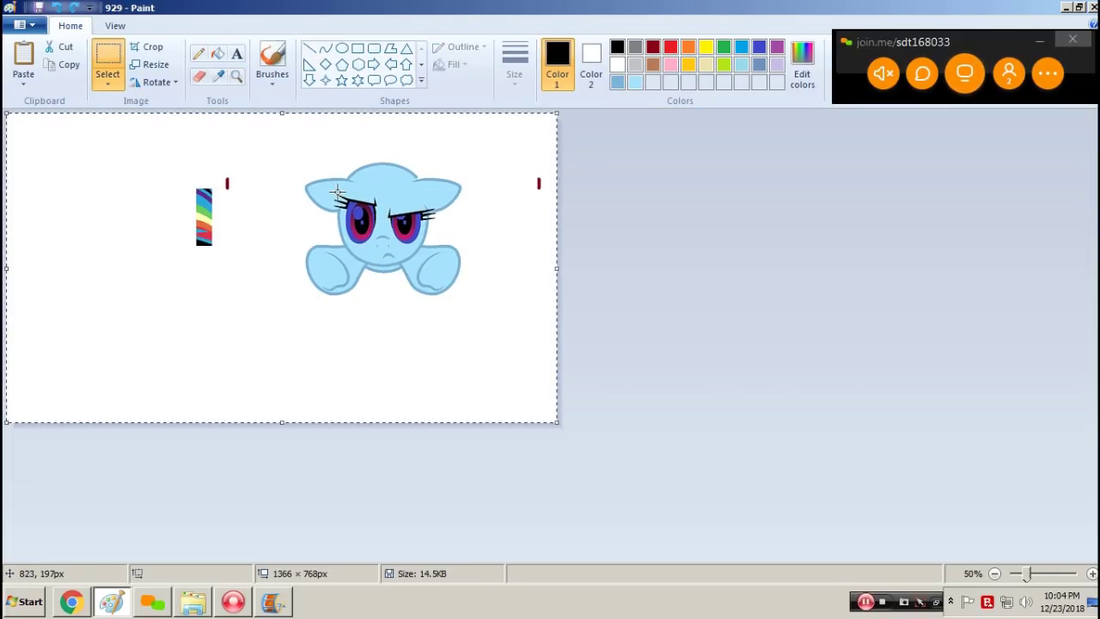
{"action": "key", "text": "ctrl+y"}
{"action": "key", "text": "ctrl+y"}
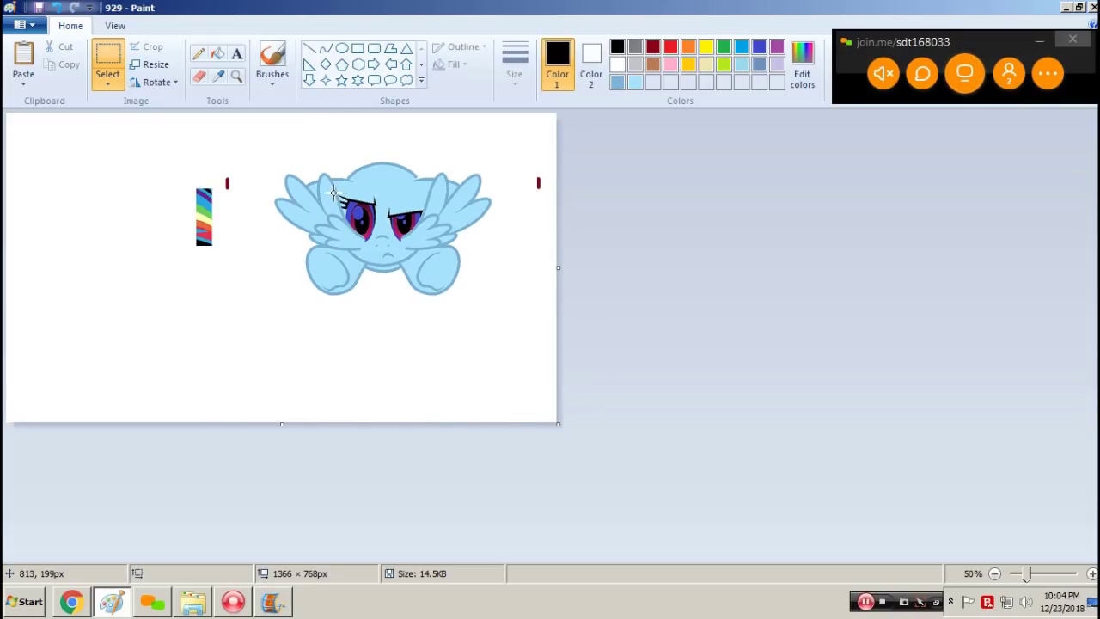
Step: Paste the copied pony picture over the winged one so the wings sit behind the head and hooves
{"action": "key", "text": "ctrl+v"}
{"action": "left_click", "coordinate": [235, 76]}
{"action": "left_click", "coordinate": [421, 214]}
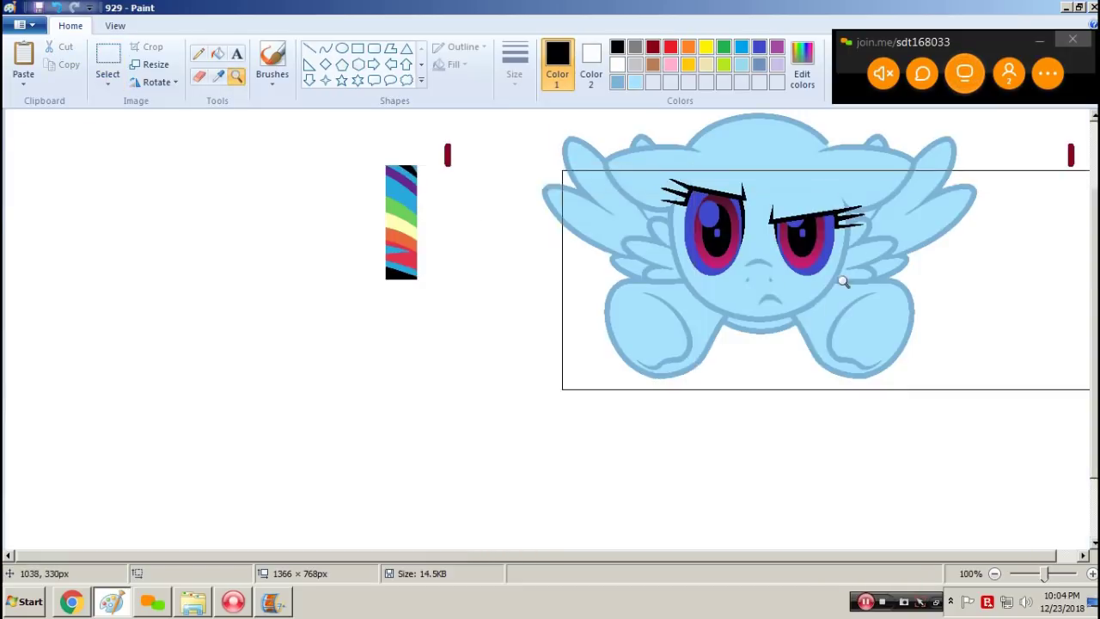
{"action": "left_click", "coordinate": [420, 210]}
{"action": "scroll", "coordinate": [439, 163], "scroll_direction": "up", "scroll_amount": 3}
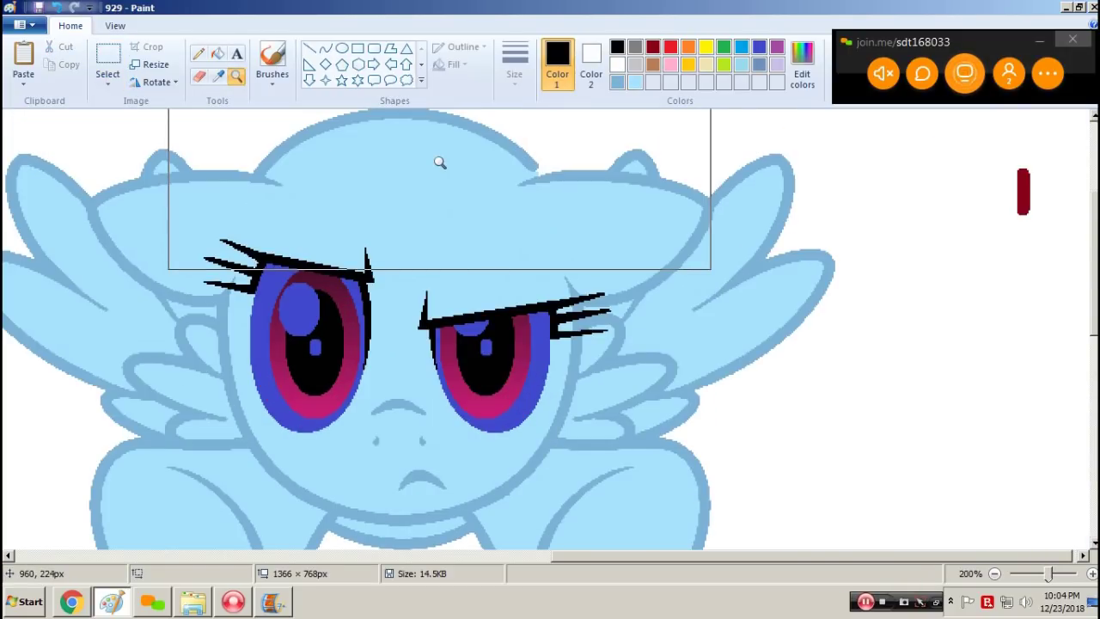
{"action": "right_click", "coordinate": [439, 163]}
Step: Save the winged pony as a new PNG picture named 940 in the htffirf3 folder
{"action": "key", "text": "F12"}
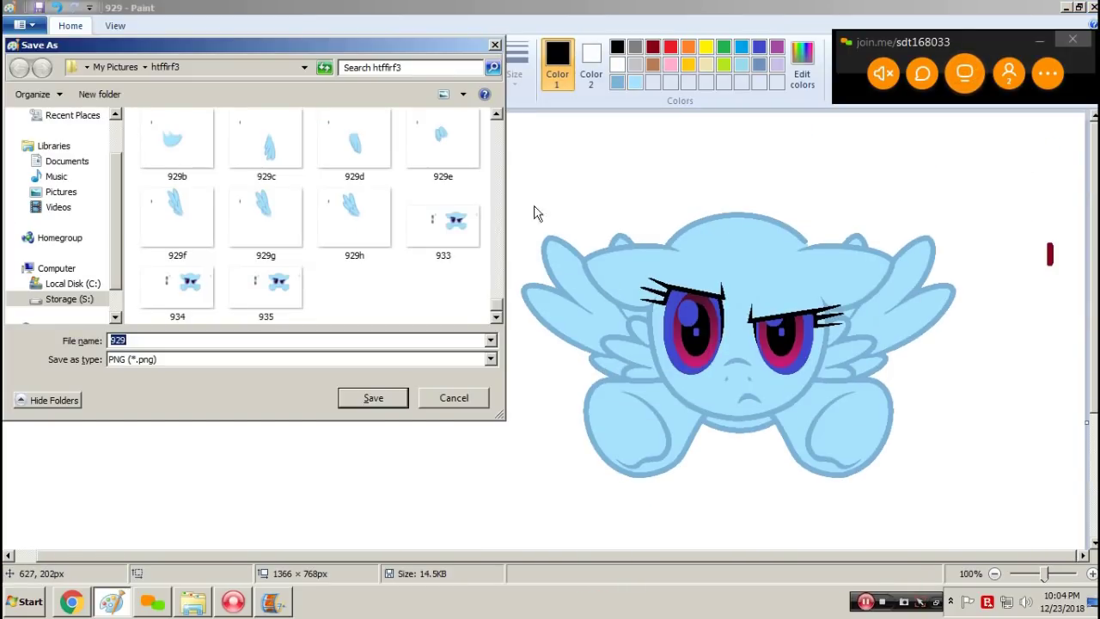
{"action": "left_click", "coordinate": [497, 117]}
{"action": "left_click", "coordinate": [391, 202]}
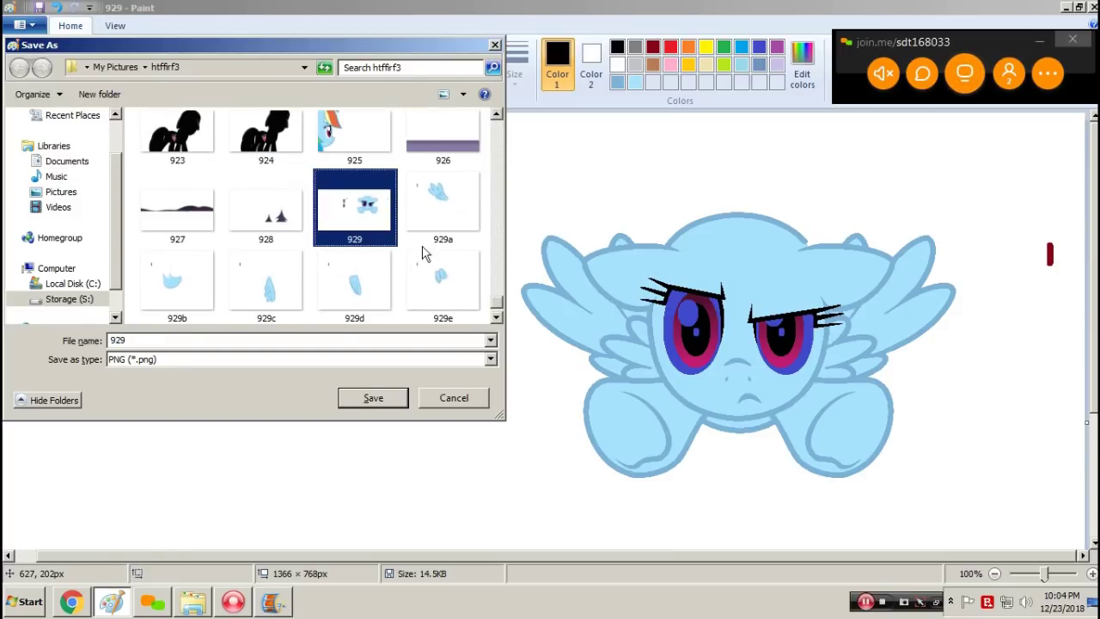
{"action": "scroll", "coordinate": [498, 305], "scroll_direction": "down", "scroll_amount": 2}
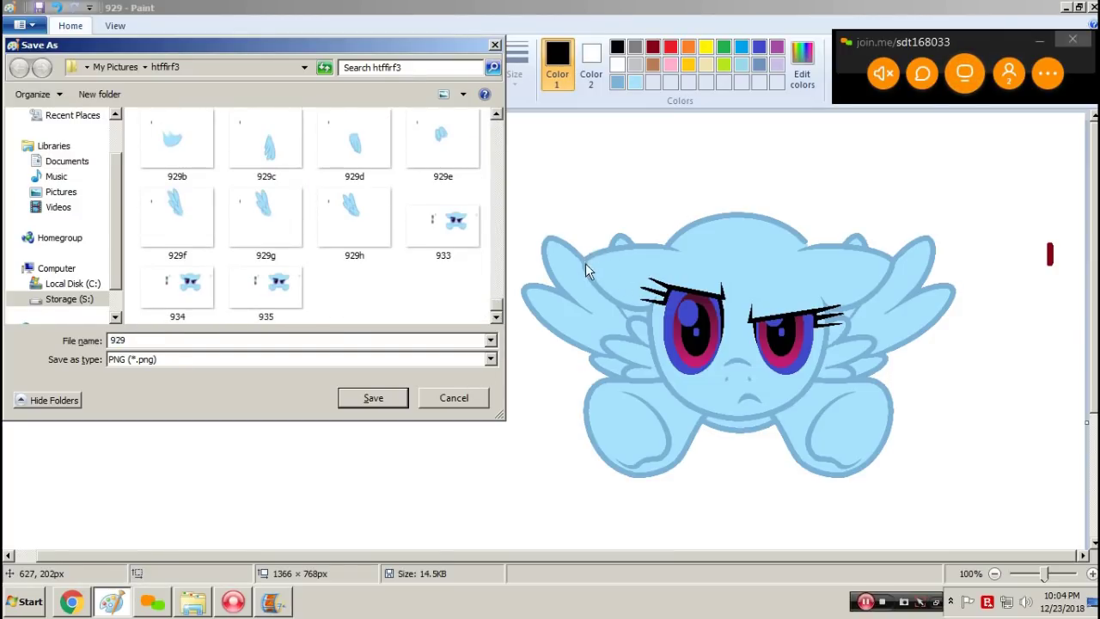
{"action": "scroll", "coordinate": [256, 288], "scroll_direction": "up", "scroll_amount": 1}
{"action": "left_click", "coordinate": [355, 220]}
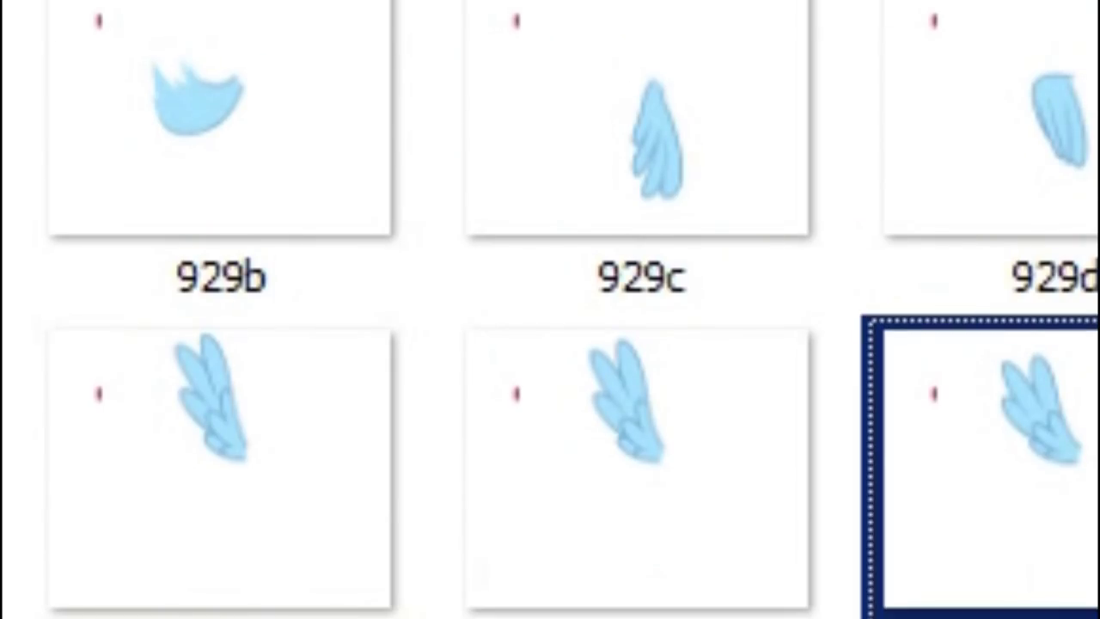
{"action": "scroll", "coordinate": [596, 515], "scroll_direction": "down", "scroll_amount": 1}
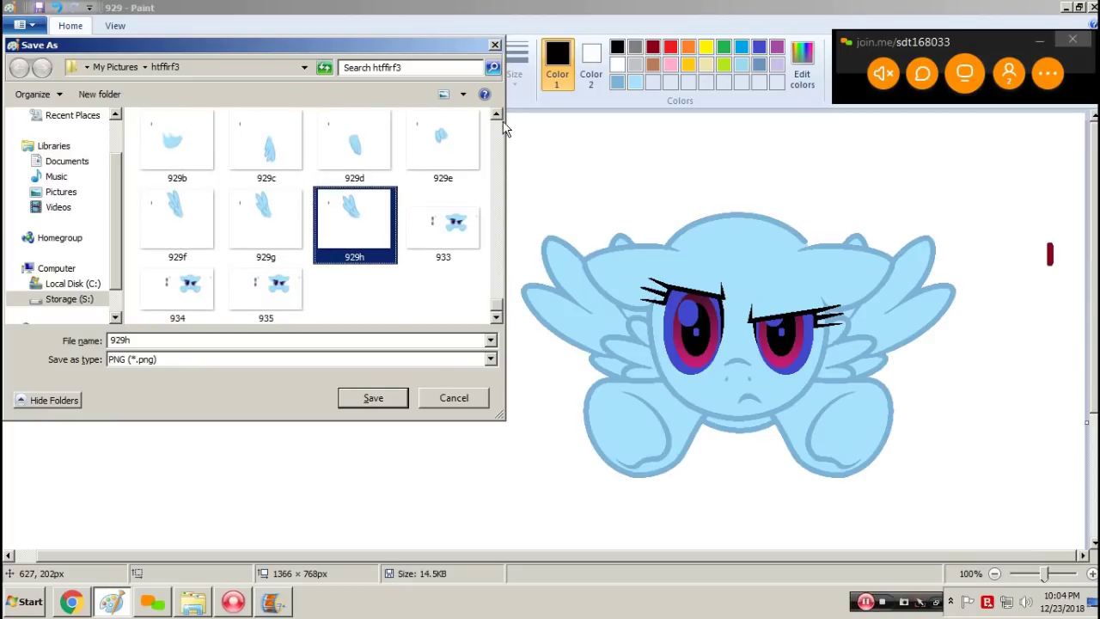
{"action": "scroll", "coordinate": [504, 300], "scroll_direction": "up", "scroll_amount": 1}
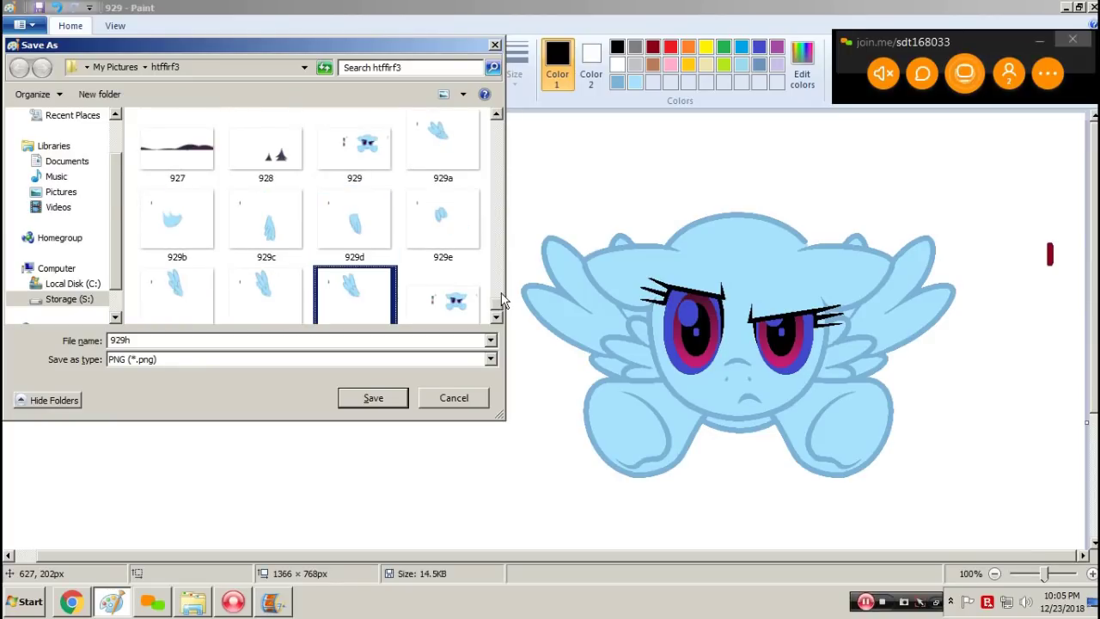
{"action": "scroll", "coordinate": [502, 317], "scroll_direction": "down", "scroll_amount": 1}
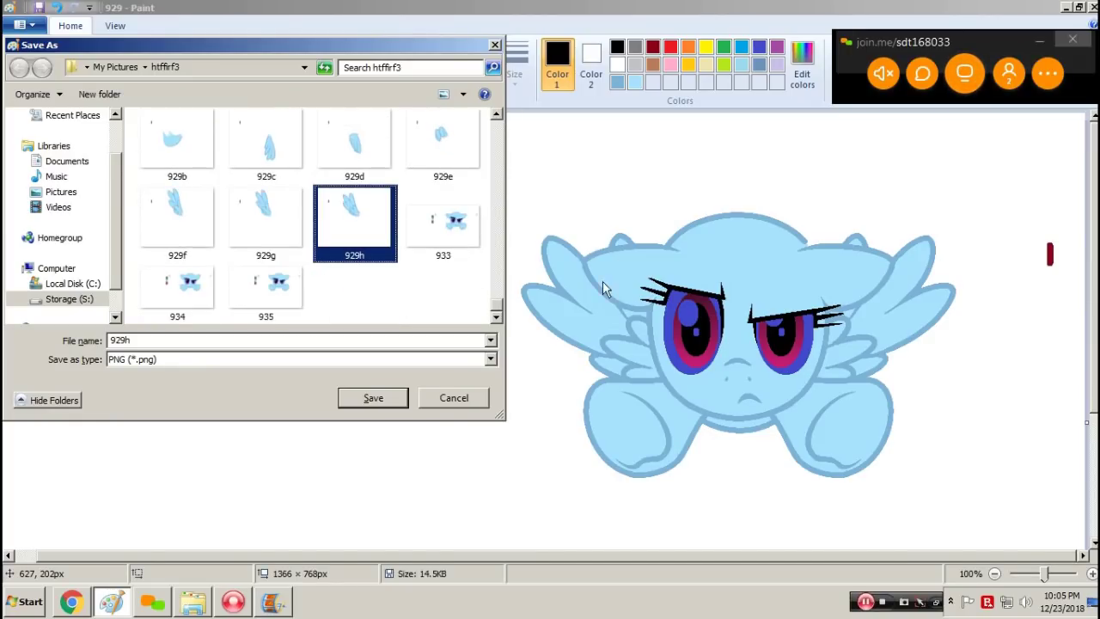
{"action": "left_click", "coordinate": [307, 292]}
{"action": "type", "text": "940"}
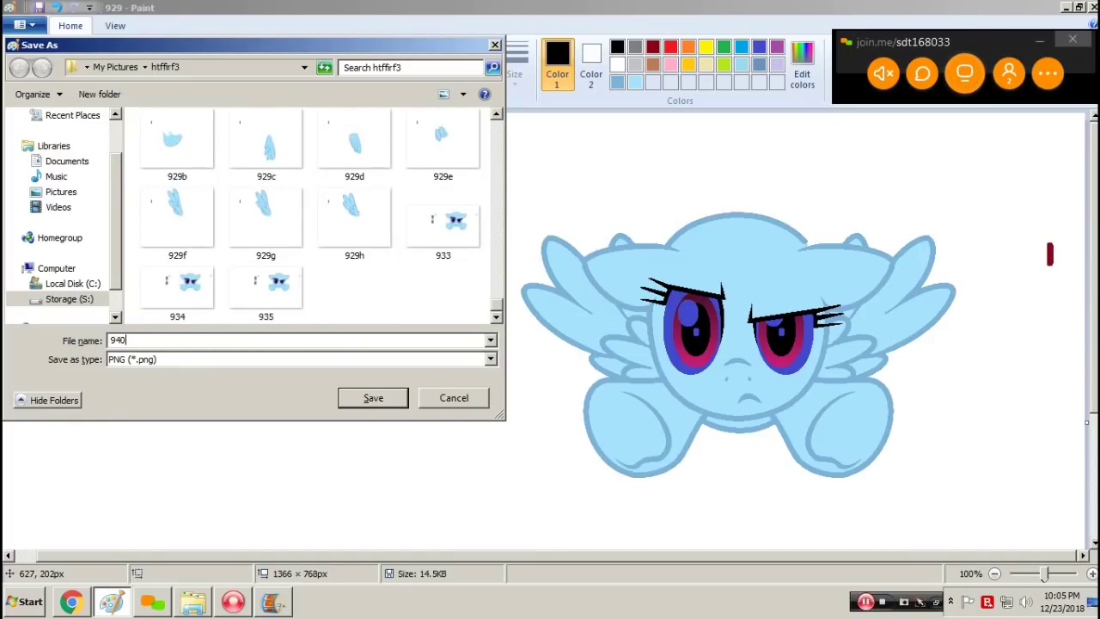
{"action": "key", "text": "Return"}
{"action": "key", "text": "Return"}
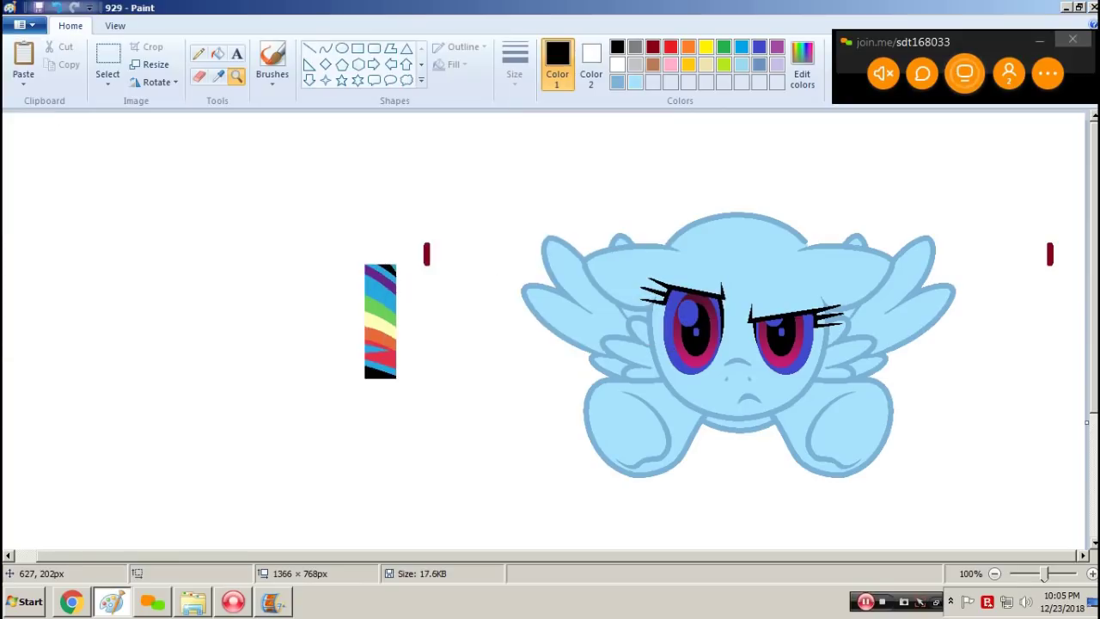
Step: Open wing picture 929b and select the wing together with its dark red line for copying
{"action": "key", "text": "ctrl+o"}
{"action": "type", "text": "9"}
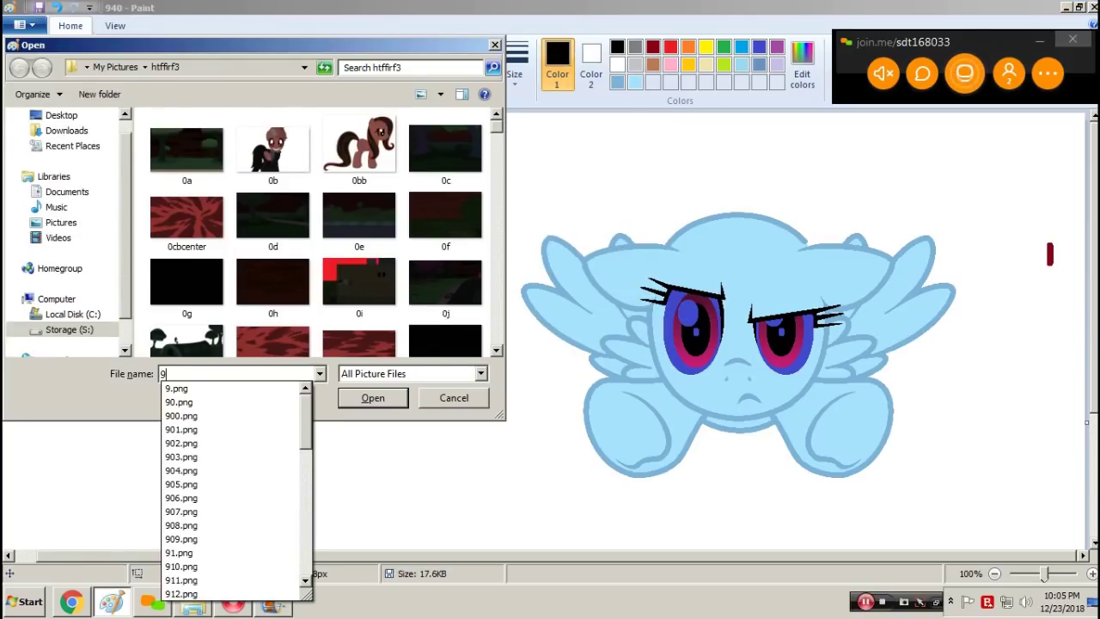
{"action": "type", "text": "29b"}
{"action": "key", "text": "Return"}
{"action": "left_click_drag", "start_coordinate": [86, 176], "coordinate": [428, 472]}
Step: Open pony picture 933 and paste the copied wing, aligning its red line with the one beside the rainbow swatch
{"action": "key", "text": "ctrl+o"}
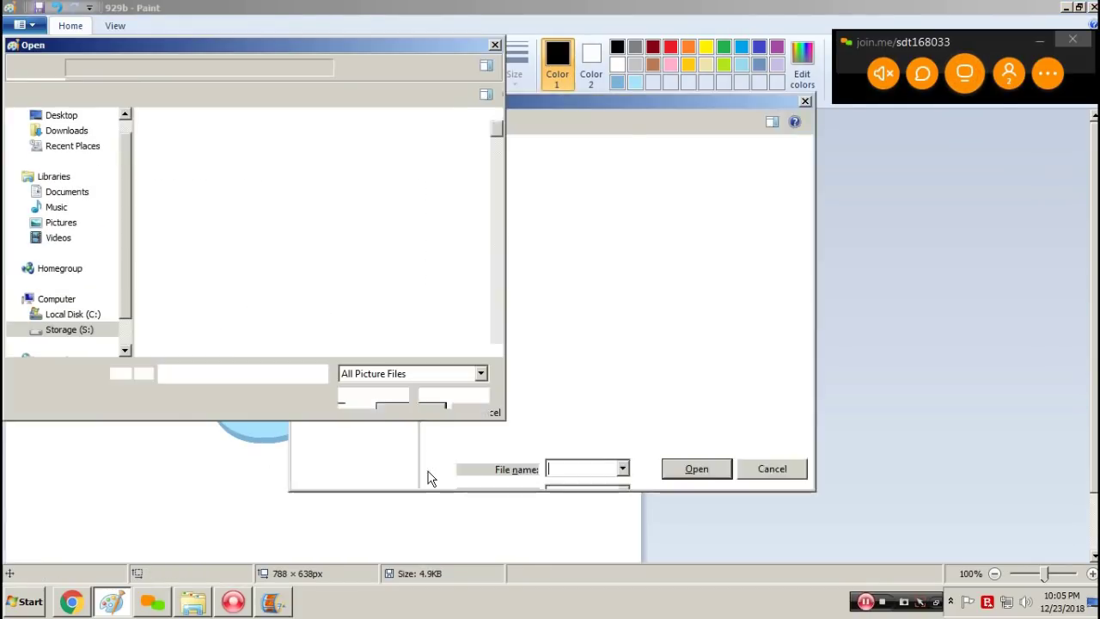
{"action": "left_click_drag", "start_coordinate": [498, 129], "coordinate": [503, 348]}
{"action": "left_click", "coordinate": [501, 349]}
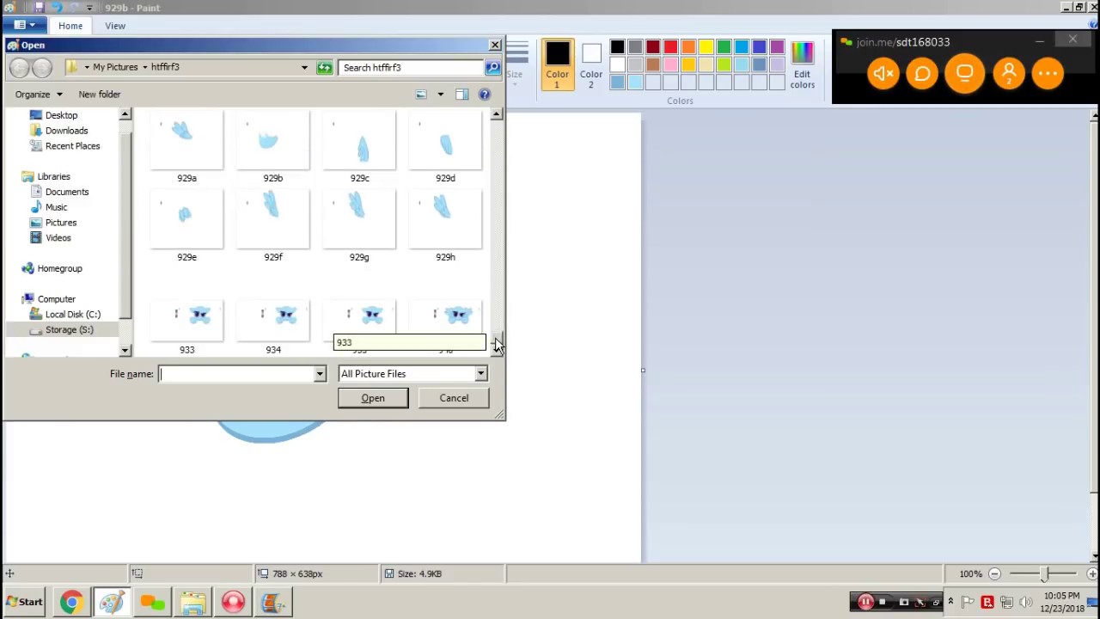
{"action": "double_click", "coordinate": [212, 335]}
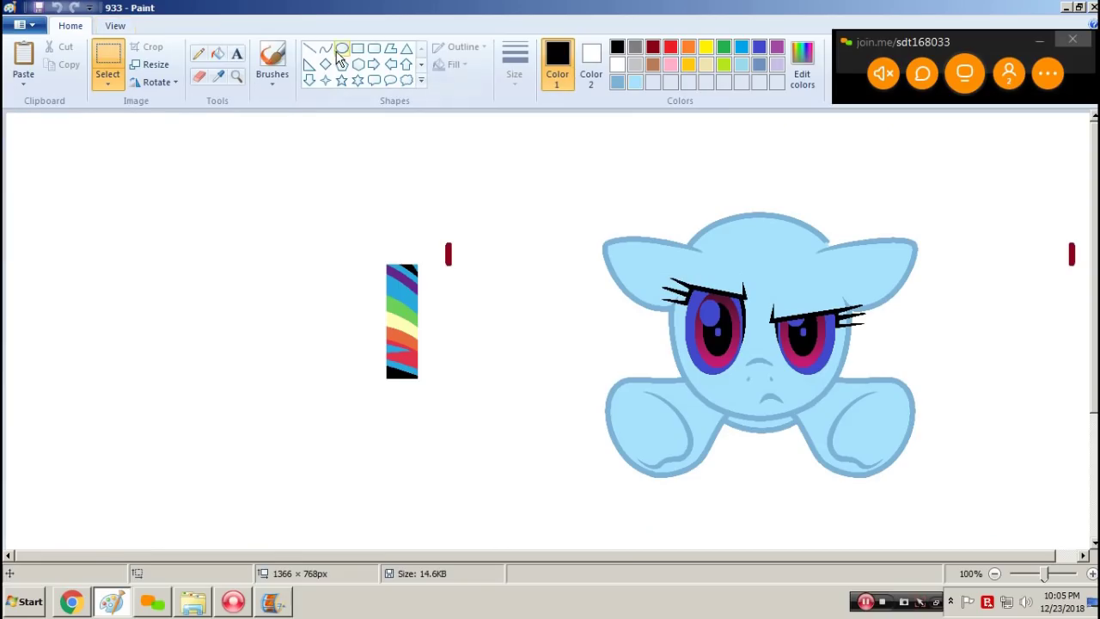
{"action": "key", "text": "ctrl+v"}
{"action": "left_click_drag", "start_coordinate": [86, 248], "coordinate": [516, 337]}
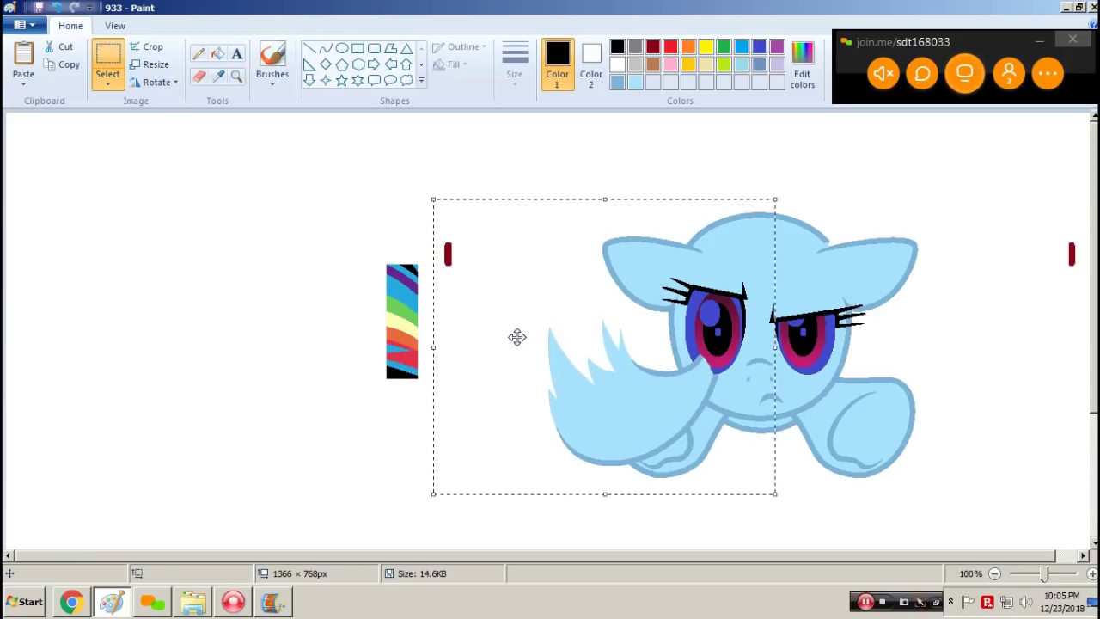
Step: Duplicate the wing, flip the copy horizontally and place it symmetrically on the pony's other side
{"action": "left_click_drag", "start_coordinate": [668, 339], "coordinate": [392, 330]}
{"action": "right_click", "coordinate": [388, 311]}
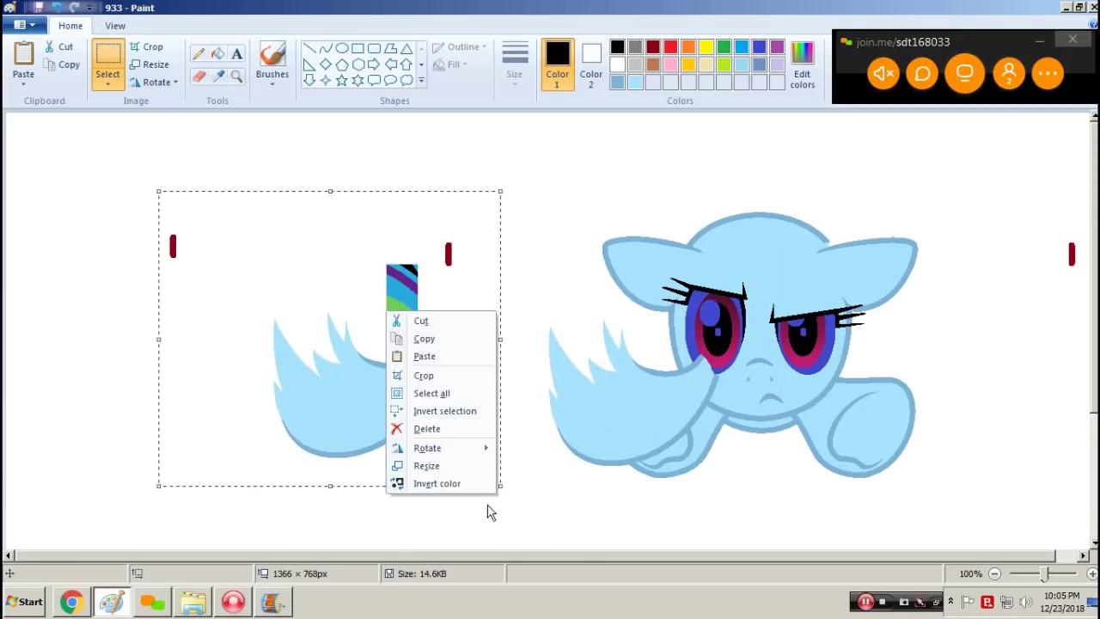
{"action": "mouse_move", "coordinate": [480, 450]}
{"action": "left_click", "coordinate": [570, 522]}
{"action": "left_click_drag", "start_coordinate": [295, 281], "coordinate": [877, 287]}
{"action": "scroll", "coordinate": [876, 288], "scroll_direction": "down", "scroll_amount": 1}
{"action": "left_click", "coordinate": [237, 76]}
{"action": "left_click", "coordinate": [287, 275]}
{"action": "left_click", "coordinate": [709, 336]}
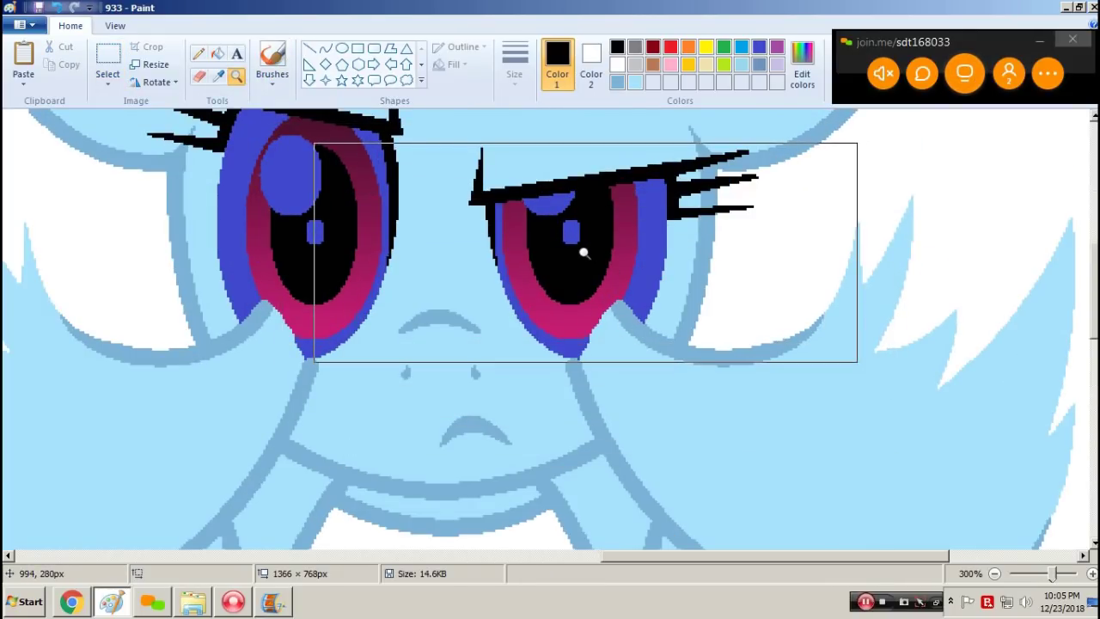
Step: Put both wings behind the pony in picture 933 by pasting a copy of the wingless pony over the winged version
{"action": "scroll", "coordinate": [593, 250], "scroll_direction": "down", "scroll_amount": 3}
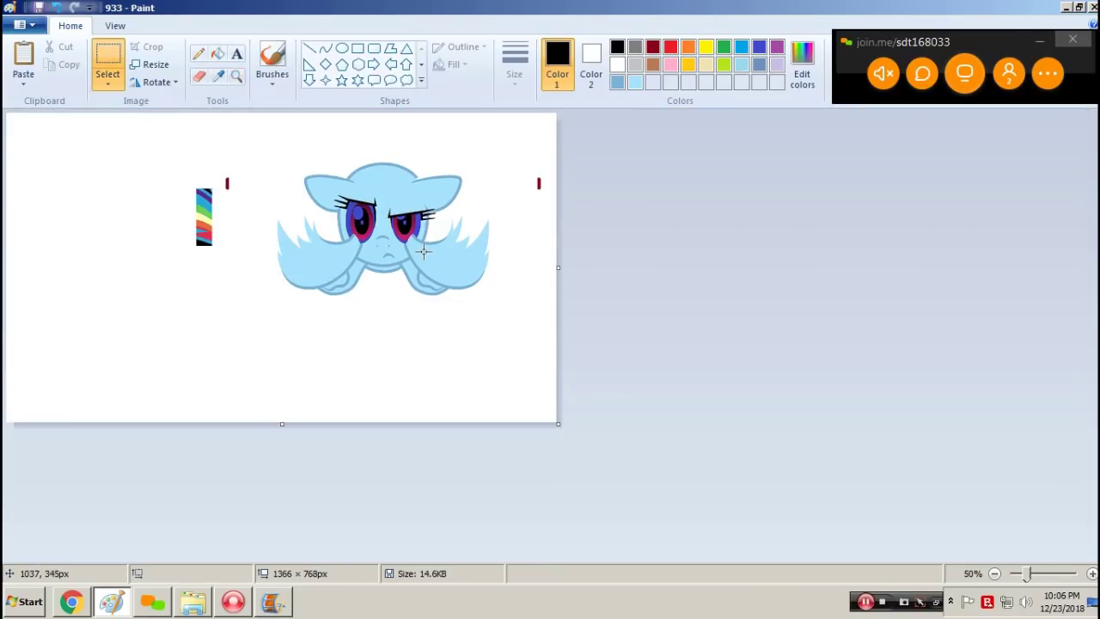
{"action": "key", "text": "ctrl+z"}
{"action": "key", "text": "ctrl+z"}
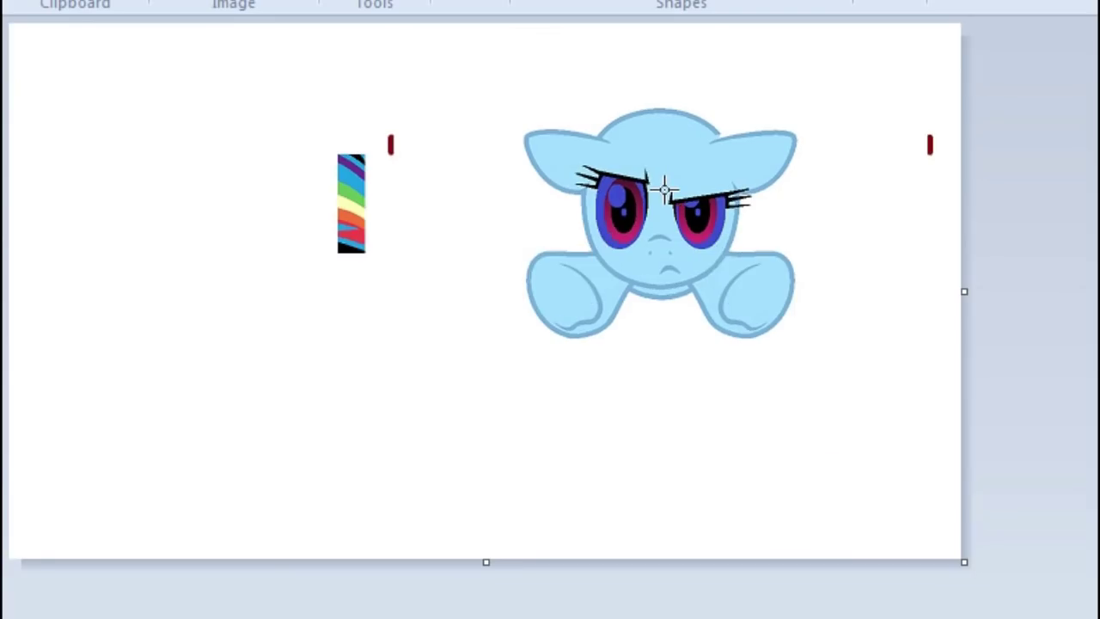
{"action": "key", "text": "ctrl+a"}
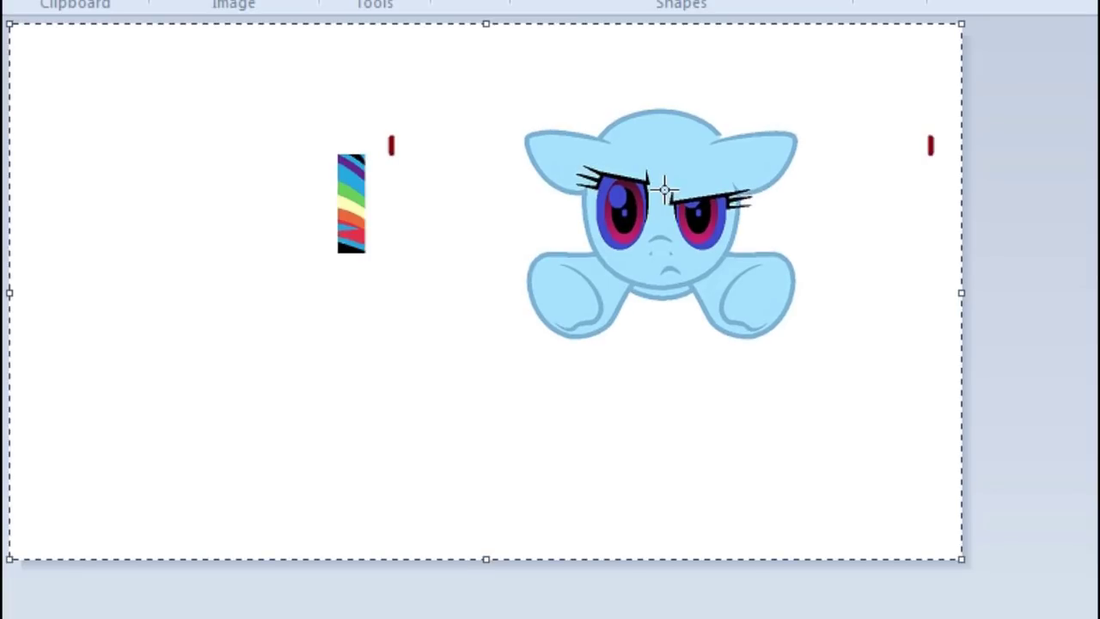
{"action": "key", "text": "ctrl+y"}
{"action": "key", "text": "ctrl+y"}
{"action": "key", "text": "ctrl+z"}
{"action": "key", "text": "ctrl+z"}
{"action": "key", "text": "ctrl+a"}
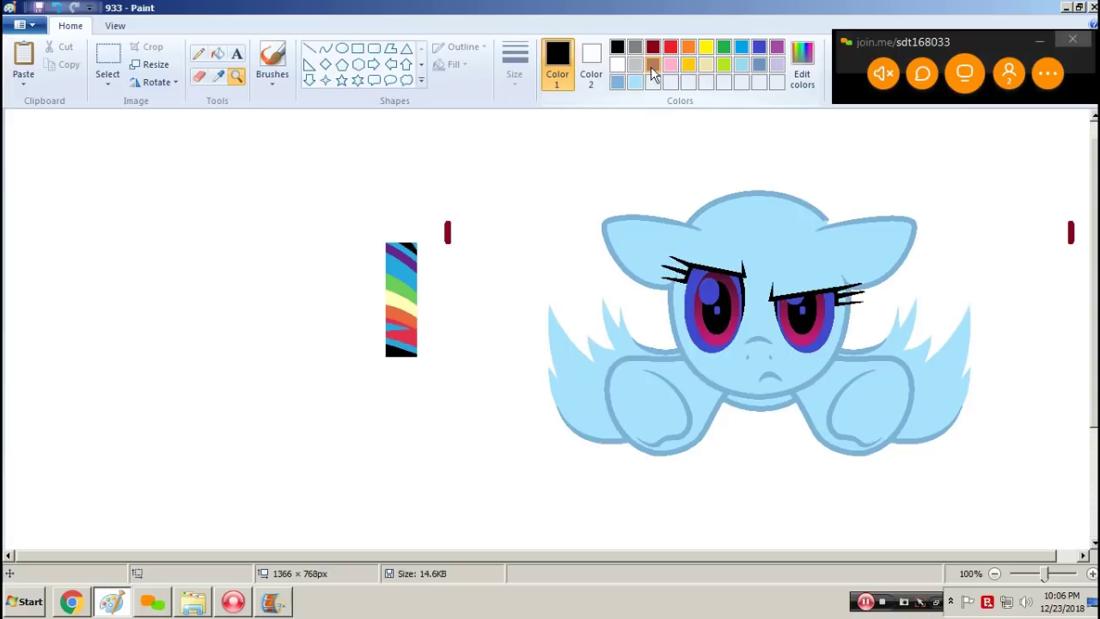
Step: Save the winged pony as a new picture named 941 in the htffirf3 folder
{"action": "key", "text": "F12"}
{"action": "type", "text": "941"}
{"action": "key", "text": "Return"}
{"action": "key", "text": "Return"}
Step: Open wing picture 929c and select the wing together with its dark red line for copying
{"action": "key", "text": "ctrl+o"}
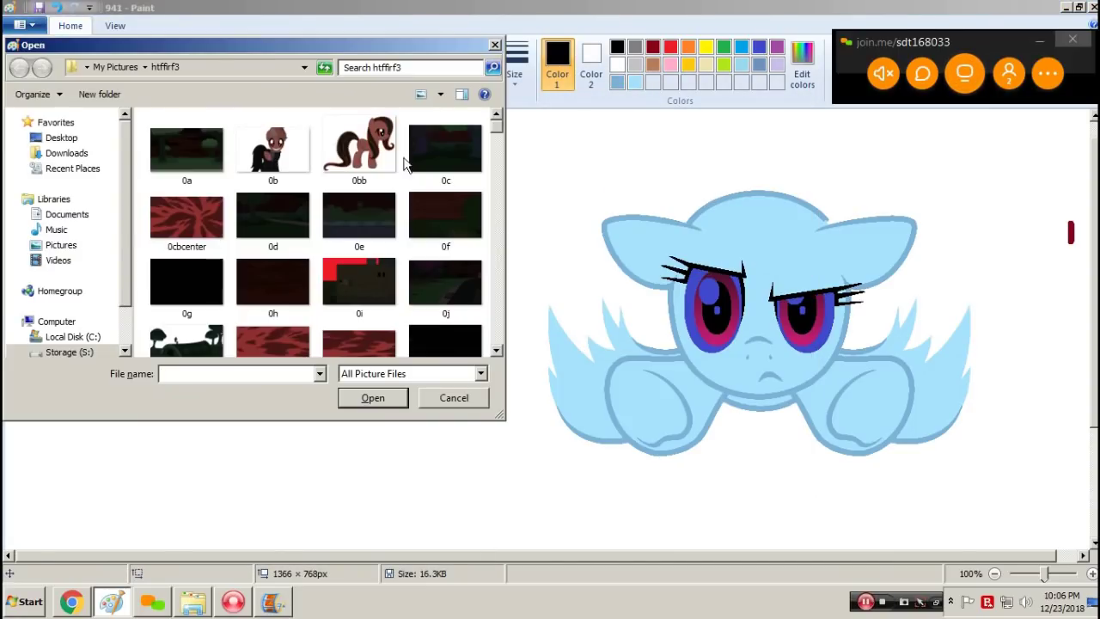
{"action": "left_click_drag", "start_coordinate": [498, 135], "coordinate": [525, 353]}
{"action": "left_click", "coordinate": [454, 238]}
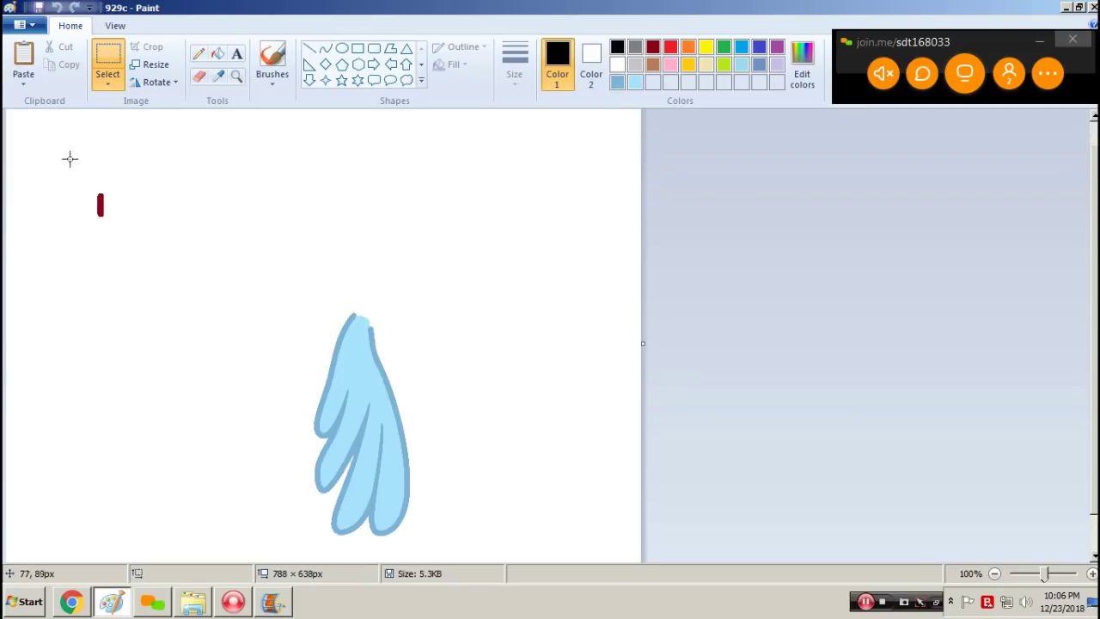
{"action": "mouse_move", "coordinate": [70, 159]}
{"action": "left_mouse_down"}
{"action": "mouse_move", "coordinate": [500, 530]}
{"action": "mouse_move", "coordinate": [458, 547]}
{"action": "left_mouse_up"}
Step: Open pony picture 934 and paste the copied wing, aligning its red line with the one beside the rainbow swatch
{"action": "key", "text": "ctrl+o"}
{"action": "type", "text": "934"}
{"action": "key", "text": "Return"}
{"action": "key", "text": "Return"}
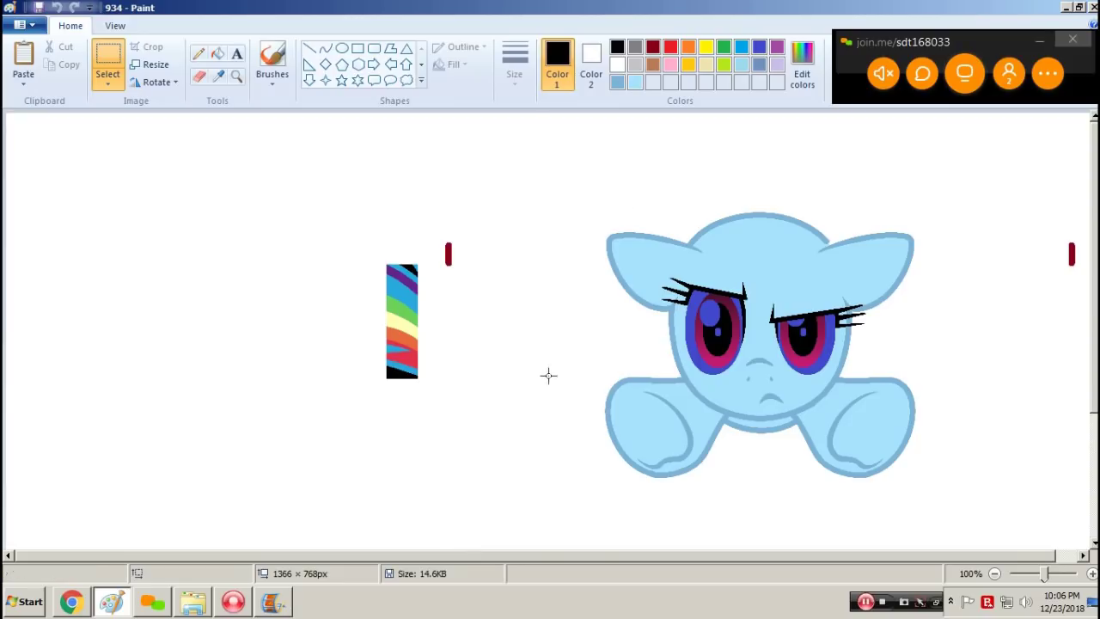
{"action": "key", "text": "ctrl+v"}
{"action": "left_click_drag", "start_coordinate": [168, 247], "coordinate": [581, 351]}
{"action": "scroll", "coordinate": [614, 282], "scroll_direction": "down", "scroll_amount": 3}
{"action": "scroll", "coordinate": [654, 206], "scroll_direction": "up", "scroll_amount": 1}
{"action": "left_click_drag", "start_coordinate": [640, 277], "coordinate": [640, 278]}
{"action": "key", "text": "Down"}
{"action": "key", "text": "Down"}
{"action": "key", "text": "Down"}
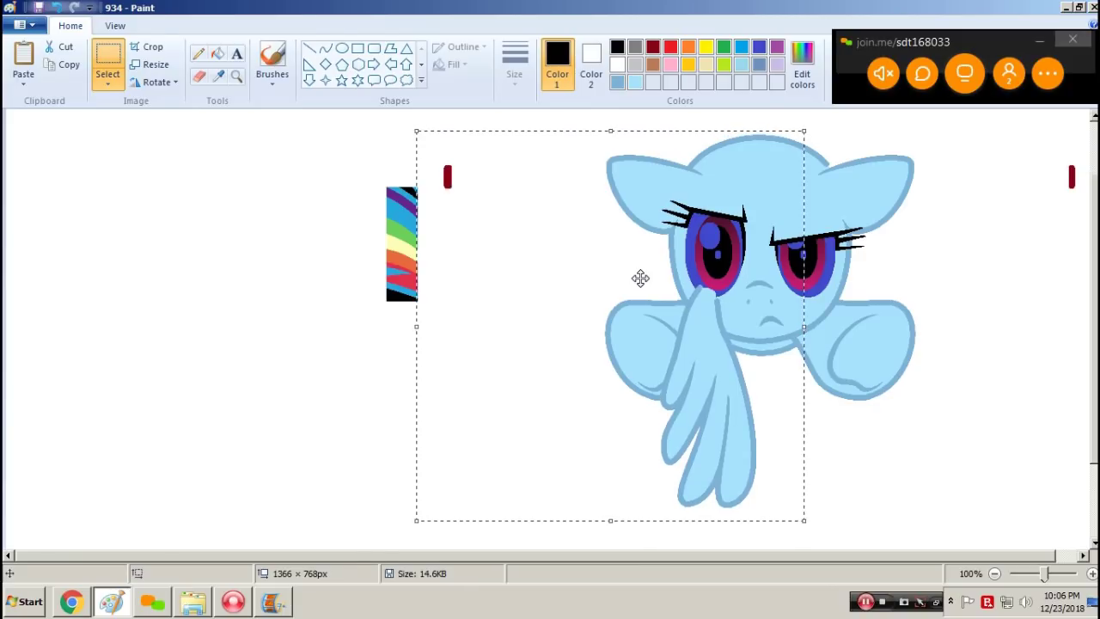
Step: Place a horizontally flipped copy of the long wing symmetrically on the other side of the pony in picture 934
{"action": "left_click_drag", "start_coordinate": [640, 277], "coordinate": [939, 276]}
{"action": "key", "text": "Down"}
{"action": "key", "text": "Up"}
{"action": "key", "text": "Left"}
{"action": "key", "text": "Right"}
{"action": "key", "text": "Right"}
{"action": "left_click_drag", "start_coordinate": [877, 316], "coordinate": [876, 315]}
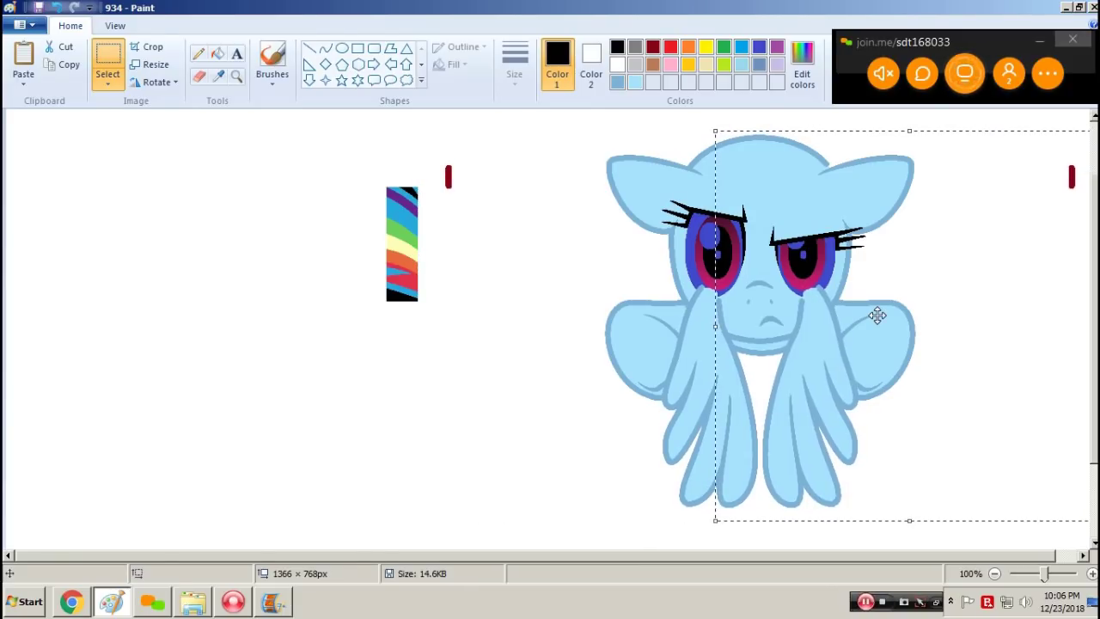
Step: Put both long wings behind the pony in picture 934 by laying a copy of the wingless pony over them
{"action": "scroll", "coordinate": [283, 140], "scroll_direction": "down", "scroll_amount": 1}
{"action": "key", "text": "ctrl+z"}
{"action": "key", "text": "ctrl+z"}
{"action": "key", "text": "ctrl+z"}
{"action": "key", "text": "ctrl+z"}
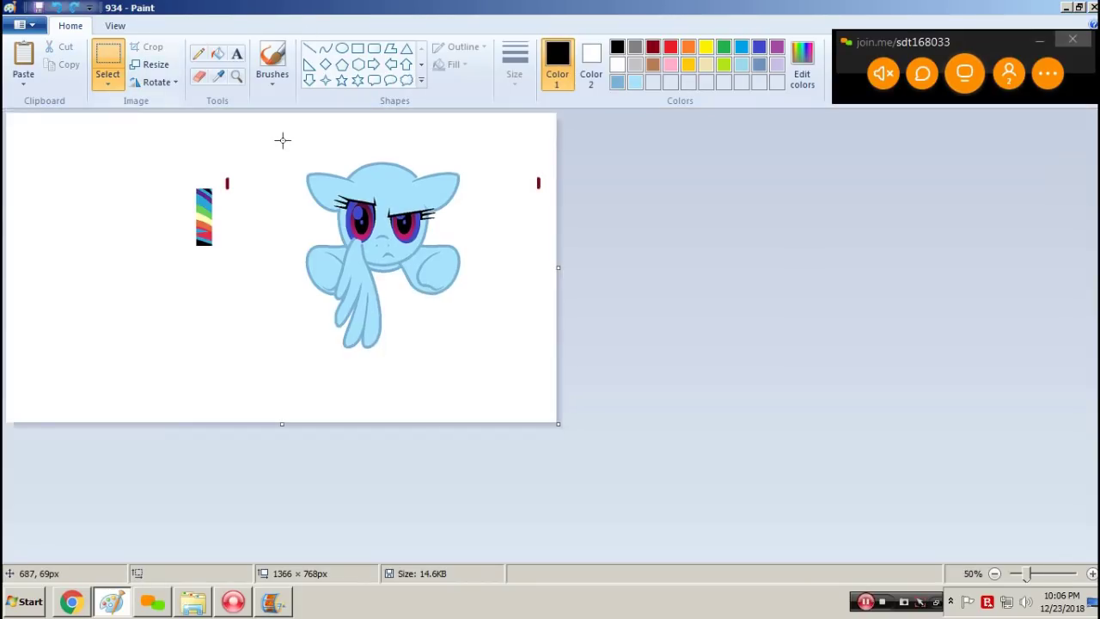
{"action": "key", "text": "ctrl+y"}
{"action": "key", "text": "ctrl+y"}
{"action": "key", "text": "ctrl+y"}
{"action": "key", "text": "ctrl+y"}
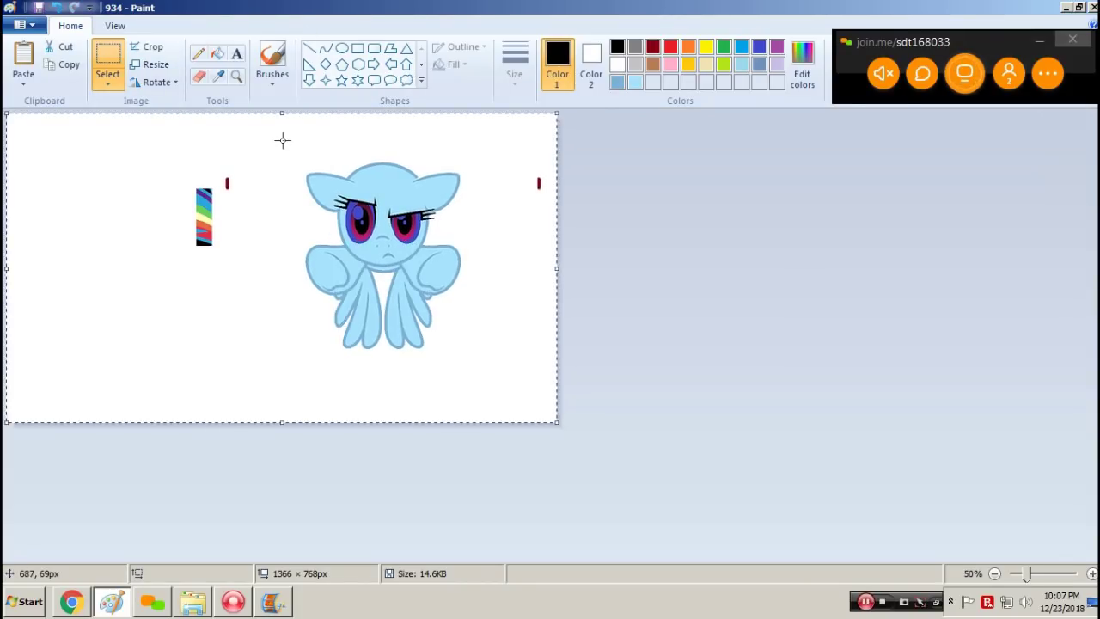
Step: Save the pony with the long wings as a new PNG picture named 942 in the htffirf3 folder
{"action": "scroll", "coordinate": [283, 140], "scroll_direction": "up", "scroll_amount": 1}
{"action": "key", "text": "F12"}
{"action": "type", "text": "942"}
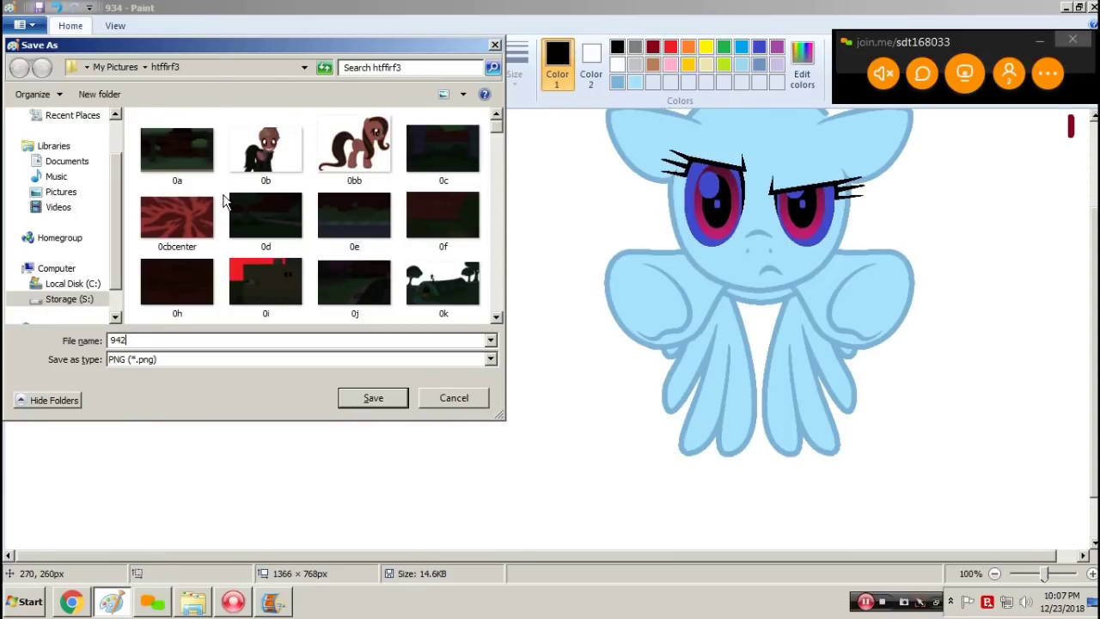
{"action": "key", "text": "Return"}
{"action": "key", "text": "Return"}
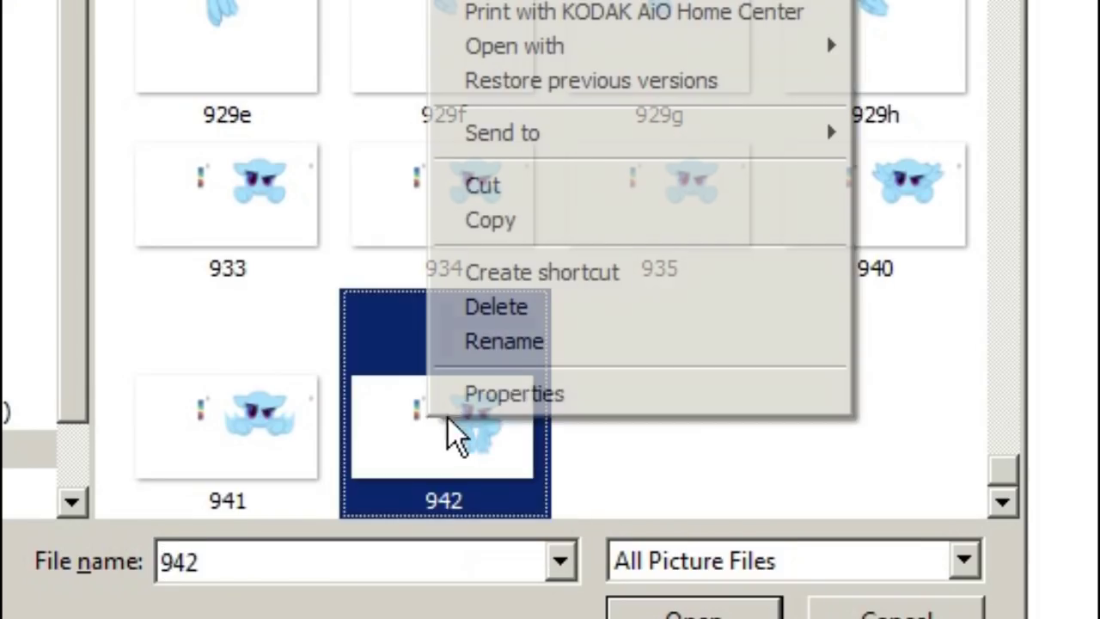
Step: Rename the picture file 942 as 943
{"action": "left_click", "coordinate": [550, 344]}
{"action": "left_click", "coordinate": [486, 505]}
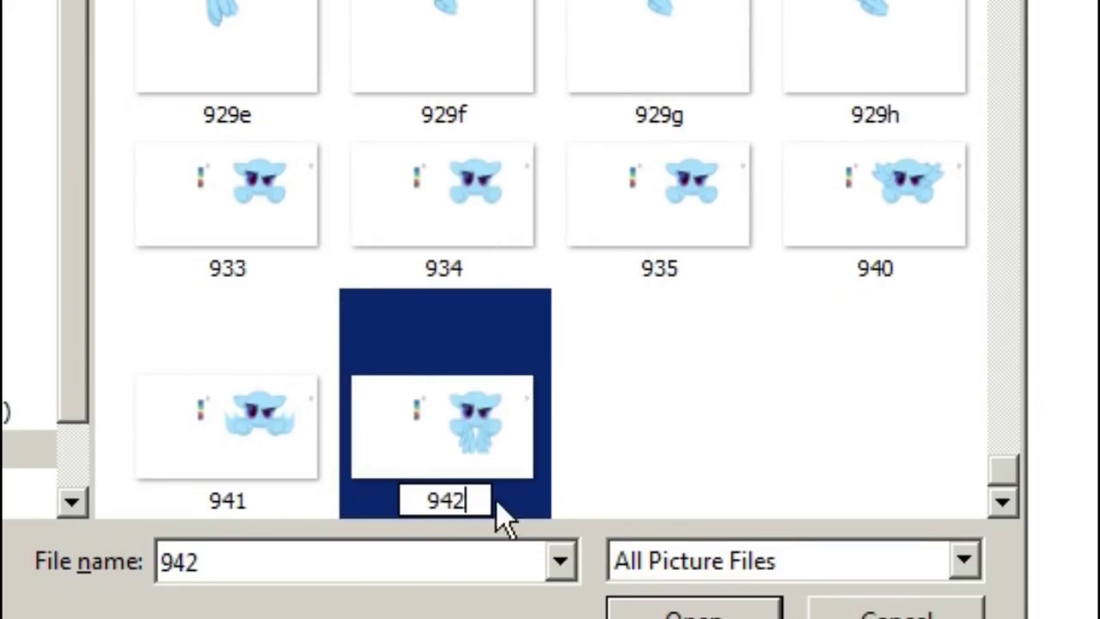
{"action": "key", "text": "BackSpace"}
{"action": "type", "text": "3"}
{"action": "left_click", "coordinate": [630, 445]}
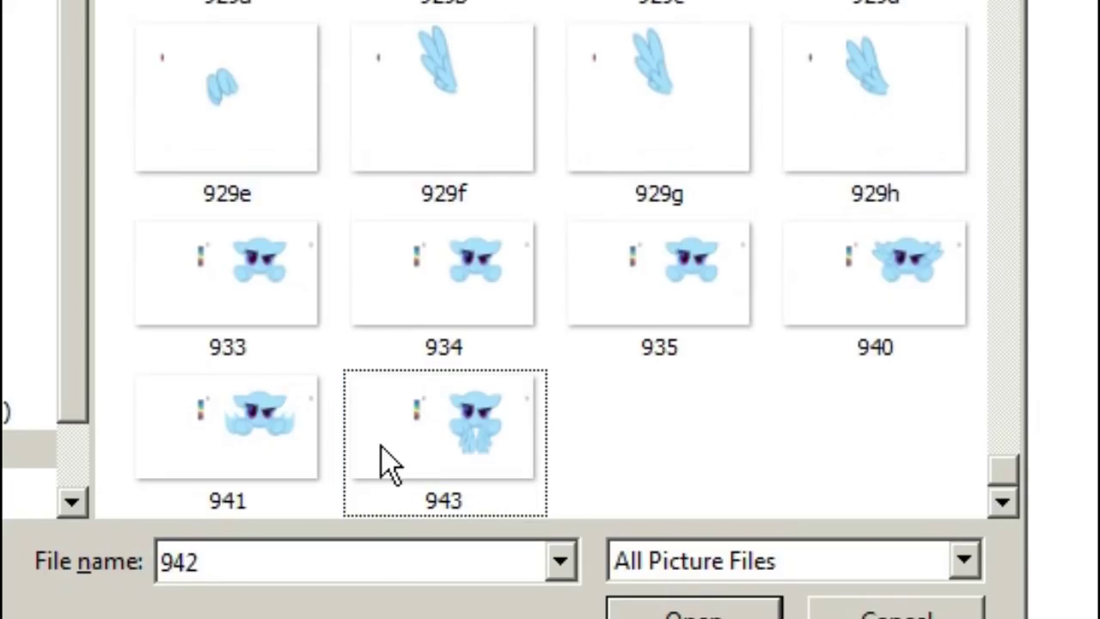
Step: Rename the picture file 941 as 942
{"action": "left_click", "coordinate": [248, 441]}
{"action": "right_click", "coordinate": [287, 443]}
{"action": "left_click", "coordinate": [378, 370]}
{"action": "left_click", "coordinate": [256, 501]}
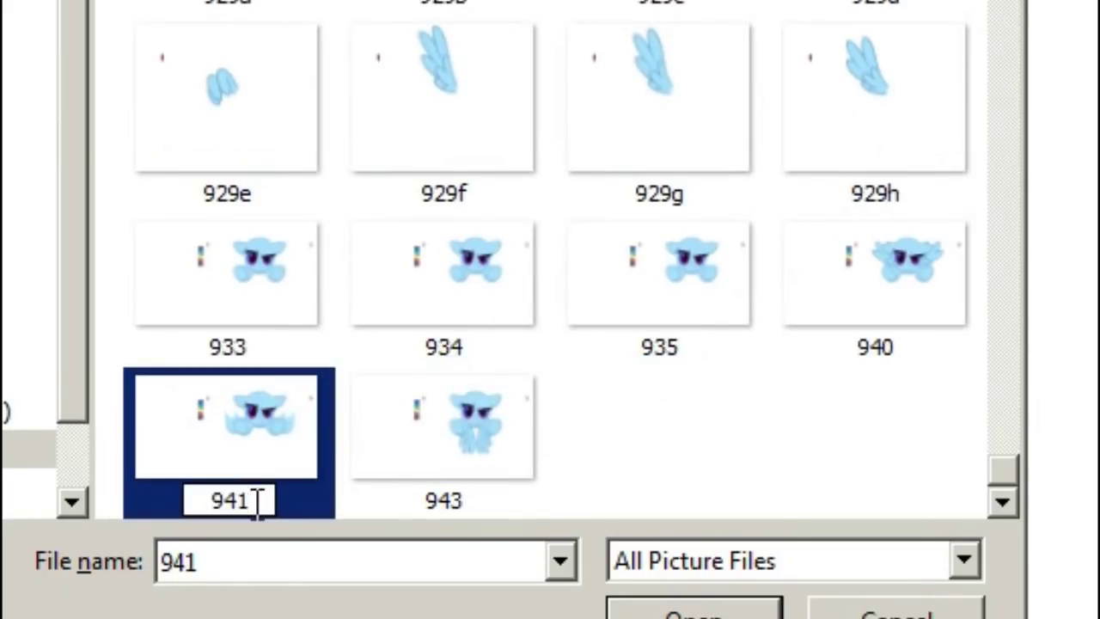
{"action": "key", "text": "BackSpace"}
{"action": "type", "text": "2"}
{"action": "key", "text": "Return"}
Step: Rename the picture file 940 as 941
{"action": "right_click", "coordinate": [813, 249]}
{"action": "key", "text": "m"}
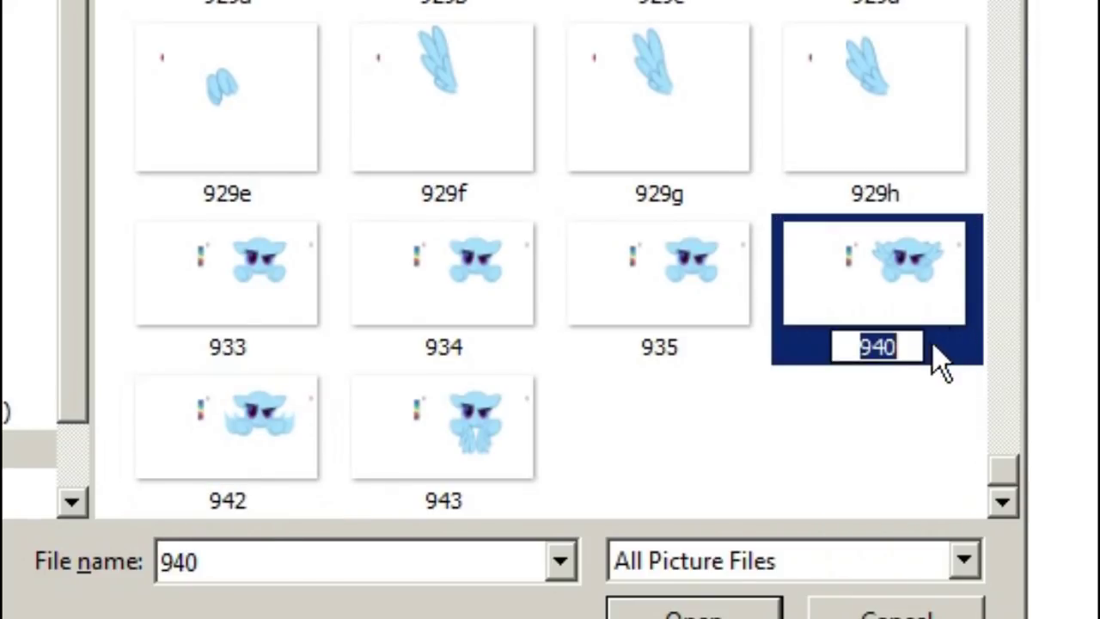
{"action": "left_click", "coordinate": [919, 346]}
{"action": "key", "text": "BackSpace"}
{"action": "type", "text": "1"}
{"action": "key", "text": "Return"}
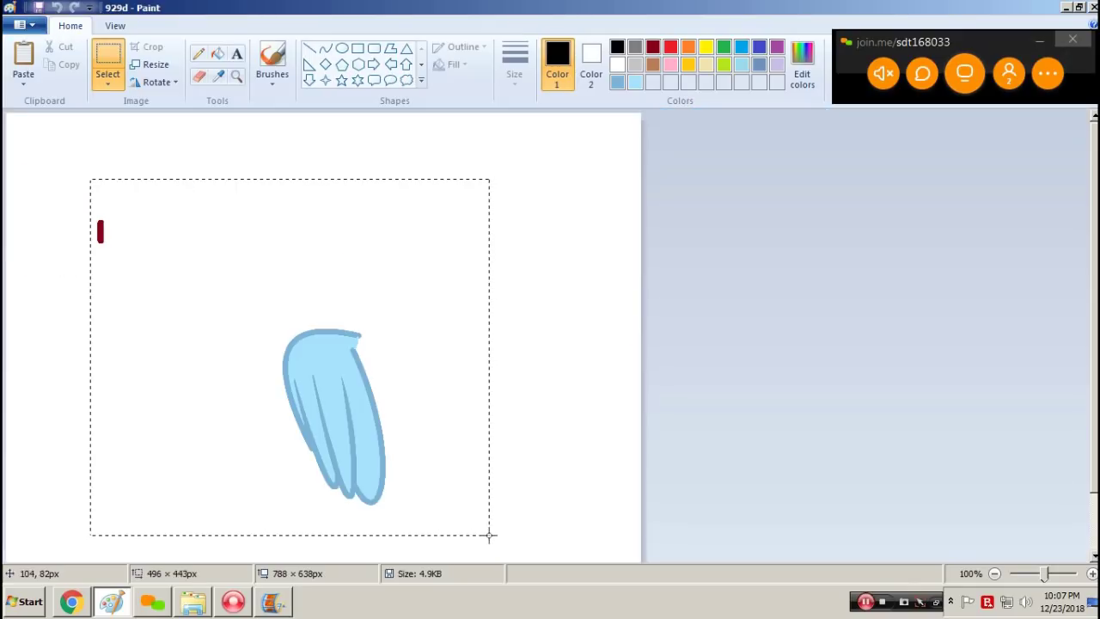
Step: Copy the wing with its red line from picture 929d into pony picture 935 and align a mirrored pair with the red lines
{"action": "left_click_drag", "start_coordinate": [489, 533], "coordinate": [489, 535]}
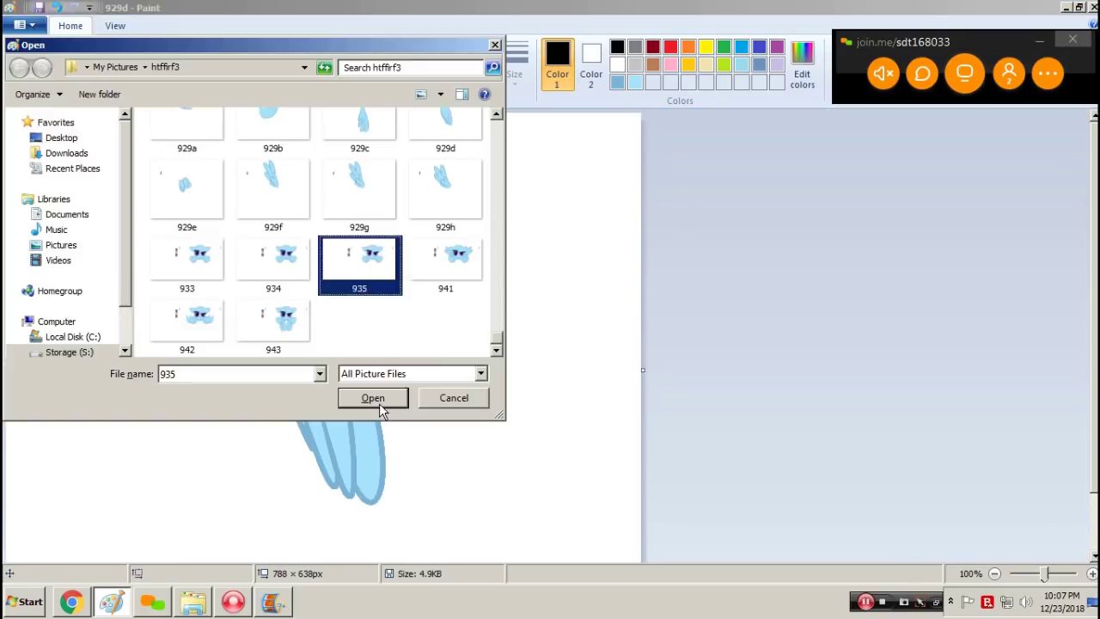
{"action": "left_click", "coordinate": [379, 402]}
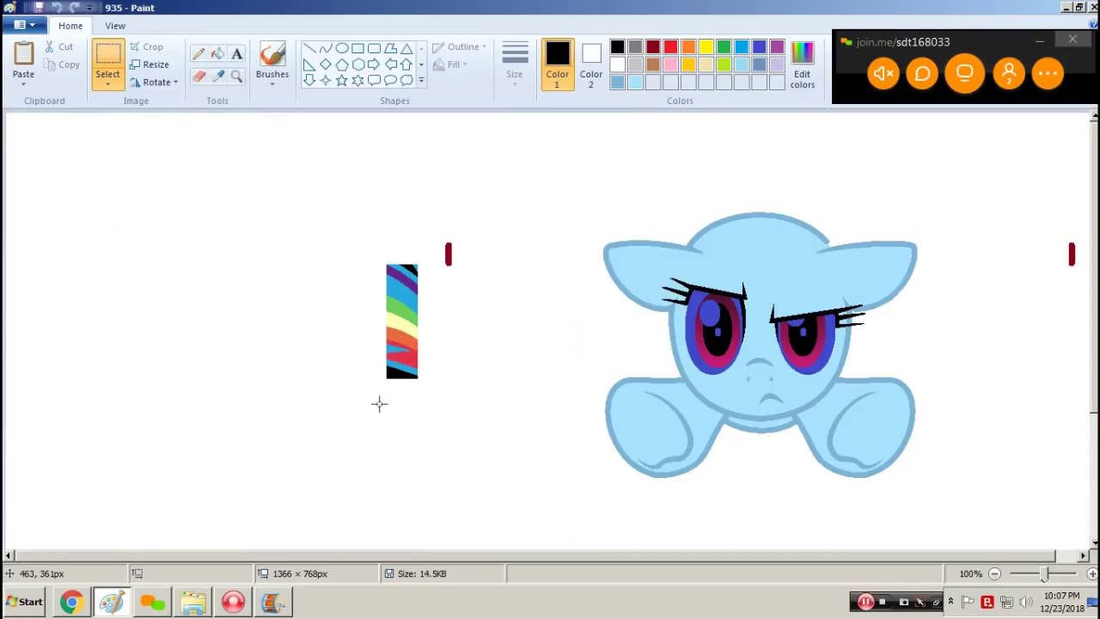
{"action": "key", "text": "ctrl+v"}
{"action": "left_click_drag", "start_coordinate": [162, 252], "coordinate": [603, 307]}
{"action": "key", "text": "Up"}
{"action": "key", "text": "Right"}
{"action": "key", "text": "Right"}
{"action": "key", "text": "Right"}
Step: Put both wings behind the pony in picture 935 by laying a copy of the wingless pony over them
{"action": "left_click", "coordinate": [237, 75]}
{"action": "right_click", "coordinate": [354, 159]}
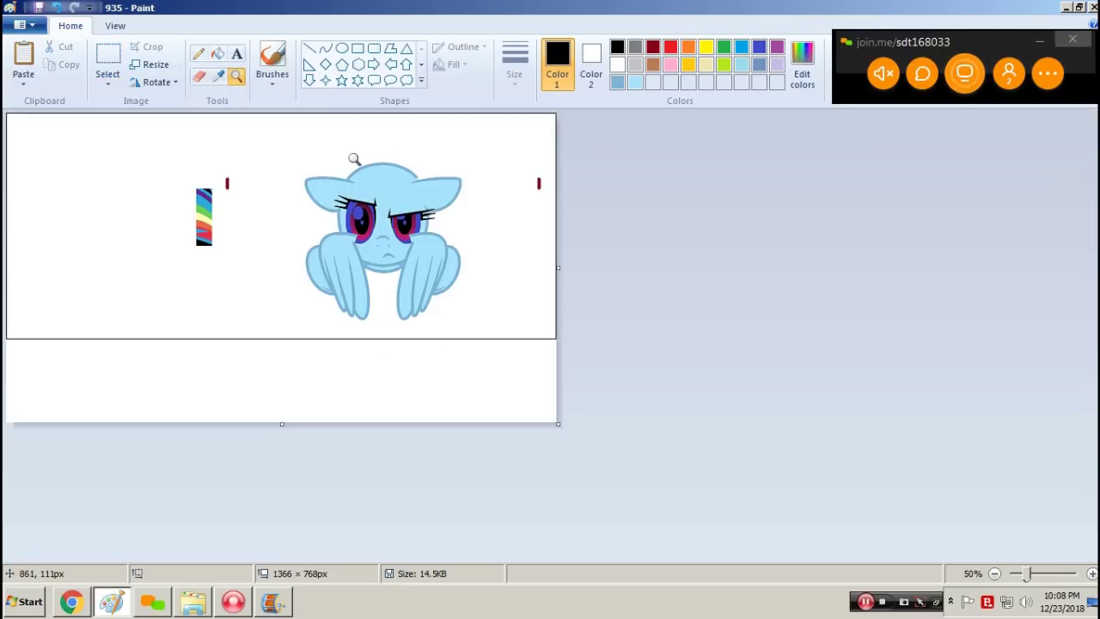
{"action": "key", "text": "ctrl+z"}
{"action": "key", "text": "ctrl+z"}
{"action": "key", "text": "ctrl+z"}
{"action": "key", "text": "ctrl+z"}
{"action": "key", "text": "ctrl+z"}
{"action": "key", "text": "ctrl+z"}
{"action": "key", "text": "ctrl+y"}
{"action": "key", "text": "ctrl+y"}
{"action": "key", "text": "ctrl+y"}
{"action": "key", "text": "ctrl+y"}
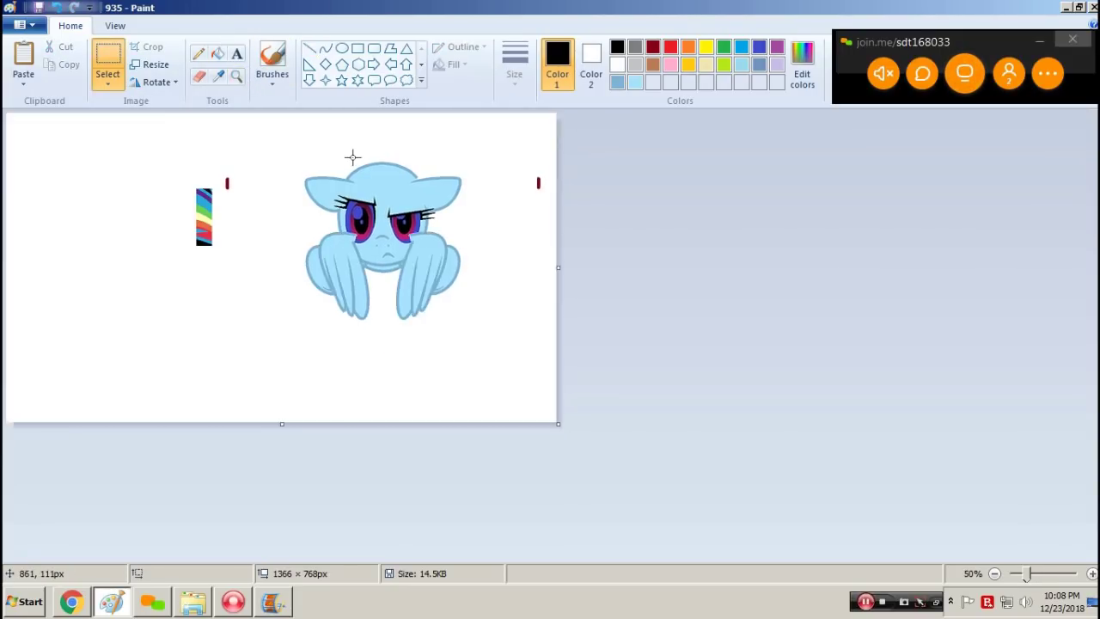
Step: Save the winged pony from picture 935 as a new PNG picture named 944
{"action": "left_click", "coordinate": [236, 76]}
{"action": "left_click", "coordinate": [258, 163]}
{"action": "key", "text": "F12"}
{"action": "type", "text": "94"}
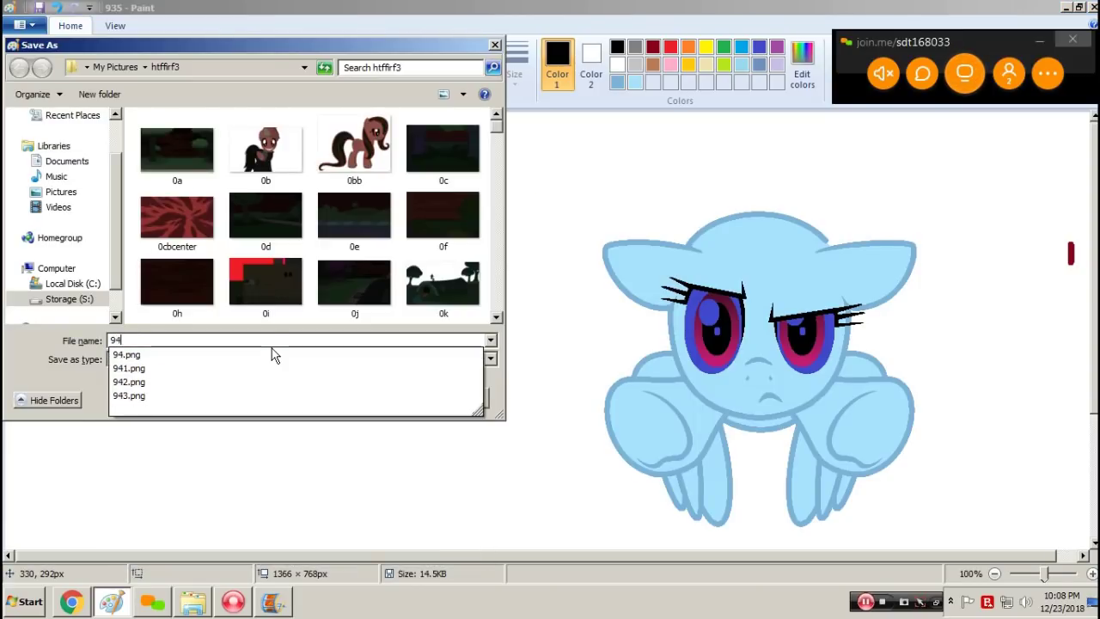
{"action": "type", "text": "4"}
{"action": "key", "text": "Return"}
{"action": "key", "text": "Return"}
Step: Open wing picture 929e and select the small folded wing together with its dark red line for copying
{"action": "key", "text": "ctrl+o"}
{"action": "left_click_drag", "start_coordinate": [496, 126], "coordinate": [494, 317]}
{"action": "left_click", "coordinate": [461, 203]}
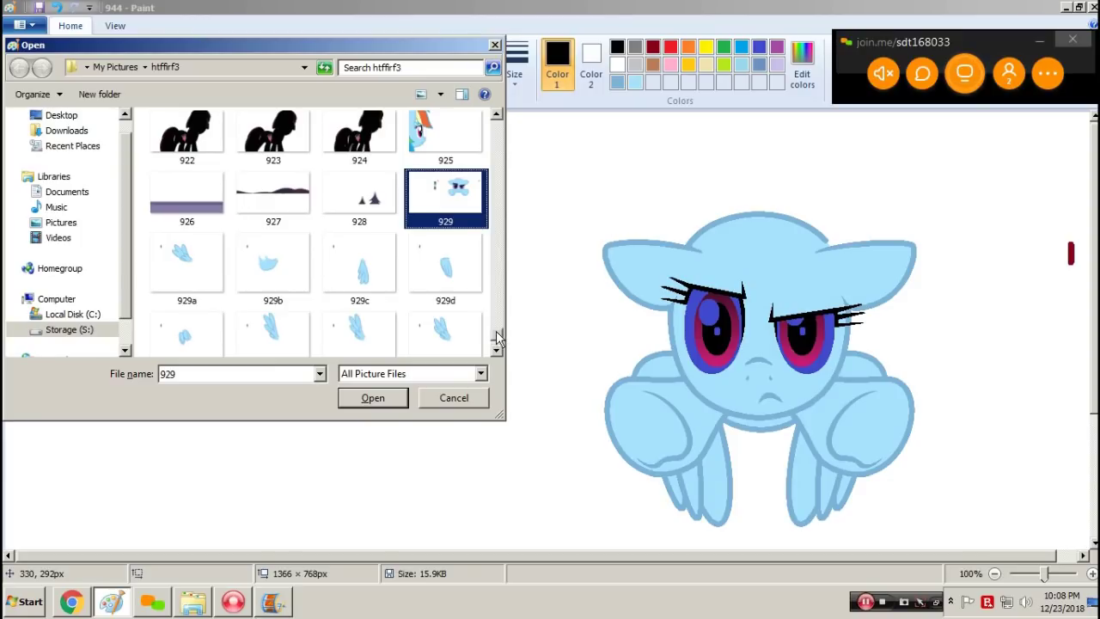
{"action": "scroll", "coordinate": [497, 337], "scroll_direction": "down", "scroll_amount": 2}
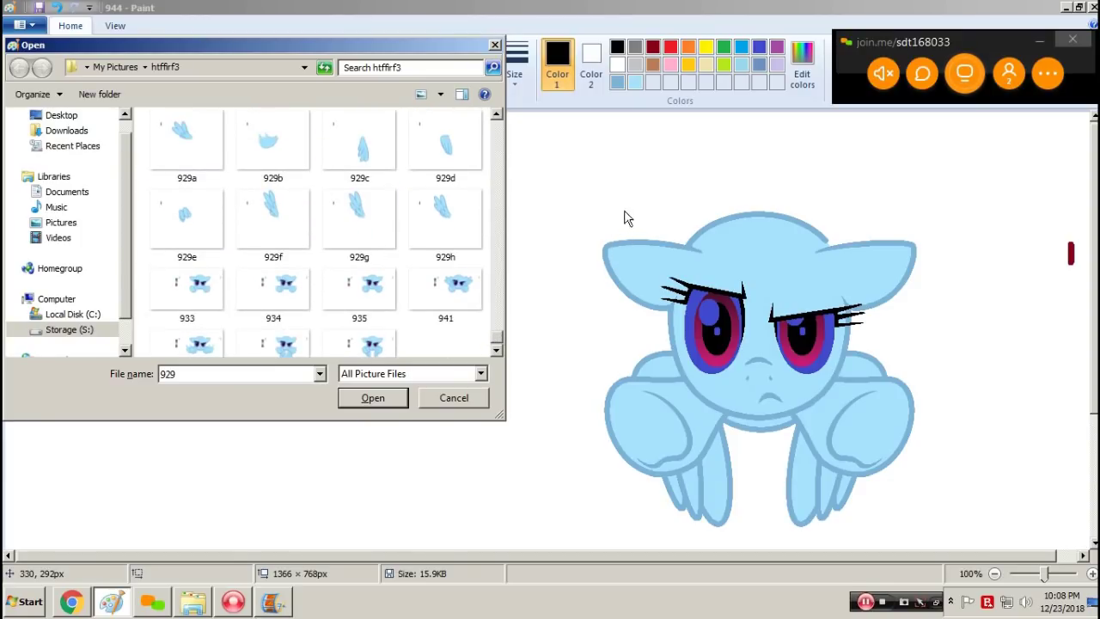
{"action": "left_click", "coordinate": [192, 166]}
{"action": "scroll", "coordinate": [192, 167], "scroll_direction": "up", "scroll_amount": 1}
{"action": "left_click", "coordinate": [453, 295]}
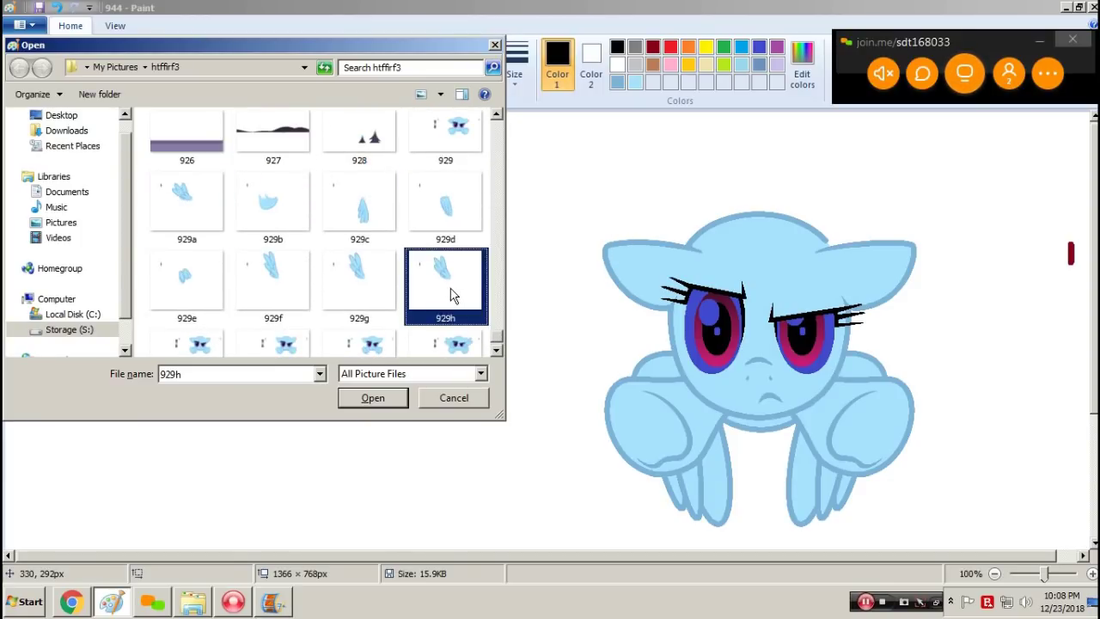
{"action": "key", "text": "Return"}
{"action": "left_click", "coordinate": [107, 64]}
{"action": "left_click_drag", "start_coordinate": [75, 180], "coordinate": [412, 432]}
Step: Open pony picture 929 and paste the folded wing on both sides, mirrored and aligned with the red lines
{"action": "key", "text": "ctrl+o"}
{"action": "type", "text": "929"}
{"action": "key", "text": "Return"}
{"action": "key", "text": "ctrl+v"}
{"action": "left_click_drag", "start_coordinate": [181, 257], "coordinate": [582, 350]}
{"action": "key", "text": "Left"}
{"action": "key", "text": "Left"}
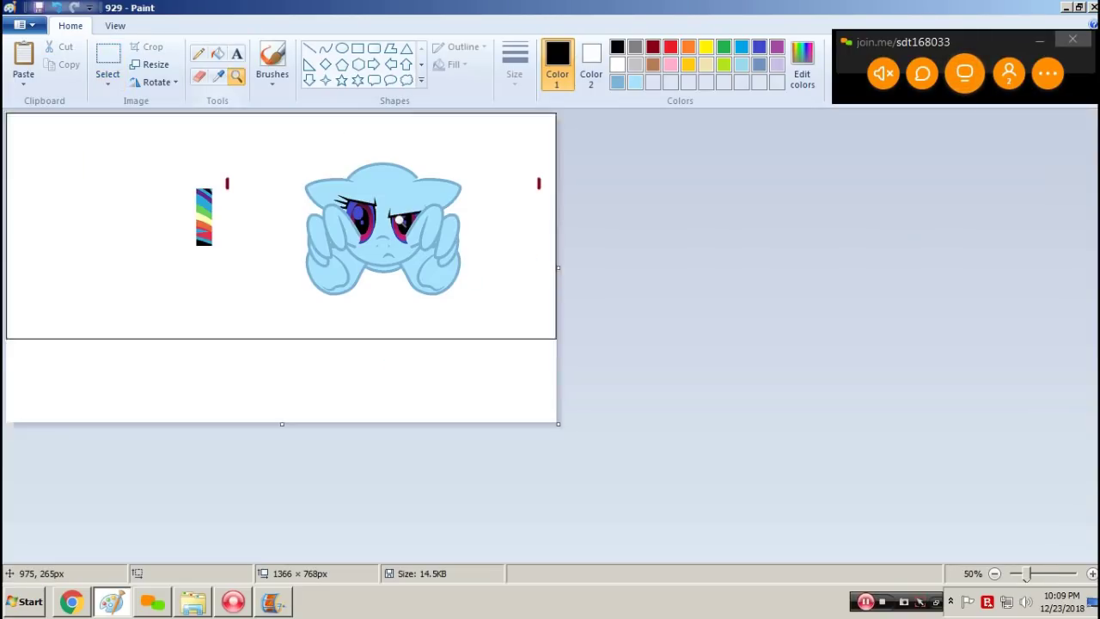
Step: Put both folded wings behind the pony in picture 929 by pasting a copy of the wingless pony over them
{"action": "key", "text": "ctrl+z"}
{"action": "key", "text": "ctrl+z"}
{"action": "key", "text": "ctrl+a"}
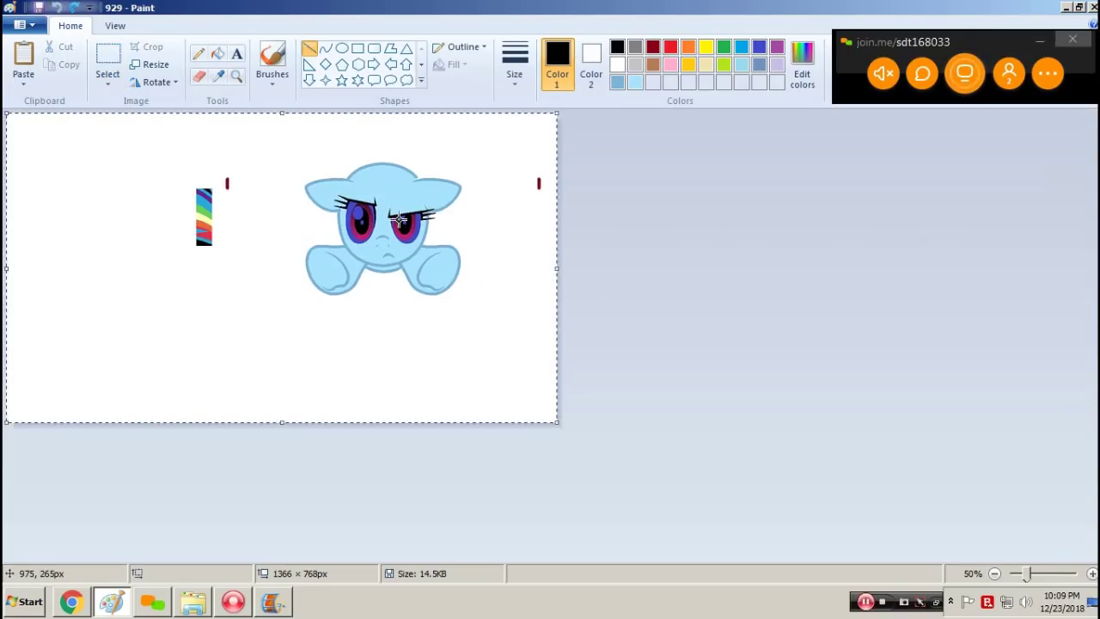
{"action": "key", "text": "ctrl+c"}
{"action": "key", "text": "ctrl+y"}
{"action": "key", "text": "ctrl+y"}
{"action": "key", "text": "ctrl+v"}
Step: Save the pony with the folded wings as a new picture named 945 in the htffirf3 folder
{"action": "type", "text": "9"}
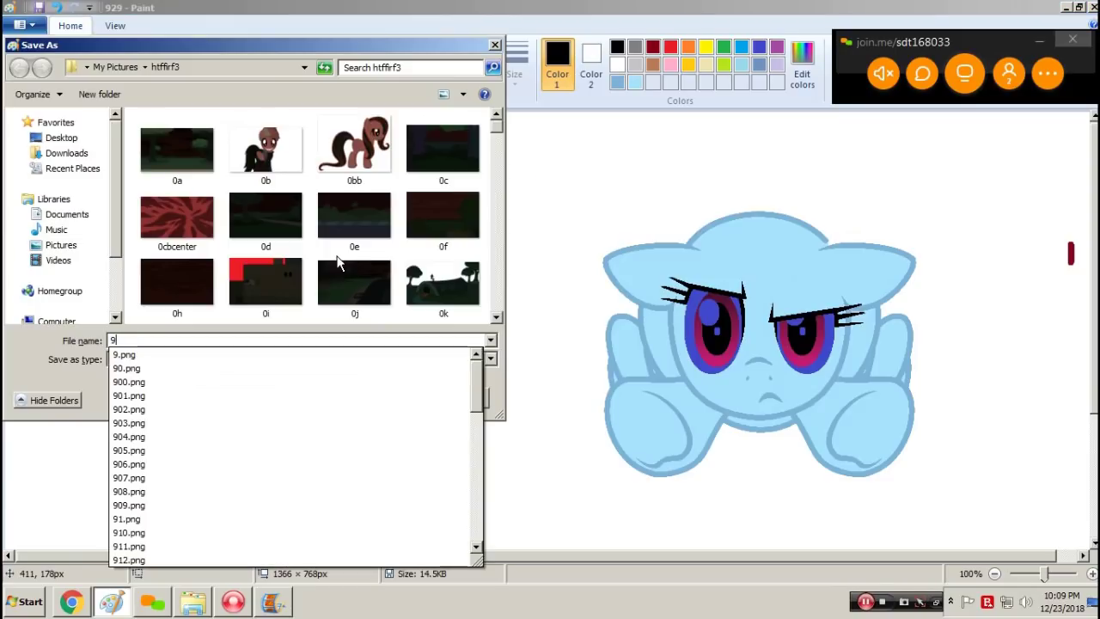
{"action": "type", "text": "45"}
{"action": "key", "text": "Return"}
{"action": "key", "text": "Return"}
Step: Open wing picture 929f and select the raised wing together with its dark red line for copying
{"action": "key", "text": "ctrl+o"}
{"action": "left_click_drag", "start_coordinate": [496, 127], "coordinate": [521, 351]}
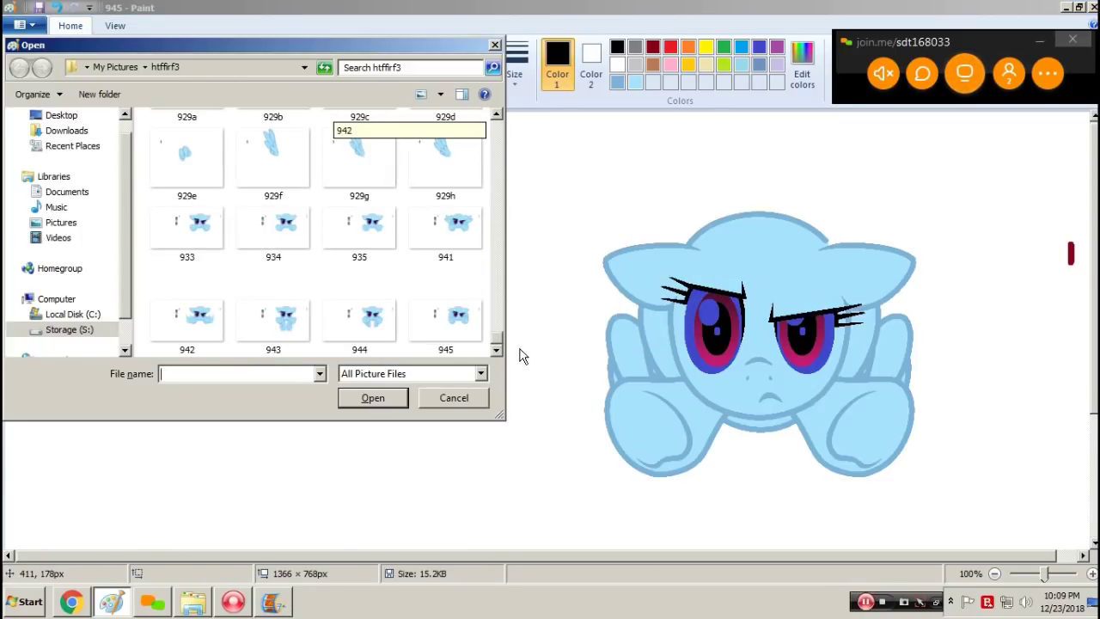
{"action": "left_click", "coordinate": [282, 167]}
{"action": "left_click", "coordinate": [372, 397]}
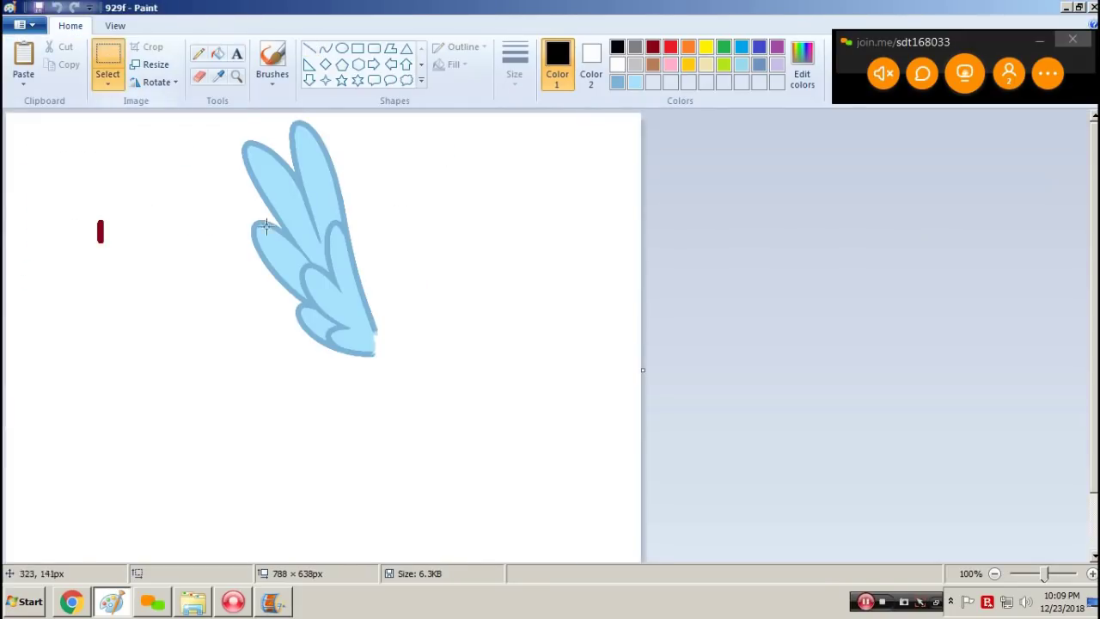
{"action": "left_click_drag", "start_coordinate": [67, 92], "coordinate": [68, 93]}
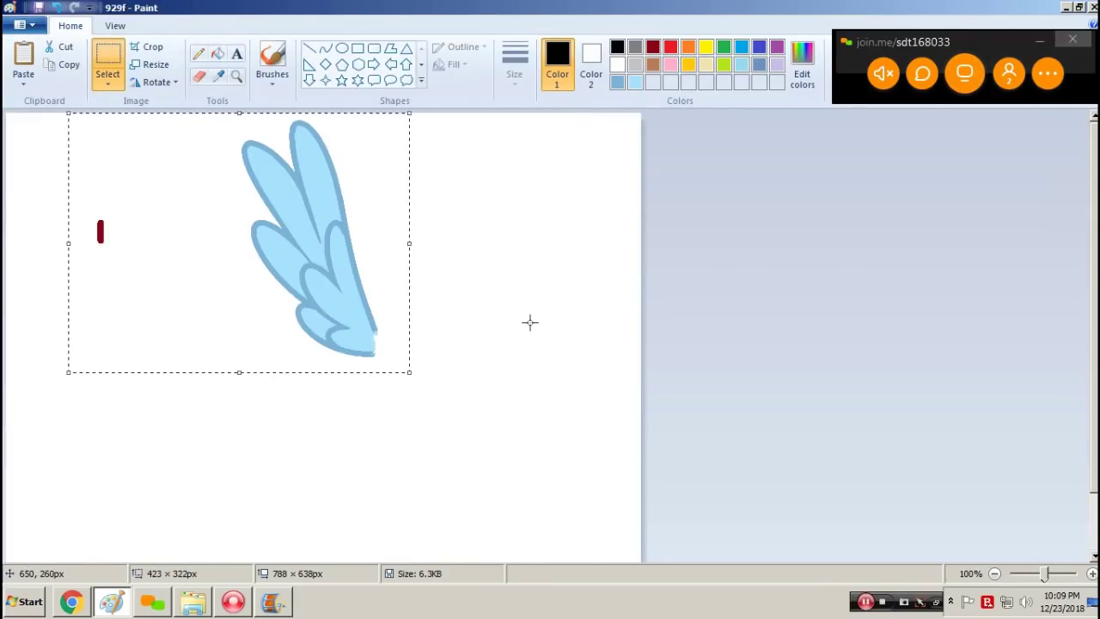
Step: Open pony picture 933 and paste the raised wing, aligning its red line with the one beside the rainbow swatch
{"action": "key", "text": "ctrl+o"}
{"action": "type", "text": "933"}
{"action": "key", "text": "Return"}
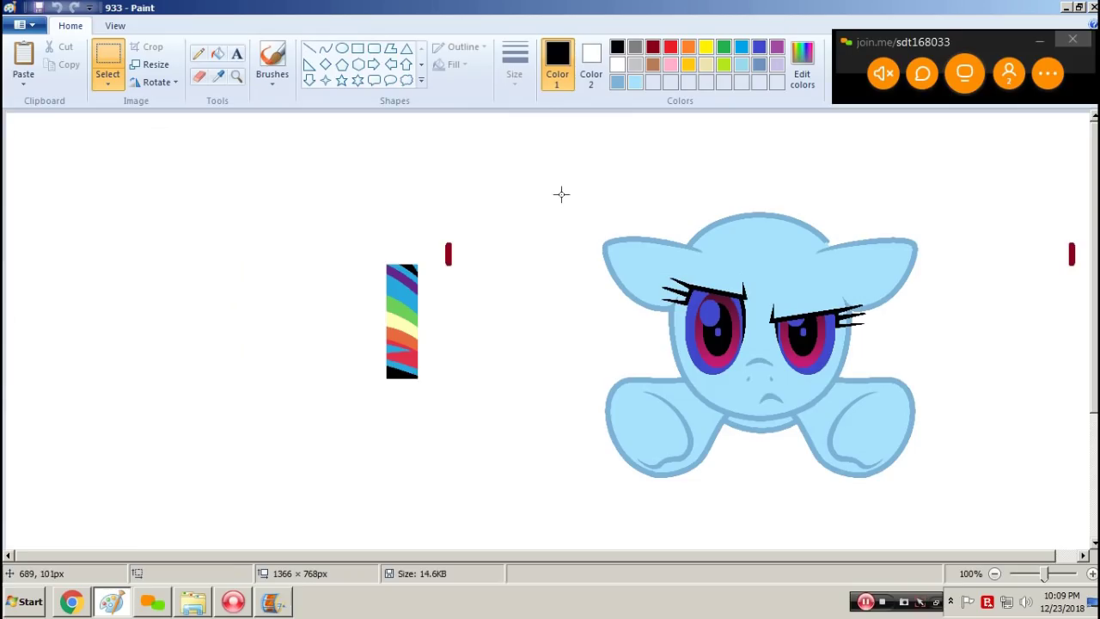
{"action": "key", "text": "ctrl+v"}
{"action": "left_click_drag", "start_coordinate": [297, 229], "coordinate": [640, 255]}
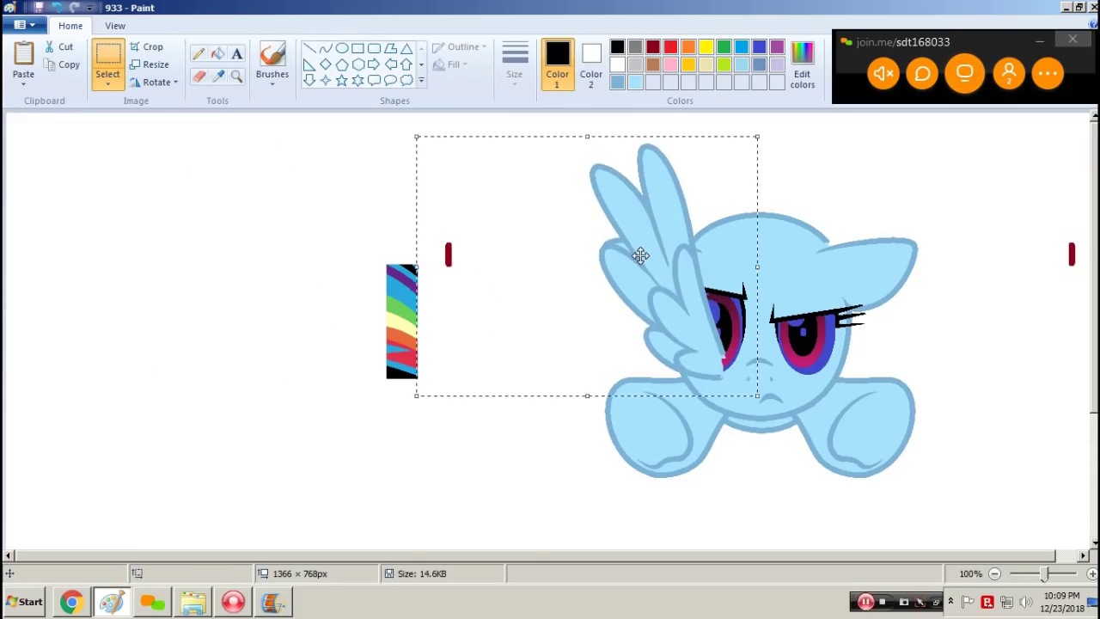
Step: Put both raised wings behind the pony in picture 933 by pasting a copy of the wingless pony over them
{"action": "key", "text": "ctrl+z"}
{"action": "key", "text": "ctrl+z"}
{"action": "key", "text": "ctrl+z"}
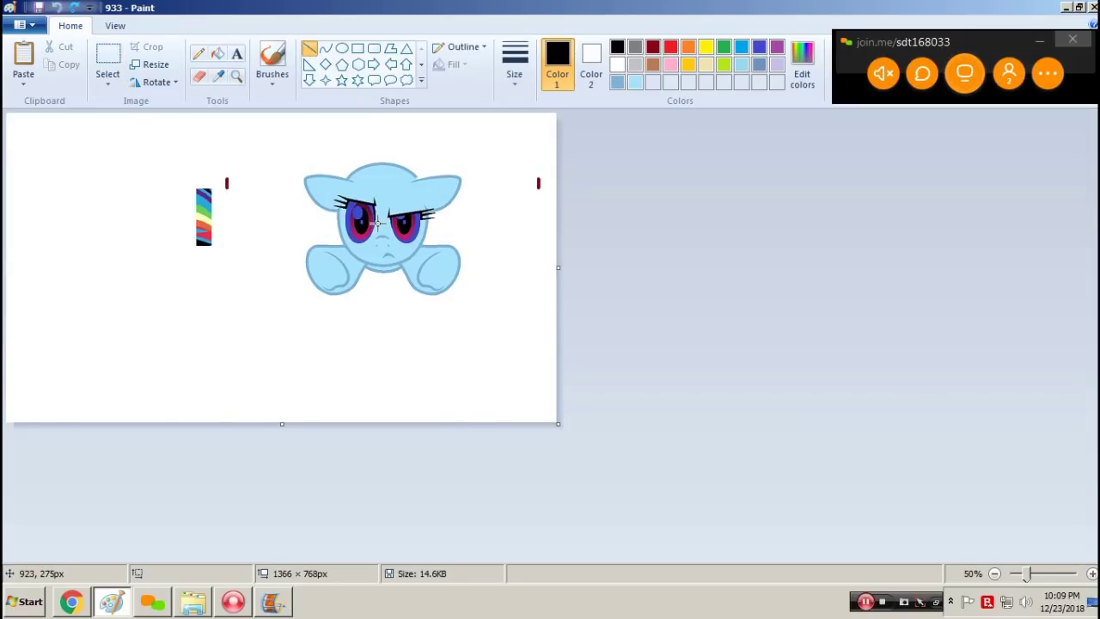
{"action": "key", "text": "ctrl+a"}
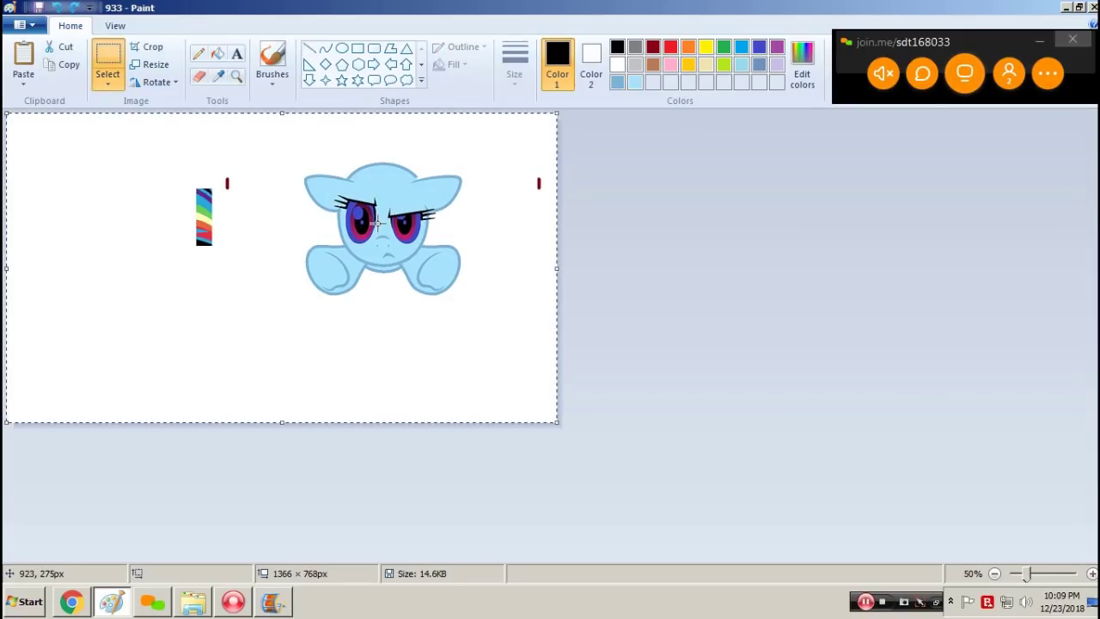
{"action": "key", "text": "ctrl+y"}
{"action": "key", "text": "ctrl+y"}
{"action": "key", "text": "ctrl+y"}
{"action": "key", "text": "ctrl+v"}
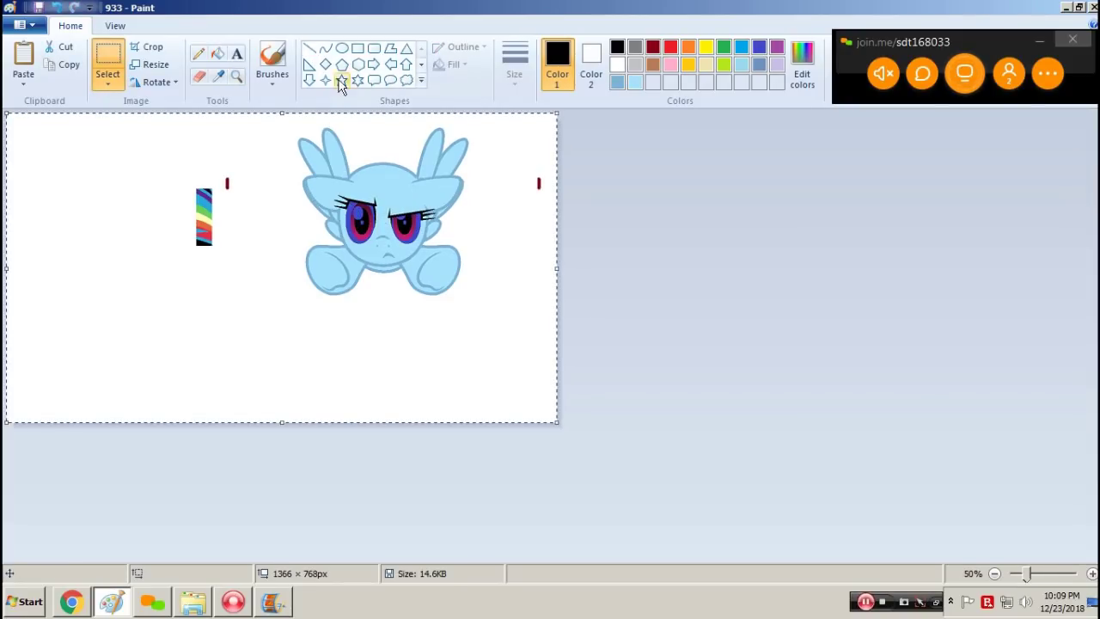
Step: Save the pony with the raised wings as a new picture named 946 in the htffirf3 folder
{"action": "left_click", "coordinate": [237, 78]}
{"action": "left_click", "coordinate": [273, 168]}
{"action": "key", "text": "F12"}
{"action": "type", "text": "9"}
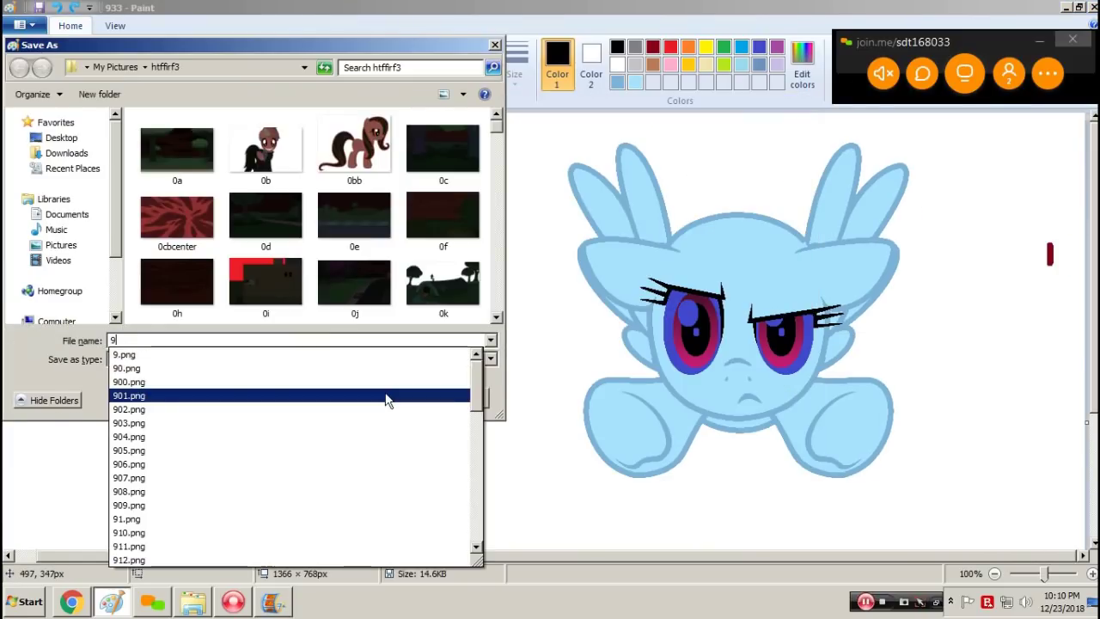
{"action": "type", "text": "46"}
{"action": "left_click", "coordinate": [385, 397]}
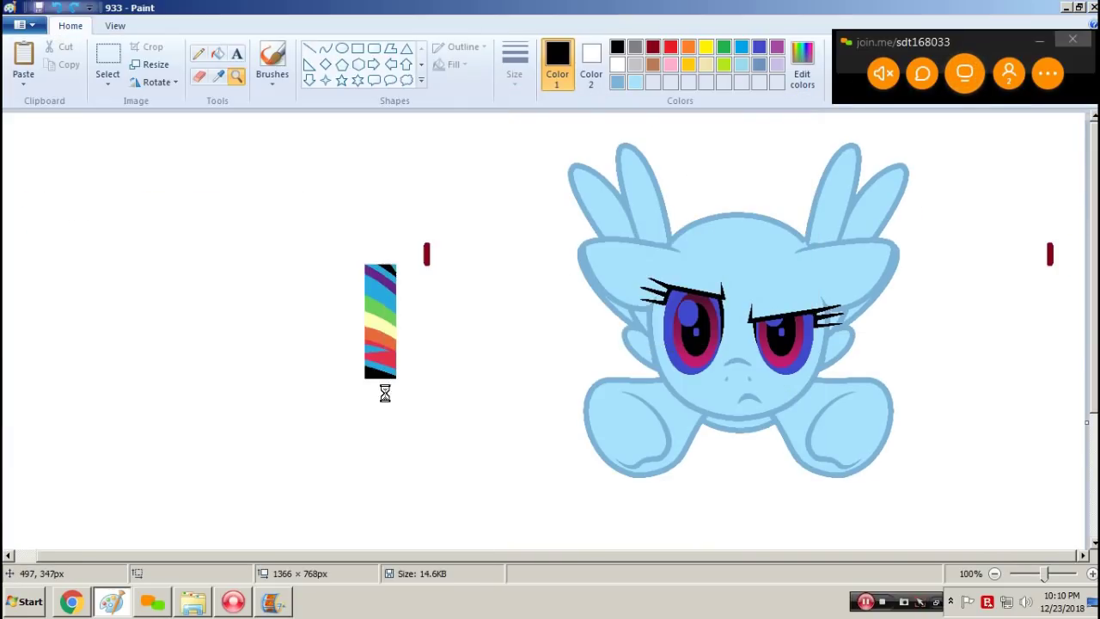
Step: Open wing picture 929g and select the raised wing together with its dark red line for copying
{"action": "key", "text": "ctrl+o"}
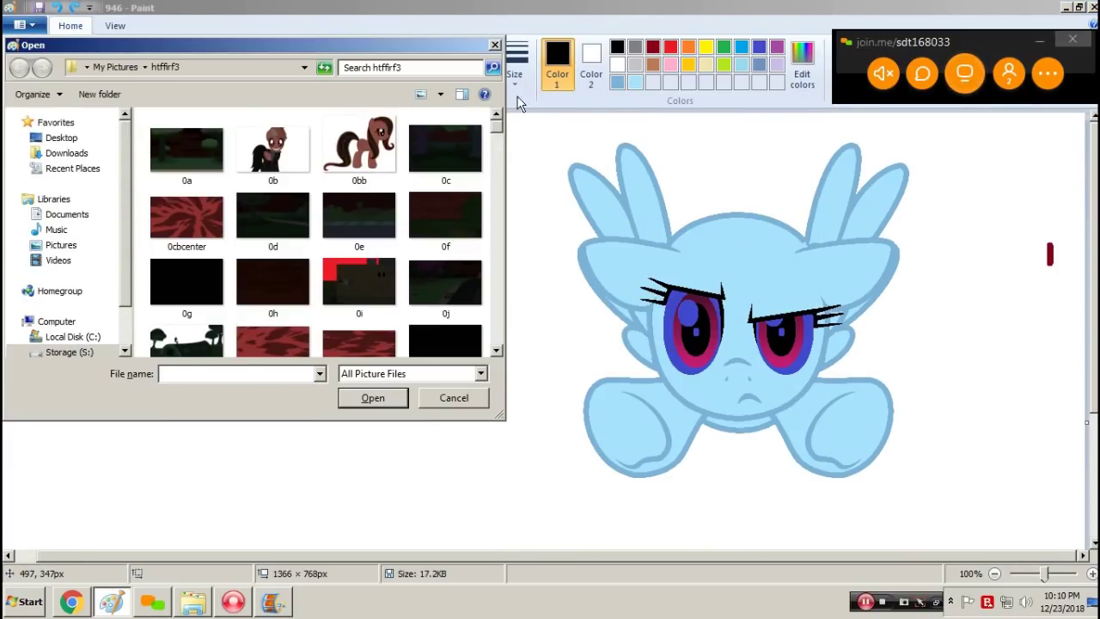
{"action": "left_click_drag", "start_coordinate": [497, 129], "coordinate": [415, 321]}
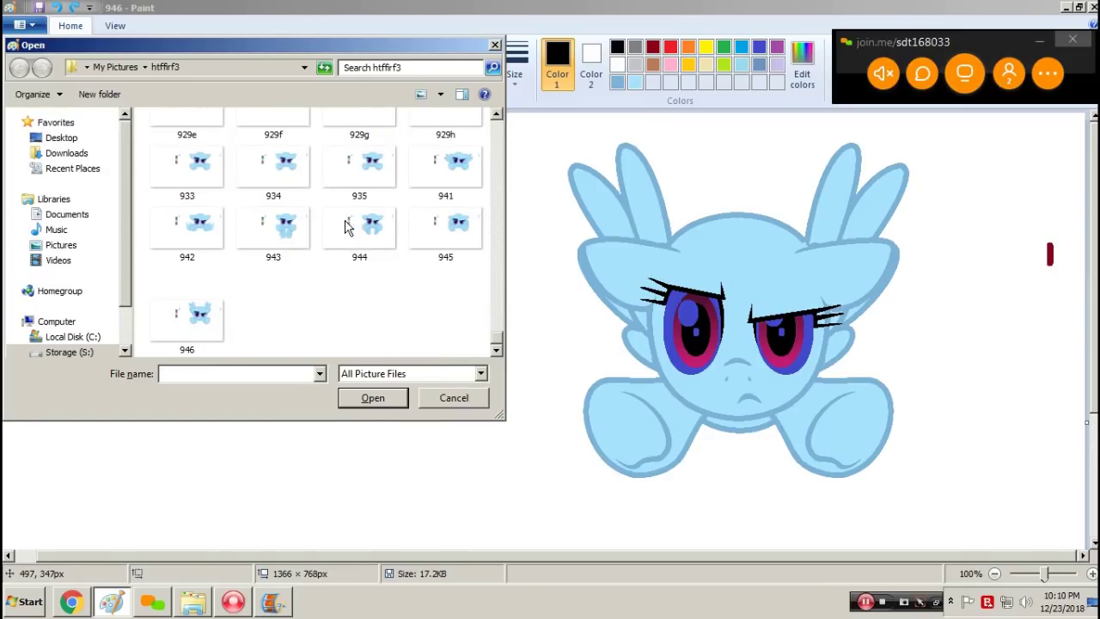
{"action": "double_click", "coordinate": [359, 128]}
{"action": "left_click_drag", "start_coordinate": [436, 399], "coordinate": [75, 114]}
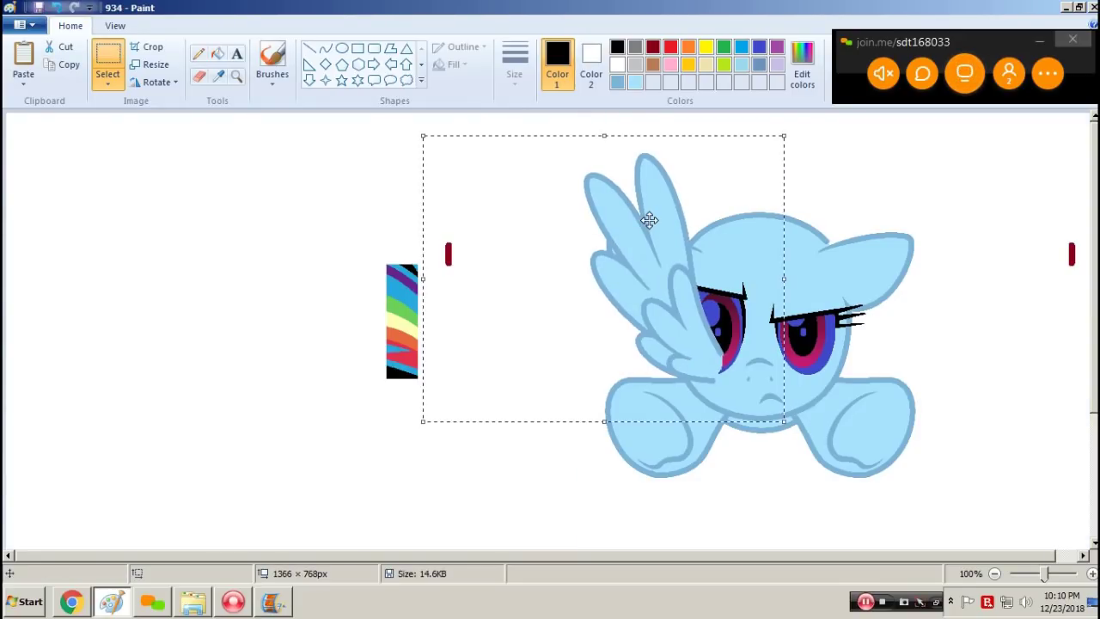
Step: Flip a second copy of the raised wing horizontally in picture 934 and align its line with the far reference line
{"action": "left_click_drag", "start_coordinate": [723, 290], "coordinate": [424, 325]}
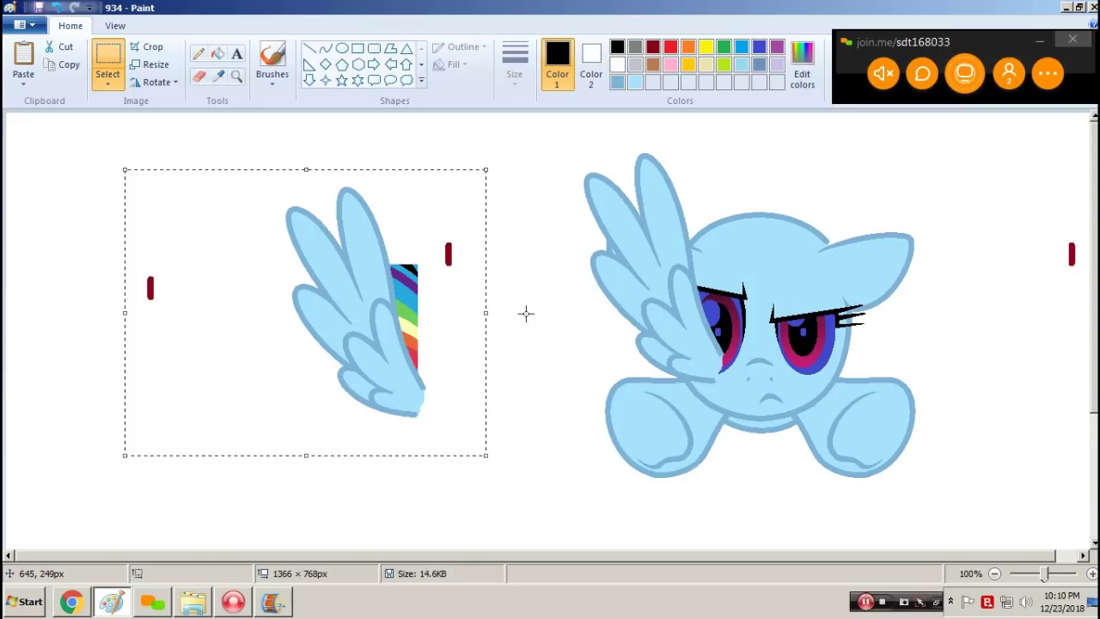
{"action": "right_click", "coordinate": [388, 326]}
{"action": "mouse_move", "coordinate": [429, 462]}
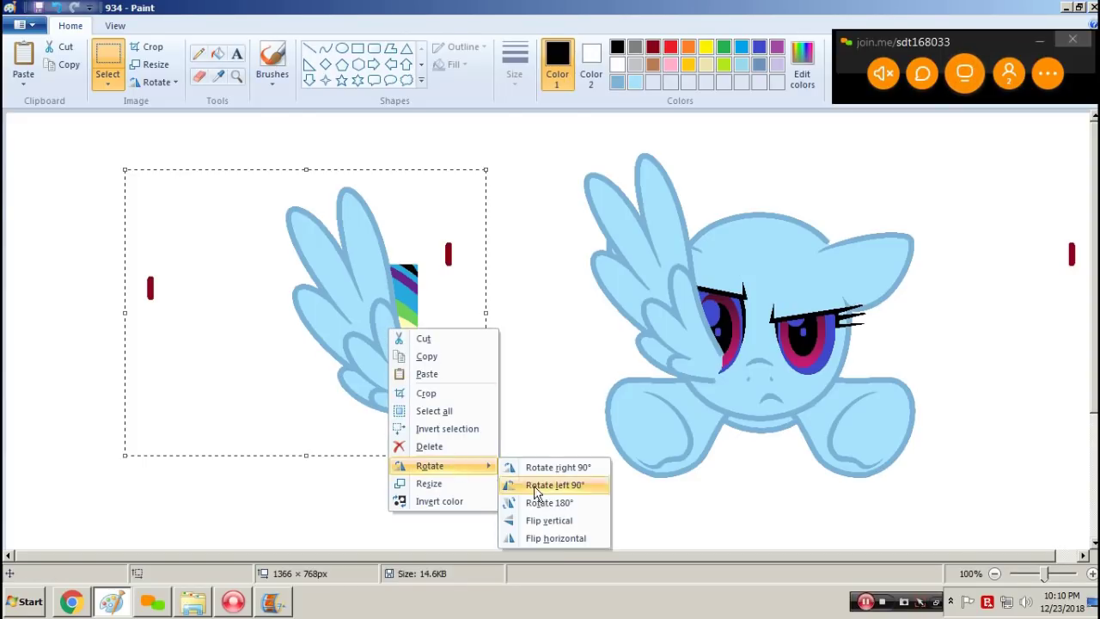
{"action": "left_click", "coordinate": [560, 540]}
{"action": "left_click_drag", "start_coordinate": [331, 298], "coordinate": [939, 264]}
Step: Put both raised wings behind the pony in picture 934 by restoring the wings under a copy of the wingless pony
{"action": "key", "text": "ctrl+z"}
{"action": "key", "text": "ctrl+z"}
{"action": "key", "text": "ctrl+z"}
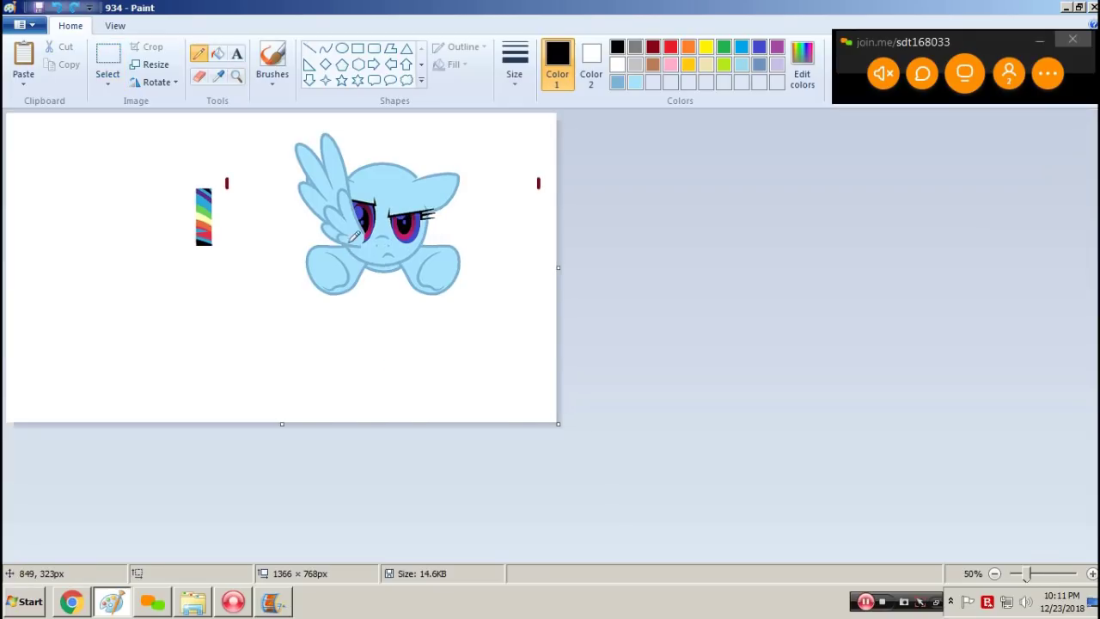
{"action": "key", "text": "ctrl+a"}
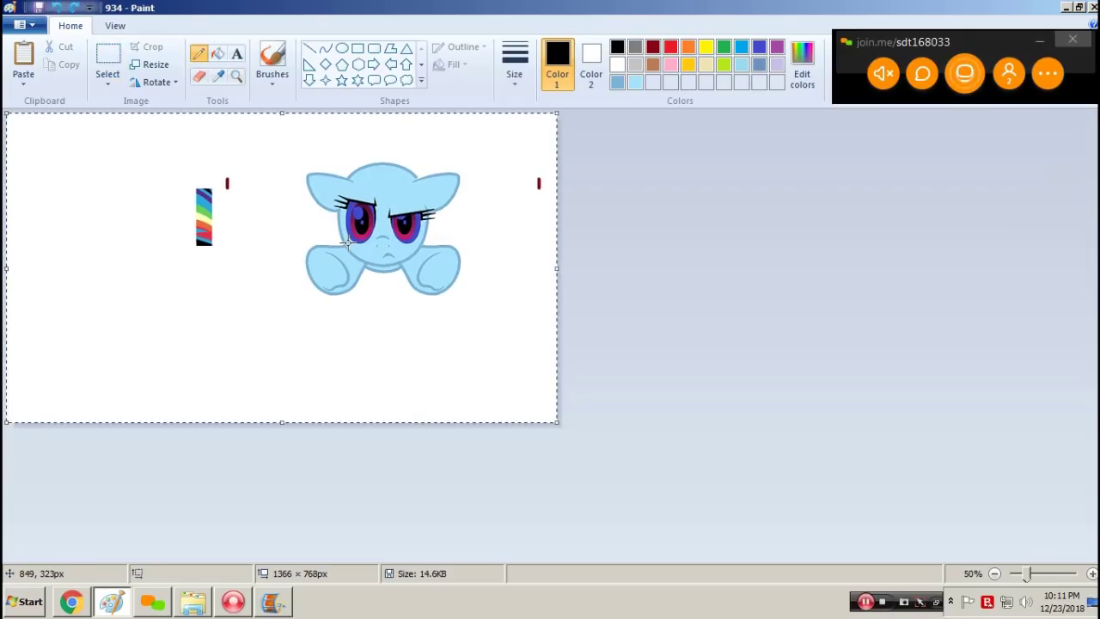
{"action": "key", "text": "ctrl+y"}
{"action": "key", "text": "ctrl+y"}
{"action": "key", "text": "ctrl+y"}
{"action": "scroll", "coordinate": [347, 243], "scroll_direction": "up", "scroll_amount": 1}
Step: Save the edited picture 934 as a new PNG named 947 in the htffirf3 folder
{"action": "key", "text": "F12"}
{"action": "type", "text": "947"}
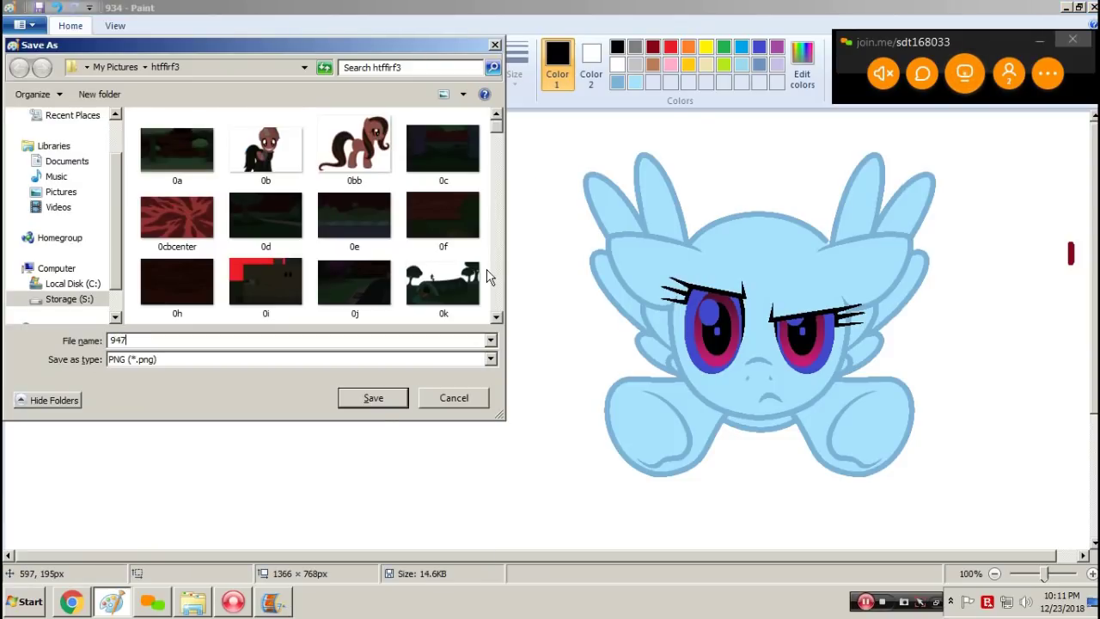
{"action": "key", "text": "Return"}
{"action": "key", "text": "Return"}
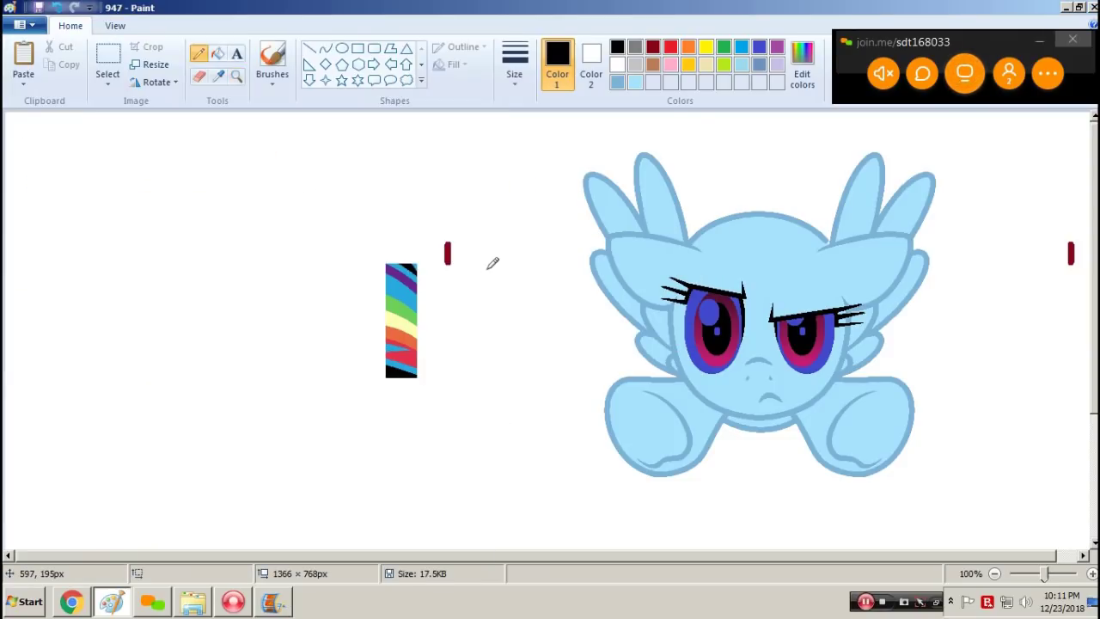
Step: Paste the copied wing into pony picture 935, aligning its red line with the one beside the rainbow swatch
{"action": "key", "text": "alt+Tab"}
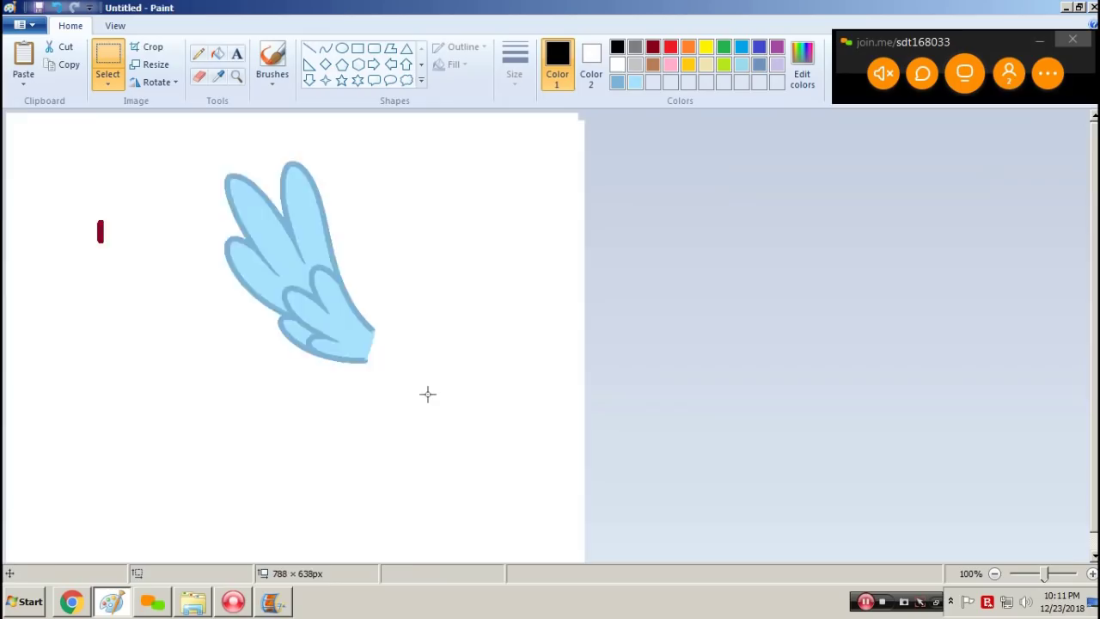
{"action": "key", "text": "alt+Tab"}
{"action": "key", "text": "ctrl+v"}
{"action": "mouse_move", "coordinate": [181, 250]}
{"action": "left_mouse_down"}
{"action": "mouse_move", "coordinate": [619, 287]}
{"action": "mouse_move", "coordinate": [598, 295]}
{"action": "left_mouse_up"}
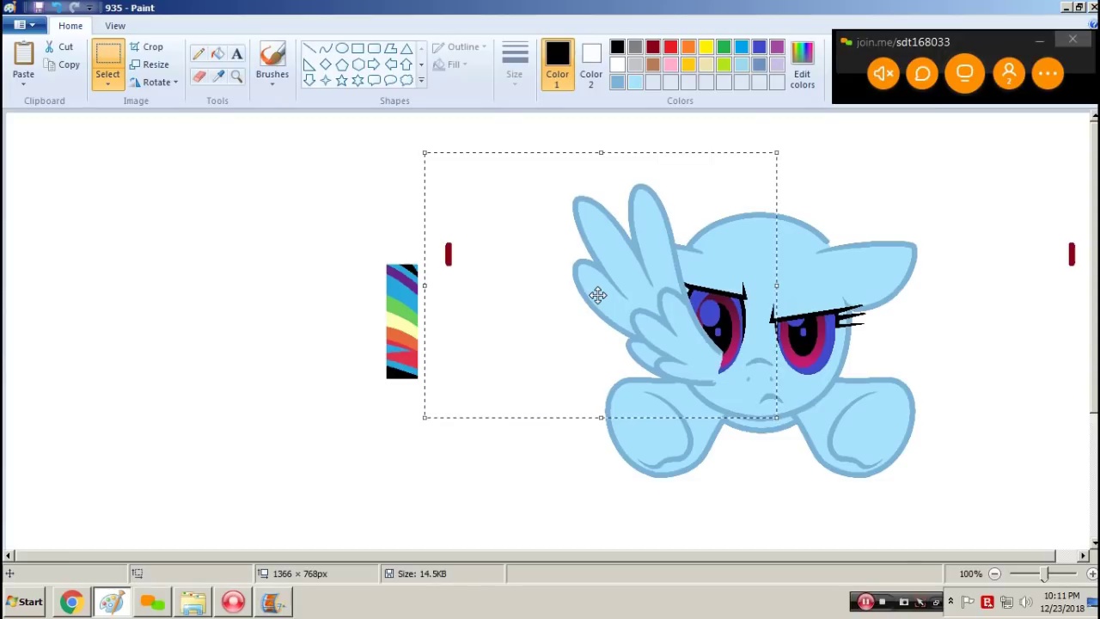
Step: Add a horizontally flipped copy of the wing to picture 935, aligning its line with the far red reference line
{"action": "left_click_drag", "start_coordinate": [645, 252], "coordinate": [971, 276]}
{"action": "right_click", "coordinate": [401, 246]}
{"action": "mouse_move", "coordinate": [494, 381]}
{"action": "left_click", "coordinate": [585, 454]}
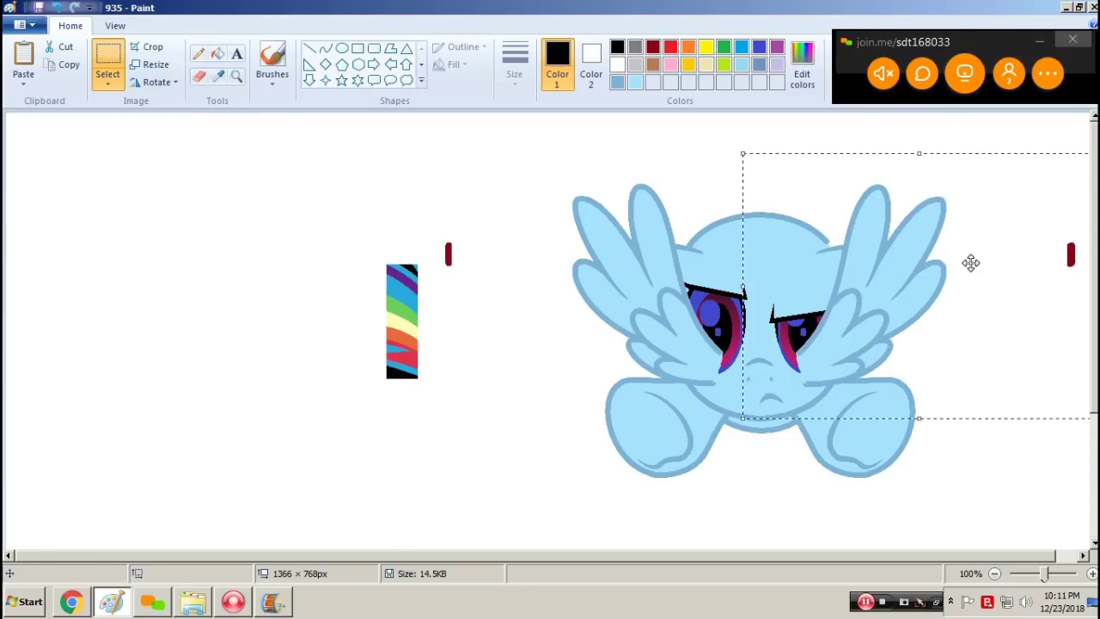
Step: Put both wings behind the pony in picture 935 by pasting a copy of the wingless pony over them
{"action": "left_click", "coordinate": [236, 76]}
{"action": "right_click", "coordinate": [326, 164]}
{"action": "key", "text": "ctrl+z"}
{"action": "key", "text": "ctrl+z"}
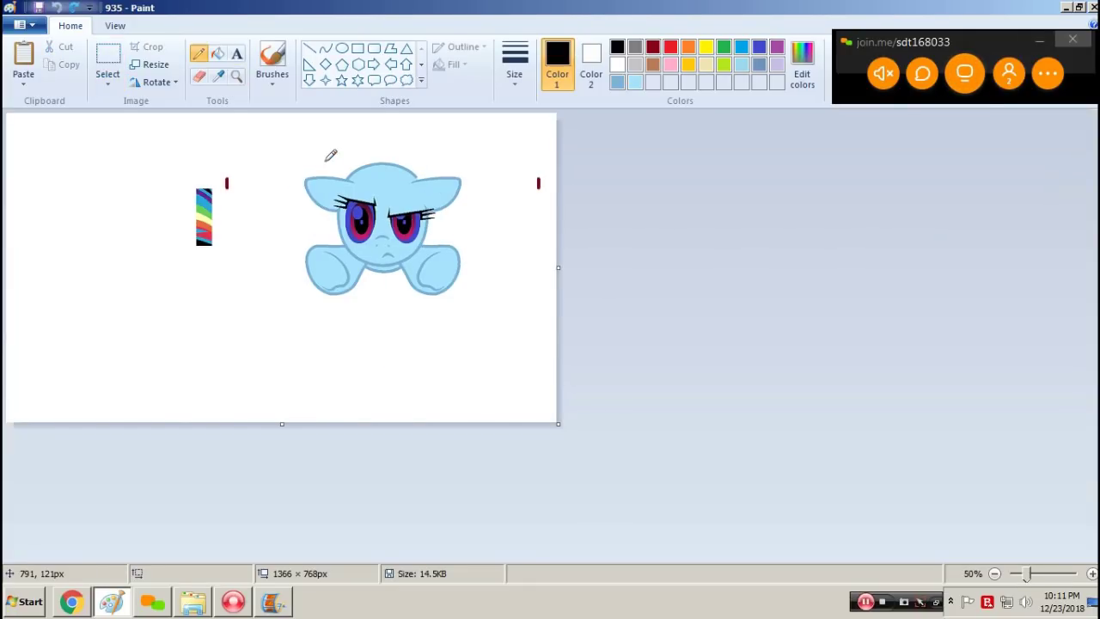
{"action": "key", "text": "ctrl+a"}
{"action": "key", "text": "ctrl+c"}
{"action": "key", "text": "ctrl+y"}
{"action": "key", "text": "ctrl+y"}
{"action": "key", "text": "ctrl+v"}
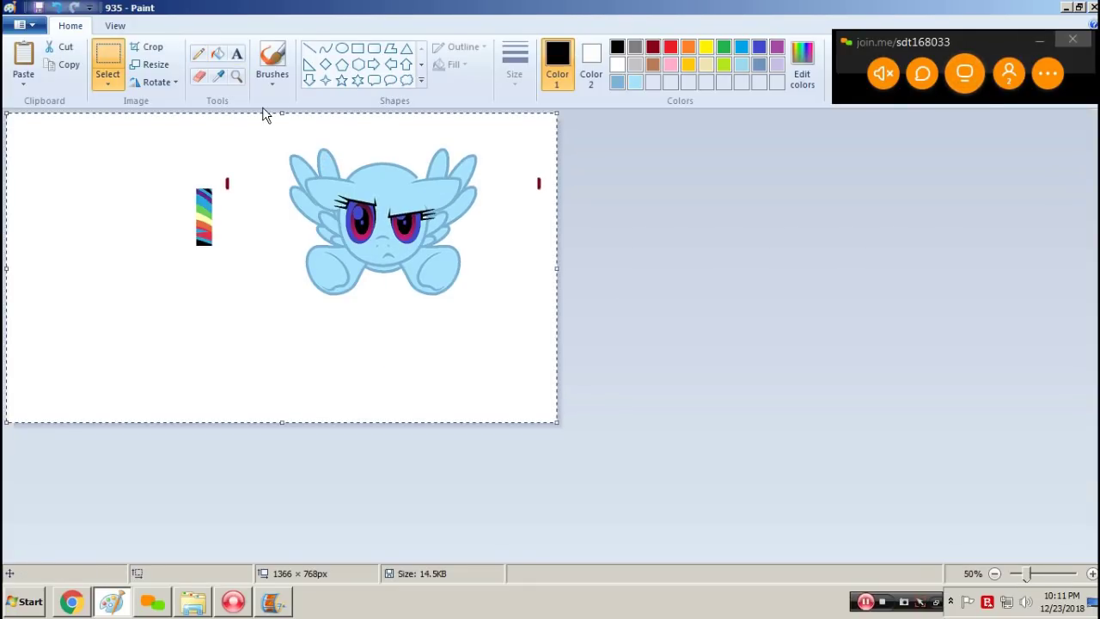
Step: Save the edited picture 935 as a new PNG named 948 in the htffirf3 folder
{"action": "left_click", "coordinate": [236, 76]}
{"action": "left_click", "coordinate": [308, 163]}
{"action": "key", "text": "F12"}
{"action": "type", "text": "948"}
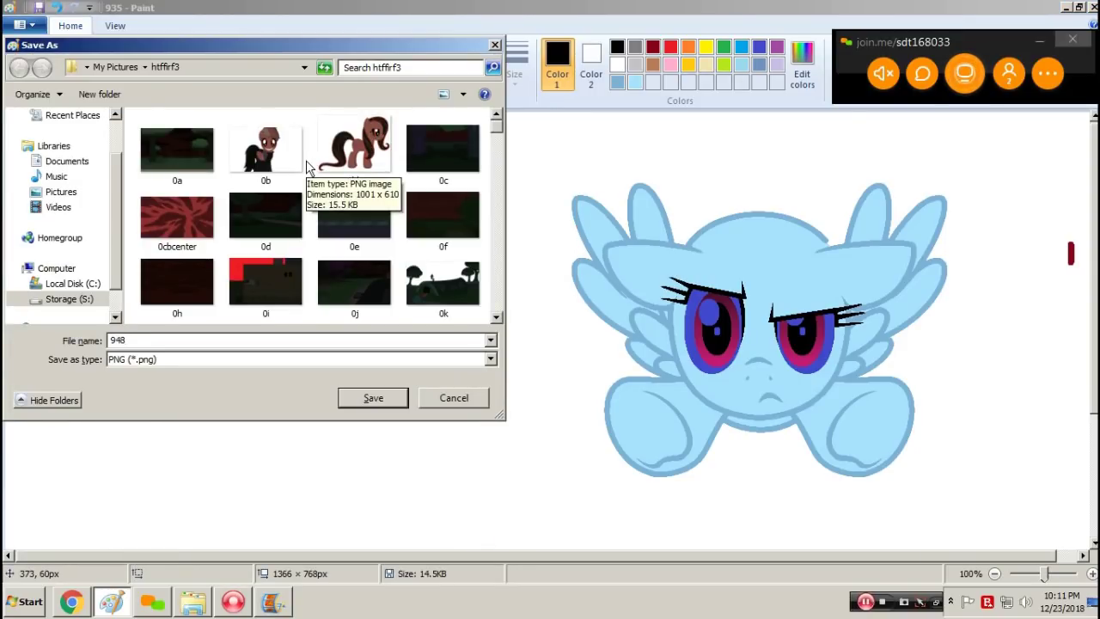
{"action": "key", "text": "Return"}
{"action": "key", "text": "Return"}
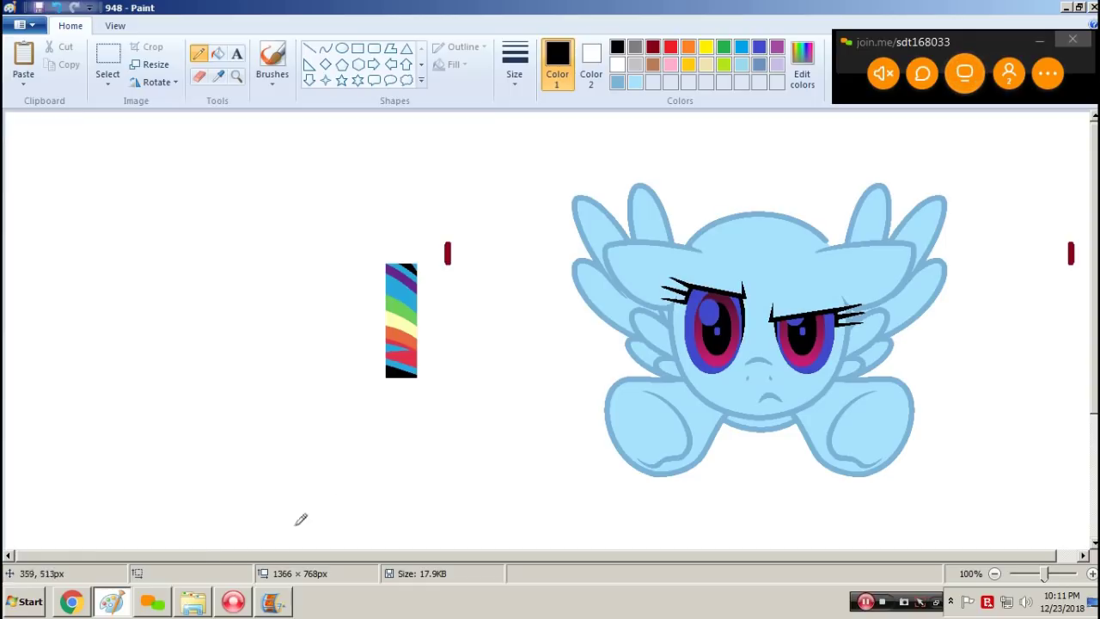
Step: Close the Movie Maker window and fill the larger eye in picture 944 with a black pupil and a white highlight
{"action": "left_click", "coordinate": [280, 596]}
{"action": "left_click", "coordinate": [1093, 7]}
{"action": "left_click", "coordinate": [600, 305]}
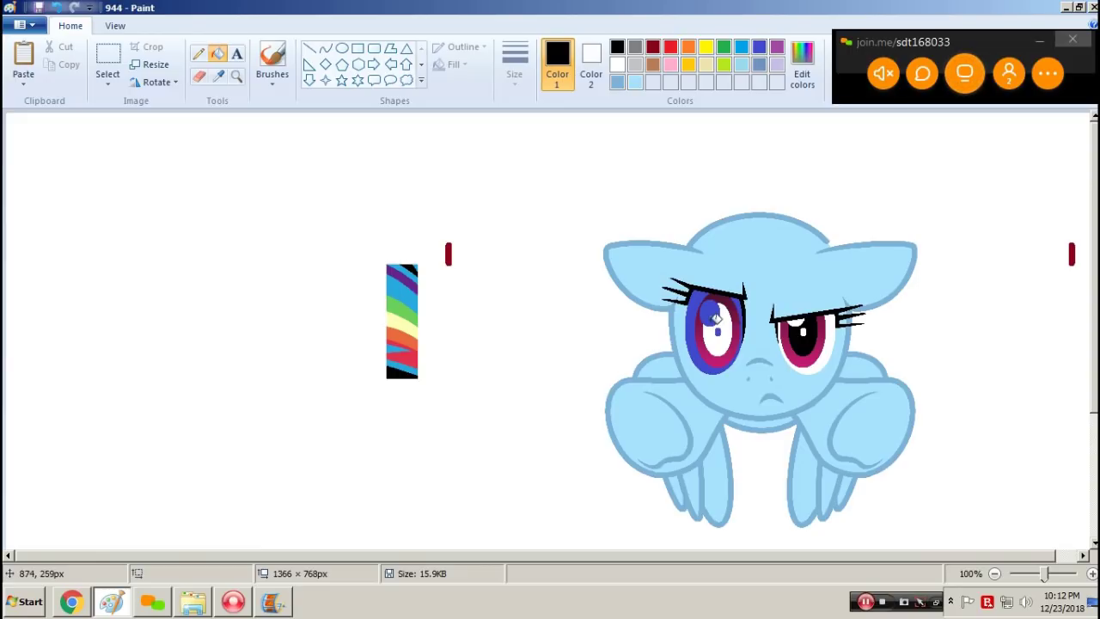
{"action": "left_click", "coordinate": [715, 325]}
{"action": "right_click", "coordinate": [712, 318]}
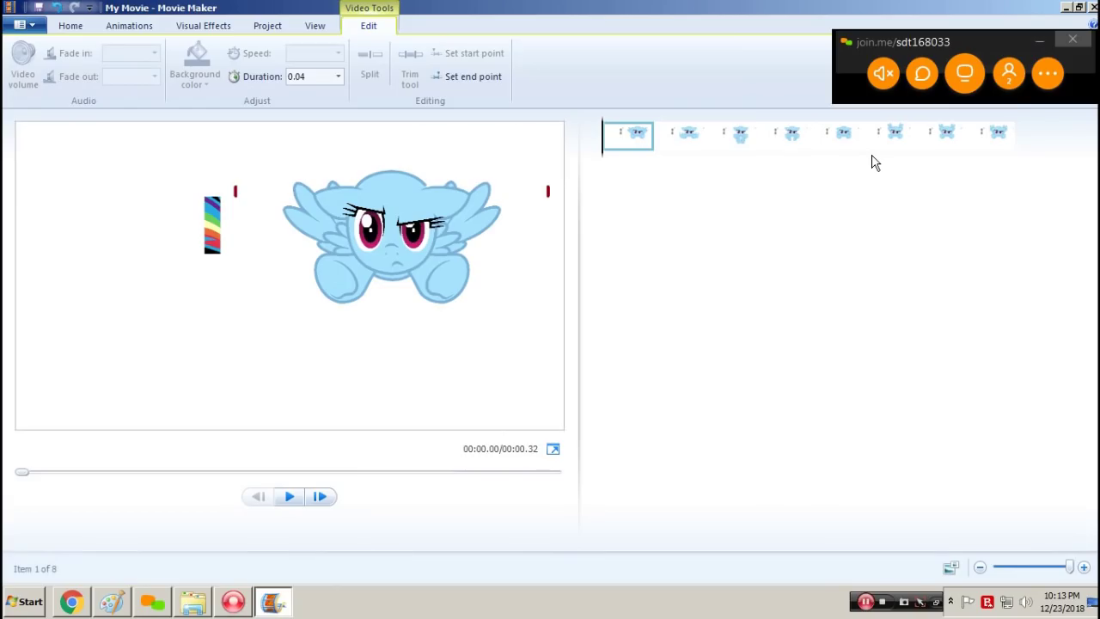
Step: In Movie Maker, copy all eight pony frames, paste them six times after the last frame and play the sequence
{"action": "key", "text": "ctrl+a"}
{"action": "key", "text": "ctrl+c"}
{"action": "left_click", "coordinate": [993, 136]}
{"action": "key", "text": "ctrl+v"}
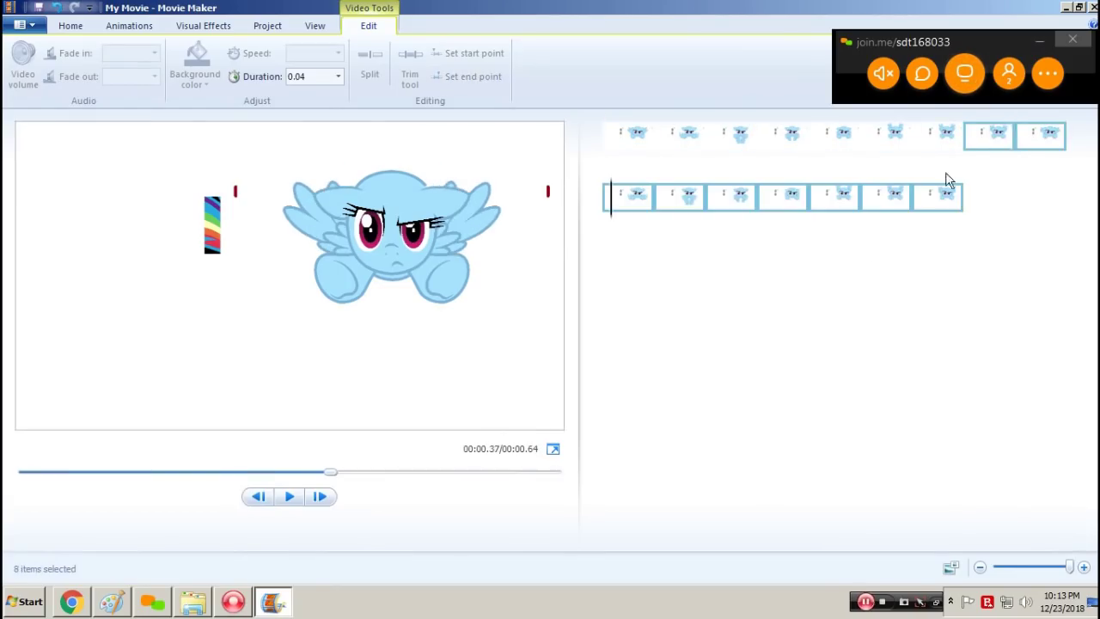
{"action": "key", "text": "ctrl+v"}
{"action": "key", "text": "ctrl+v"}
{"action": "key", "text": "ctrl+v"}
{"action": "key", "text": "ctrl+v"}
{"action": "key", "text": "ctrl+v"}
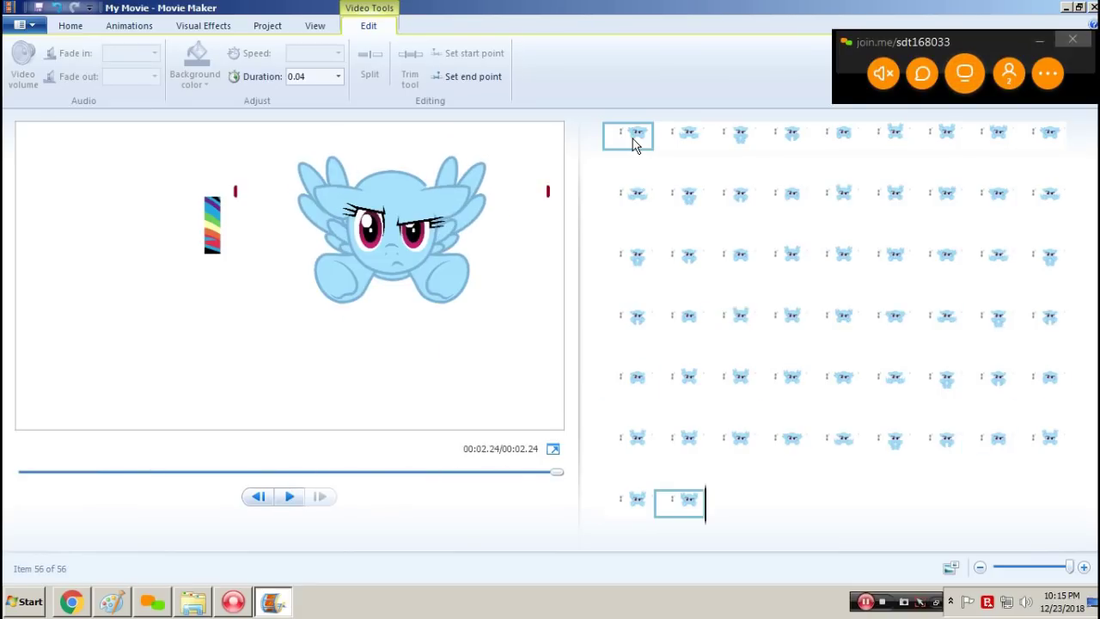
{"action": "key", "text": "space"}
{"action": "left_click", "coordinate": [599, 145]}
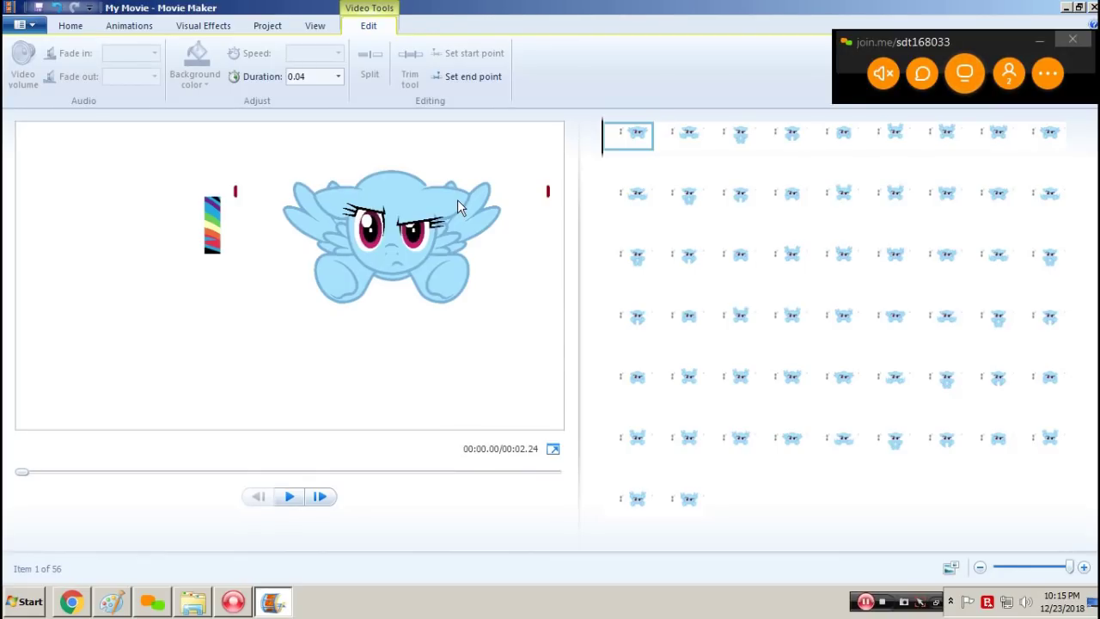
Step: Switch to Paint and erase the dark red reference lines from pony pictures 941 and 942
{"action": "left_click", "coordinate": [118, 602]}
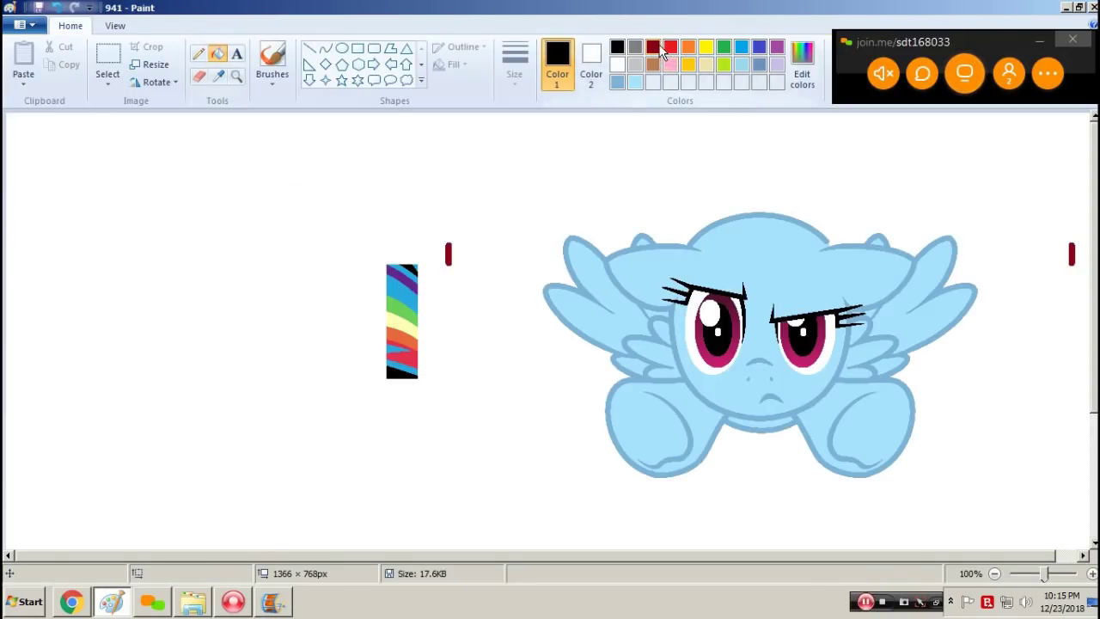
{"action": "left_click", "coordinate": [656, 47]}
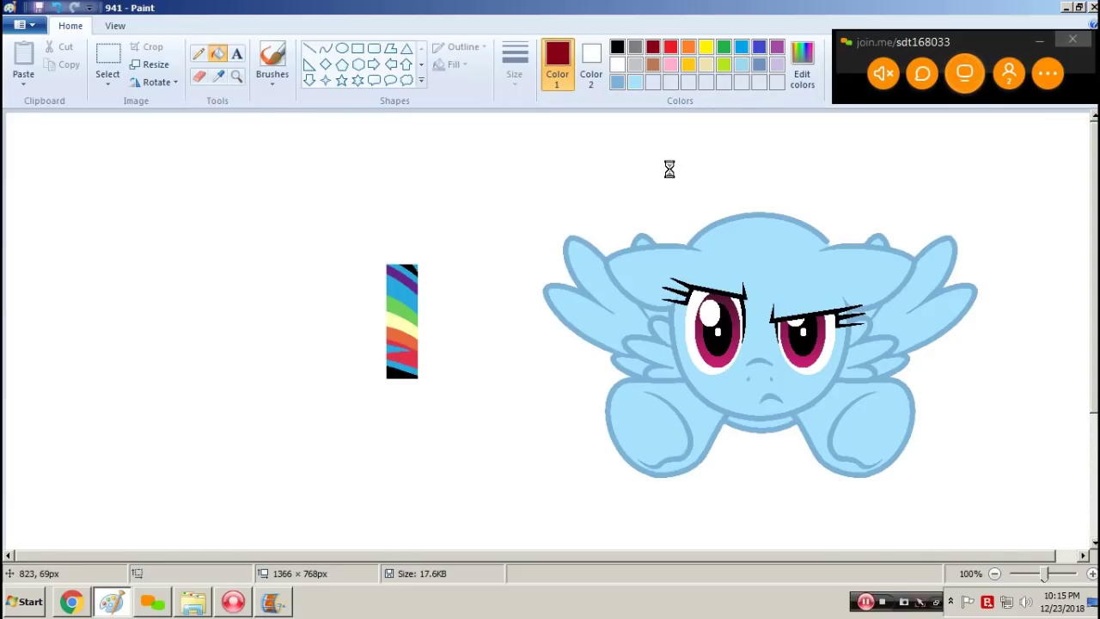
{"action": "key", "text": "ctrl+o"}
{"action": "type", "text": "942"}
{"action": "key", "text": "Return"}
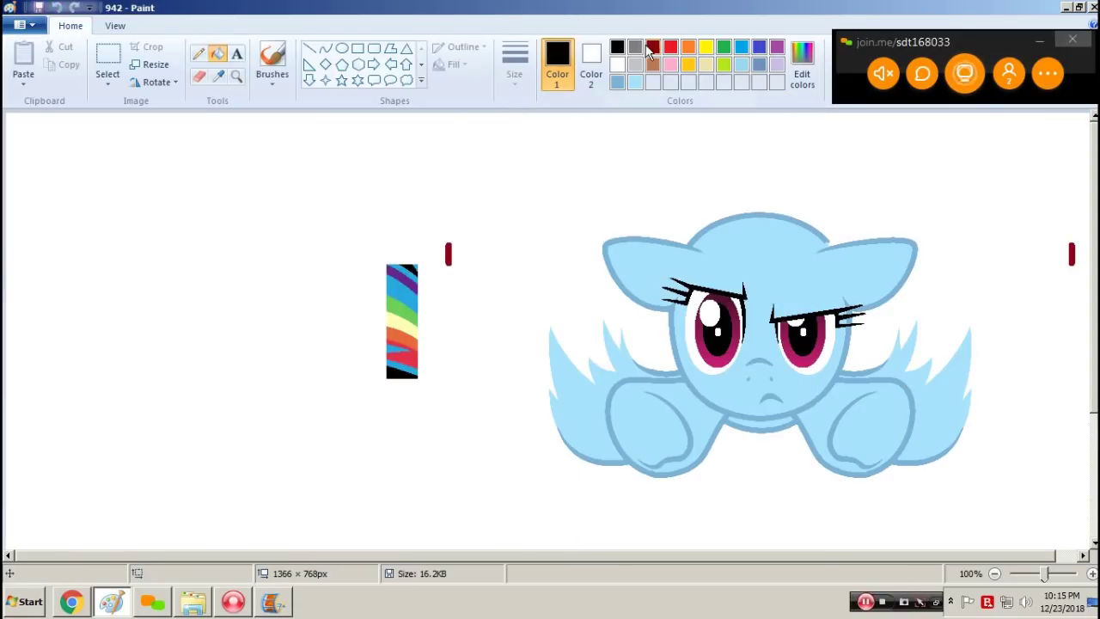
{"action": "left_click", "coordinate": [650, 49]}
{"action": "left_click", "coordinate": [490, 249]}
{"action": "right_click", "coordinate": [493, 250]}
Step: Open picture 941 and browse the wing and pony pictures in the htffirf3 folder
{"action": "key", "text": "ctrl+o"}
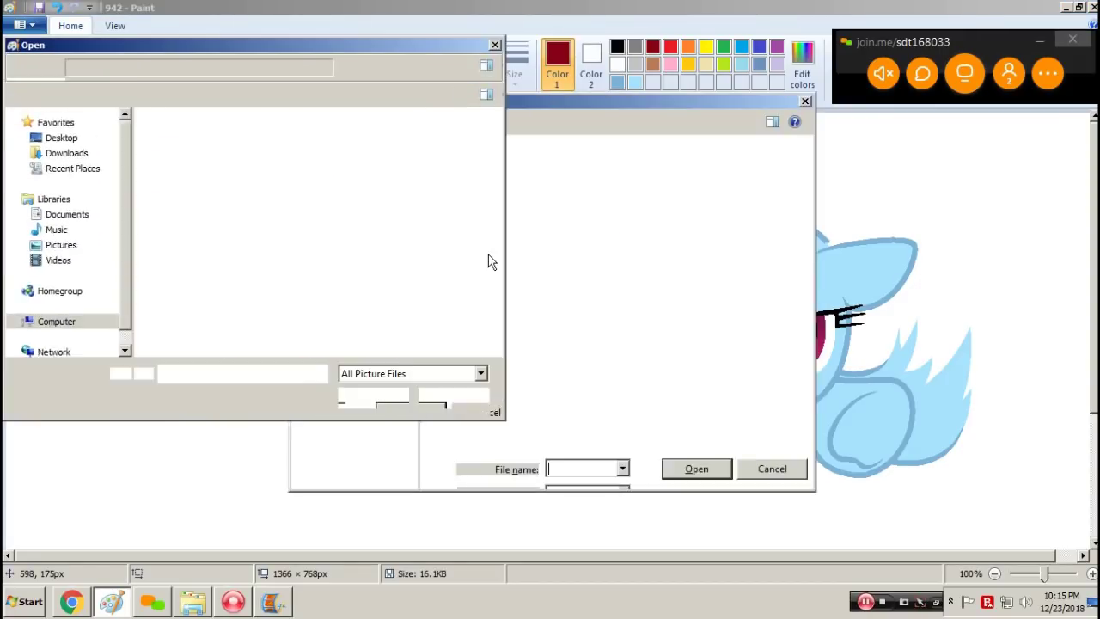
{"action": "type", "text": "941"}
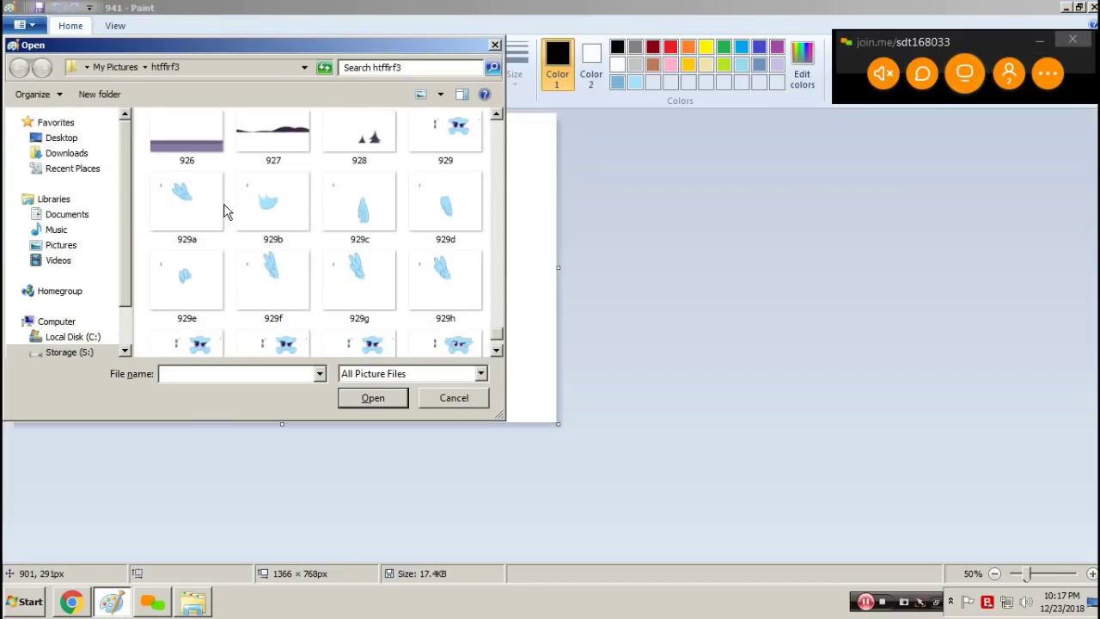
{"action": "left_click", "coordinate": [214, 206]}
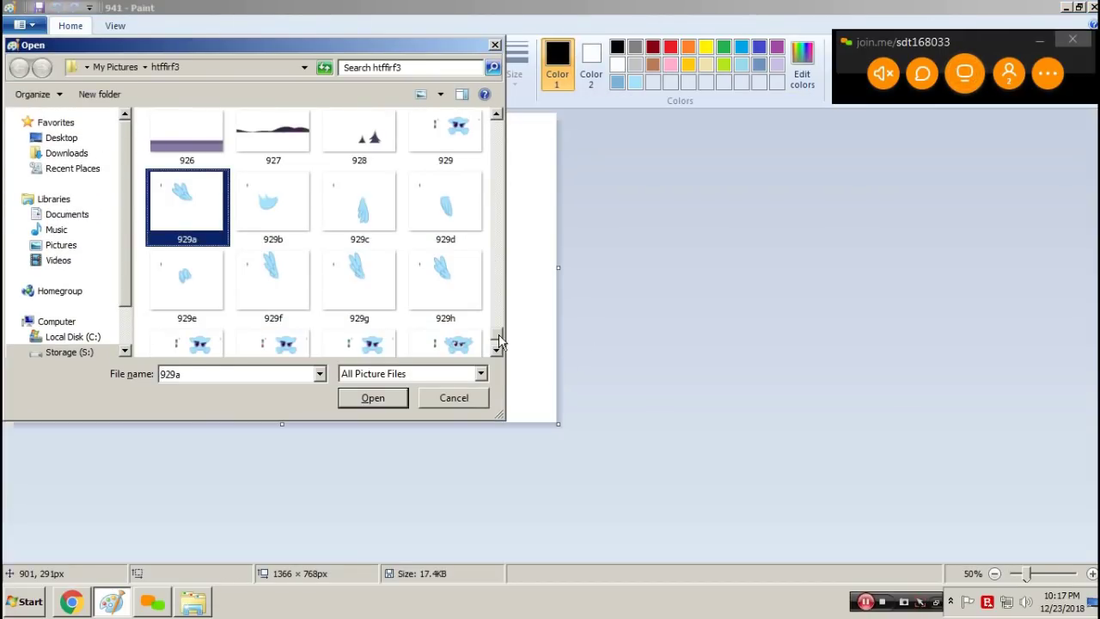
{"action": "left_click_drag", "start_coordinate": [499, 336], "coordinate": [497, 343]}
{"action": "left_click", "coordinate": [471, 199]}
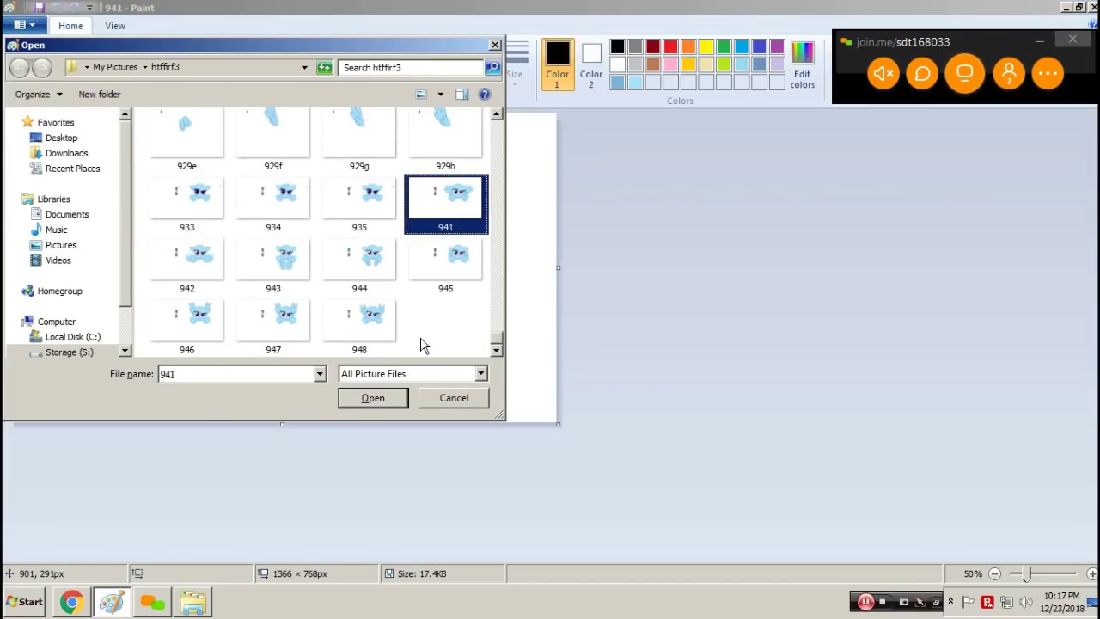
{"action": "scroll", "coordinate": [499, 109], "scroll_direction": "up", "scroll_amount": 3}
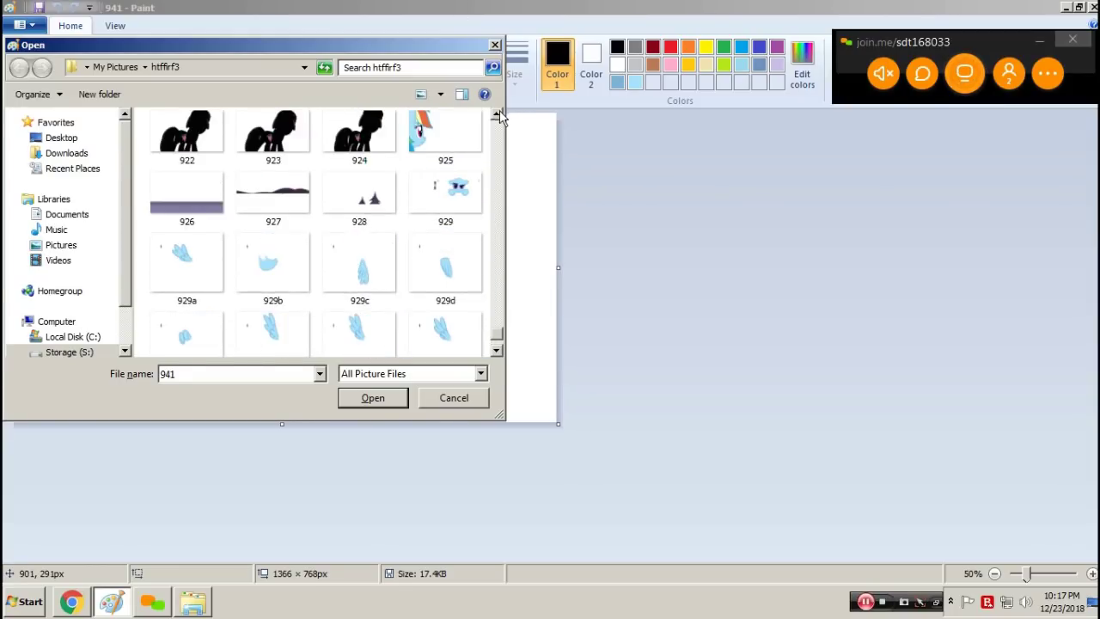
Step: Delete the wing pictures 929a, 929b and 929c from the htffirf3 folder
{"action": "left_click", "coordinate": [187, 269]}
{"action": "key", "text": "Delete"}
{"action": "key", "text": "Return"}
{"action": "left_click", "coordinate": [123, 253]}
{"action": "key", "text": "Delete"}
{"action": "key", "text": "Return"}
{"action": "left_click", "coordinate": [153, 273]}
{"action": "key", "text": "Delete"}
{"action": "key", "text": "Return"}
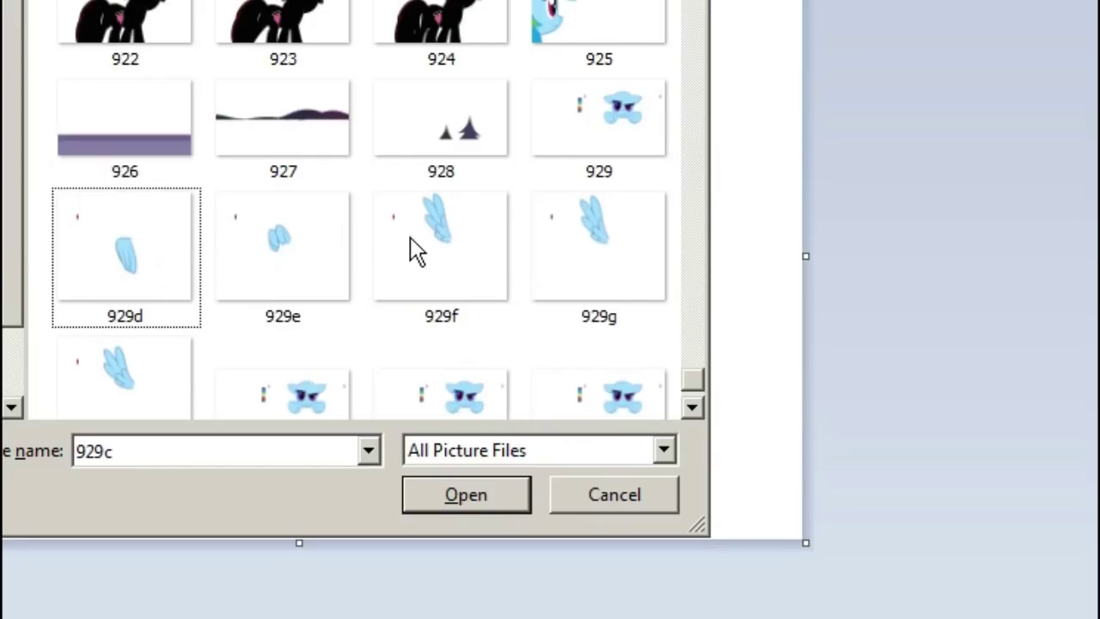
Step: Delete the leftover picture files from 929 through 935 while browsing for a file to open
{"action": "left_click", "coordinate": [74, 275]}
{"action": "key", "text": "Delete"}
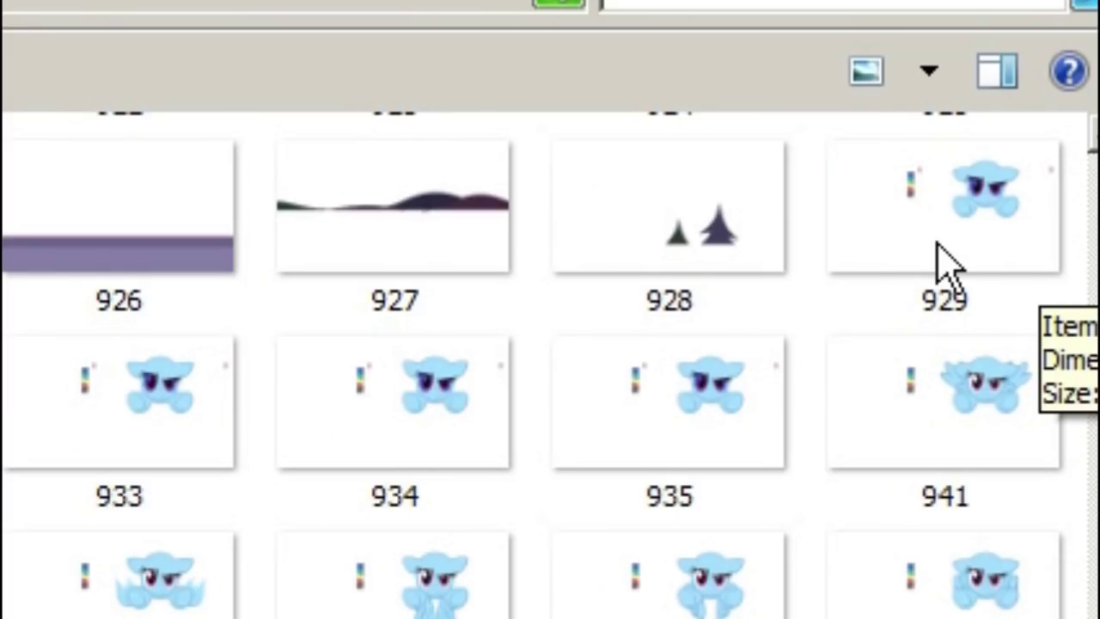
{"action": "left_click", "coordinate": [941, 262]}
{"action": "key", "text": "Delete"}
{"action": "key", "text": "Return"}
{"action": "left_click", "coordinate": [954, 249]}
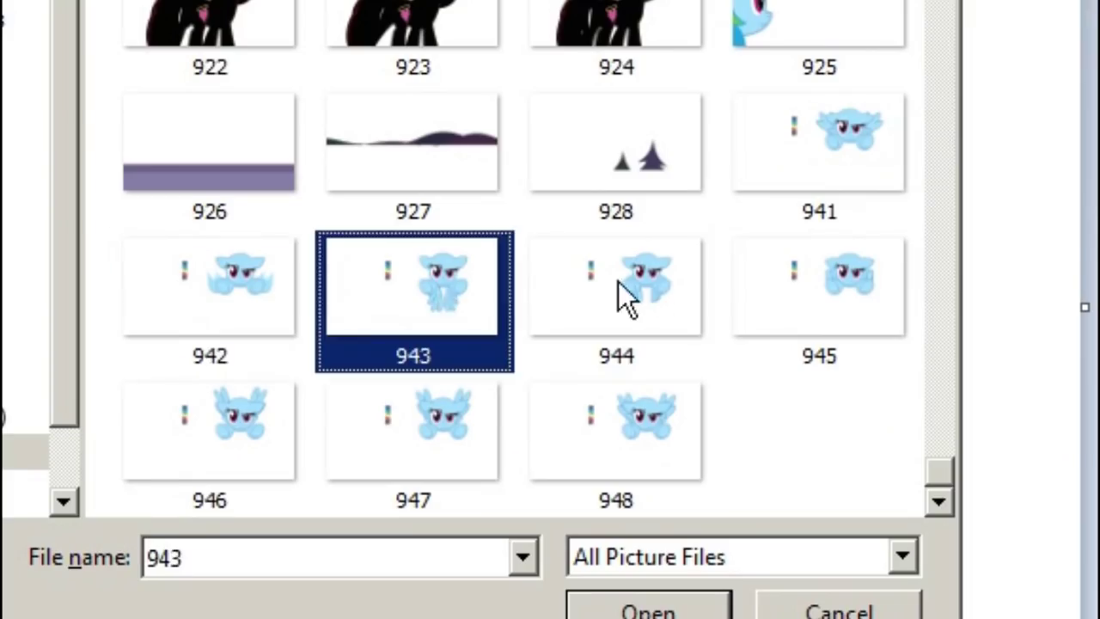
Step: Open picture 941, which shows the blue pony with its wings spread sideways
{"action": "key", "text": "Right"}
{"action": "key", "text": "Right"}
{"action": "key", "text": "Down"}
{"action": "key", "text": "Left"}
{"action": "left_click", "coordinate": [269, 449]}
{"action": "left_click", "coordinate": [889, 128]}
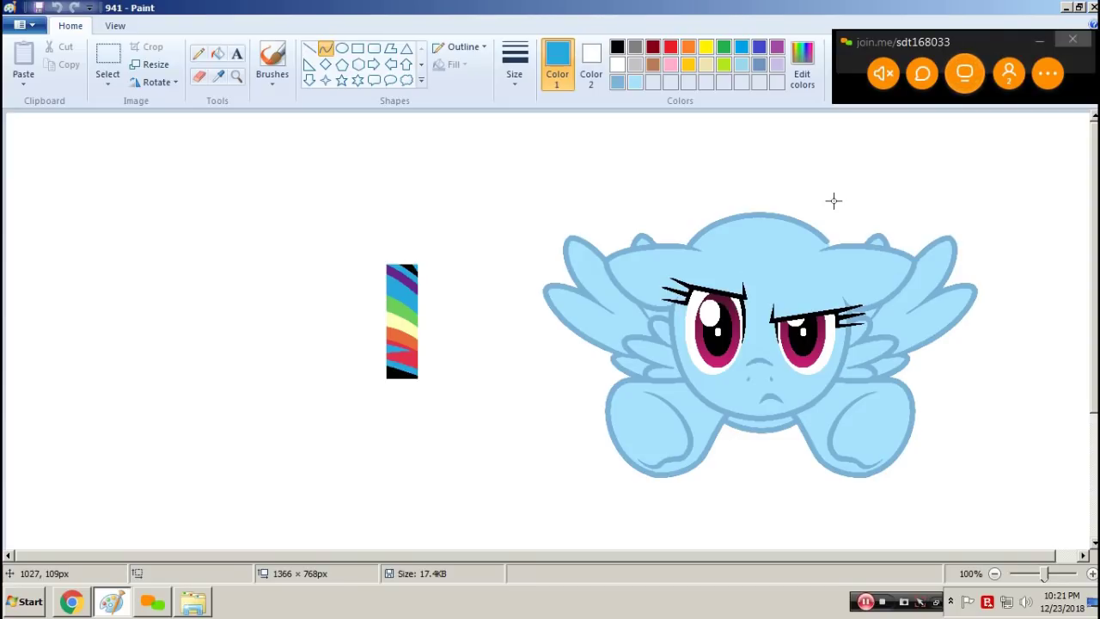
Step: Set the Curve tool's line size to the thickest option
{"action": "left_click", "coordinate": [513, 64]}
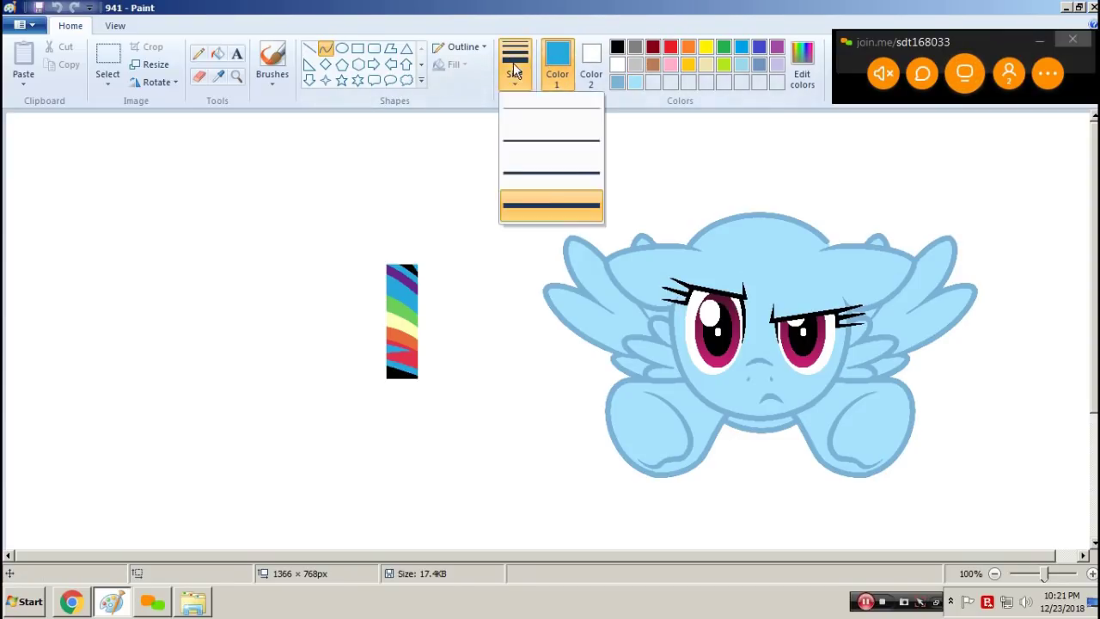
{"action": "left_click", "coordinate": [572, 219]}
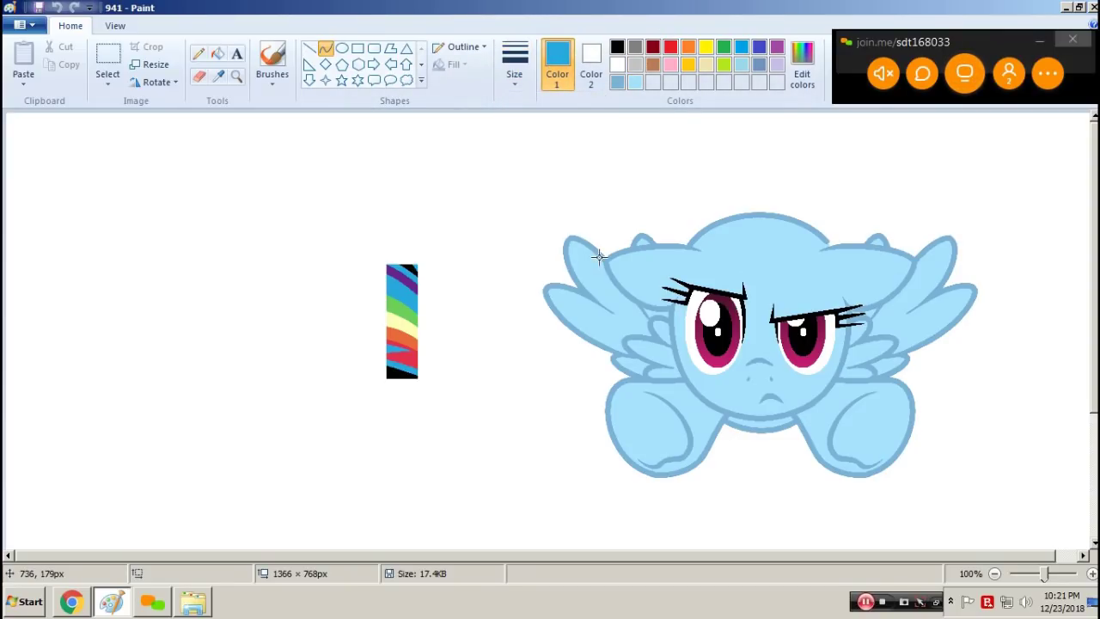
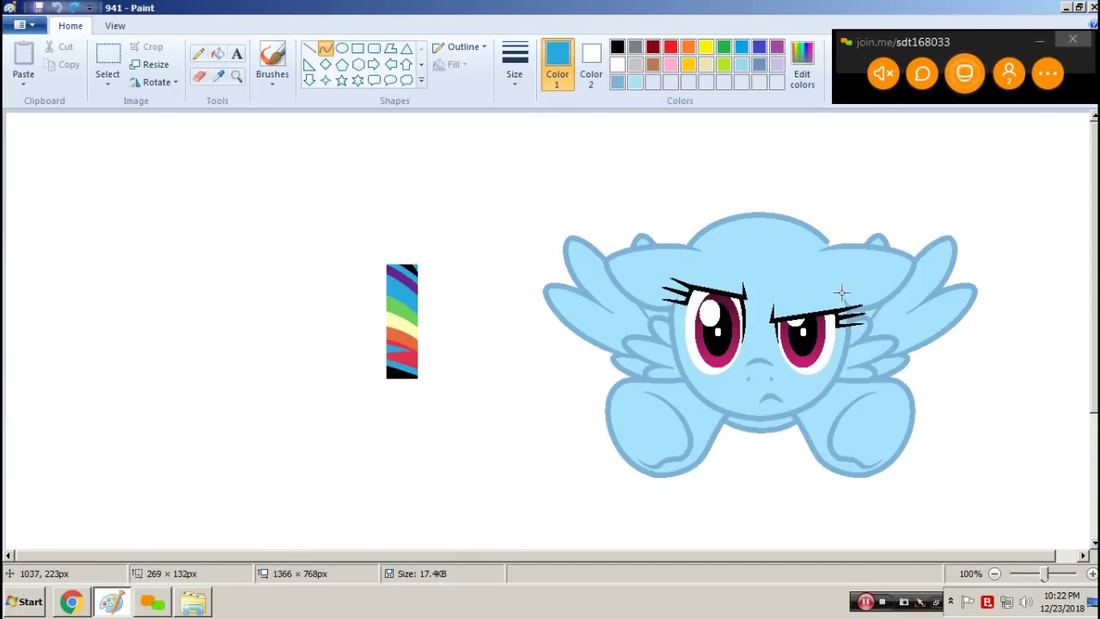
{"action": "left_click_drag", "start_coordinate": [827, 244], "coordinate": [753, 287]}
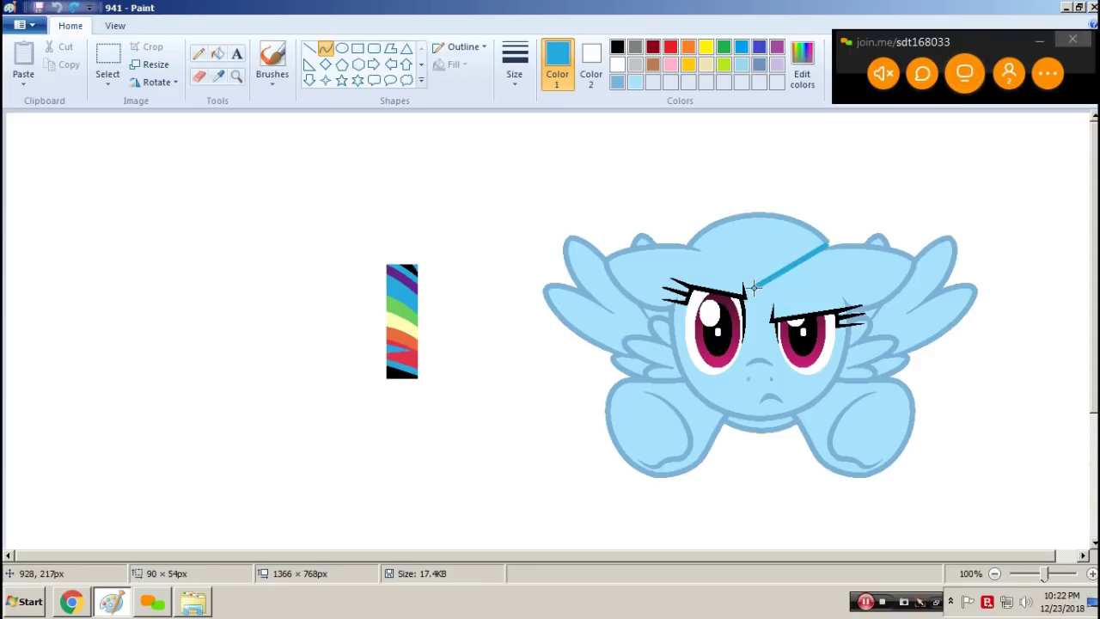
{"action": "left_click", "coordinate": [59, 7]}
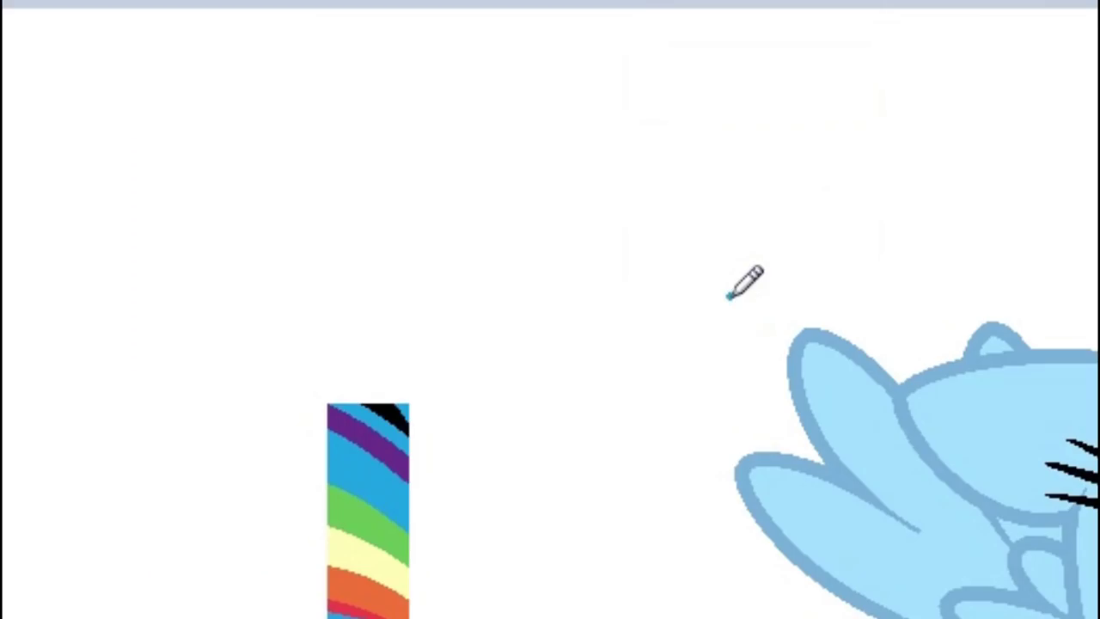
{"action": "mouse_move", "coordinate": [730, 298]}
{"action": "left_mouse_down"}
{"action": "mouse_move", "coordinate": [665, 184]}
{"action": "mouse_move", "coordinate": [567, 98]}
{"action": "mouse_move", "coordinate": [393, 112]}
{"action": "mouse_move", "coordinate": [442, 119]}
{"action": "mouse_move", "coordinate": [375, 152]}
{"action": "mouse_move", "coordinate": [295, 231]}
{"action": "mouse_move", "coordinate": [361, 213]}
{"action": "mouse_move", "coordinate": [284, 309]}
{"action": "mouse_move", "coordinate": [248, 482]}
{"action": "mouse_move", "coordinate": [339, 404]}
{"action": "mouse_move", "coordinate": [490, 357]}
{"action": "mouse_move", "coordinate": [541, 359]}
{"action": "mouse_move", "coordinate": [491, 409]}
{"action": "mouse_move", "coordinate": [541, 395]}
{"action": "mouse_move", "coordinate": [653, 320]}
{"action": "left_mouse_up"}
{"action": "key", "text": "ctrl+z"}
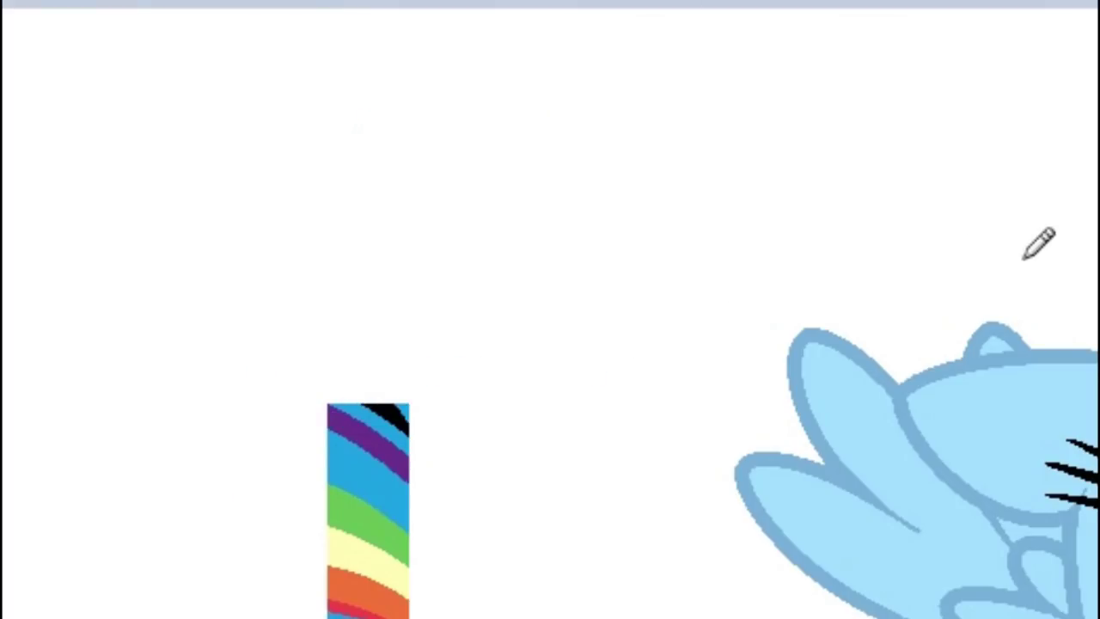
Step: Draw blue forelock curves from the right ear down to the brow, up to a notch and across the left eye
{"action": "mouse_move", "coordinate": [833, 243]}
{"action": "left_mouse_down"}
{"action": "mouse_move", "coordinate": [777, 258]}
{"action": "mouse_move", "coordinate": [767, 305]}
{"action": "mouse_move", "coordinate": [778, 298]}
{"action": "mouse_move", "coordinate": [778, 311]}
{"action": "mouse_move", "coordinate": [789, 245]}
{"action": "mouse_move", "coordinate": [765, 275]}
{"action": "left_mouse_up"}
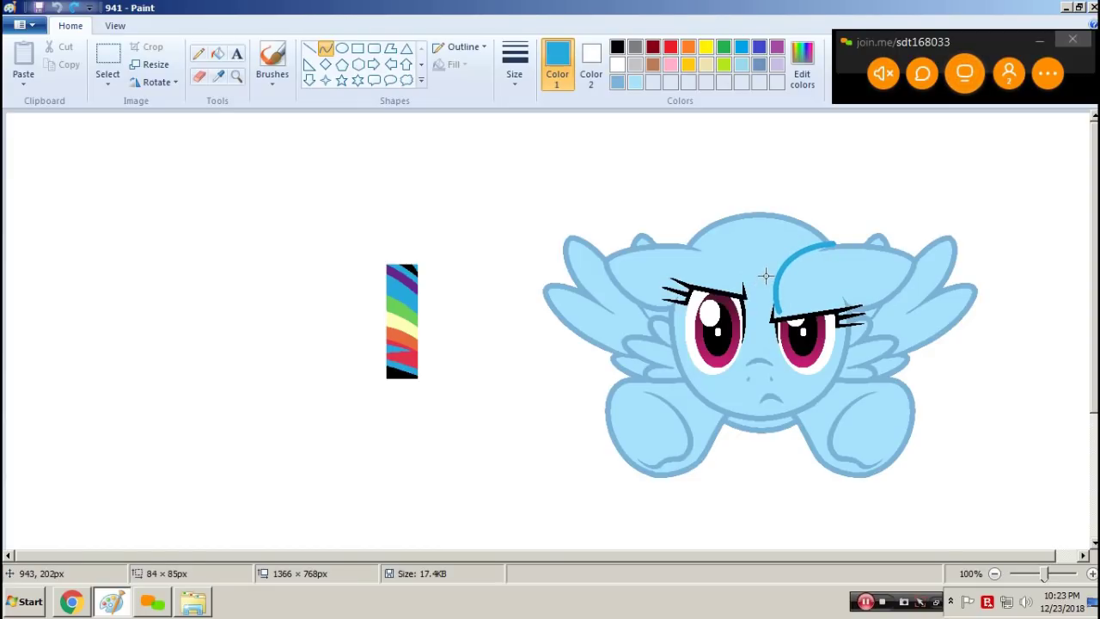
{"action": "left_click", "coordinate": [687, 314]}
{"action": "left_click_drag", "start_coordinate": [777, 313], "coordinate": [763, 257]}
{"action": "left_click_drag", "start_coordinate": [767, 279], "coordinate": [758, 284]}
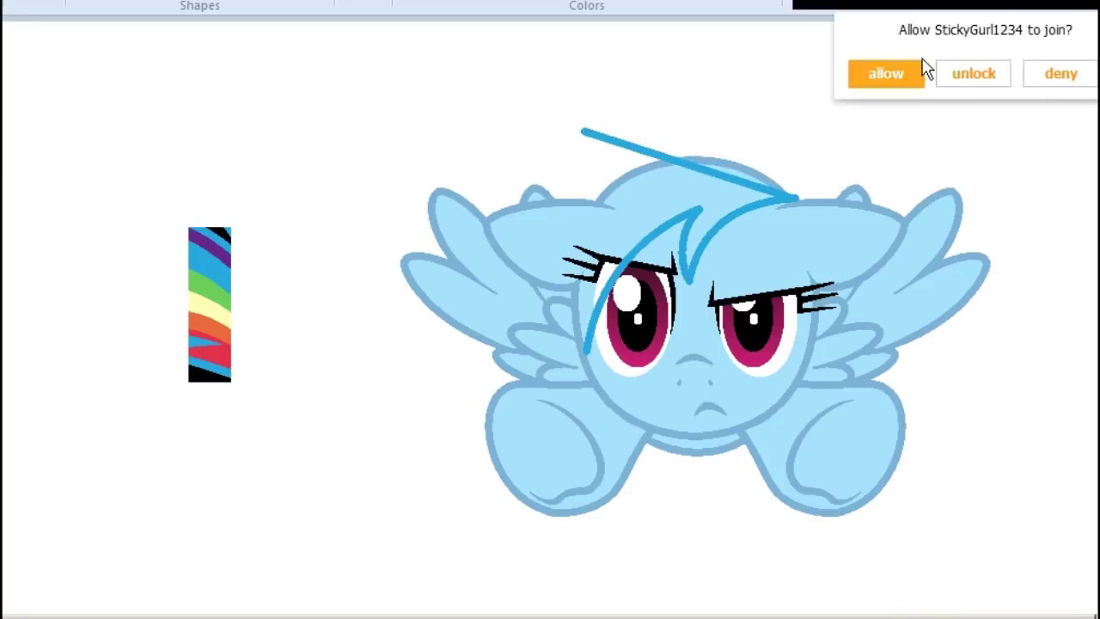
Step: Allow the waiting participant into the screen-sharing session and undo the last mane line over the head
{"action": "left_click", "coordinate": [912, 68]}
{"action": "left_click", "coordinate": [805, 143]}
{"action": "left_click", "coordinate": [749, 54]}
{"action": "key", "text": "ctrl+z"}
Step: Draw the mane's arched blue top outline from the right ear over the head, with a short strand at its left end
{"action": "left_click_drag", "start_coordinate": [572, 184], "coordinate": [796, 198]}
{"action": "left_click_drag", "start_coordinate": [622, 170], "coordinate": [630, 61]}
{"action": "mouse_move", "coordinate": [768, 105]}
{"action": "left_mouse_down"}
{"action": "mouse_move", "coordinate": [775, 94]}
{"action": "mouse_move", "coordinate": [730, 112]}
{"action": "left_mouse_up"}
{"action": "mouse_move", "coordinate": [568, 59]}
{"action": "left_mouse_down"}
{"action": "mouse_move", "coordinate": [557, 54]}
{"action": "mouse_move", "coordinate": [561, 35]}
{"action": "left_mouse_up"}
{"action": "left_click_drag", "start_coordinate": [749, 125], "coordinate": [749, 128]}
{"action": "mouse_move", "coordinate": [563, 183]}
{"action": "left_mouse_down"}
{"action": "mouse_move", "coordinate": [624, 141]}
{"action": "mouse_move", "coordinate": [577, 167]}
{"action": "mouse_move", "coordinate": [551, 275]}
{"action": "mouse_move", "coordinate": [538, 207]}
{"action": "mouse_move", "coordinate": [577, 168]}
{"action": "left_mouse_up"}
{"action": "left_click", "coordinate": [613, 148]}
Step: Draw the pointed blue strands along the mane's left side, joining the forelock tip beside the left eye
{"action": "left_click_drag", "start_coordinate": [567, 221], "coordinate": [587, 351]}
{"action": "mouse_move", "coordinate": [573, 296]}
{"action": "left_mouse_down"}
{"action": "mouse_move", "coordinate": [555, 312]}
{"action": "mouse_move", "coordinate": [579, 304]}
{"action": "mouse_move", "coordinate": [588, 213]}
{"action": "left_mouse_up"}
{"action": "key", "text": "ctrl+z"}
{"action": "left_click_drag", "start_coordinate": [570, 245], "coordinate": [557, 251]}
{"action": "left_click_drag", "start_coordinate": [587, 213], "coordinate": [587, 351]}
{"action": "left_click_drag", "start_coordinate": [575, 260], "coordinate": [559, 252]}
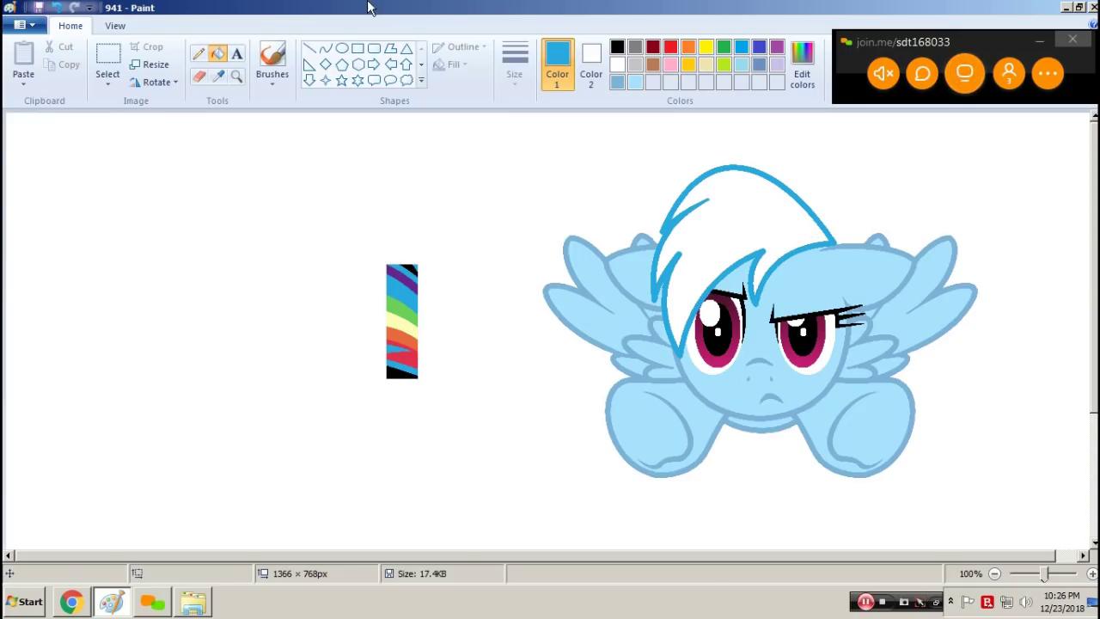
Step: Save the mane picture as a PNG file named 931
{"action": "left_click", "coordinate": [237, 75]}
{"action": "left_click", "coordinate": [400, 281]}
{"action": "left_click", "coordinate": [400, 282]}
{"action": "left_click", "coordinate": [217, 53]}
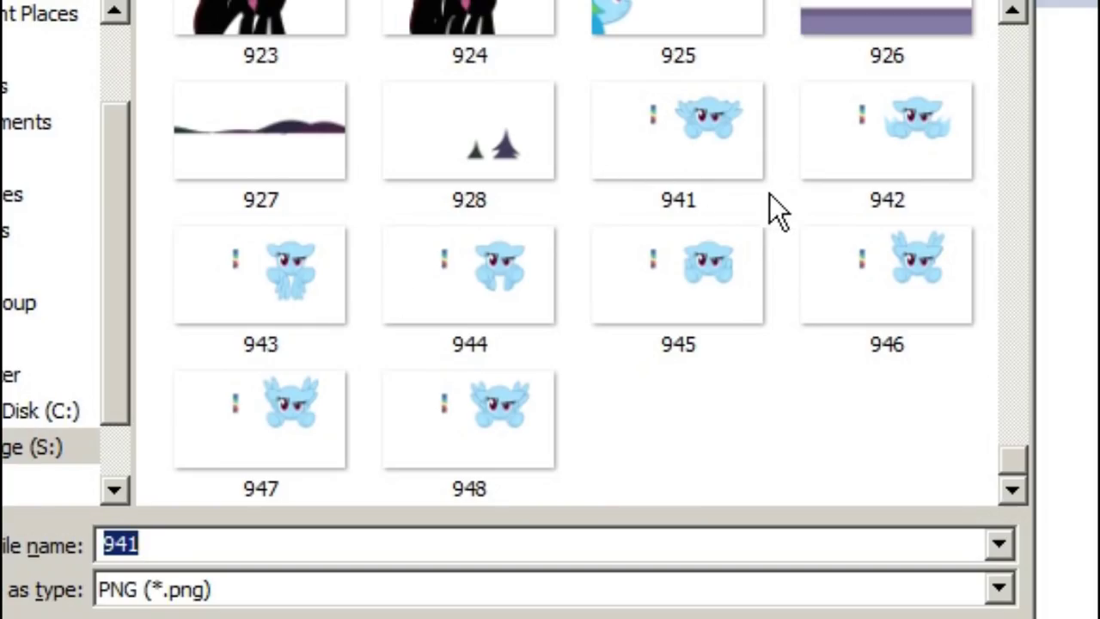
{"action": "type", "text": "9"}
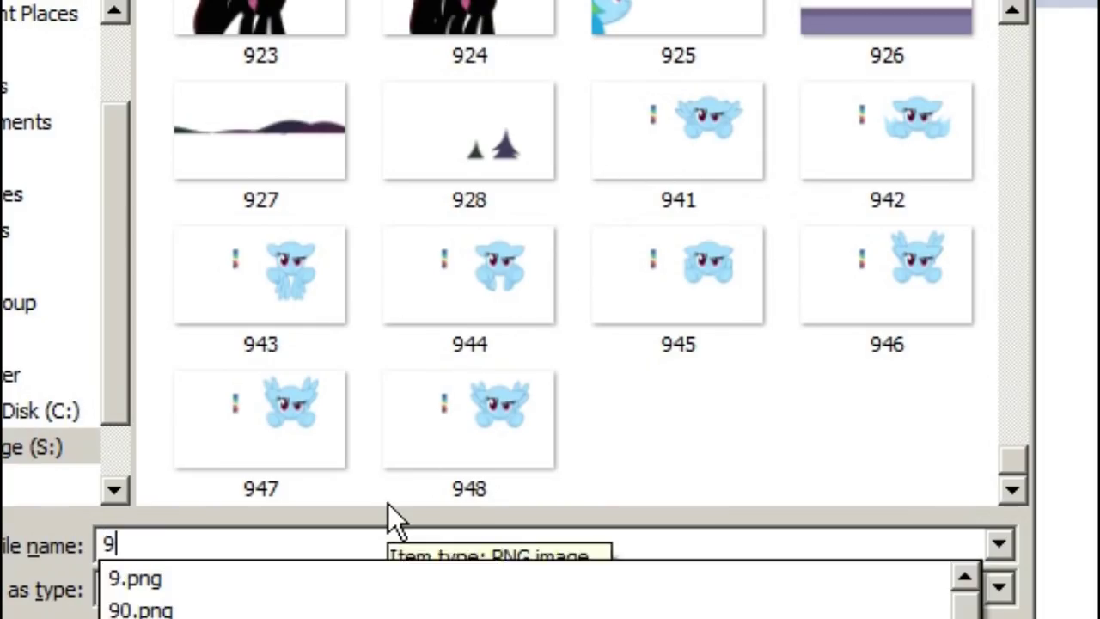
{"action": "type", "text": "31"}
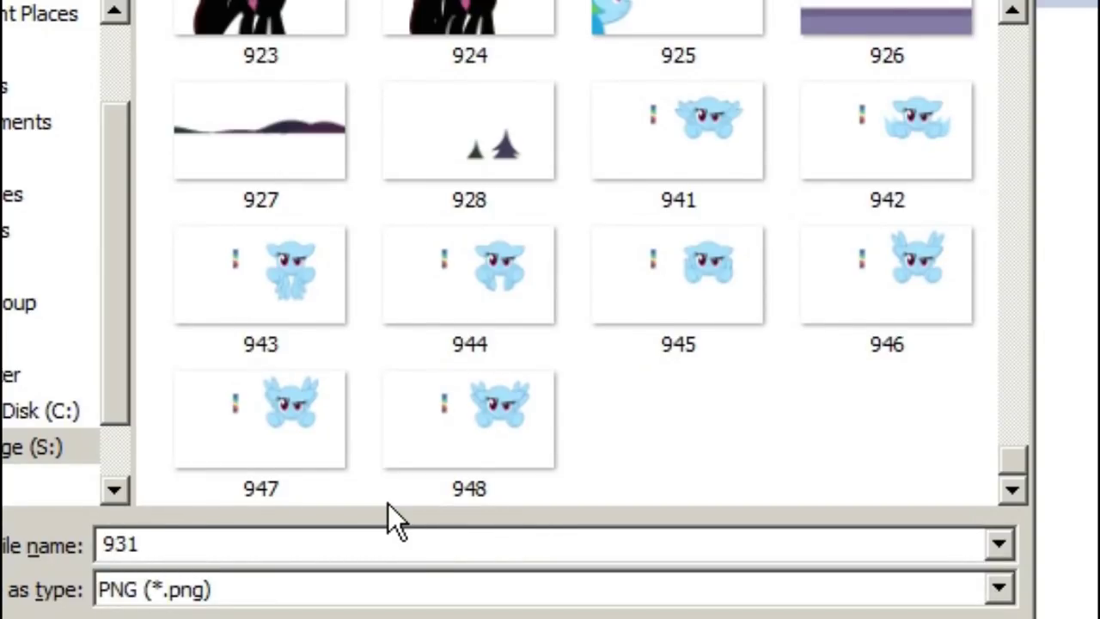
{"action": "key", "text": "Return"}
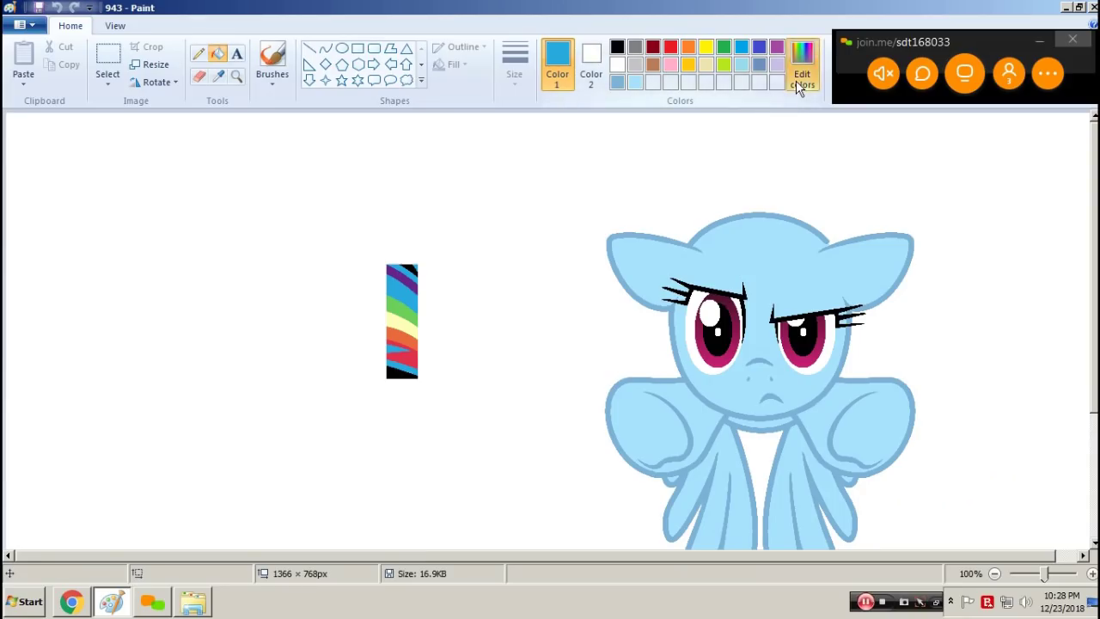
Step: Add the rainbow strip's blue, red and orange (232, 105, 59) as custom colours and sample its pale yellow
{"action": "left_click", "coordinate": [801, 80]}
{"action": "left_click", "coordinate": [673, 406]}
{"action": "left_click", "coordinate": [404, 403]}
{"action": "left_click", "coordinate": [217, 76]}
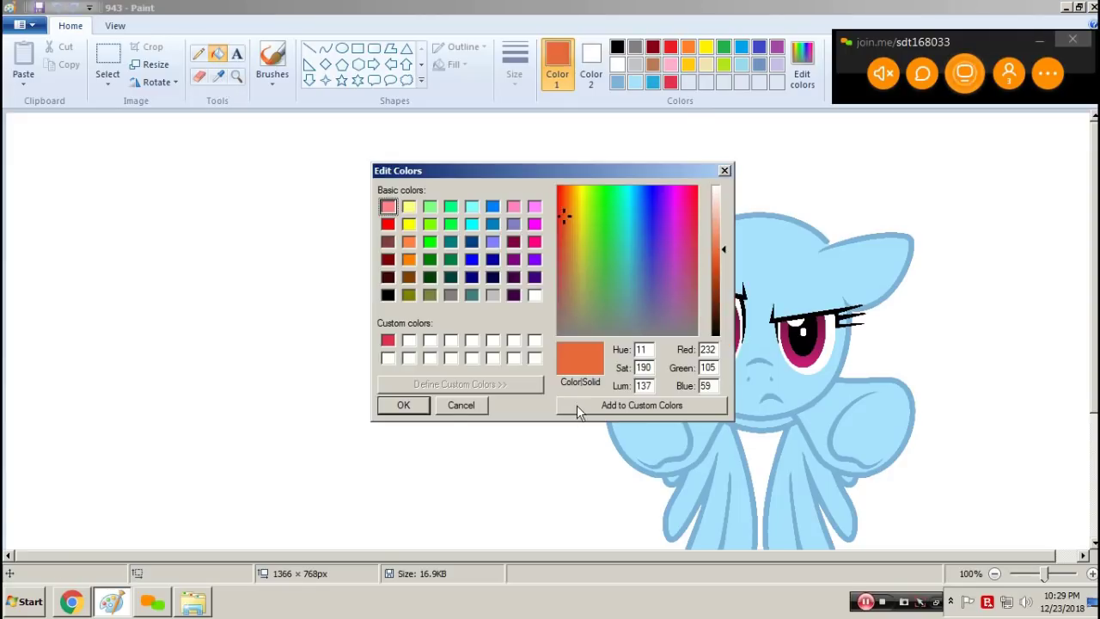
{"action": "left_click", "coordinate": [667, 404]}
{"action": "left_click", "coordinate": [405, 404]}
{"action": "left_click", "coordinate": [220, 76]}
{"action": "left_click", "coordinate": [400, 326]}
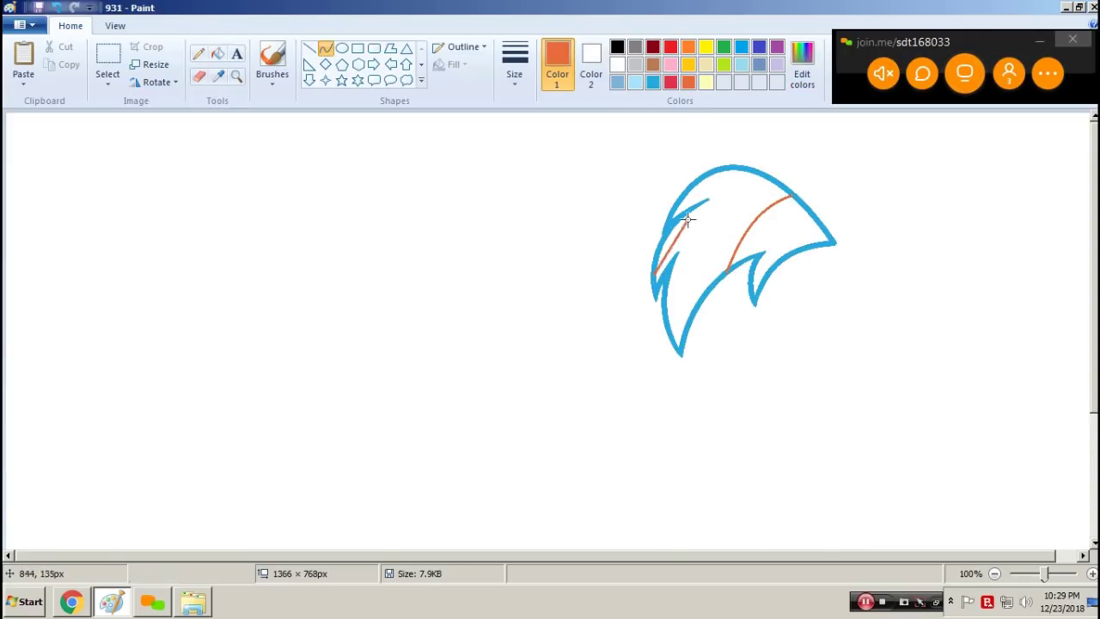
Step: Draw a second thin orange dividing curve from the mane's lower left edge to its upper right outline
{"action": "mouse_move", "coordinate": [653, 273]}
{"action": "left_mouse_down"}
{"action": "mouse_move", "coordinate": [780, 177]}
{"action": "mouse_move", "coordinate": [770, 181]}
{"action": "left_mouse_up"}
{"action": "left_click_drag", "start_coordinate": [687, 232], "coordinate": [703, 202]}
Step: Examine up close where the orange dividing curves meet the blue mane outline
{"action": "left_click", "coordinate": [236, 76]}
{"action": "left_click", "coordinate": [732, 231]}
{"action": "left_click", "coordinate": [555, 395]}
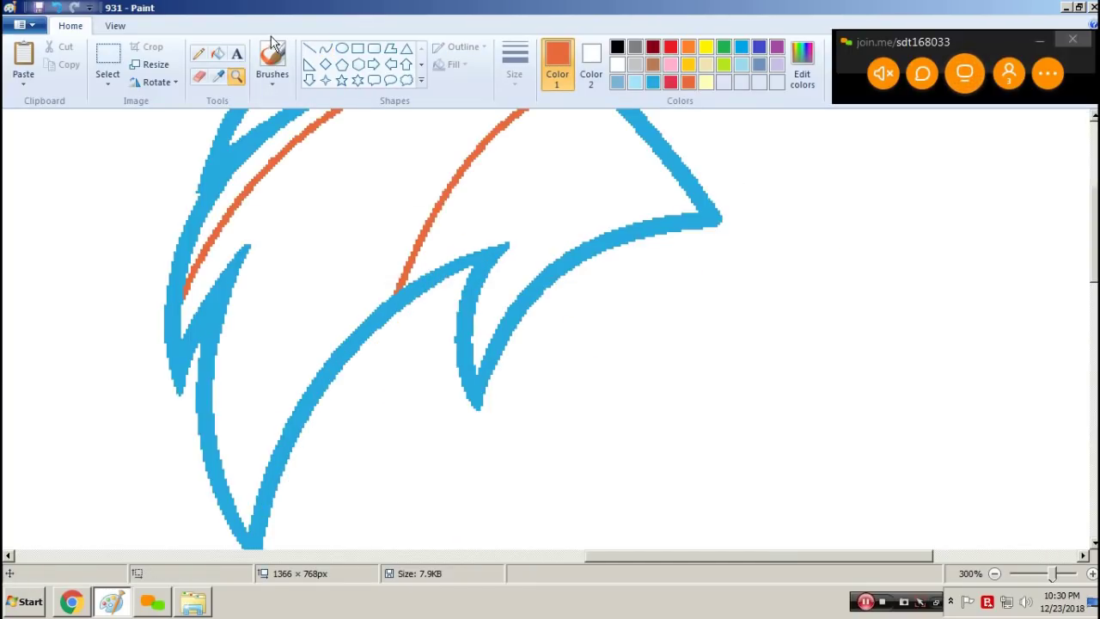
{"action": "left_click", "coordinate": [219, 54]}
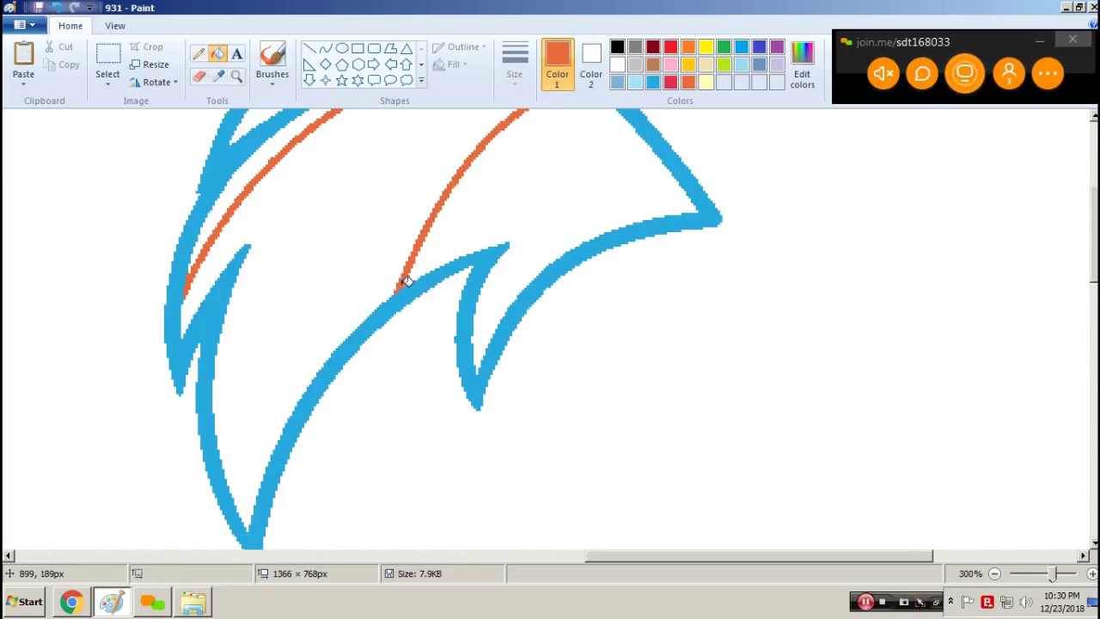
{"action": "scroll", "coordinate": [354, 230], "scroll_direction": "up", "scroll_amount": 3}
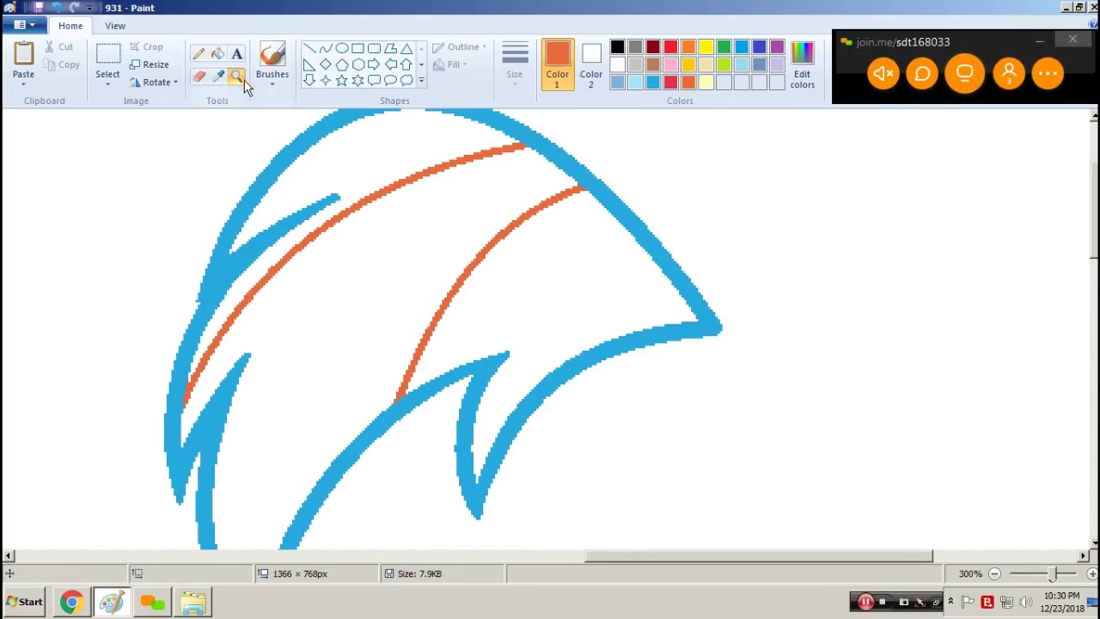
{"action": "left_click", "coordinate": [236, 75]}
{"action": "right_click", "coordinate": [487, 184]}
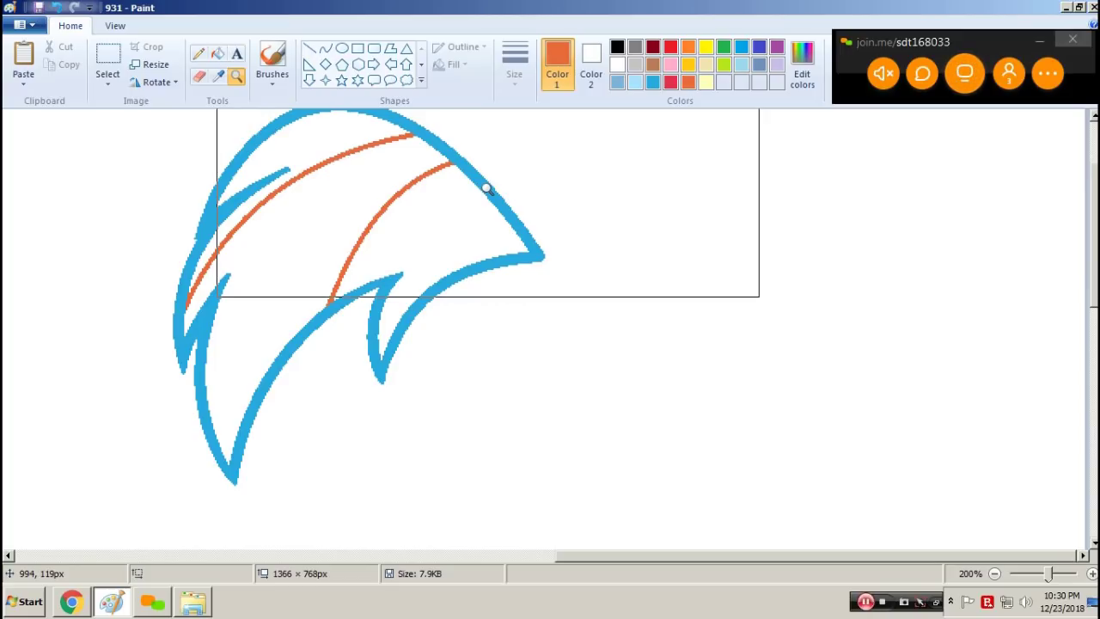
{"action": "right_click", "coordinate": [487, 184]}
Step: Recolour the blue mane outline and both orange dividing curves purple with the Fill tool
{"action": "left_click", "coordinate": [217, 53]}
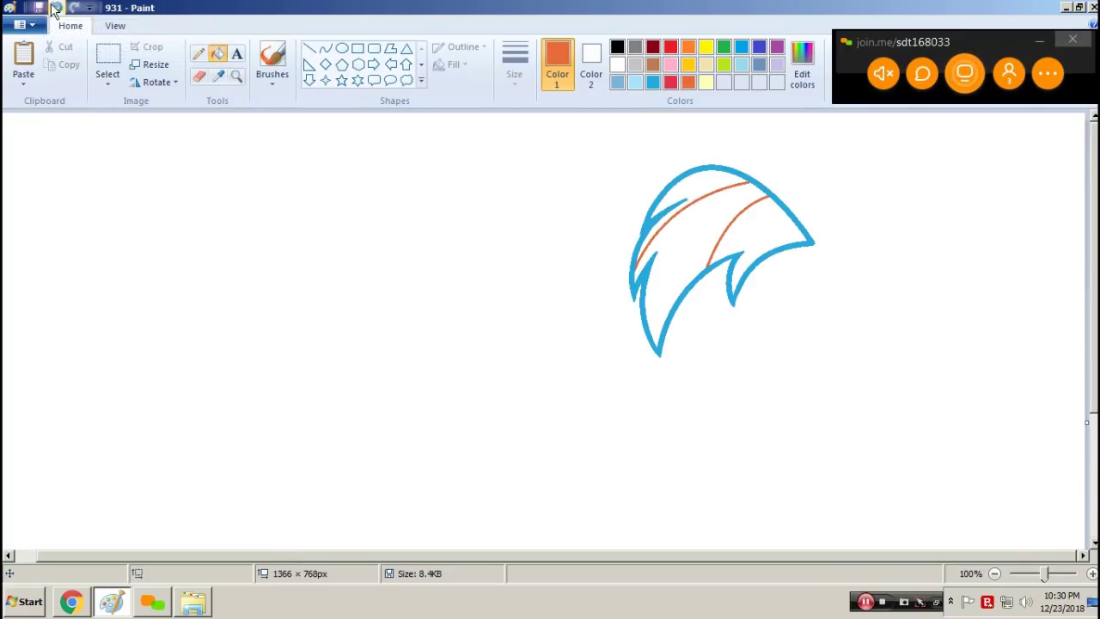
{"action": "left_click", "coordinate": [777, 46]}
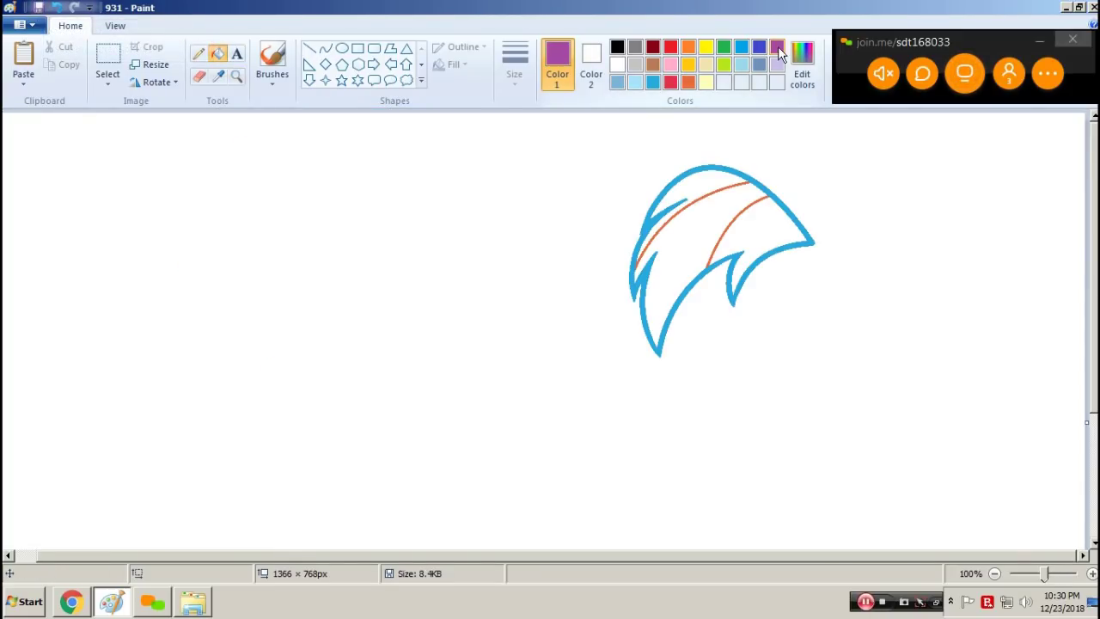
{"action": "left_click", "coordinate": [776, 189]}
{"action": "left_click", "coordinate": [759, 199]}
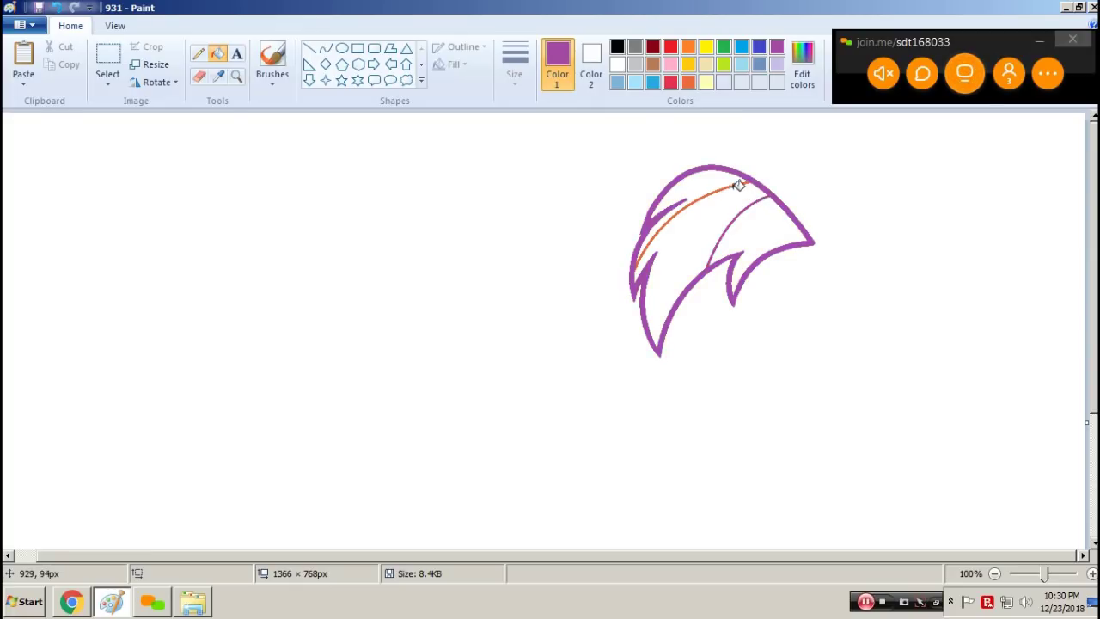
{"action": "left_click", "coordinate": [731, 186]}
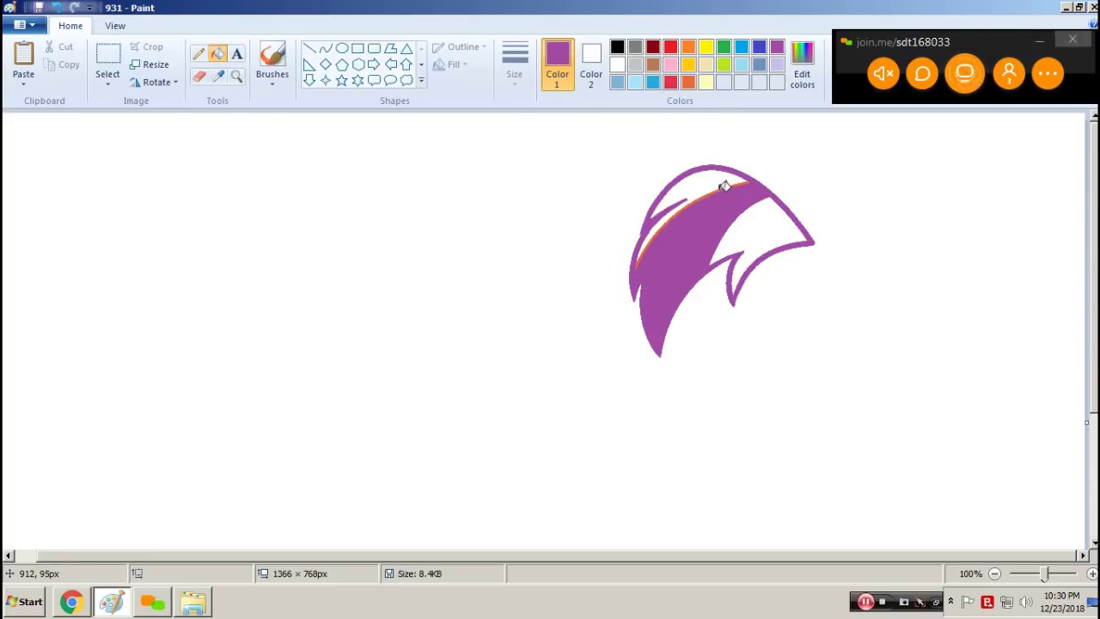
{"action": "key", "text": "ctrl+z"}
{"action": "left_click", "coordinate": [724, 186]}
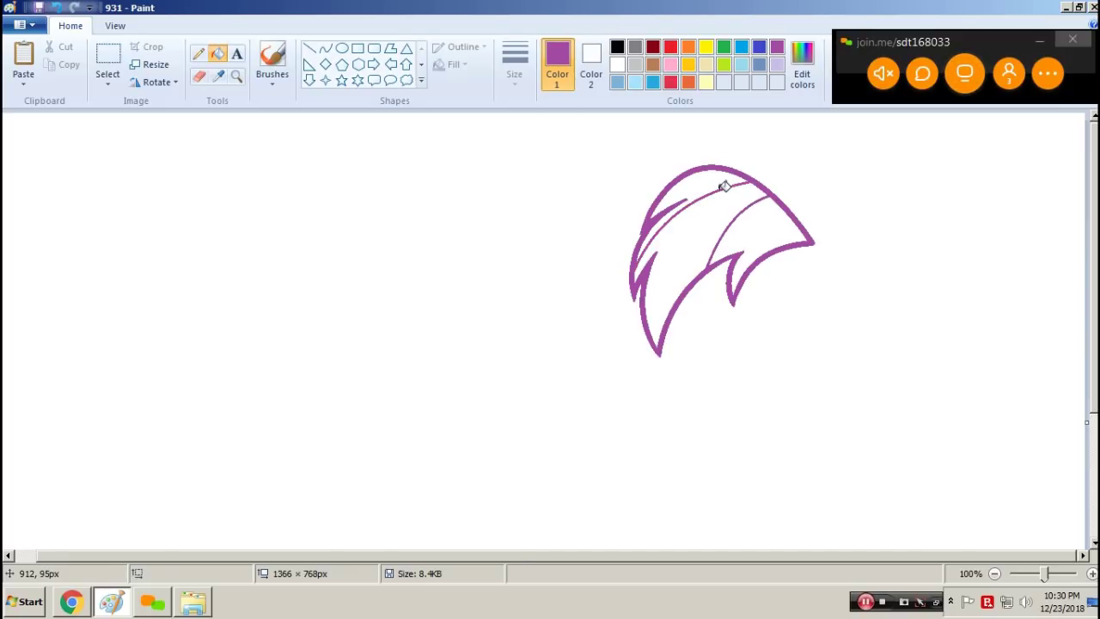
Step: Save the purple mane outline as a separate PNG file named 931b
{"action": "key", "text": "F12"}
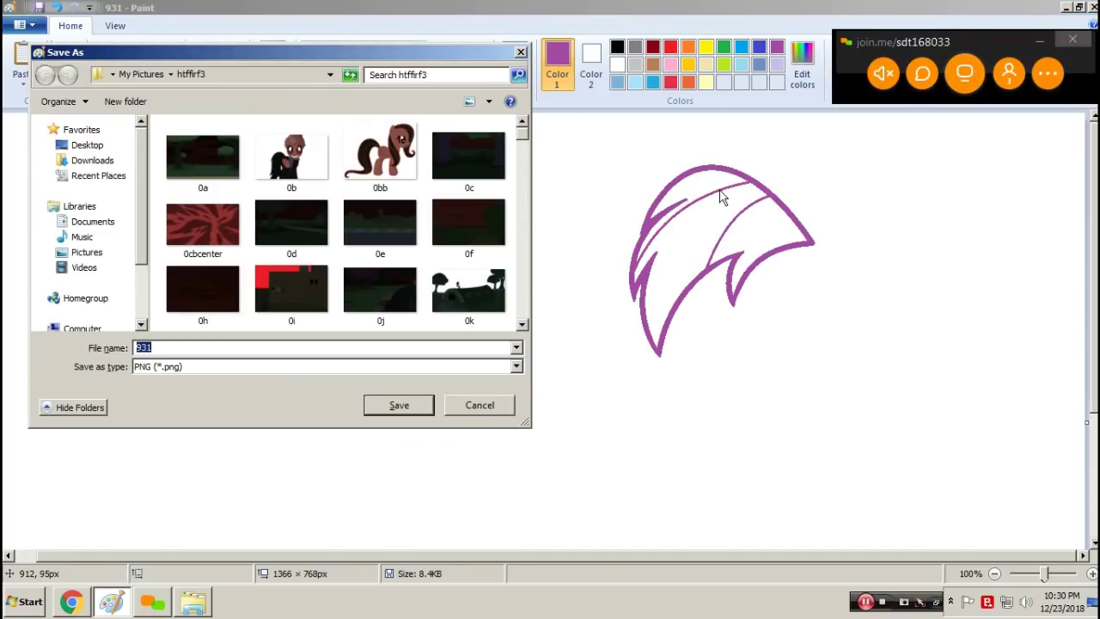
{"action": "type", "text": "9"}
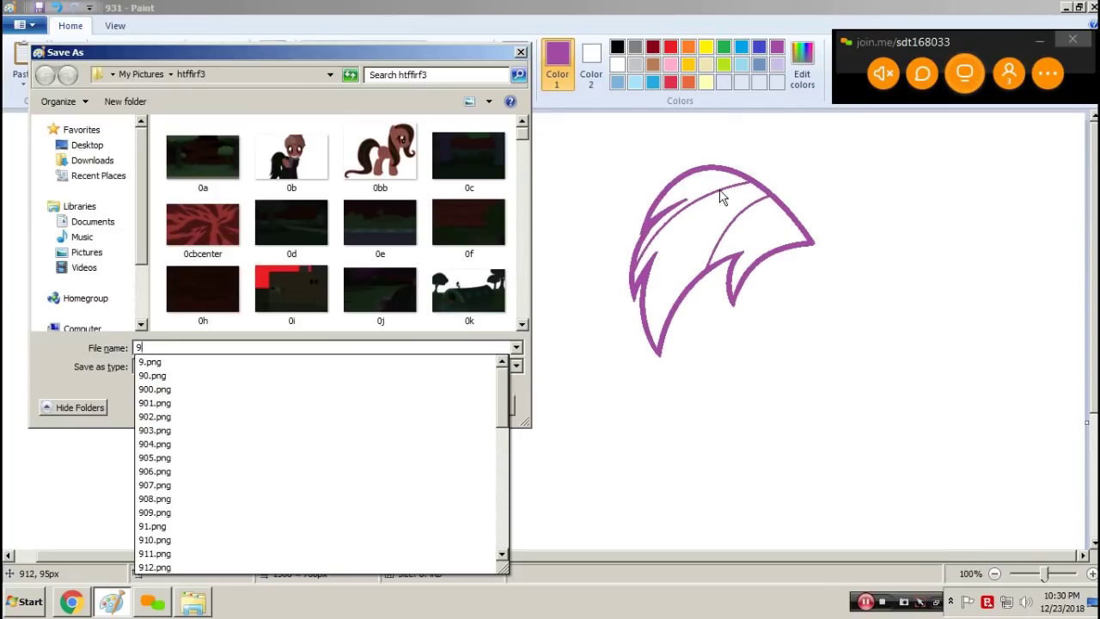
{"action": "type", "text": "31b"}
{"action": "key", "text": "Return"}
{"action": "key", "text": "Return"}
Step: Place four blue Pencil dots in a diamond arrangement on the blank area beside the mane
{"action": "scroll", "coordinate": [719, 184], "scroll_direction": "up", "scroll_amount": 1}
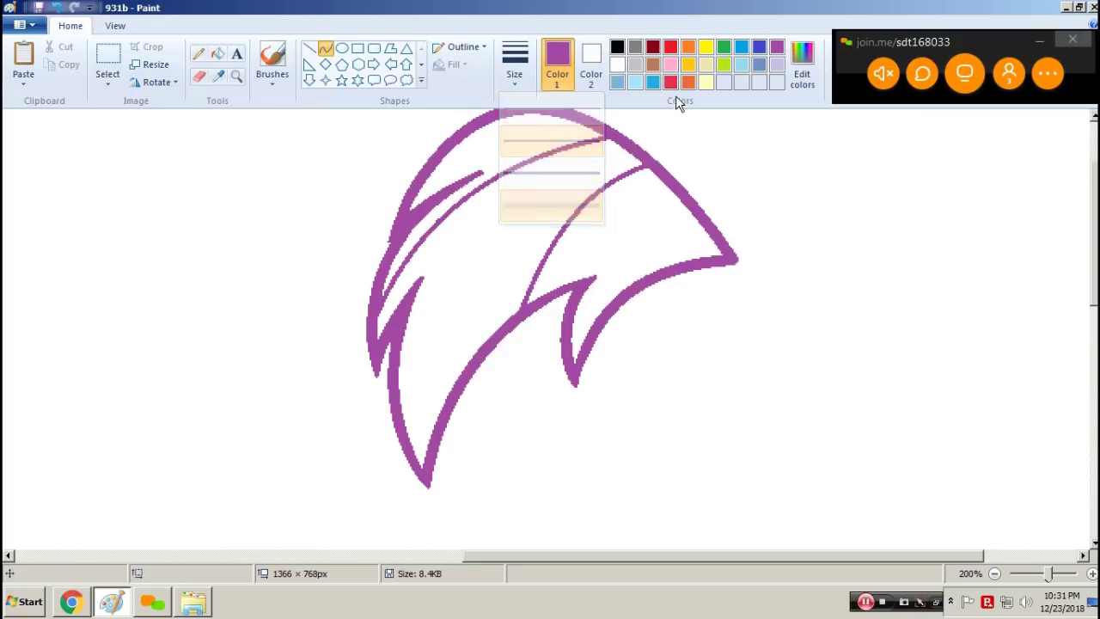
{"action": "left_click", "coordinate": [652, 64]}
{"action": "left_click", "coordinate": [652, 81]}
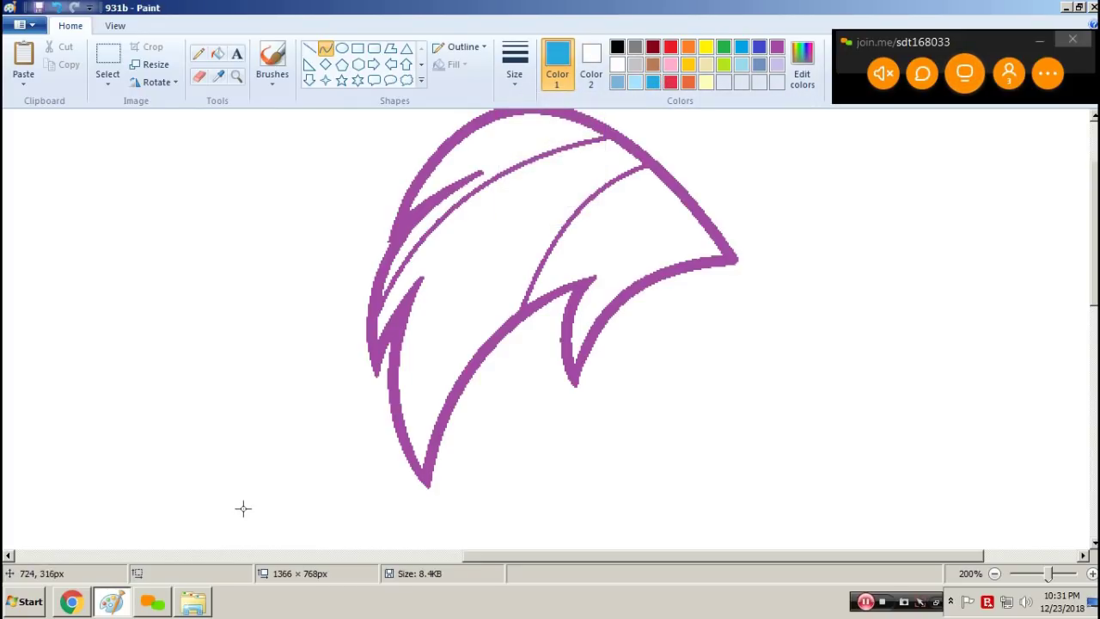
{"action": "left_click", "coordinate": [198, 53]}
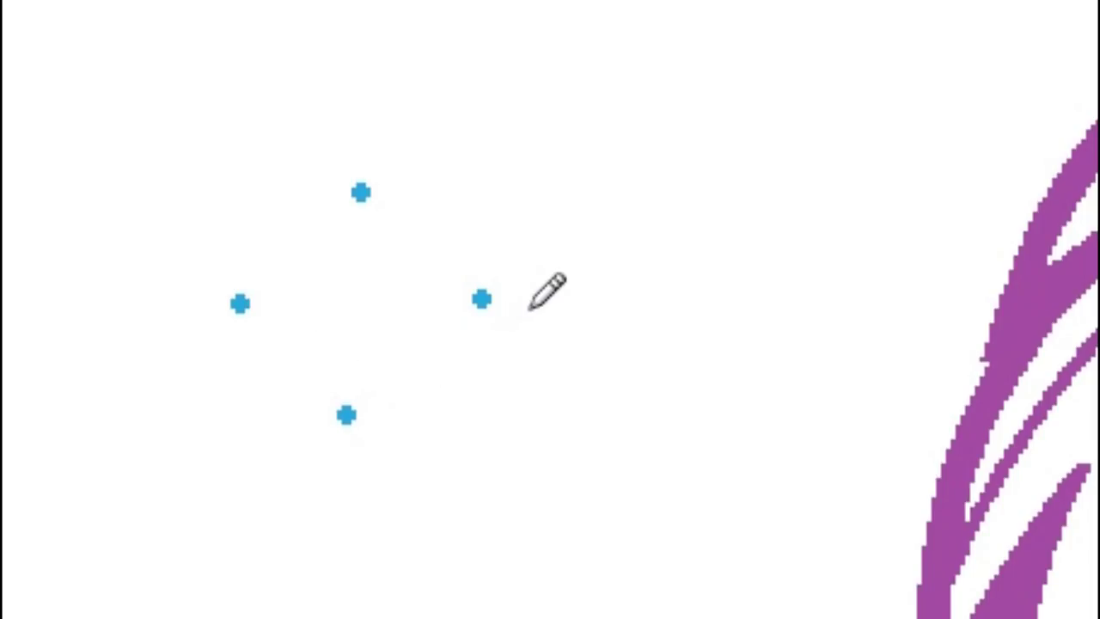
{"action": "left_click", "coordinate": [280, 220]}
{"action": "left_click", "coordinate": [329, 377]}
{"action": "left_click", "coordinate": [465, 379]}
{"action": "left_click", "coordinate": [464, 262]}
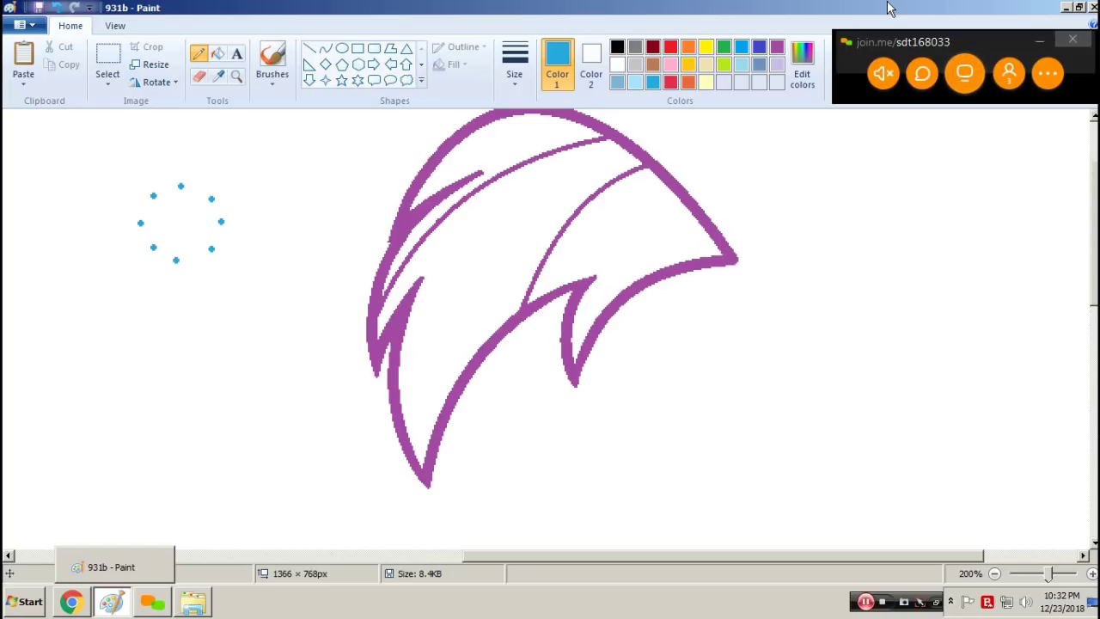
{"action": "left_click", "coordinate": [57, 7]}
{"action": "left_click", "coordinate": [57, 7]}
{"action": "left_click", "coordinate": [57, 8]}
{"action": "left_click", "coordinate": [57, 8]}
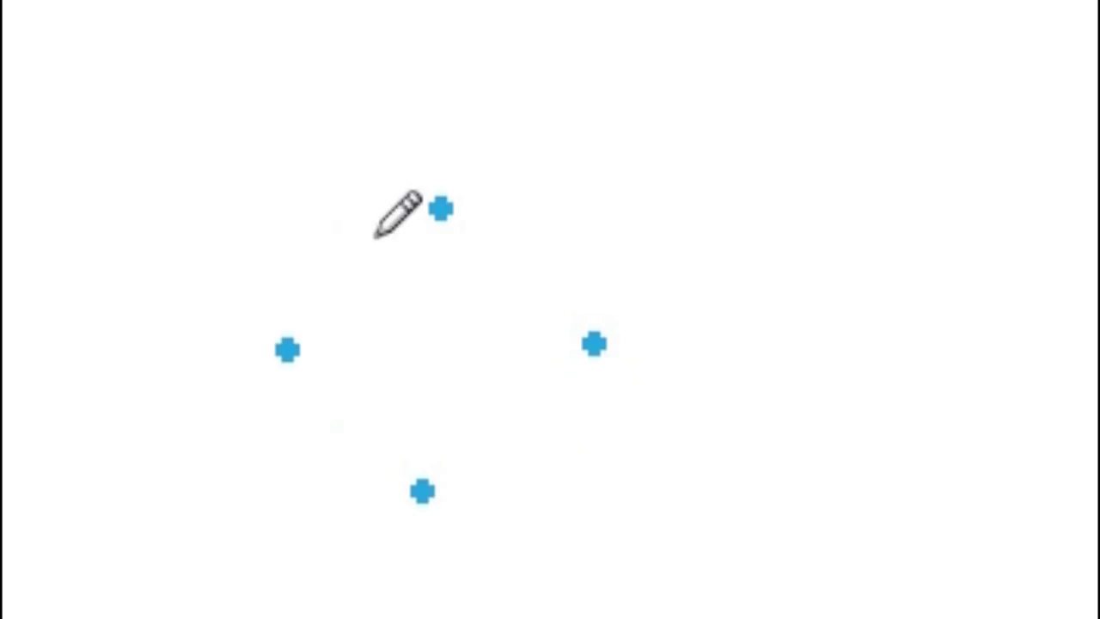
Step: Add four blue Pencil dots midway between the dots of the diamond arrangement
{"action": "left_click", "coordinate": [367, 276]}
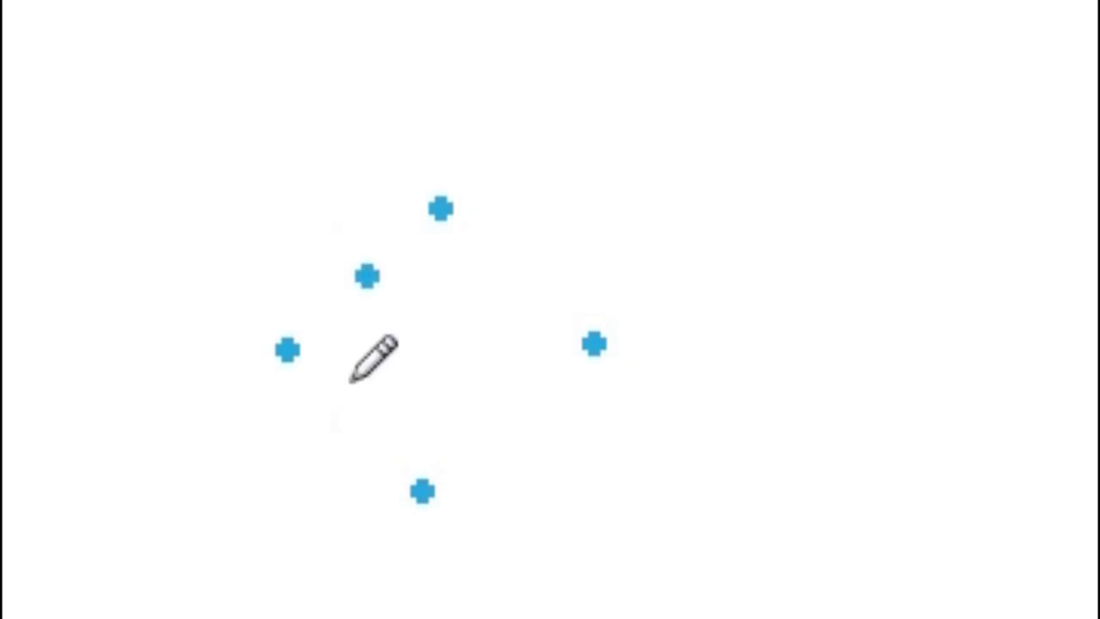
{"action": "left_click", "coordinate": [355, 423]}
{"action": "left_click", "coordinate": [527, 429]}
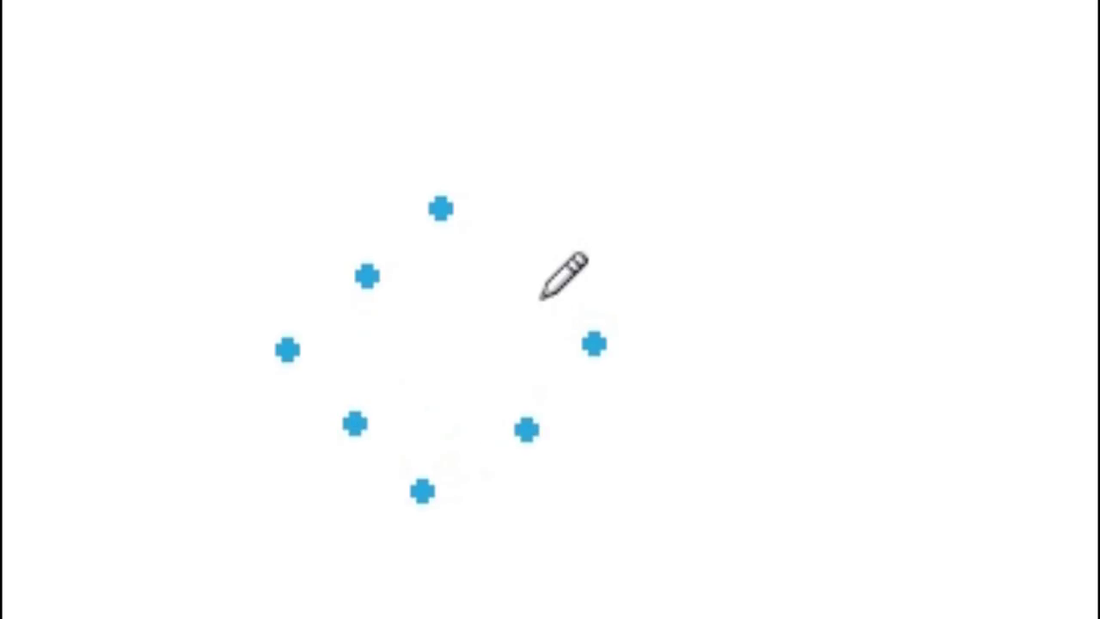
{"action": "left_click", "coordinate": [525, 275]}
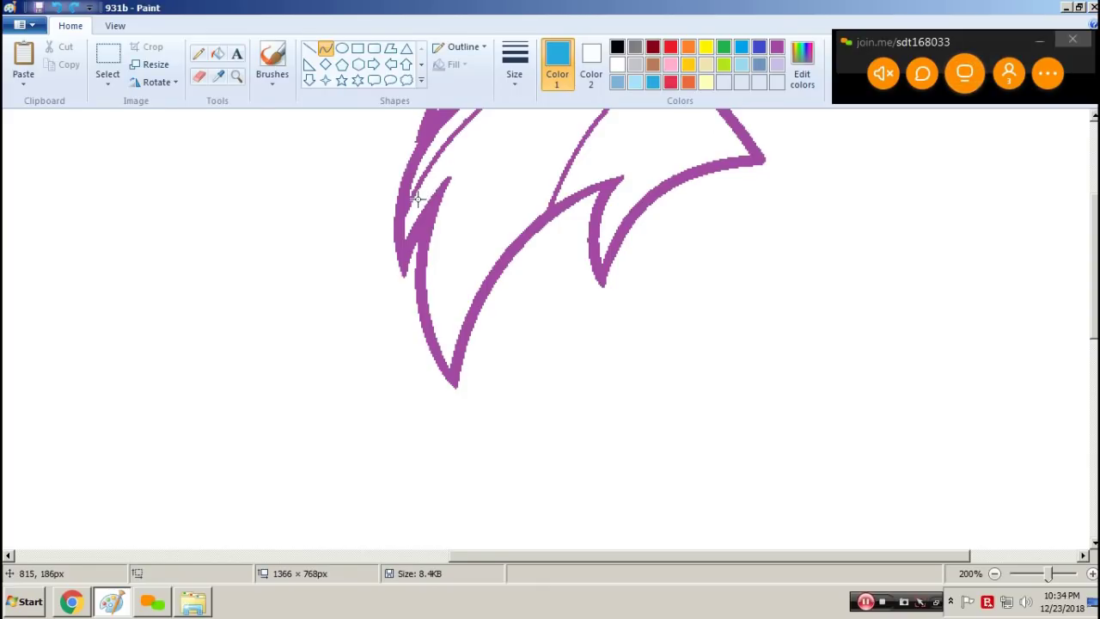
Step: Trace the mane's left edge and left tip over the purple outline with blue curves
{"action": "left_click_drag", "start_coordinate": [417, 200], "coordinate": [385, 395]}
{"action": "left_click_drag", "start_coordinate": [402, 236], "coordinate": [405, 238]}
{"action": "left_click_drag", "start_coordinate": [384, 389], "coordinate": [479, 192]}
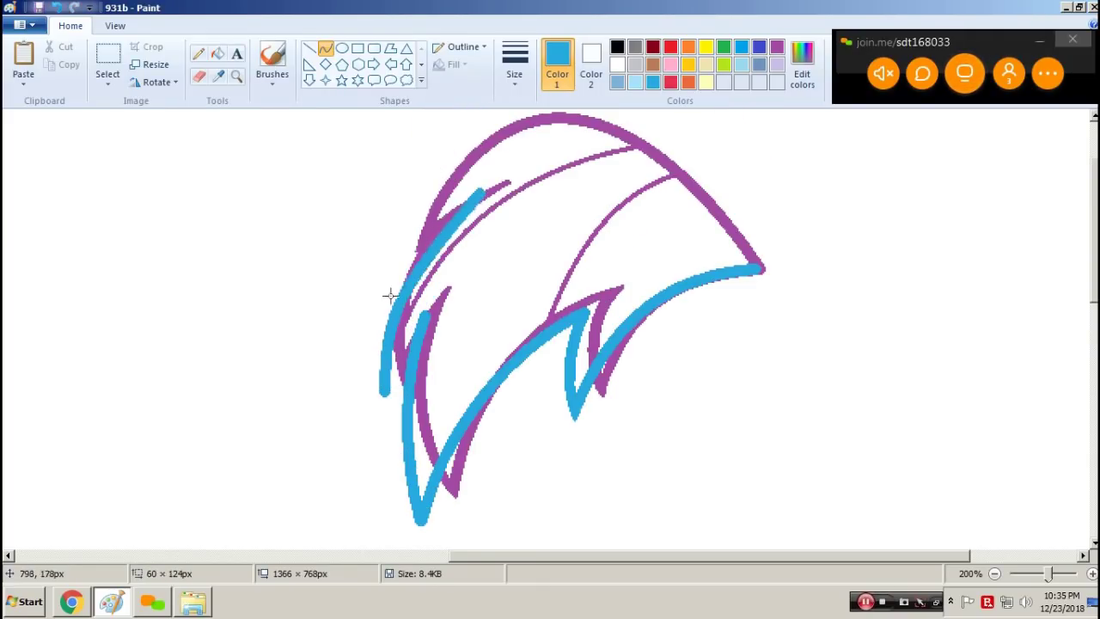
{"action": "mouse_move", "coordinate": [390, 295]}
{"action": "left_mouse_down"}
{"action": "mouse_move", "coordinate": [404, 242]}
{"action": "mouse_move", "coordinate": [378, 409]}
{"action": "mouse_move", "coordinate": [426, 316]}
{"action": "left_mouse_up"}
{"action": "left_click_drag", "start_coordinate": [407, 257], "coordinate": [362, 395]}
{"action": "mouse_move", "coordinate": [398, 340]}
{"action": "left_mouse_down"}
{"action": "mouse_move", "coordinate": [439, 289]}
{"action": "mouse_move", "coordinate": [426, 311]}
{"action": "left_mouse_up"}
Step: Taper the blue strand tips along the mane's lower edge by trimming them with white curves
{"action": "mouse_move", "coordinate": [478, 366]}
{"action": "left_mouse_down"}
{"action": "mouse_move", "coordinate": [618, 292]}
{"action": "mouse_move", "coordinate": [572, 302]}
{"action": "left_mouse_up"}
{"action": "scroll", "coordinate": [485, 410], "scroll_direction": "down", "scroll_amount": 3}
{"action": "mouse_move", "coordinate": [497, 289]}
{"action": "left_mouse_down"}
{"action": "mouse_move", "coordinate": [416, 453]}
{"action": "mouse_move", "coordinate": [434, 387]}
{"action": "left_mouse_up"}
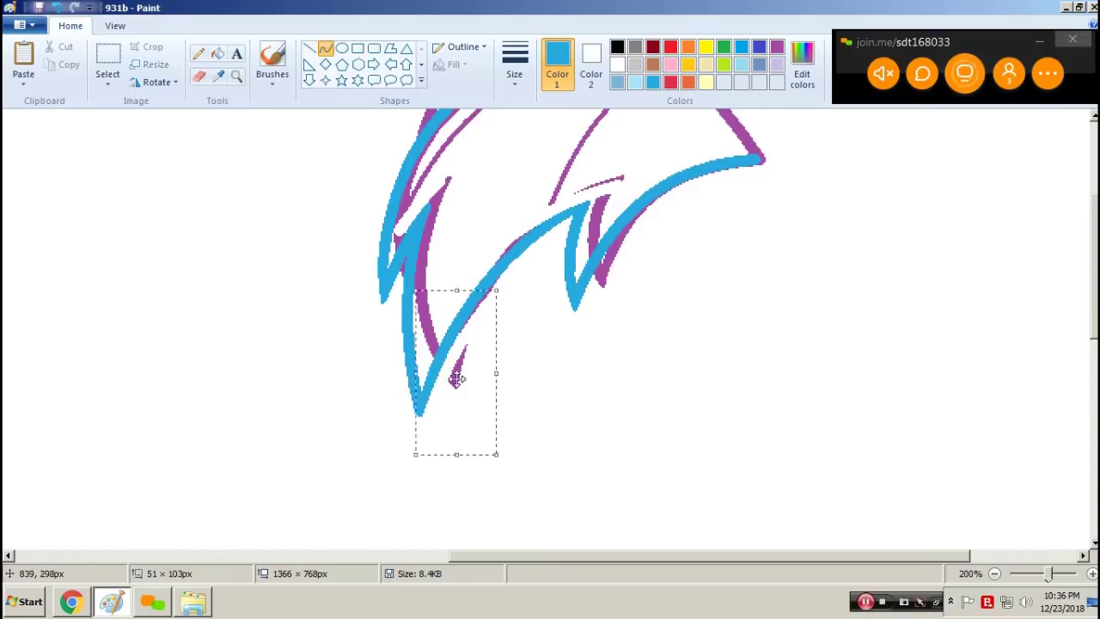
Step: Draw the mane's top edge as a blue curve about 222 × 130 px from the right tip to the upper-left side
{"action": "scroll", "coordinate": [482, 361], "scroll_direction": "up", "scroll_amount": 3}
{"action": "left_click", "coordinate": [199, 54]}
{"action": "left_click", "coordinate": [325, 49]}
{"action": "mouse_move", "coordinate": [757, 269]}
{"action": "left_mouse_down"}
{"action": "mouse_move", "coordinate": [410, 221]}
{"action": "mouse_move", "coordinate": [413, 232]}
{"action": "mouse_move", "coordinate": [527, 113]}
{"action": "mouse_move", "coordinate": [456, 106]}
{"action": "mouse_move", "coordinate": [550, 101]}
{"action": "left_mouse_up"}
{"action": "left_click", "coordinate": [57, 7]}
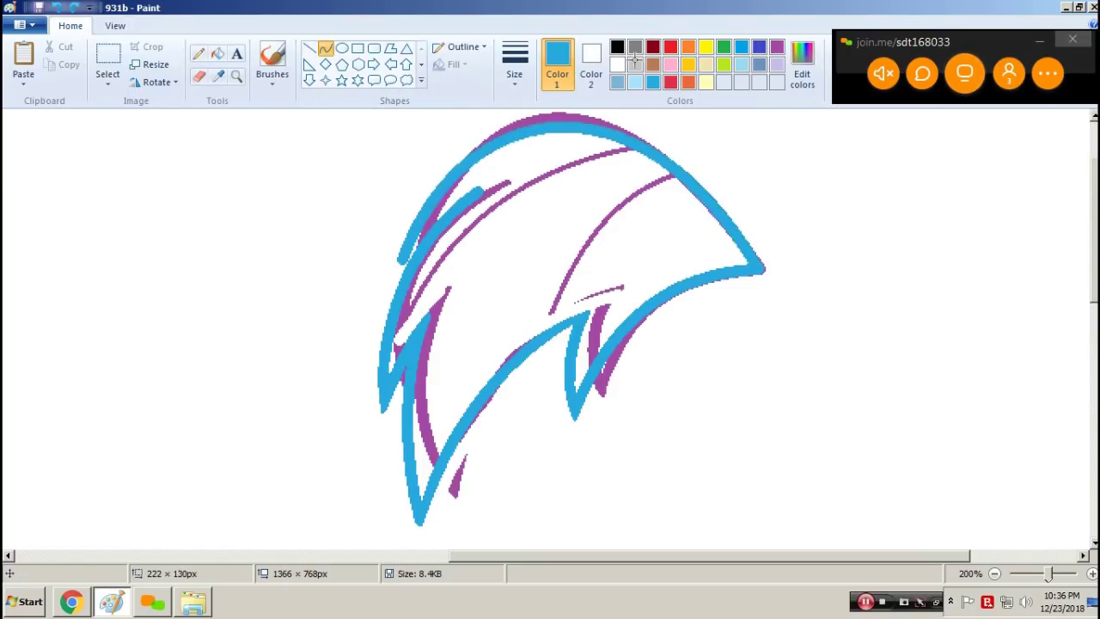
Step: Shape the upper-left tuft into a pointed tip with blue and white curves
{"action": "left_click_drag", "start_coordinate": [402, 259], "coordinate": [489, 177]}
{"action": "right_click", "coordinate": [489, 176]}
{"action": "right_click", "coordinate": [490, 177]}
{"action": "mouse_move", "coordinate": [415, 293]}
{"action": "left_mouse_down"}
{"action": "mouse_move", "coordinate": [516, 164]}
{"action": "mouse_move", "coordinate": [513, 176]}
{"action": "left_mouse_up"}
{"action": "right_click", "coordinate": [483, 187]}
{"action": "left_click", "coordinate": [326, 48]}
{"action": "left_click_drag", "start_coordinate": [467, 138], "coordinate": [404, 270]}
{"action": "right_click", "coordinate": [401, 229]}
{"action": "left_click", "coordinate": [199, 53]}
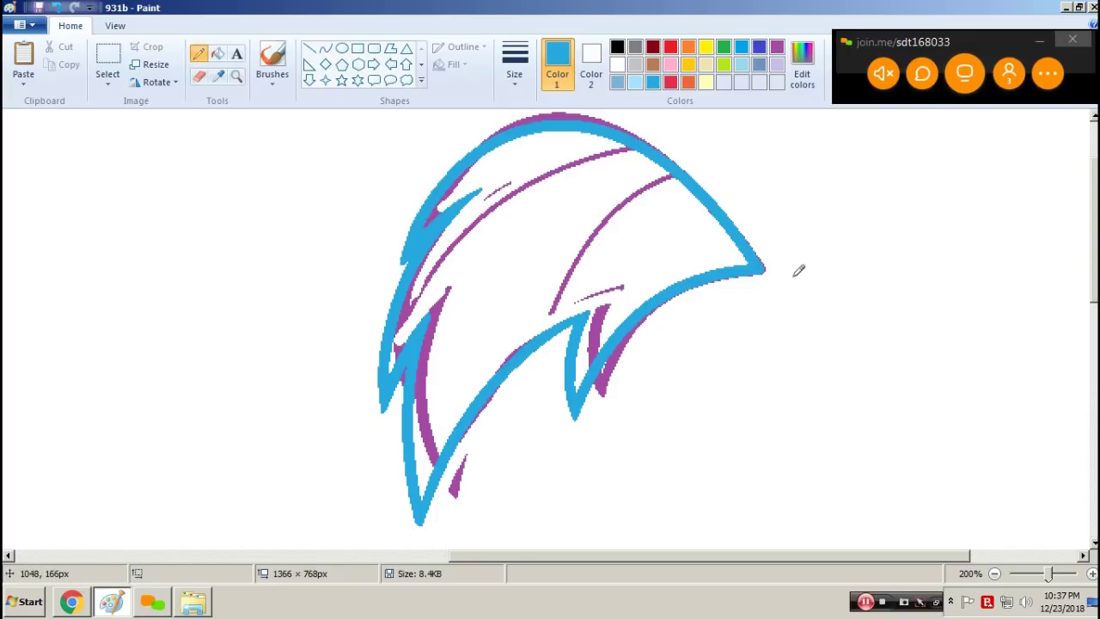
Step: Set the Curve tool to a thinner line in orange
{"action": "left_click", "coordinate": [326, 48]}
{"action": "left_click", "coordinate": [513, 79]}
{"action": "left_click", "coordinate": [547, 175]}
{"action": "left_click", "coordinate": [688, 82]}
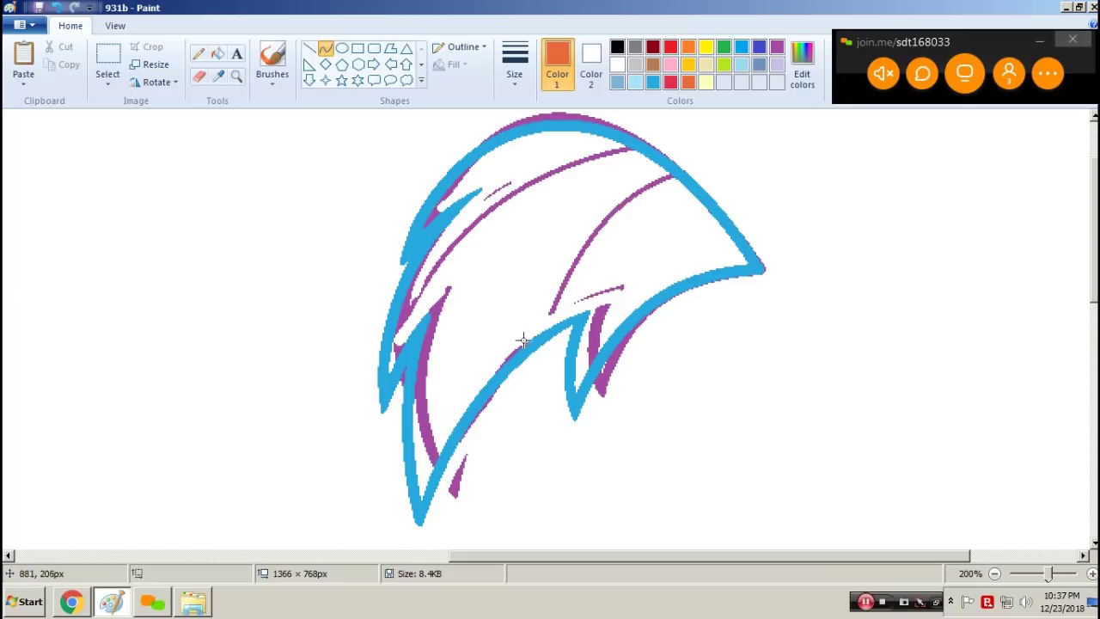
{"action": "mouse_move", "coordinate": [521, 343]}
{"action": "left_mouse_down"}
{"action": "mouse_move", "coordinate": [660, 165]}
{"action": "mouse_move", "coordinate": [667, 174]}
{"action": "mouse_move", "coordinate": [528, 209]}
{"action": "mouse_move", "coordinate": [669, 175]}
{"action": "left_mouse_up"}
{"action": "left_click_drag", "start_coordinate": [565, 265], "coordinate": [553, 268]}
{"action": "left_click_drag", "start_coordinate": [395, 335], "coordinate": [634, 149]}
{"action": "left_click_drag", "start_coordinate": [457, 146], "coordinate": [504, 182]}
{"action": "key", "text": "ctrl+z"}
{"action": "key", "text": "ctrl+z"}
Step: Draw two orange dividing curves across the mane, following the old purple dividers from the top edge downwards
{"action": "mouse_move", "coordinate": [671, 177]}
{"action": "left_mouse_down"}
{"action": "mouse_move", "coordinate": [549, 299]}
{"action": "mouse_move", "coordinate": [540, 334]}
{"action": "left_mouse_up"}
{"action": "left_click_drag", "start_coordinate": [620, 206], "coordinate": [586, 234]}
{"action": "left_click", "coordinate": [583, 238]}
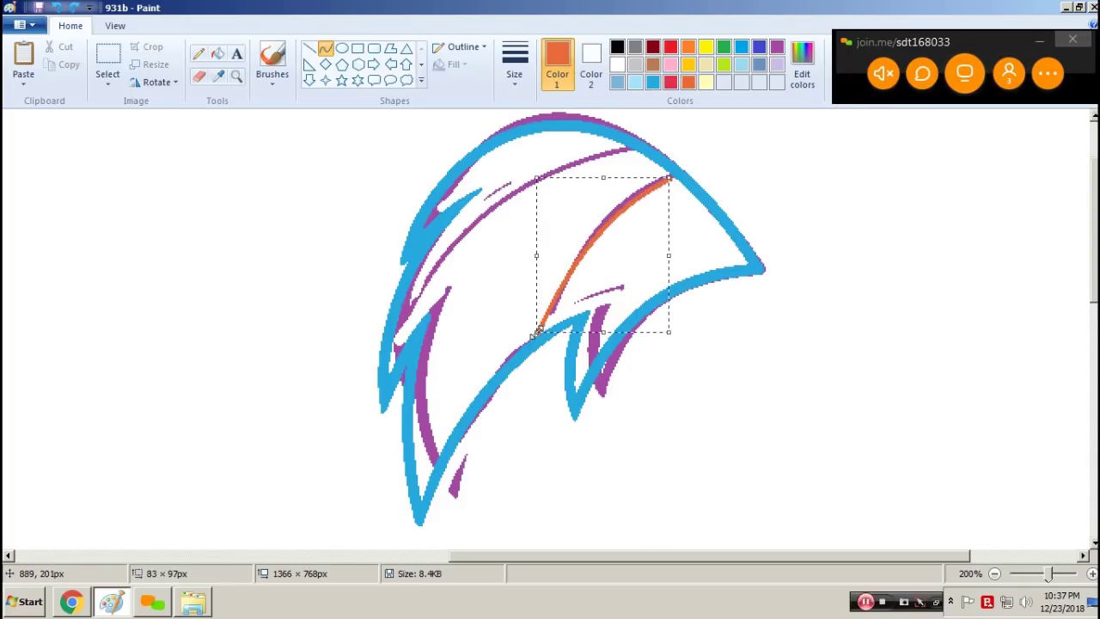
{"action": "left_click_drag", "start_coordinate": [397, 336], "coordinate": [633, 149]}
{"action": "left_click_drag", "start_coordinate": [513, 169], "coordinate": [509, 166]}
{"action": "left_click", "coordinate": [502, 180]}
{"action": "left_click", "coordinate": [712, 208]}
Step: Examine up close where the orange dividers meet the blue outline and sample the outline's blue colour
{"action": "left_click", "coordinate": [236, 76]}
{"action": "left_click", "coordinate": [571, 300]}
{"action": "left_click", "coordinate": [218, 53]}
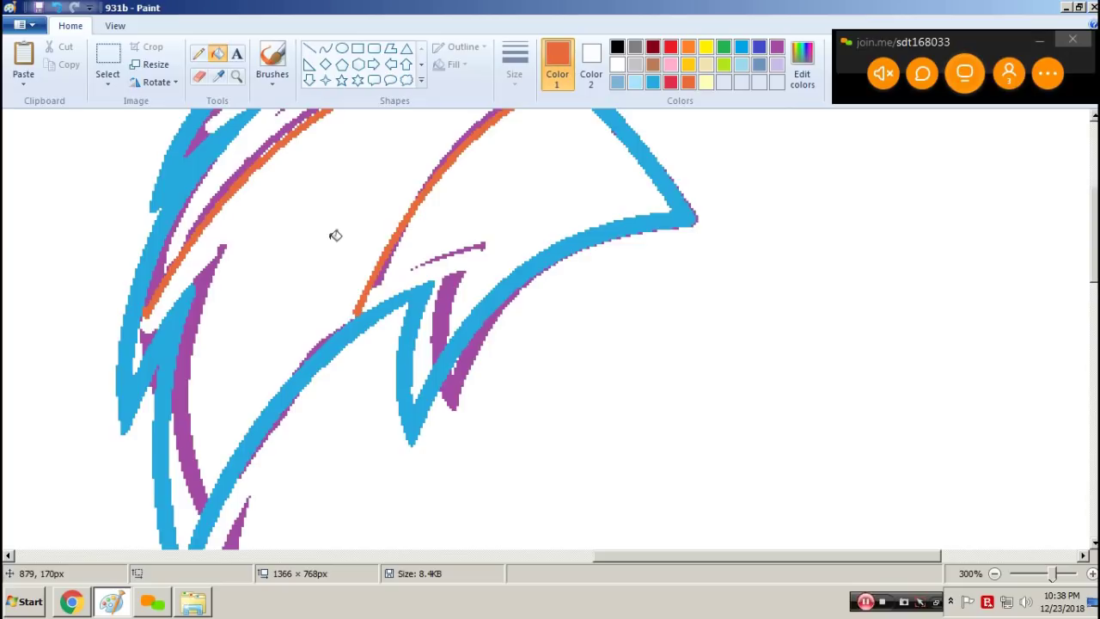
{"action": "scroll", "coordinate": [335, 235], "scroll_direction": "up", "scroll_amount": 3}
{"action": "left_click", "coordinate": [199, 53]}
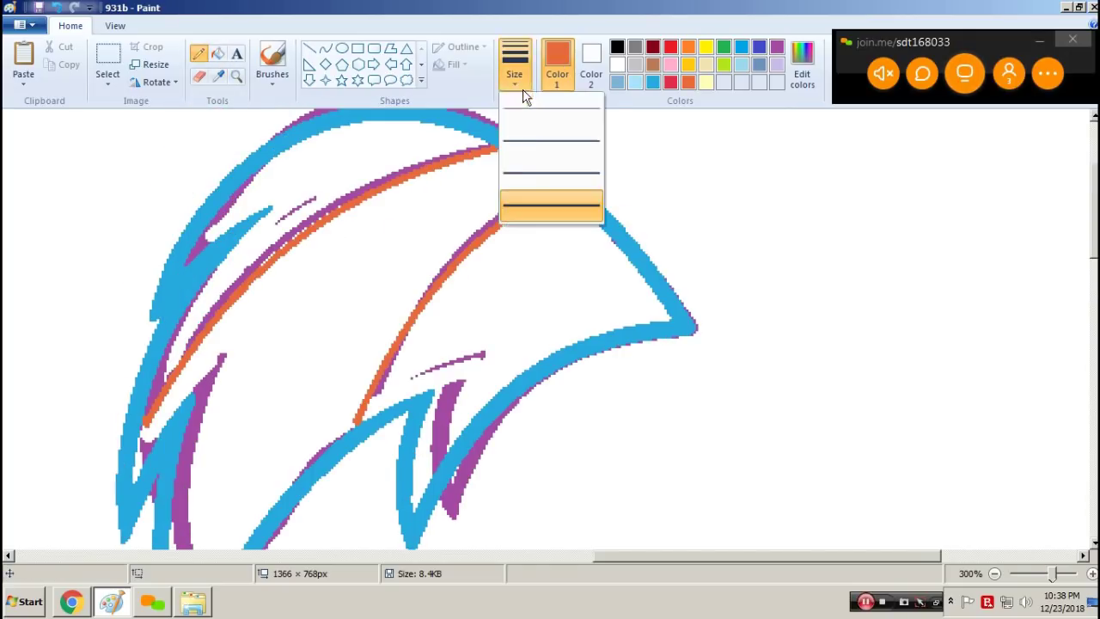
{"action": "scroll", "coordinate": [478, 164], "scroll_direction": "down", "scroll_amount": 5}
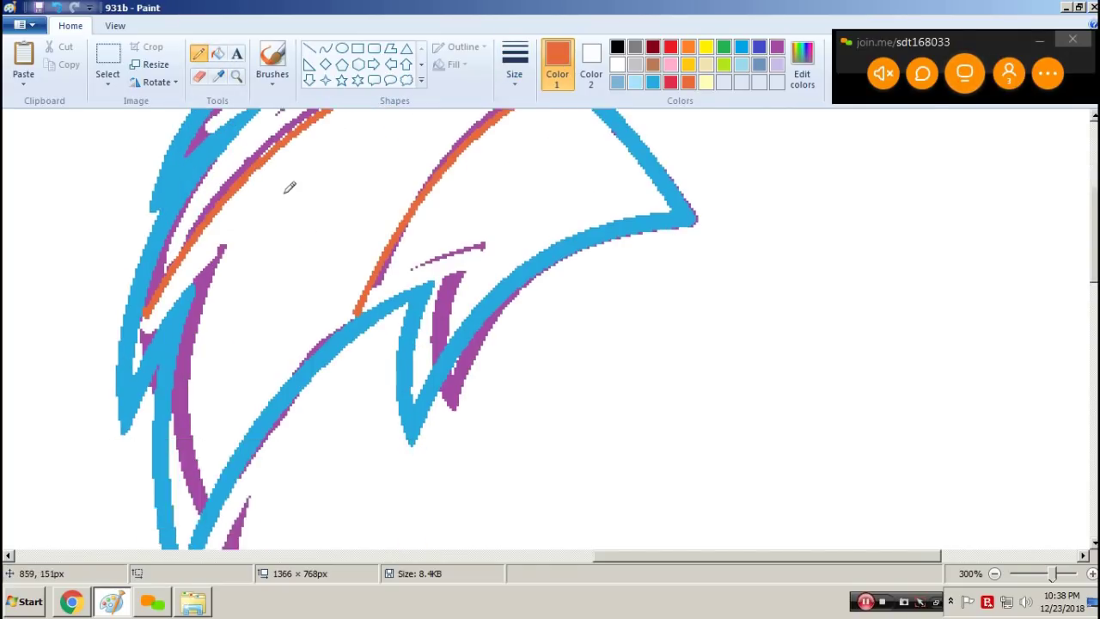
{"action": "left_click", "coordinate": [217, 76]}
{"action": "left_click", "coordinate": [161, 252]}
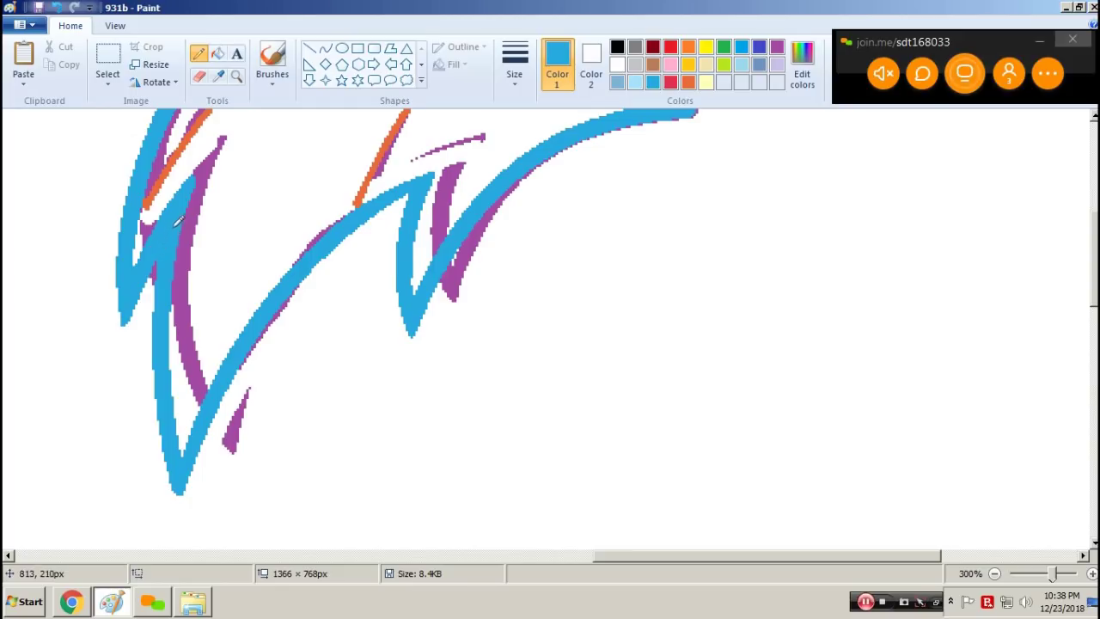
{"action": "left_click", "coordinate": [236, 77]}
{"action": "scroll", "coordinate": [395, 216], "scroll_direction": "up", "scroll_amount": 5}
{"action": "right_click", "coordinate": [396, 217]}
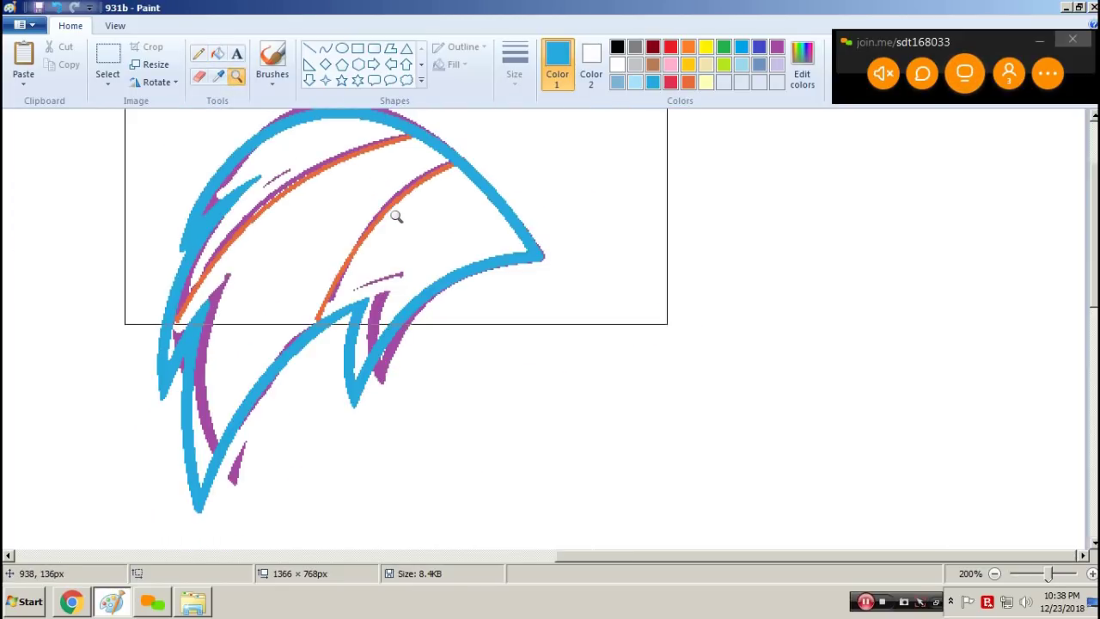
{"action": "right_click", "coordinate": [396, 216]}
Step: Remove the old purple lines by filling each mane section and the background with purple and refilling them with white
{"action": "left_click", "coordinate": [215, 60]}
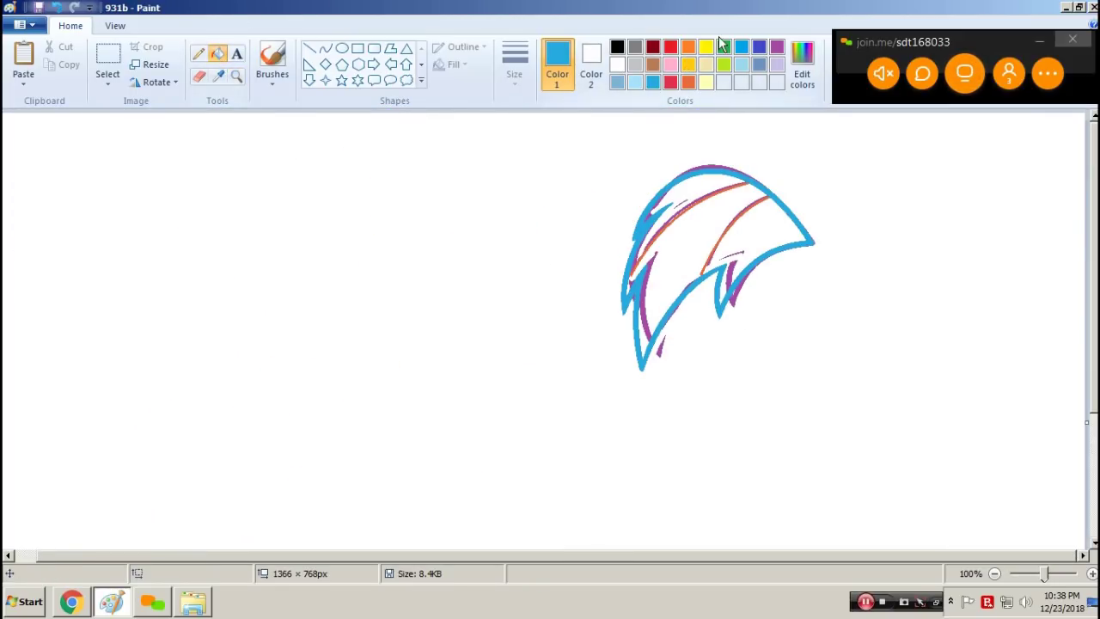
{"action": "left_click", "coordinate": [779, 49]}
{"action": "left_click", "coordinate": [682, 195]}
{"action": "right_click", "coordinate": [682, 194]}
{"action": "left_click", "coordinate": [685, 226]}
{"action": "right_click", "coordinate": [684, 227]}
{"action": "left_click", "coordinate": [762, 238]}
{"action": "right_click", "coordinate": [762, 237]}
{"action": "left_click", "coordinate": [800, 328]}
{"action": "right_click", "coordinate": [800, 327]}
{"action": "left_click", "coordinate": [800, 327]}
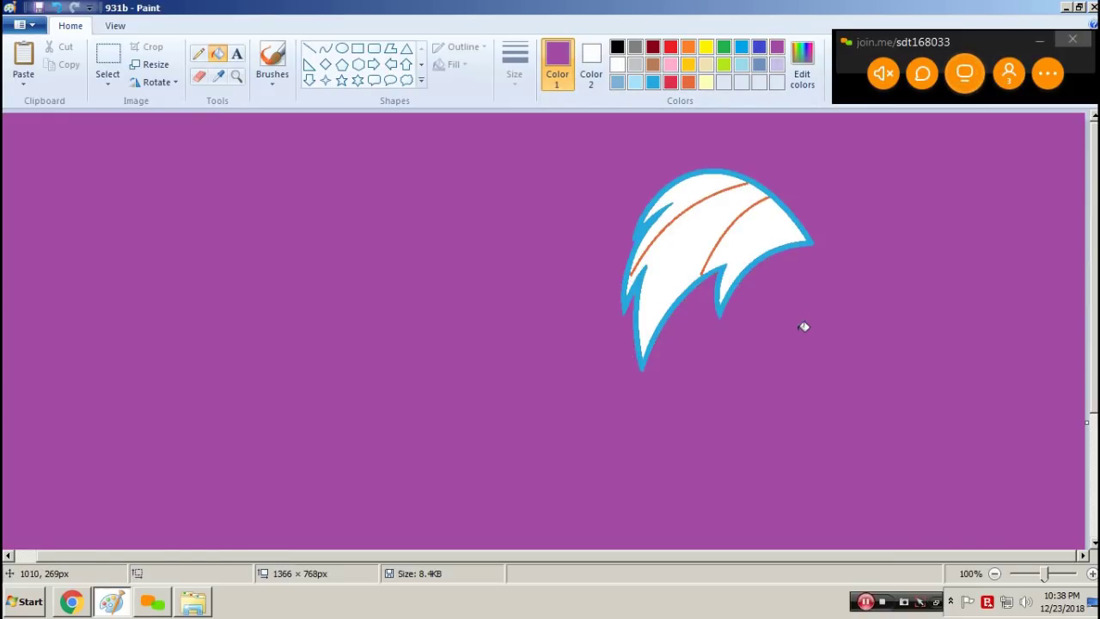
{"action": "right_click", "coordinate": [800, 327]}
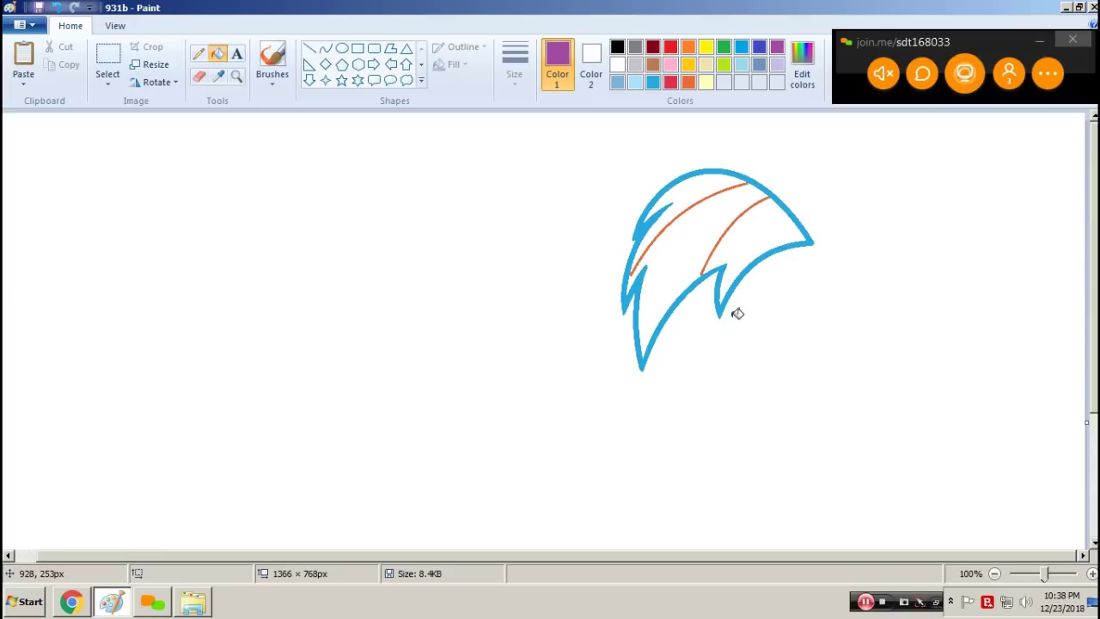
Step: Save the blue and orange mane as a separate PNG file named 933
{"action": "key", "text": "F12"}
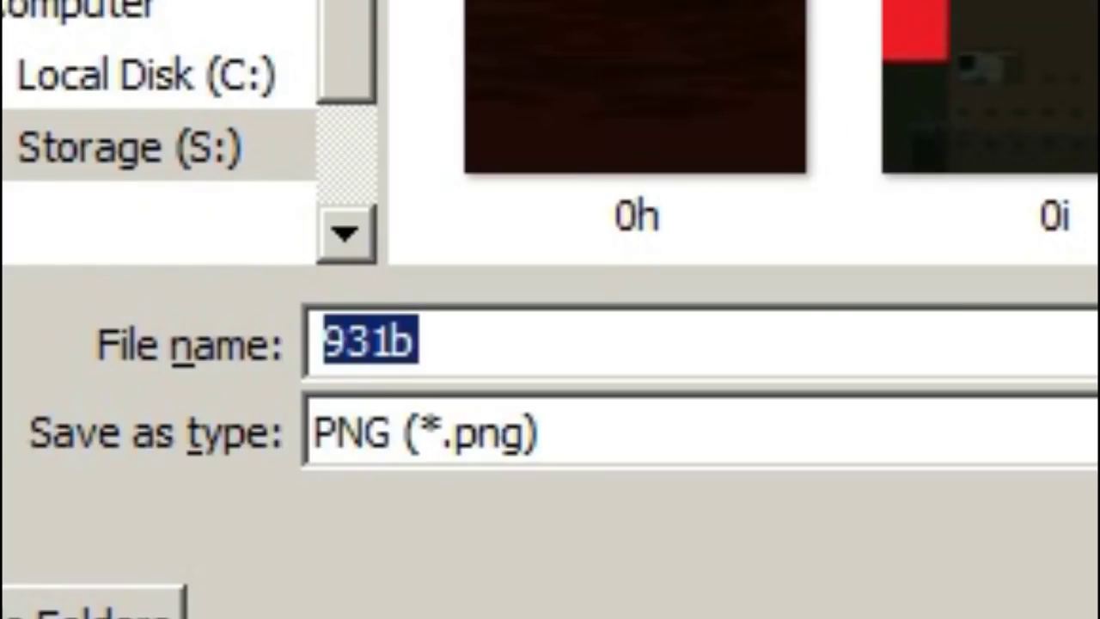
{"action": "left_click", "coordinate": [644, 359]}
{"action": "key", "text": "BackSpace"}
{"action": "key", "text": "BackSpace"}
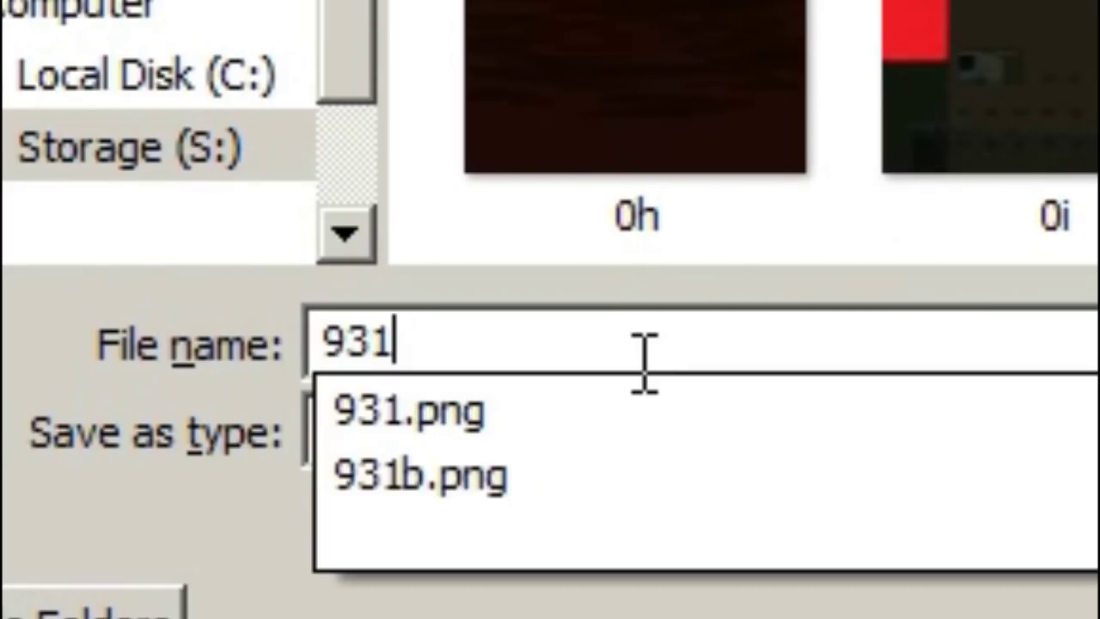
{"action": "type", "text": "3"}
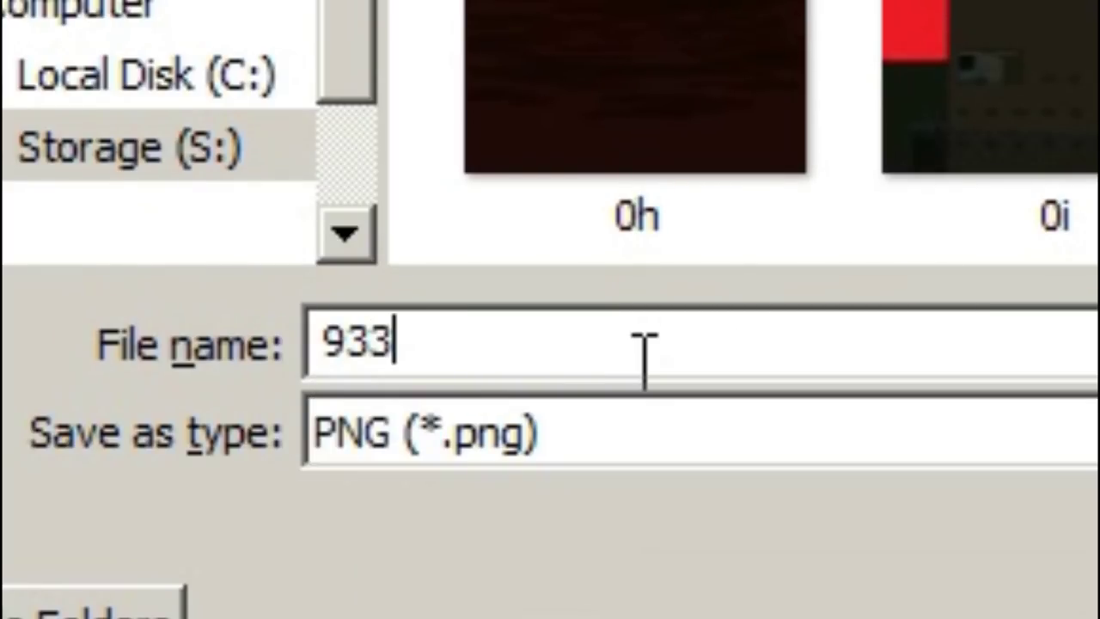
{"action": "key", "text": "Return"}
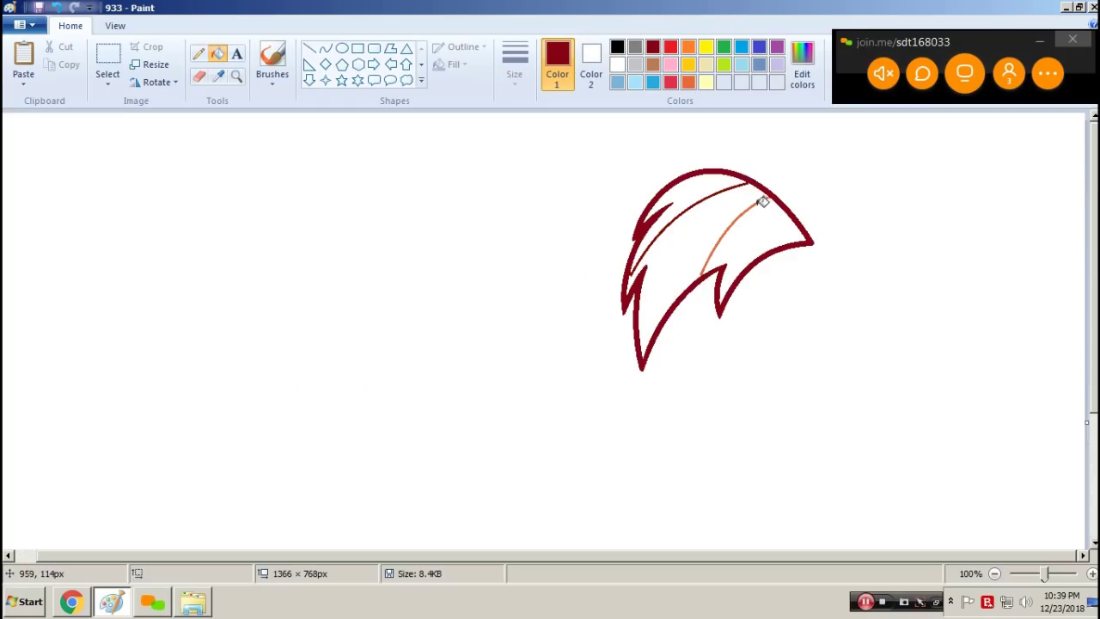
Step: Fill the remaining orange dividing curve with dark red and save the mane as a PNG file named 933b
{"action": "left_click", "coordinate": [761, 202]}
{"action": "key", "text": "F12"}
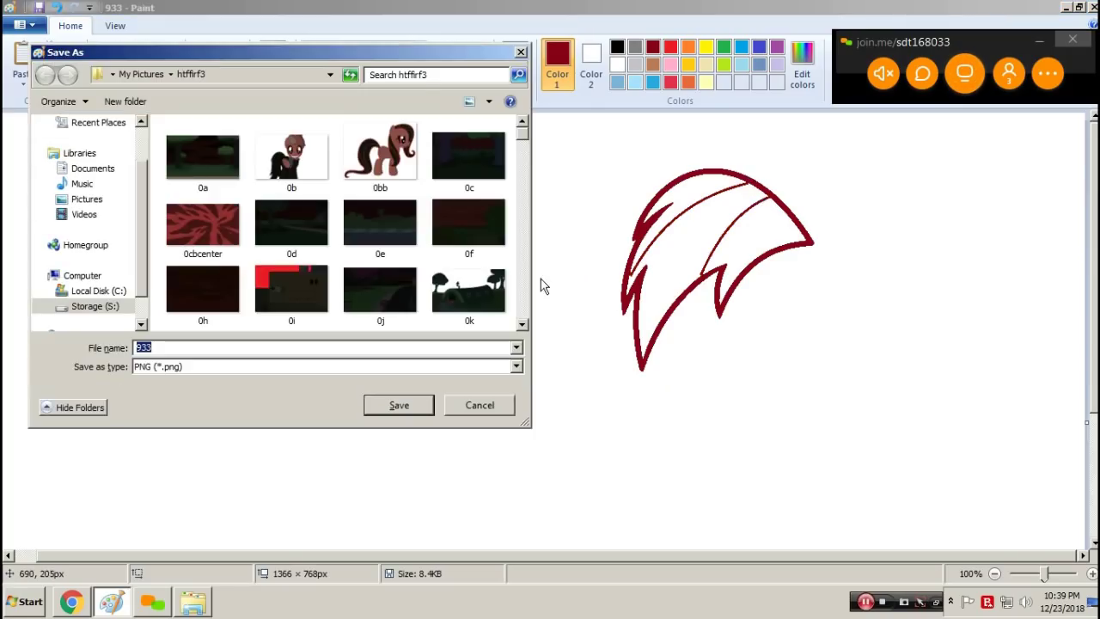
{"action": "type", "text": "9"}
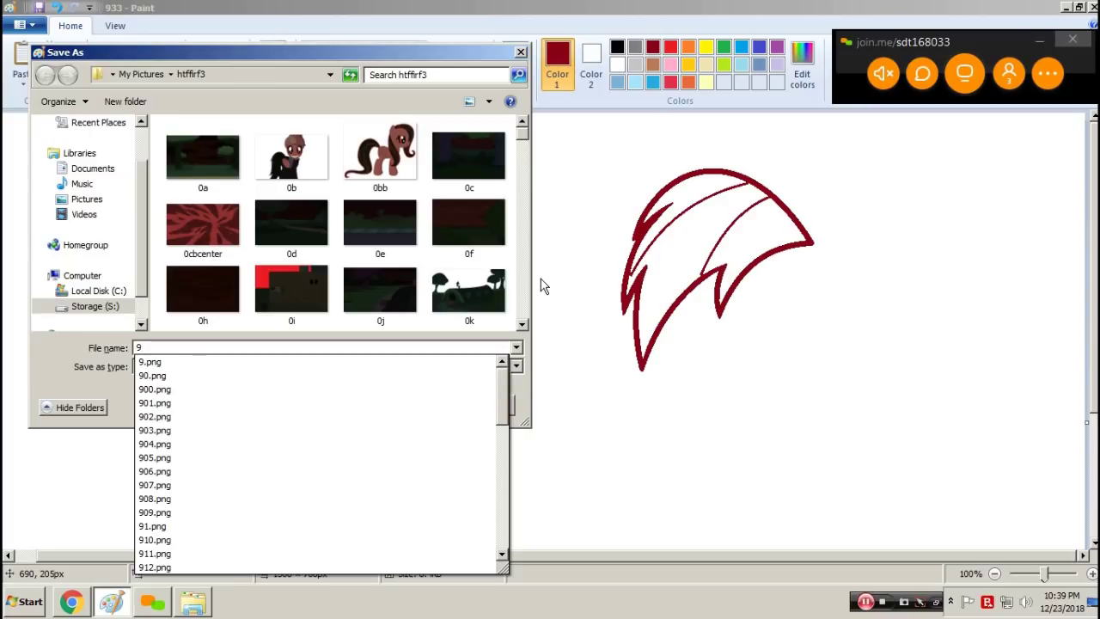
{"action": "type", "text": "33b"}
{"action": "key", "text": "Return"}
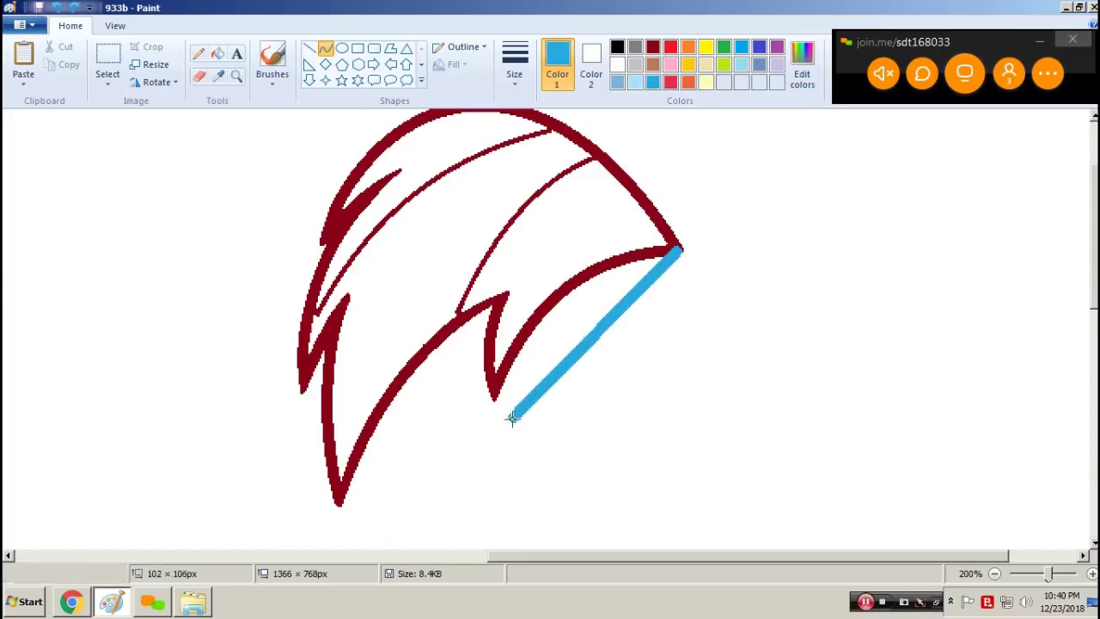
Step: Draw the mane's lower-right edge as a blue curve about 98 × 112 px and close its tooth with a second curve
{"action": "left_click_drag", "start_coordinate": [593, 332], "coordinate": [518, 341]}
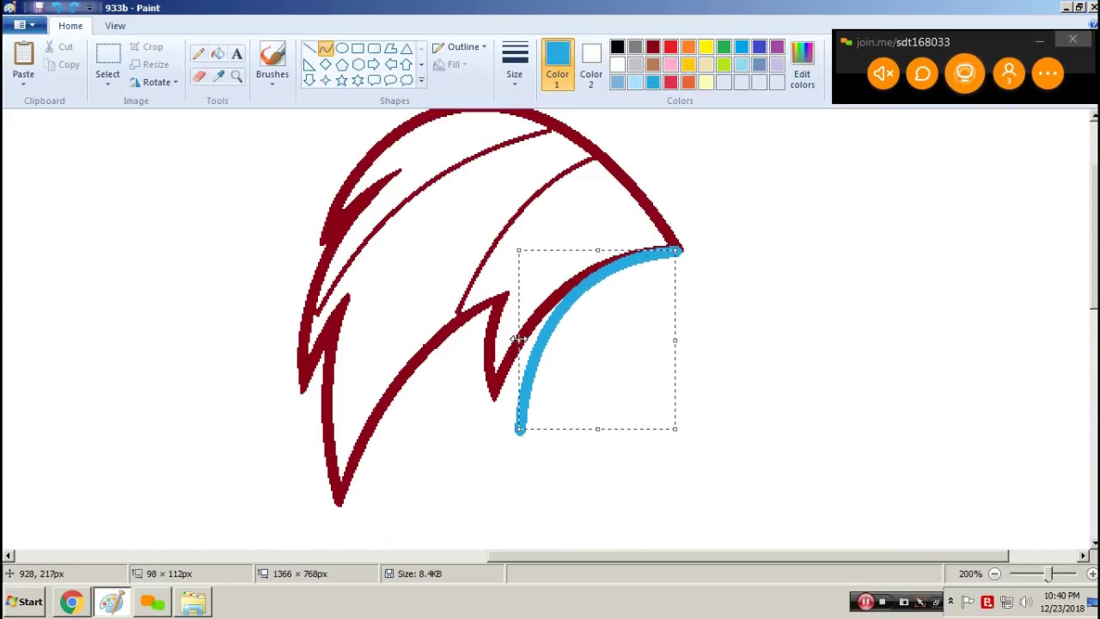
{"action": "left_click_drag", "start_coordinate": [519, 432], "coordinate": [513, 309]}
{"action": "left_click_drag", "start_coordinate": [515, 379], "coordinate": [509, 472]}
Step: Draw both sides of the long lower strand with blue curves, placed slightly right of the dark red one
{"action": "left_click_drag", "start_coordinate": [513, 307], "coordinate": [381, 546]}
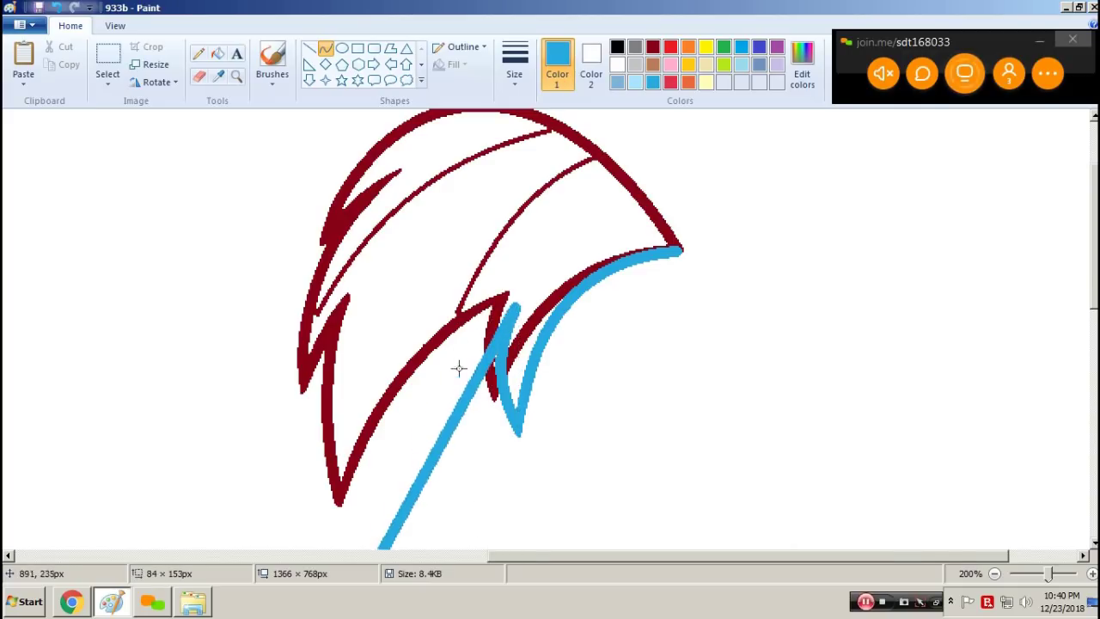
{"action": "left_click_drag", "start_coordinate": [404, 481], "coordinate": [418, 413]}
{"action": "left_click_drag", "start_coordinate": [464, 327], "coordinate": [461, 341]}
{"action": "scroll", "coordinate": [380, 373], "scroll_direction": "down", "scroll_amount": 1}
{"action": "mouse_move", "coordinate": [349, 219]}
{"action": "left_mouse_down"}
{"action": "mouse_move", "coordinate": [377, 447]}
{"action": "mouse_move", "coordinate": [381, 439]}
{"action": "left_mouse_up"}
{"action": "left_click_drag", "start_coordinate": [358, 376], "coordinate": [352, 370]}
{"action": "left_click_drag", "start_coordinate": [314, 289], "coordinate": [359, 423]}
{"action": "scroll", "coordinate": [493, 365], "scroll_direction": "up", "scroll_amount": 1}
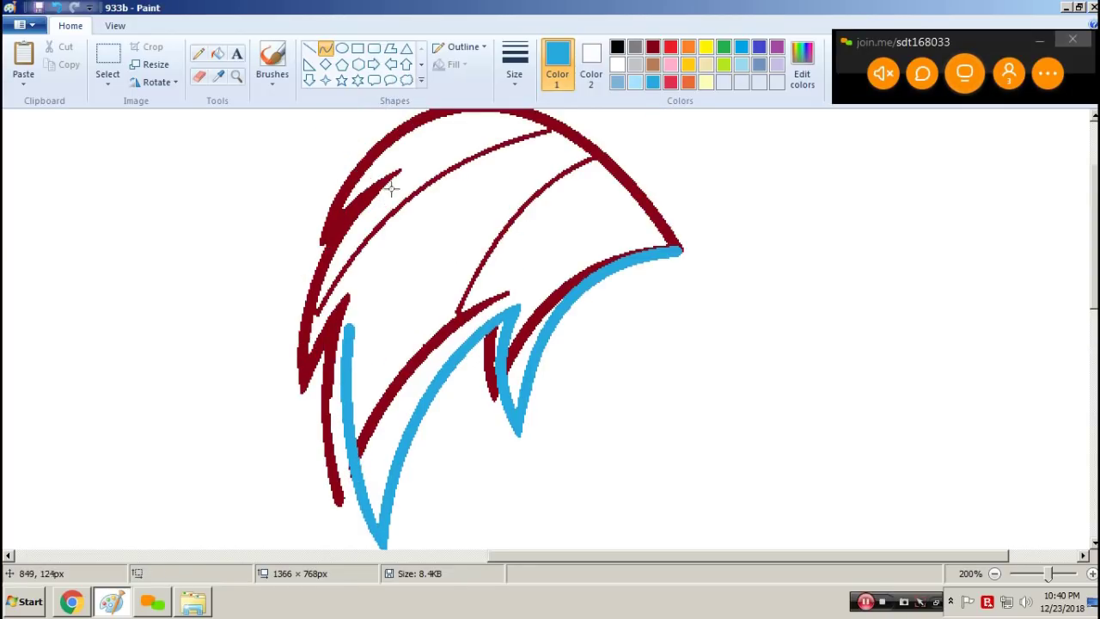
{"action": "scroll", "coordinate": [398, 179], "scroll_direction": "up", "scroll_amount": 3}
{"action": "mouse_move", "coordinate": [678, 356]}
{"action": "left_mouse_down"}
{"action": "mouse_move", "coordinate": [627, 309]}
{"action": "mouse_move", "coordinate": [331, 365]}
{"action": "left_mouse_up"}
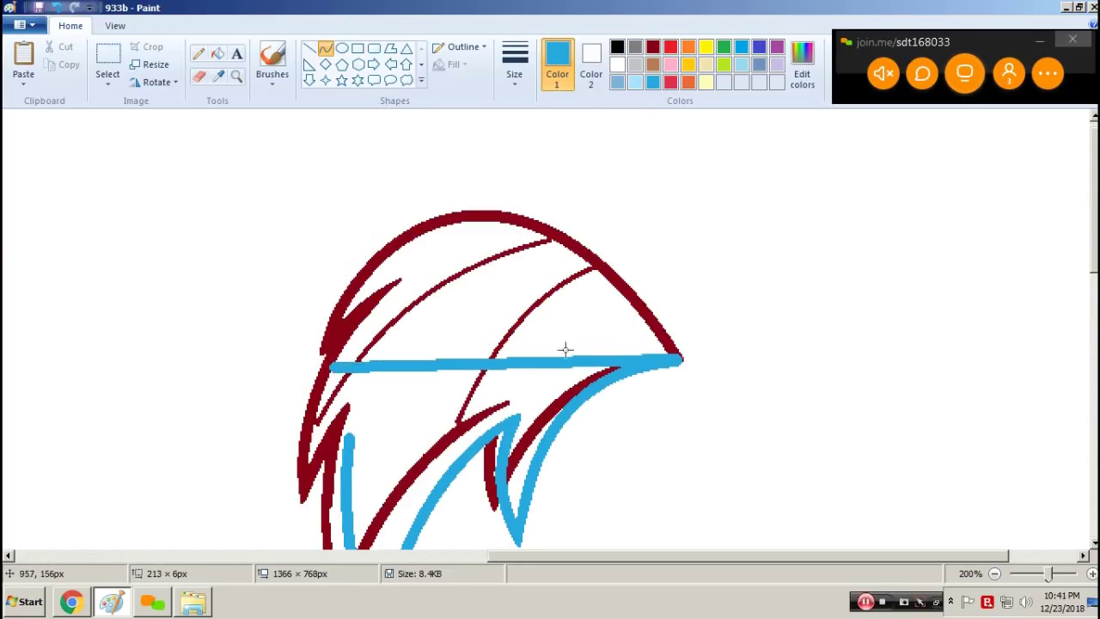
{"action": "left_click_drag", "start_coordinate": [564, 349], "coordinate": [415, 151]}
{"action": "key", "text": "ctrl+z"}
{"action": "left_click_drag", "start_coordinate": [680, 357], "coordinate": [333, 365]}
{"action": "mouse_move", "coordinate": [578, 308]}
{"action": "left_mouse_down"}
{"action": "mouse_move", "coordinate": [595, 207]}
{"action": "mouse_move", "coordinate": [440, 162]}
{"action": "mouse_move", "coordinate": [433, 147]}
{"action": "left_mouse_up"}
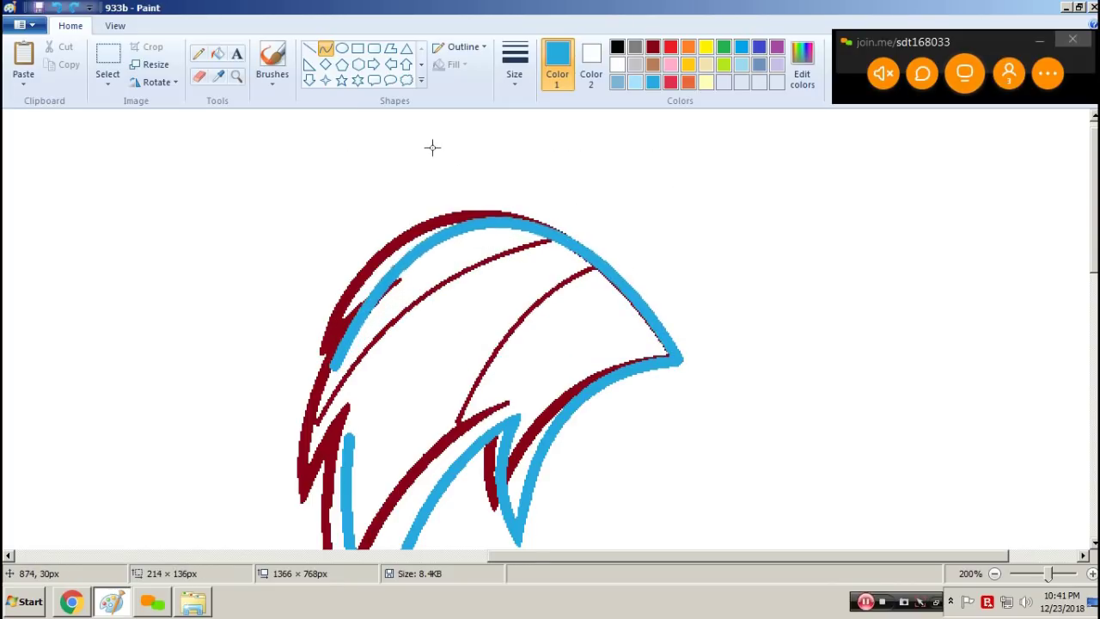
{"action": "key", "text": "ctrl+z"}
Step: Draw the mane's top edge as a blue curve arching from the right tip to the left side
{"action": "left_click_drag", "start_coordinate": [678, 358], "coordinate": [332, 361]}
{"action": "mouse_move", "coordinate": [507, 359]}
{"action": "left_mouse_down"}
{"action": "mouse_move", "coordinate": [467, 160]}
{"action": "mouse_move", "coordinate": [421, 136]}
{"action": "left_mouse_up"}
{"action": "key", "text": "Left"}
{"action": "key", "text": "Right"}
Step: Draw the mane's left edge from the upper tuft to the left tip with blue curves and join it to the long strand
{"action": "scroll", "coordinate": [369, 258], "scroll_direction": "down", "scroll_amount": 3}
{"action": "left_click_drag", "start_coordinate": [398, 185], "coordinate": [318, 420]}
{"action": "left_click_drag", "start_coordinate": [323, 343], "coordinate": [309, 297]}
{"action": "left_click", "coordinate": [309, 297]}
{"action": "mouse_move", "coordinate": [319, 420]}
{"action": "left_mouse_down"}
{"action": "mouse_move", "coordinate": [414, 175]}
{"action": "mouse_move", "coordinate": [318, 245]}
{"action": "mouse_move", "coordinate": [329, 229]}
{"action": "mouse_move", "coordinate": [300, 353]}
{"action": "mouse_move", "coordinate": [359, 290]}
{"action": "left_mouse_up"}
{"action": "left_click", "coordinate": [328, 349]}
{"action": "left_click", "coordinate": [327, 349]}
{"action": "left_click", "coordinate": [237, 76]}
{"action": "left_click", "coordinate": [535, 280]}
{"action": "left_click", "coordinate": [200, 53]}
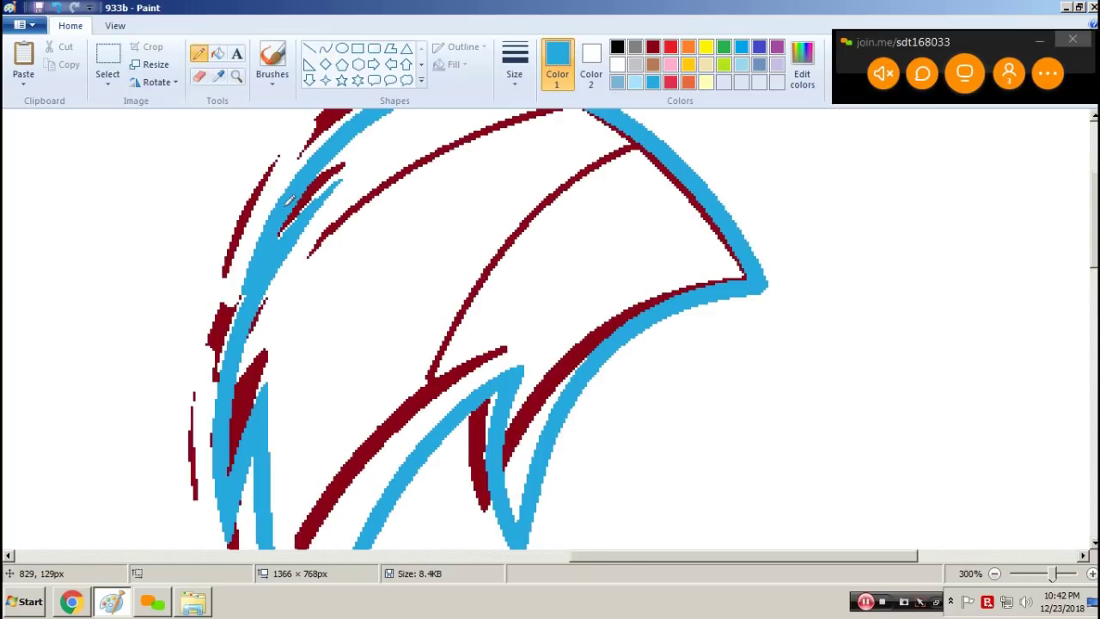
{"action": "left_click", "coordinate": [236, 77]}
{"action": "right_click", "coordinate": [391, 284]}
Step: Draw the right dividing curve with a thinner orange line from the top edge to the lower outline
{"action": "left_click", "coordinate": [326, 49]}
{"action": "left_click", "coordinate": [521, 81]}
{"action": "left_click", "coordinate": [550, 143]}
{"action": "left_click", "coordinate": [688, 81]}
{"action": "left_click_drag", "start_coordinate": [455, 136], "coordinate": [323, 312]}
{"action": "left_click_drag", "start_coordinate": [420, 157], "coordinate": [348, 204]}
{"action": "left_click", "coordinate": [453, 147]}
{"action": "left_click", "coordinate": [464, 164]}
Step: Draw the left dividing curve in orange from the top edge to the mane's left side
{"action": "scroll", "coordinate": [444, 187], "scroll_direction": "up", "scroll_amount": 1}
{"action": "left_click", "coordinate": [218, 53]}
{"action": "left_click", "coordinate": [326, 49]}
{"action": "left_click_drag", "start_coordinate": [409, 145], "coordinate": [188, 330]}
{"action": "left_click_drag", "start_coordinate": [334, 184], "coordinate": [322, 162]}
{"action": "left_click_drag", "start_coordinate": [251, 234], "coordinate": [238, 225]}
{"action": "left_click_drag", "start_coordinate": [300, 330], "coordinate": [301, 338]}
{"action": "left_click_drag", "start_coordinate": [410, 144], "coordinate": [415, 144]}
{"action": "left_click", "coordinate": [504, 157]}
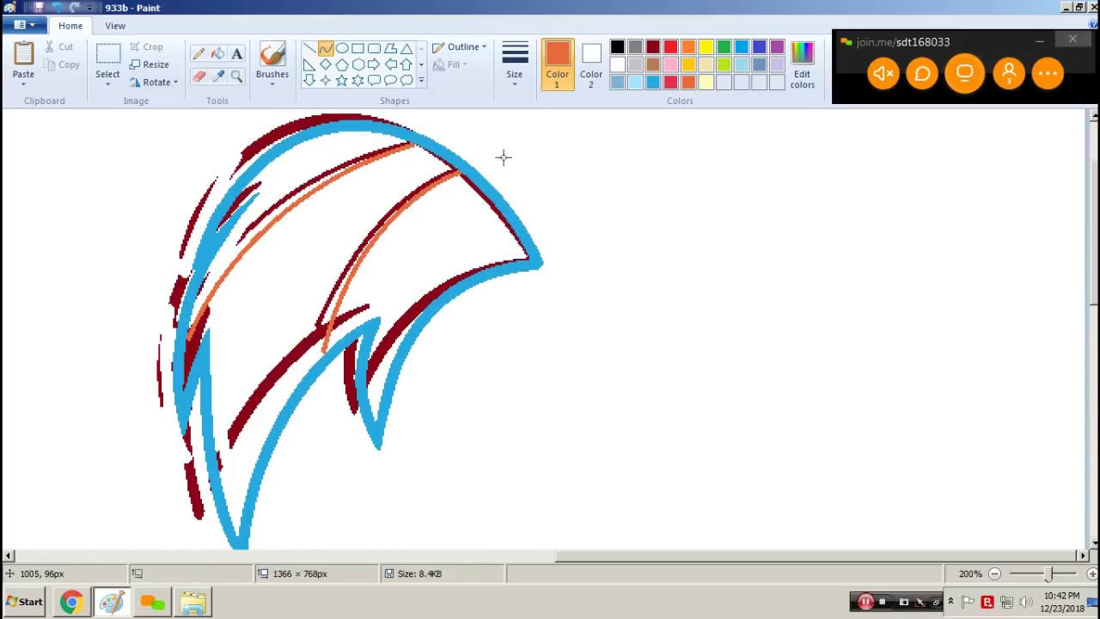
Step: Remove the old dark red lines by filling the mane sections and background with dark red and refilling them with white
{"action": "left_click", "coordinate": [219, 55]}
{"action": "left_click", "coordinate": [653, 47]}
{"action": "left_click", "coordinate": [387, 246]}
{"action": "right_click", "coordinate": [387, 246]}
{"action": "left_click", "coordinate": [299, 168]}
{"action": "right_click", "coordinate": [299, 167]}
{"action": "left_click", "coordinate": [658, 252]}
{"action": "right_click", "coordinate": [658, 253]}
{"action": "left_click", "coordinate": [658, 253]}
{"action": "right_click", "coordinate": [658, 253]}
{"action": "left_click", "coordinate": [424, 257]}
{"action": "right_click", "coordinate": [423, 257]}
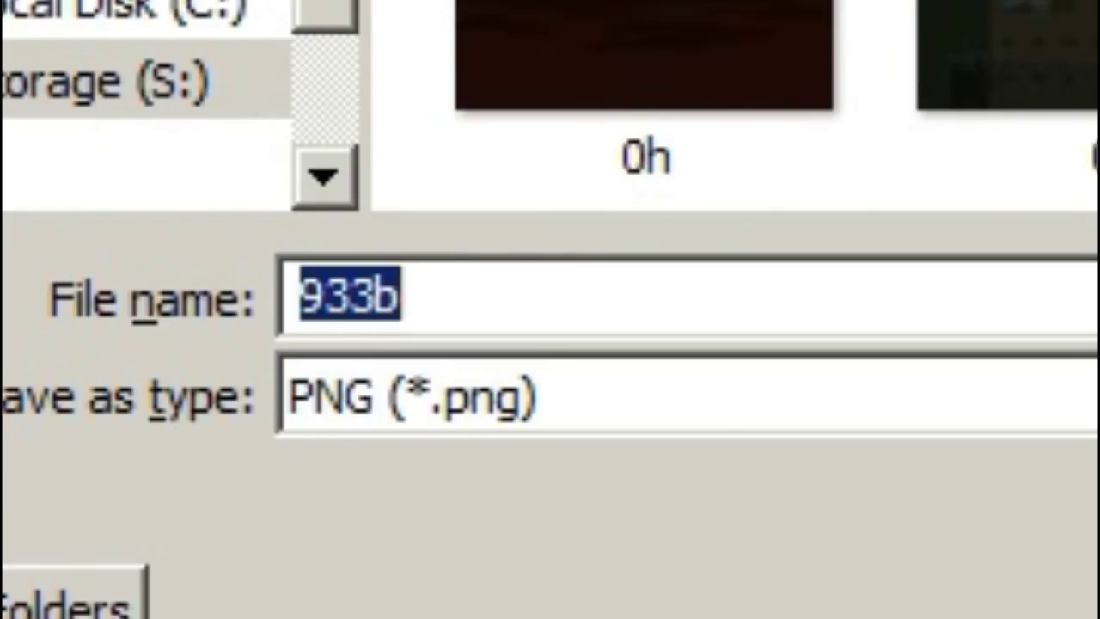
Step: Save the cleaned mane as PNG file 935 and its grey version as 935b
{"action": "type", "text": "935"}
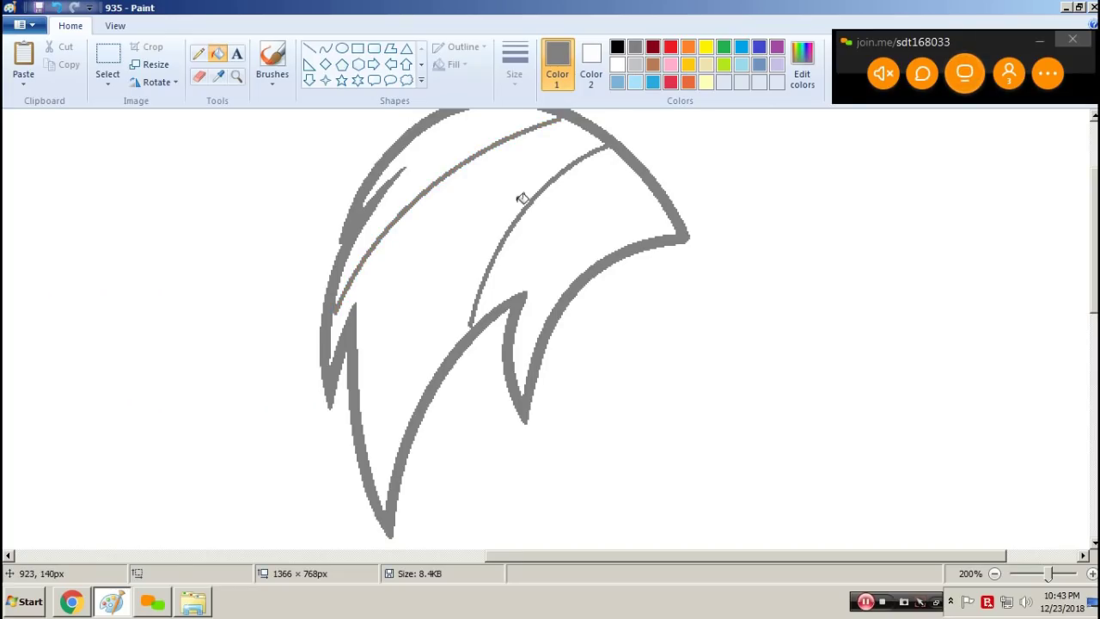
{"action": "key", "text": "F12"}
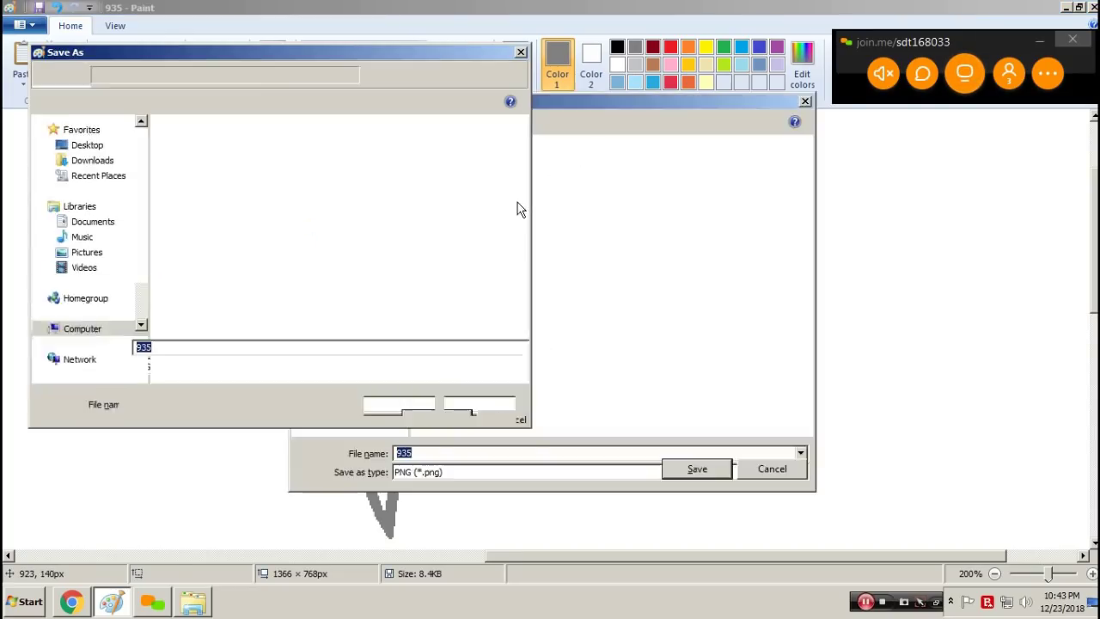
{"action": "type", "text": "935b"}
{"action": "key", "text": "Return"}
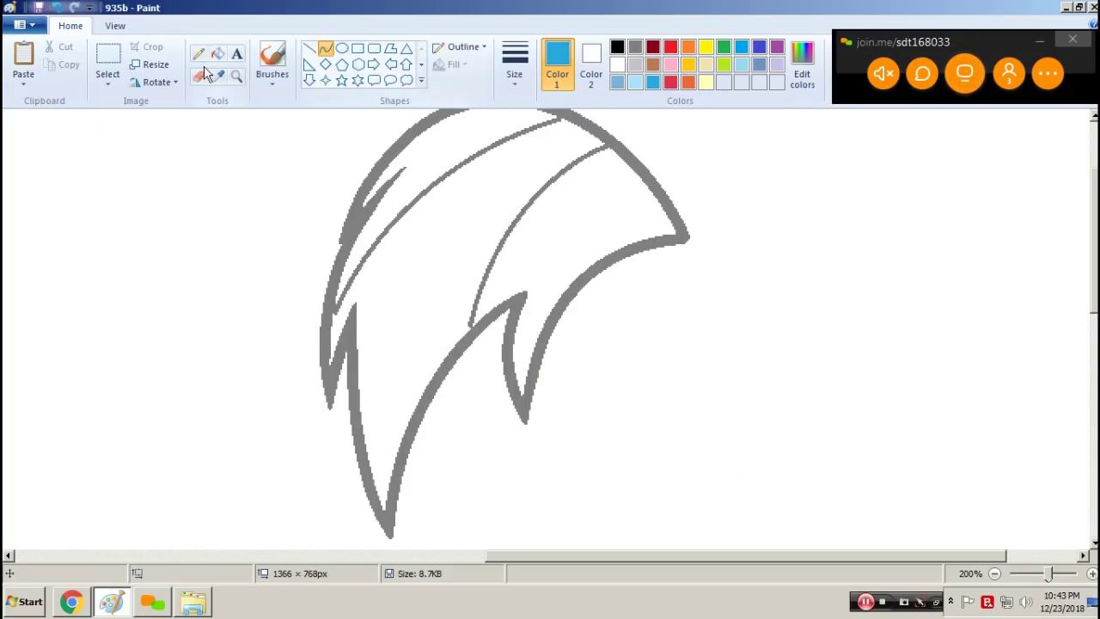
Step: Choose a line thickness for the Curve tool and open the dark red mane picture 933b
{"action": "left_click", "coordinate": [512, 79]}
{"action": "left_click", "coordinate": [518, 217]}
{"action": "left_click", "coordinate": [326, 49]}
{"action": "key", "text": "ctrl+o"}
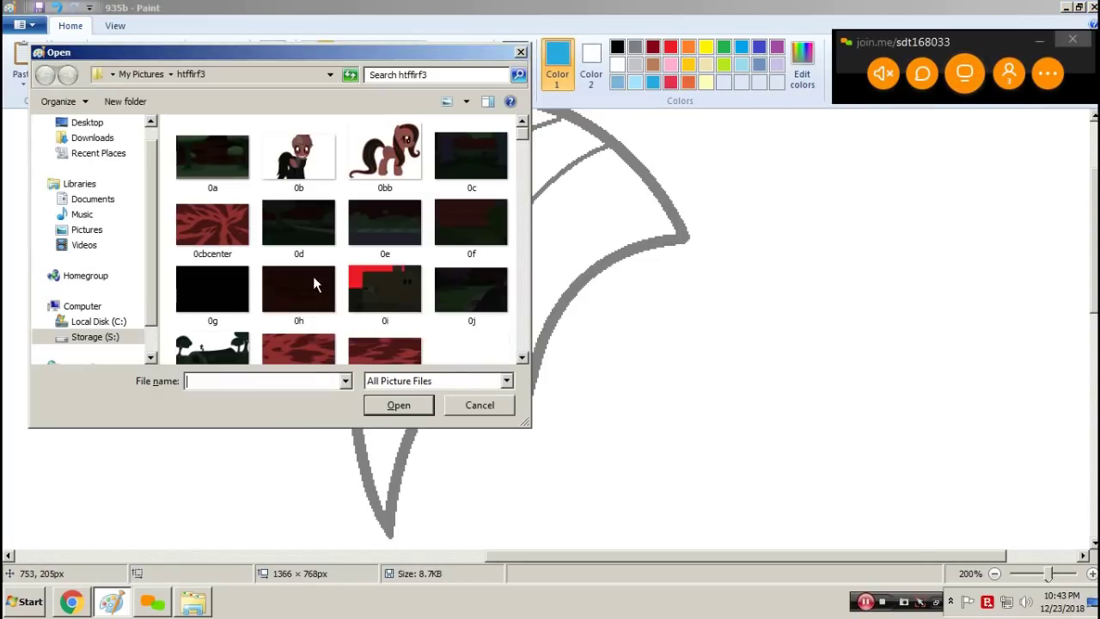
{"action": "left_click_drag", "start_coordinate": [526, 153], "coordinate": [493, 342]}
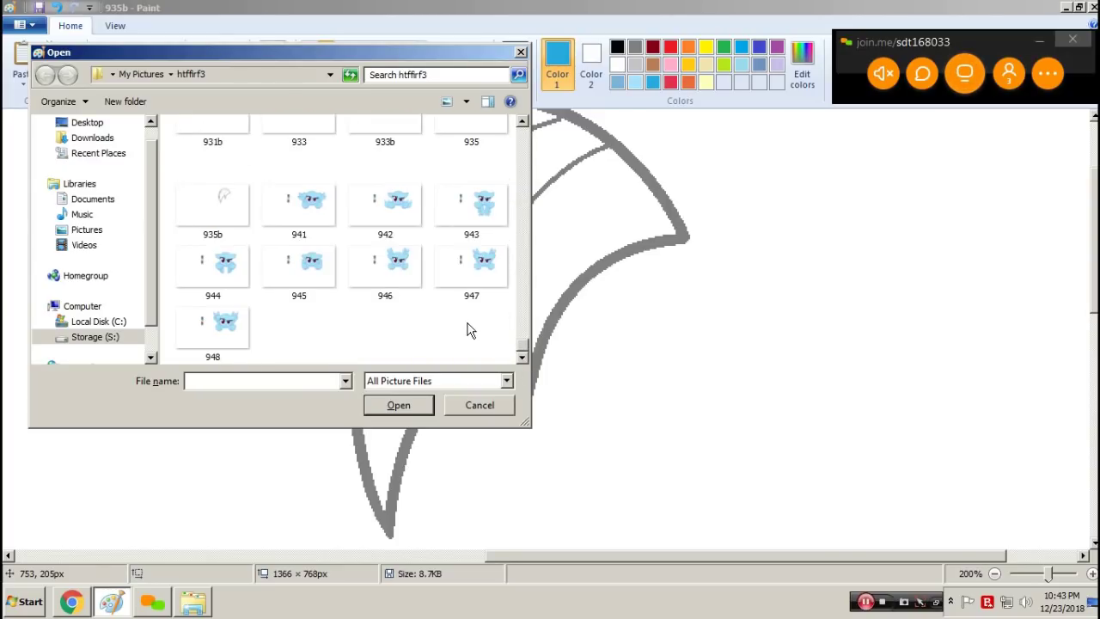
{"action": "scroll", "coordinate": [470, 330], "scroll_direction": "up", "scroll_amount": 2}
{"action": "double_click", "coordinate": [385, 230]}
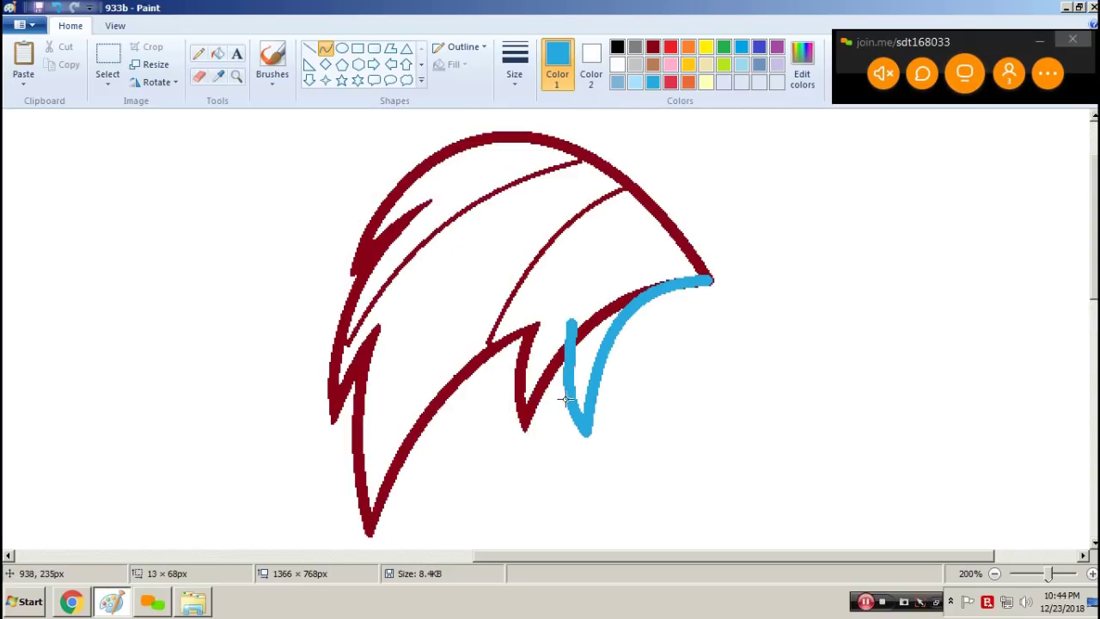
Step: Trace the small right lock's left edge and the long lock's right edge with light blue curves, offset from the old outline
{"action": "mouse_move", "coordinate": [567, 369]}
{"action": "left_mouse_down"}
{"action": "mouse_move", "coordinate": [558, 361]}
{"action": "mouse_move", "coordinate": [560, 434]}
{"action": "left_mouse_up"}
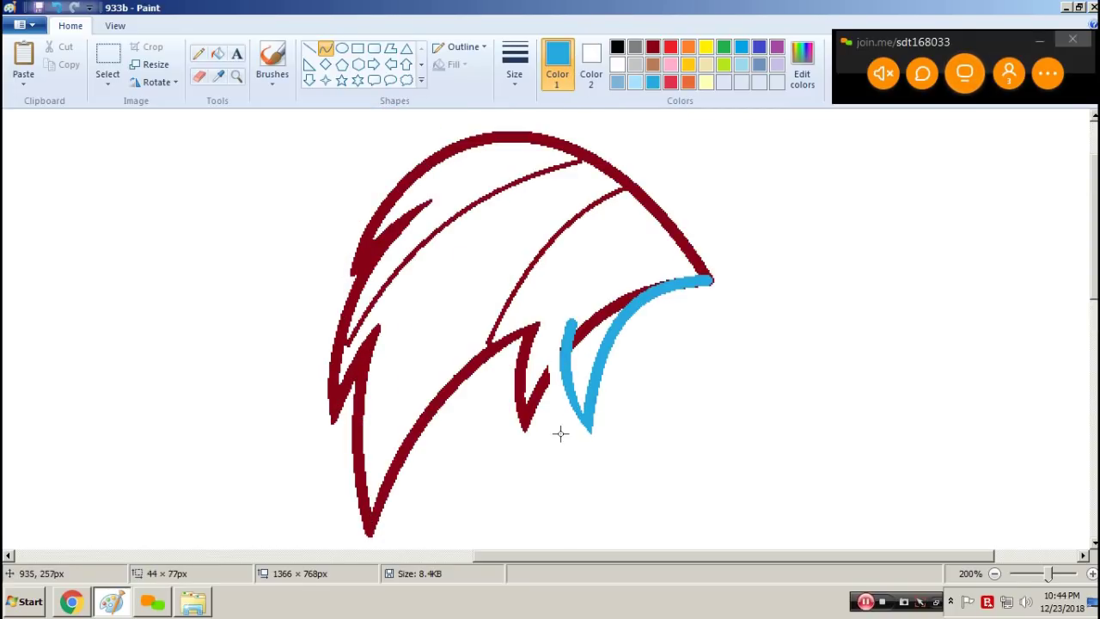
{"action": "scroll", "coordinate": [437, 374], "scroll_direction": "down", "scroll_amount": 1}
{"action": "left_click_drag", "start_coordinate": [573, 268], "coordinate": [472, 494]}
{"action": "mouse_move", "coordinate": [503, 332]}
{"action": "left_mouse_down"}
{"action": "mouse_move", "coordinate": [495, 302]}
{"action": "mouse_move", "coordinate": [456, 386]}
{"action": "mouse_move", "coordinate": [443, 383]}
{"action": "mouse_move", "coordinate": [598, 248]}
{"action": "left_mouse_up"}
{"action": "left_click_drag", "start_coordinate": [550, 273], "coordinate": [517, 274]}
Step: Draw the long lock's left edge as a light blue curve up from its tip, and clean up the joins with white curves
{"action": "mouse_move", "coordinate": [402, 273]}
{"action": "left_mouse_down"}
{"action": "mouse_move", "coordinate": [401, 347]}
{"action": "mouse_move", "coordinate": [472, 493]}
{"action": "left_mouse_up"}
{"action": "left_click", "coordinate": [386, 334]}
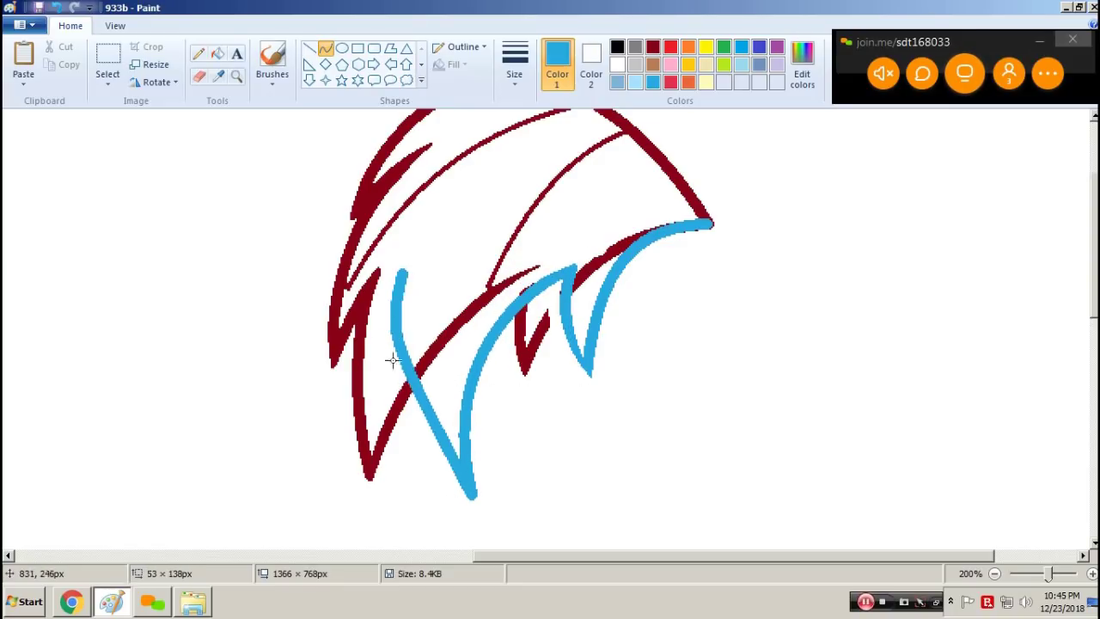
{"action": "left_click", "coordinate": [394, 447]}
{"action": "mouse_move", "coordinate": [382, 375]}
{"action": "left_mouse_down"}
{"action": "mouse_move", "coordinate": [513, 508]}
{"action": "mouse_move", "coordinate": [439, 509]}
{"action": "mouse_move", "coordinate": [465, 413]}
{"action": "left_mouse_up"}
{"action": "right_click", "coordinate": [471, 521]}
{"action": "left_click", "coordinate": [199, 53]}
{"action": "left_click", "coordinate": [326, 49]}
{"action": "left_click_drag", "start_coordinate": [464, 338], "coordinate": [589, 256]}
{"action": "right_click", "coordinate": [517, 268]}
{"action": "right_click", "coordinate": [535, 260]}
{"action": "left_click", "coordinate": [343, 313]}
{"action": "scroll", "coordinate": [401, 359], "scroll_direction": "up", "scroll_amount": 1}
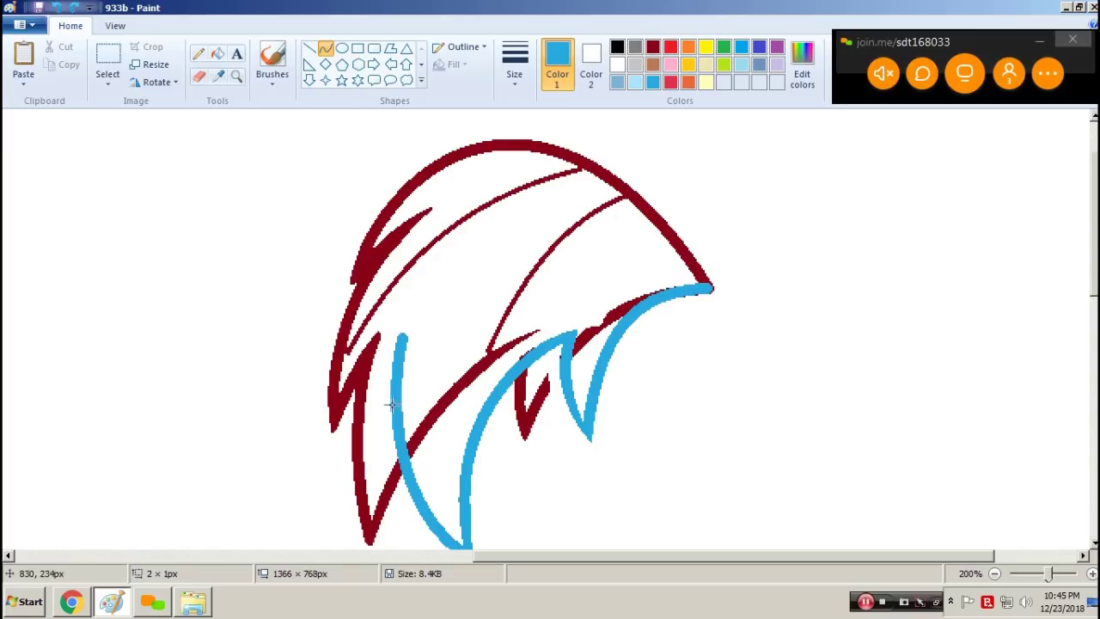
Step: Draw the mane's left outer edge and the small left spike with light blue curves inside the old outline
{"action": "left_click_drag", "start_coordinate": [380, 423], "coordinate": [454, 207]}
{"action": "left_click_drag", "start_coordinate": [409, 292], "coordinate": [369, 301]}
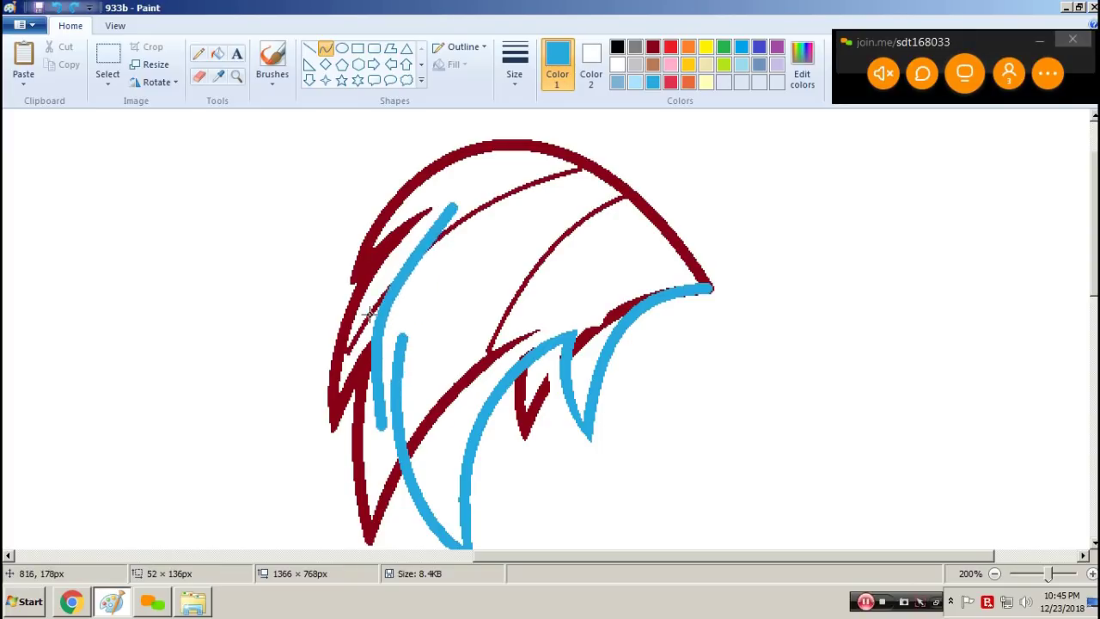
{"action": "left_click_drag", "start_coordinate": [407, 259], "coordinate": [383, 253]}
{"action": "mouse_move", "coordinate": [381, 424]}
{"action": "left_mouse_down"}
{"action": "mouse_move", "coordinate": [402, 338]}
{"action": "mouse_move", "coordinate": [421, 481]}
{"action": "left_mouse_up"}
{"action": "mouse_move", "coordinate": [413, 430]}
{"action": "left_mouse_down"}
{"action": "mouse_move", "coordinate": [401, 429]}
{"action": "mouse_move", "coordinate": [406, 395]}
{"action": "left_mouse_up"}
{"action": "left_click_drag", "start_coordinate": [360, 301], "coordinate": [381, 442]}
{"action": "mouse_move", "coordinate": [366, 387]}
{"action": "left_mouse_down"}
{"action": "mouse_move", "coordinate": [371, 374]}
{"action": "mouse_move", "coordinate": [709, 372]}
{"action": "left_mouse_up"}
{"action": "left_click", "coordinate": [471, 386]}
{"action": "scroll", "coordinate": [471, 386], "scroll_direction": "up", "scroll_amount": 1}
{"action": "left_click_drag", "start_coordinate": [445, 238], "coordinate": [437, 221]}
{"action": "left_click_drag", "start_coordinate": [594, 179], "coordinate": [601, 162]}
{"action": "key", "text": "ctrl+z"}
Step: Draw the upper-left tuft's edge and the mane's top arc to the right corner with light blue curves
{"action": "left_click_drag", "start_coordinate": [457, 289], "coordinate": [381, 370]}
{"action": "mouse_move", "coordinate": [402, 315]}
{"action": "left_mouse_down"}
{"action": "mouse_move", "coordinate": [382, 322]}
{"action": "mouse_move", "coordinate": [720, 353]}
{"action": "mouse_move", "coordinate": [710, 373]}
{"action": "left_mouse_up"}
{"action": "mouse_move", "coordinate": [438, 241]}
{"action": "left_mouse_down"}
{"action": "mouse_move", "coordinate": [419, 209]}
{"action": "mouse_move", "coordinate": [606, 160]}
{"action": "left_mouse_up"}
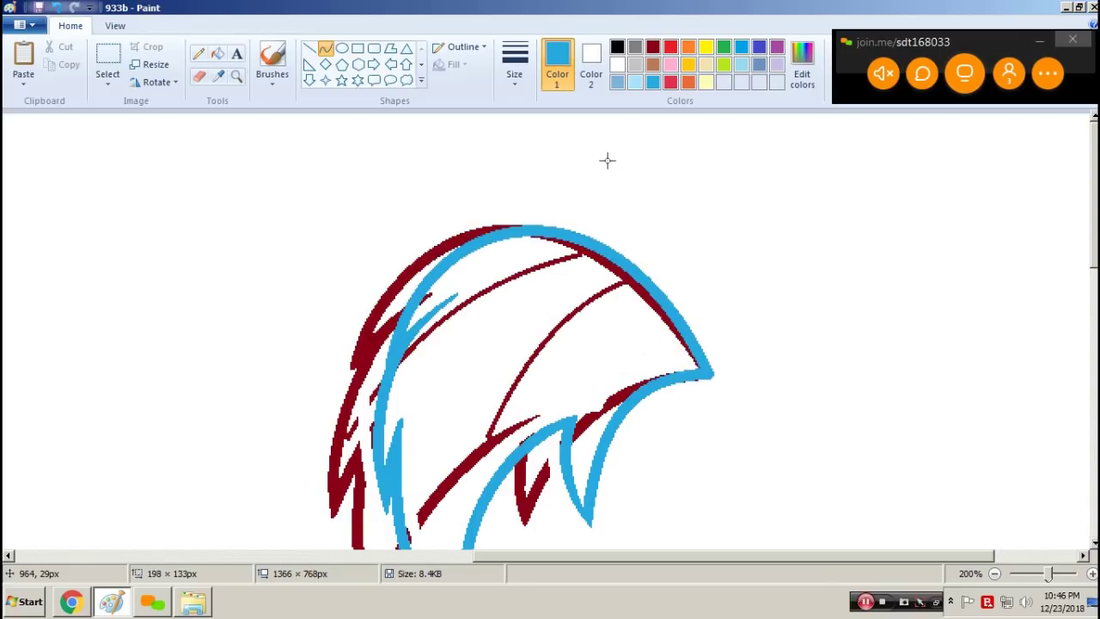
Step: Draw the two inner dividing curves in orange, each running down from the mane's top edge
{"action": "scroll", "coordinate": [284, 273], "scroll_direction": "down", "scroll_amount": 3}
{"action": "left_click", "coordinate": [688, 46]}
{"action": "mouse_move", "coordinate": [519, 331]}
{"action": "left_mouse_down"}
{"action": "mouse_move", "coordinate": [630, 170]}
{"action": "mouse_move", "coordinate": [623, 163]}
{"action": "left_mouse_up"}
{"action": "left_click_drag", "start_coordinate": [548, 265], "coordinate": [533, 264]}
{"action": "left_click_drag", "start_coordinate": [574, 189], "coordinate": [628, 167]}
{"action": "left_click_drag", "start_coordinate": [386, 318], "coordinate": [582, 140]}
{"action": "mouse_move", "coordinate": [442, 232]}
{"action": "left_mouse_down"}
{"action": "mouse_move", "coordinate": [515, 147]}
{"action": "mouse_move", "coordinate": [591, 133]}
{"action": "mouse_move", "coordinate": [580, 135]}
{"action": "left_mouse_up"}
Step: Fill the background around the blue mane with dark red so that it merges with the old outline
{"action": "left_click", "coordinate": [238, 79]}
{"action": "left_click", "coordinate": [747, 240]}
{"action": "left_click", "coordinate": [219, 55]}
{"action": "left_click", "coordinate": [198, 54]}
{"action": "left_click", "coordinate": [514, 67]}
{"action": "left_click", "coordinate": [552, 209]}
{"action": "left_click", "coordinate": [236, 77]}
{"action": "right_click", "coordinate": [441, 248]}
{"action": "left_click", "coordinate": [218, 54]}
{"action": "left_click", "coordinate": [653, 47]}
{"action": "left_click", "coordinate": [164, 214]}
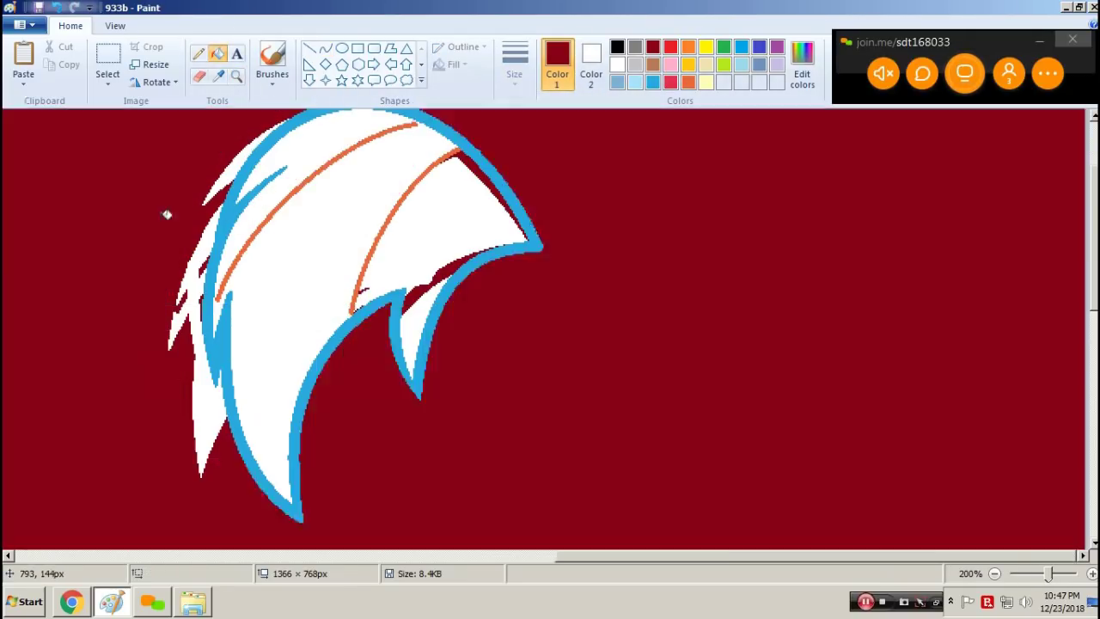
Step: Refill the dark red background and the leftover areas inside the mane with white
{"action": "right_click", "coordinate": [312, 258]}
{"action": "left_click", "coordinate": [422, 252]}
{"action": "right_click", "coordinate": [421, 252]}
{"action": "left_click", "coordinate": [421, 253]}
{"action": "right_click", "coordinate": [422, 252]}
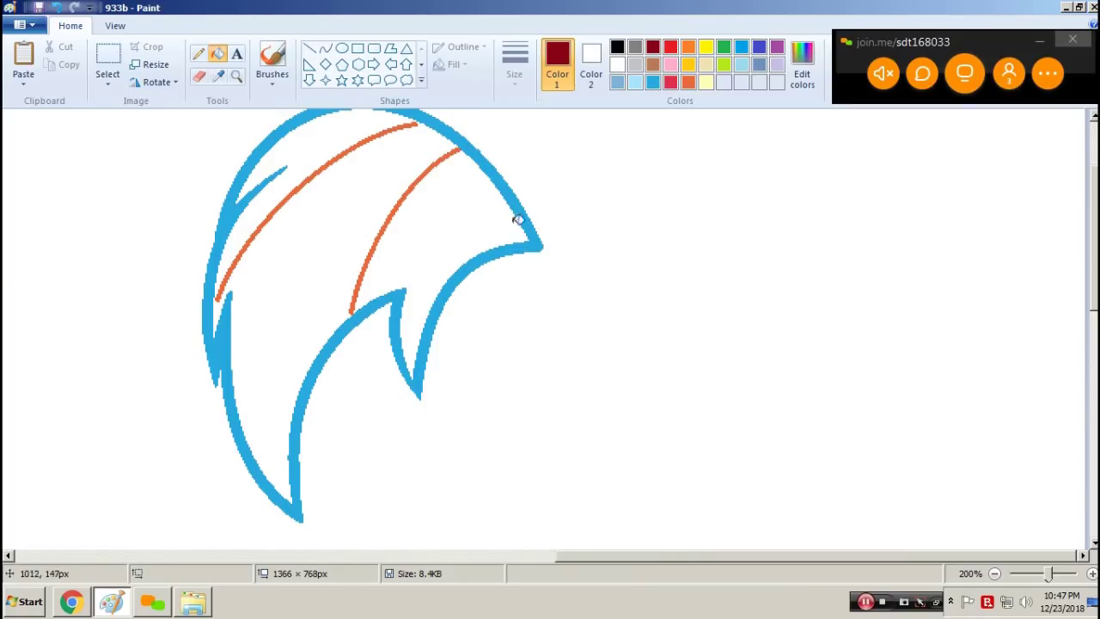
Step: Save the cleaned blue and orange mane as PNG file 937
{"action": "scroll", "coordinate": [564, 288], "scroll_direction": "up", "scroll_amount": 1}
{"action": "key", "text": "F12"}
{"action": "type", "text": "9"}
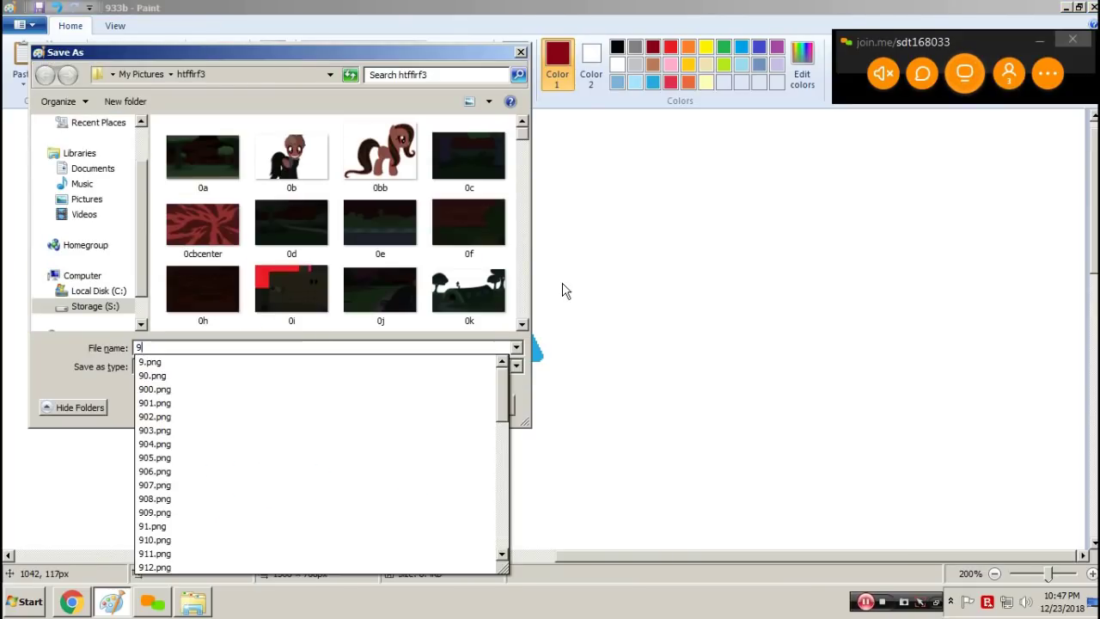
{"action": "type", "text": "3f"}
{"action": "key", "text": "Return"}
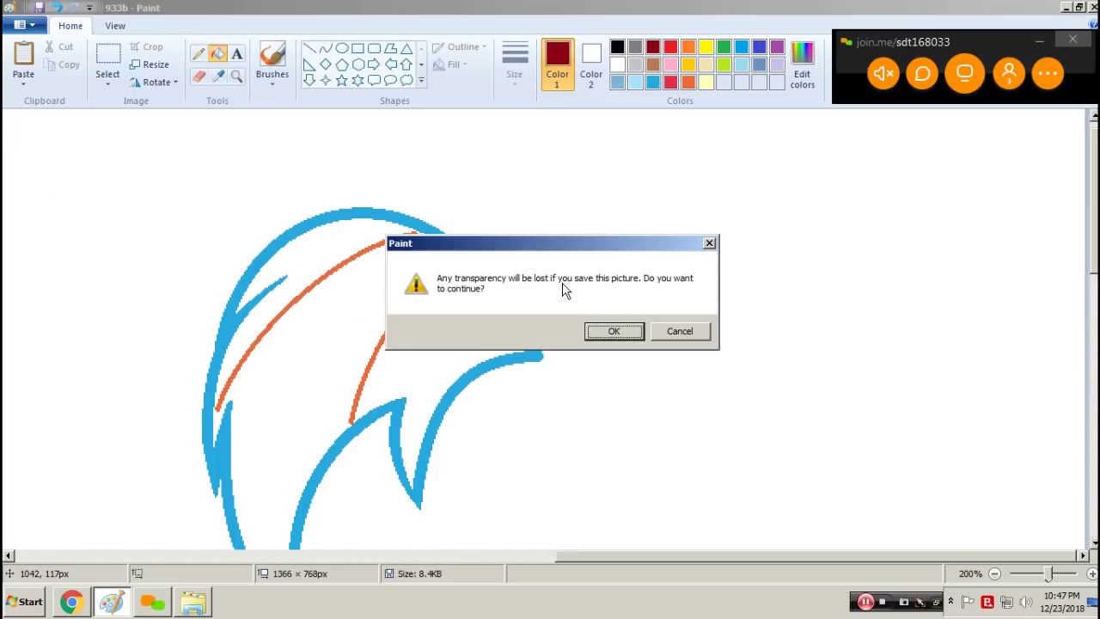
{"action": "key", "text": "Return"}
Step: Recolour all mane lines lavender with the fill tool and save the picture as 937b
{"action": "left_click", "coordinate": [777, 64]}
{"action": "left_click", "coordinate": [490, 278]}
{"action": "left_click", "coordinate": [430, 276]}
{"action": "left_click", "coordinate": [364, 250]}
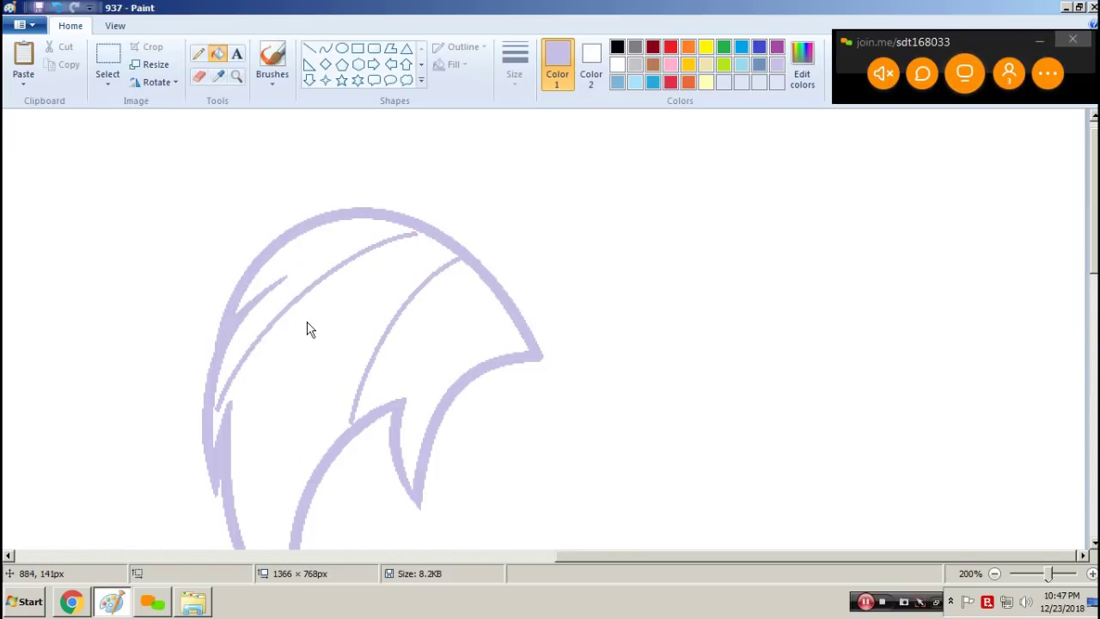
{"action": "key", "text": "F12"}
{"action": "type", "text": "937b"}
{"action": "key", "text": "Return"}
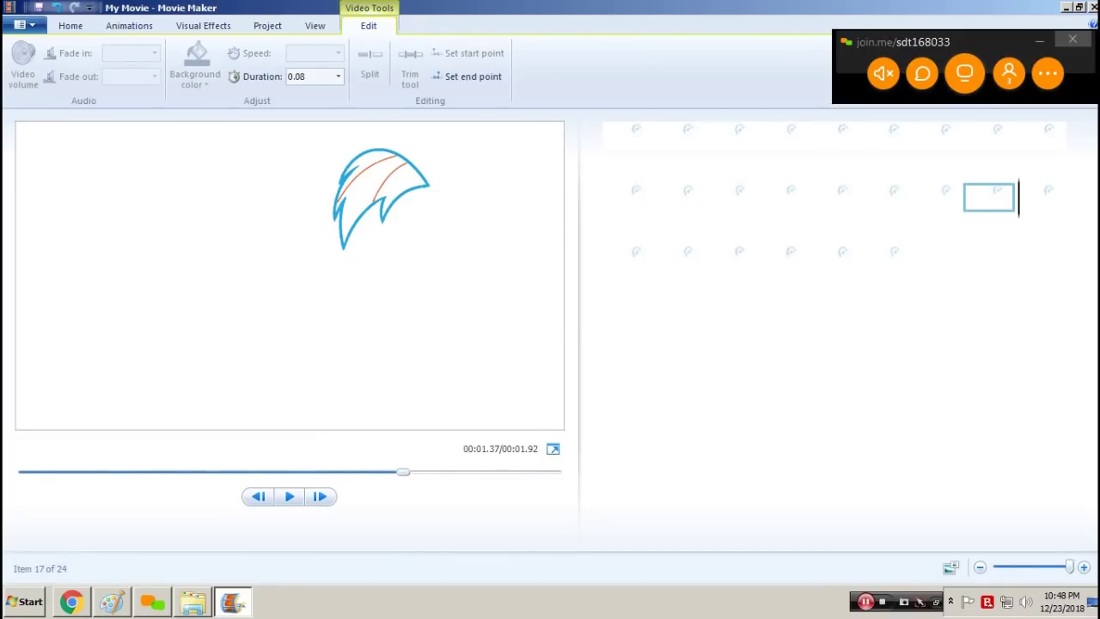
Step: Close Movie Maker, return to Paint and copy the entire purple mane picture 931b
{"action": "key", "text": "alt+F4"}
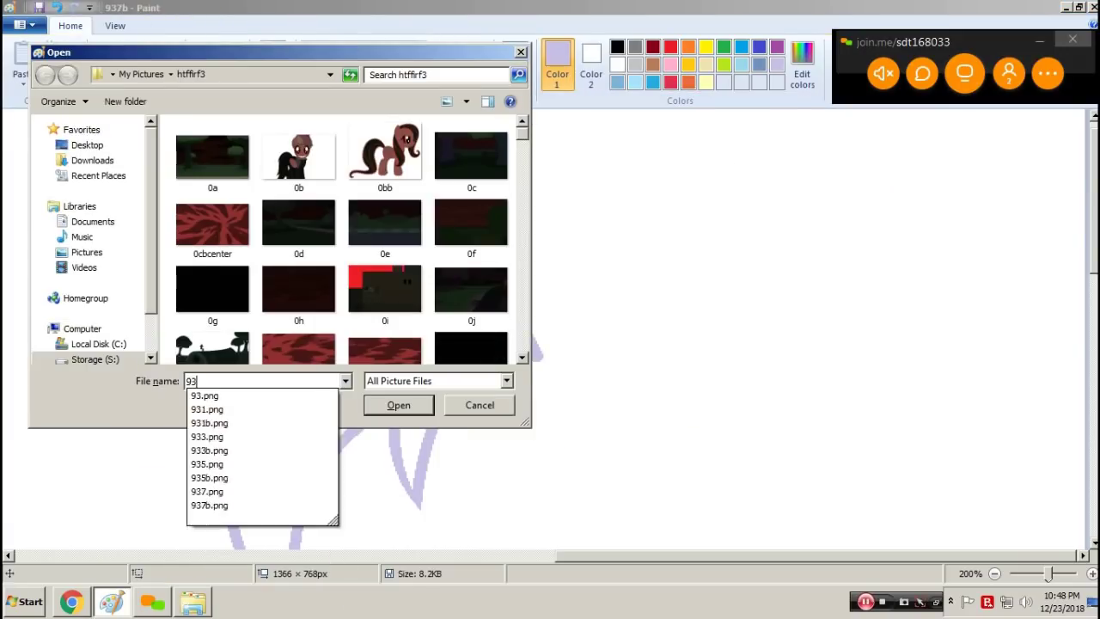
{"action": "type", "text": "16"}
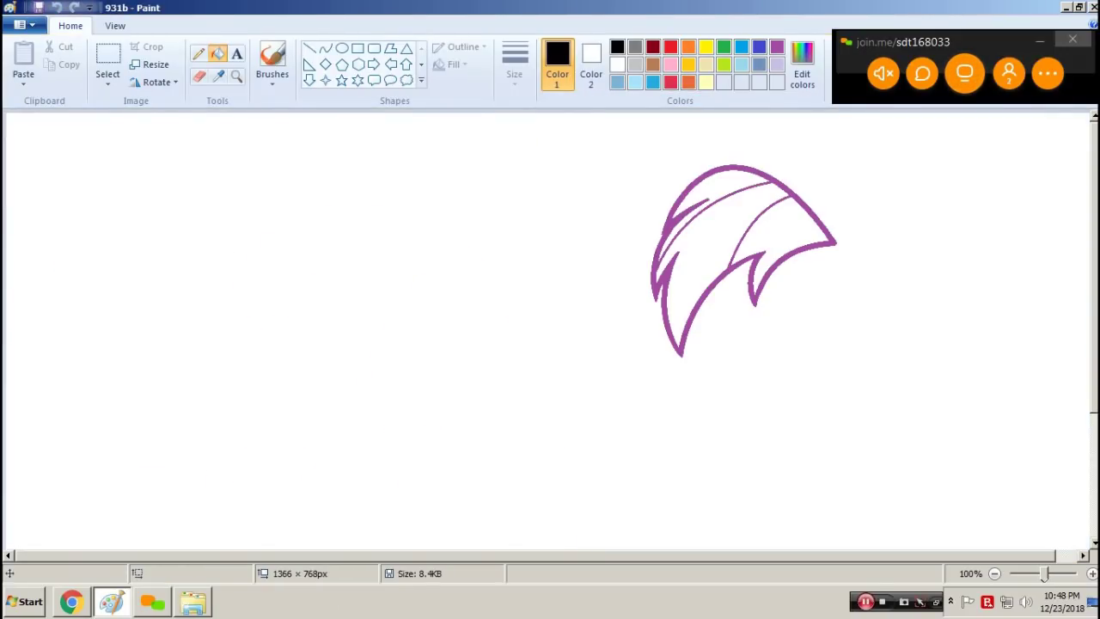
{"action": "key", "text": "ctrl+a"}
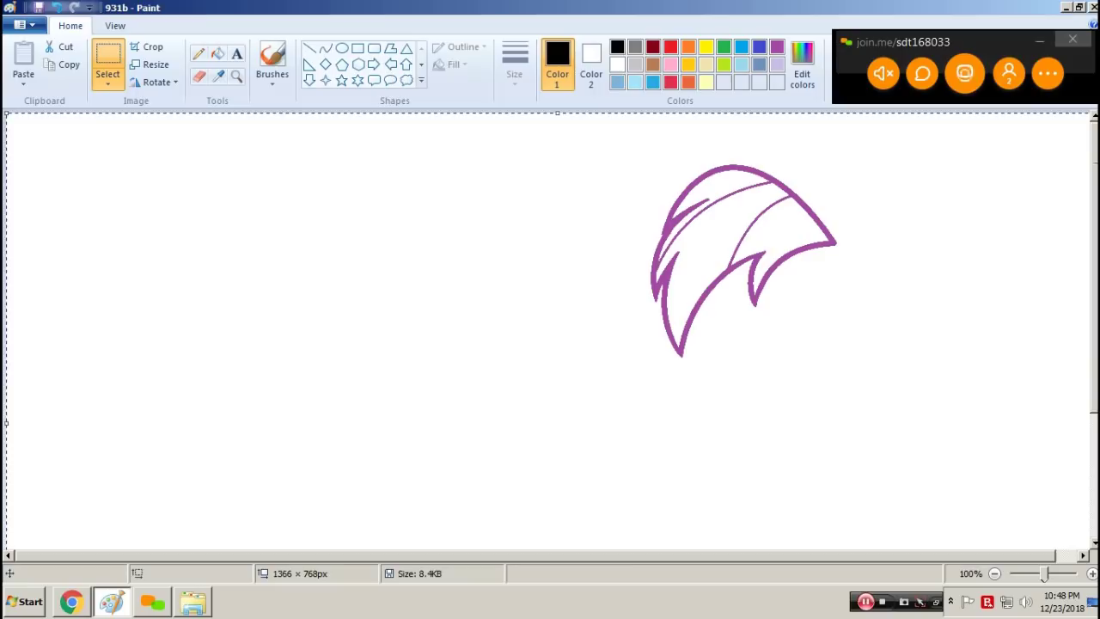
Step: Open picture 933b and paste the copied purple mane over the dark red one
{"action": "key", "text": "ctrl+o"}
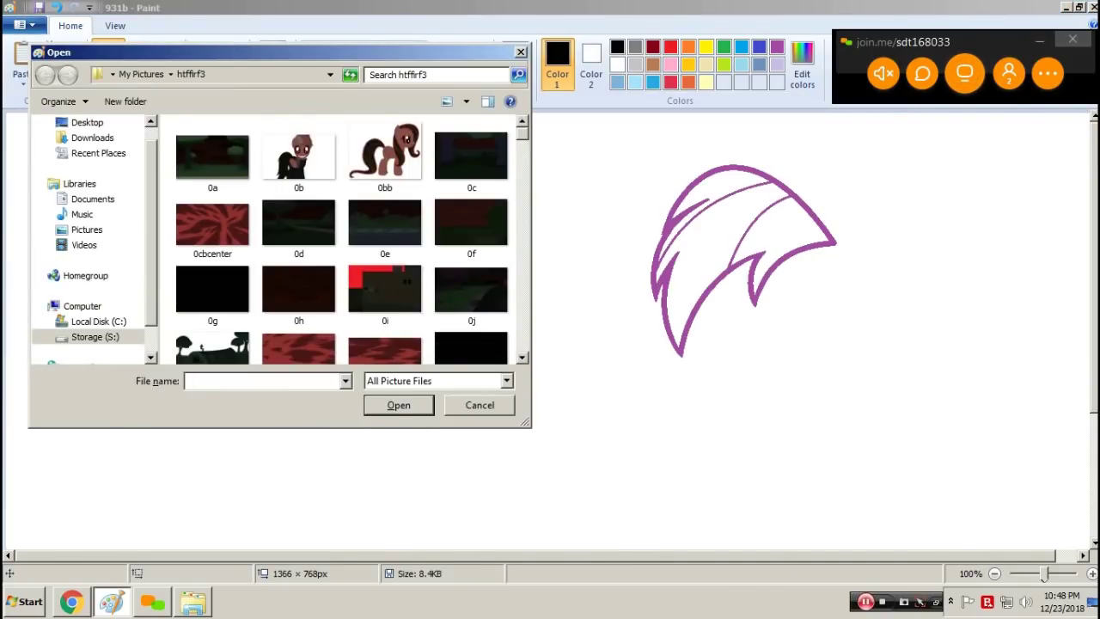
{"action": "type", "text": "933b"}
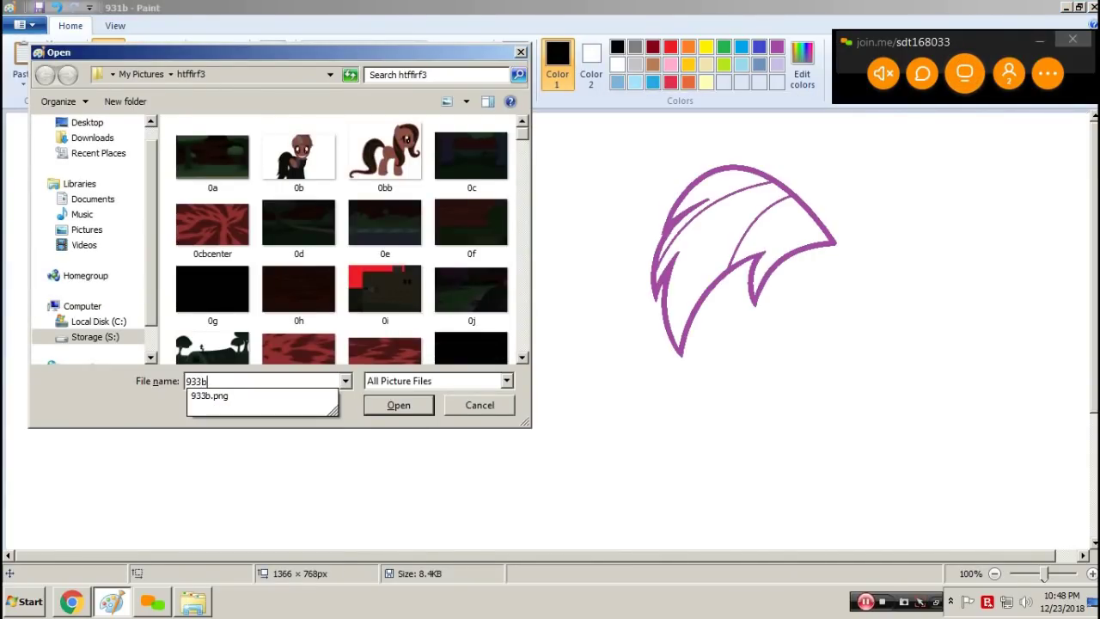
{"action": "key", "text": "Return"}
{"action": "key", "text": "ctrl+v"}
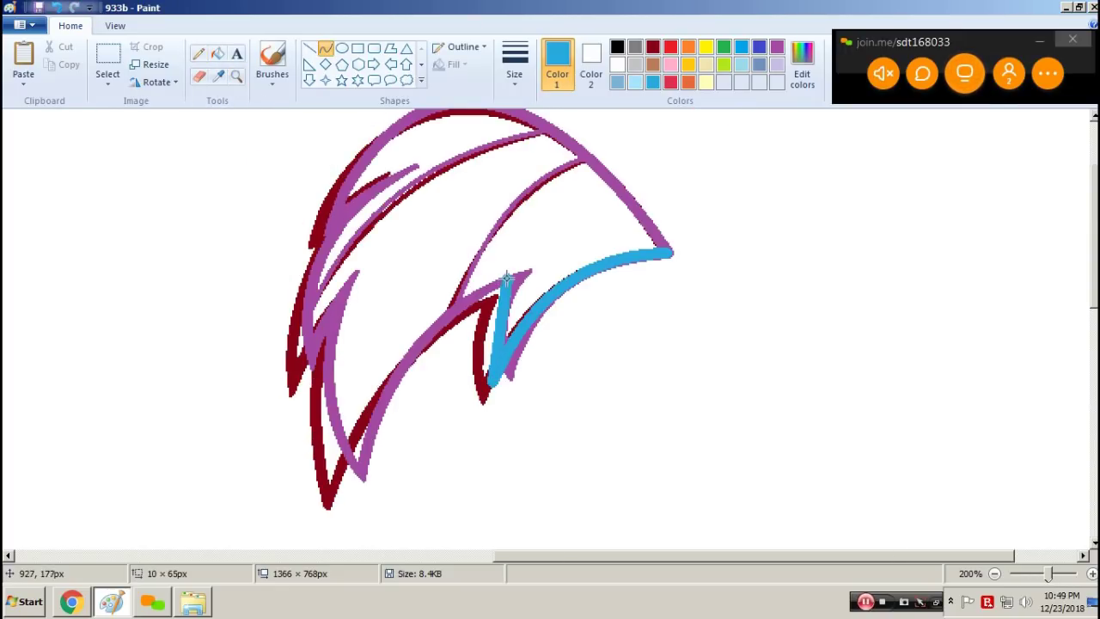
Step: Draw light blue curves between the two outlines for the small lock's left edge and the long lock's right edge
{"action": "mouse_move", "coordinate": [507, 283]}
{"action": "left_mouse_down"}
{"action": "mouse_move", "coordinate": [503, 361]}
{"action": "mouse_move", "coordinate": [544, 326]}
{"action": "mouse_move", "coordinate": [473, 401]}
{"action": "left_mouse_up"}
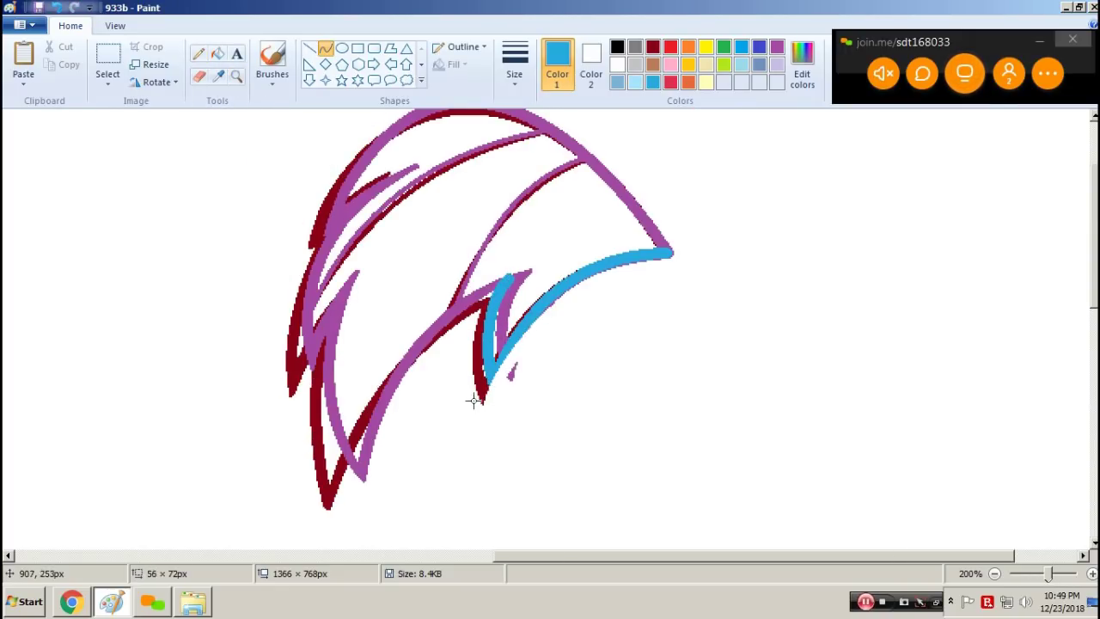
{"action": "left_click_drag", "start_coordinate": [507, 280], "coordinate": [337, 477]}
{"action": "left_click_drag", "start_coordinate": [416, 378], "coordinate": [393, 351]}
{"action": "mouse_move", "coordinate": [464, 327]}
{"action": "left_mouse_down"}
{"action": "mouse_move", "coordinate": [471, 305]}
{"action": "mouse_move", "coordinate": [540, 252]}
{"action": "left_mouse_up"}
{"action": "left_click", "coordinate": [469, 291]}
{"action": "right_click", "coordinate": [510, 301]}
{"action": "right_click", "coordinate": [521, 269]}
Step: Draw the long lock's left edge as a light blue curve from its tip and trim the stray old lines with white
{"action": "left_click_drag", "start_coordinate": [339, 477], "coordinate": [341, 280]}
{"action": "left_click_drag", "start_coordinate": [330, 395], "coordinate": [317, 421]}
{"action": "left_click", "coordinate": [313, 335]}
{"action": "left_click", "coordinate": [421, 357]}
{"action": "left_click_drag", "start_coordinate": [423, 381], "coordinate": [369, 419]}
{"action": "left_click_drag", "start_coordinate": [307, 388], "coordinate": [340, 497]}
{"action": "right_click", "coordinate": [321, 493]}
{"action": "left_click", "coordinate": [442, 446]}
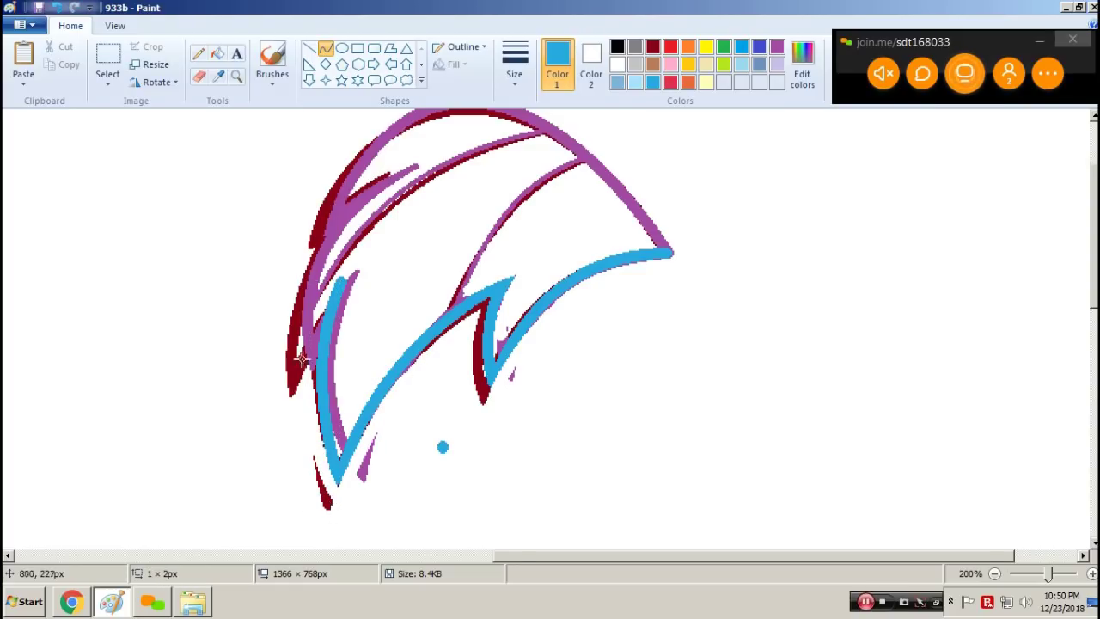
Step: Draw the left outer edge up to the tuft and the small left spike with light blue curves, trimming them with white
{"action": "left_click_drag", "start_coordinate": [294, 370], "coordinate": [400, 163]}
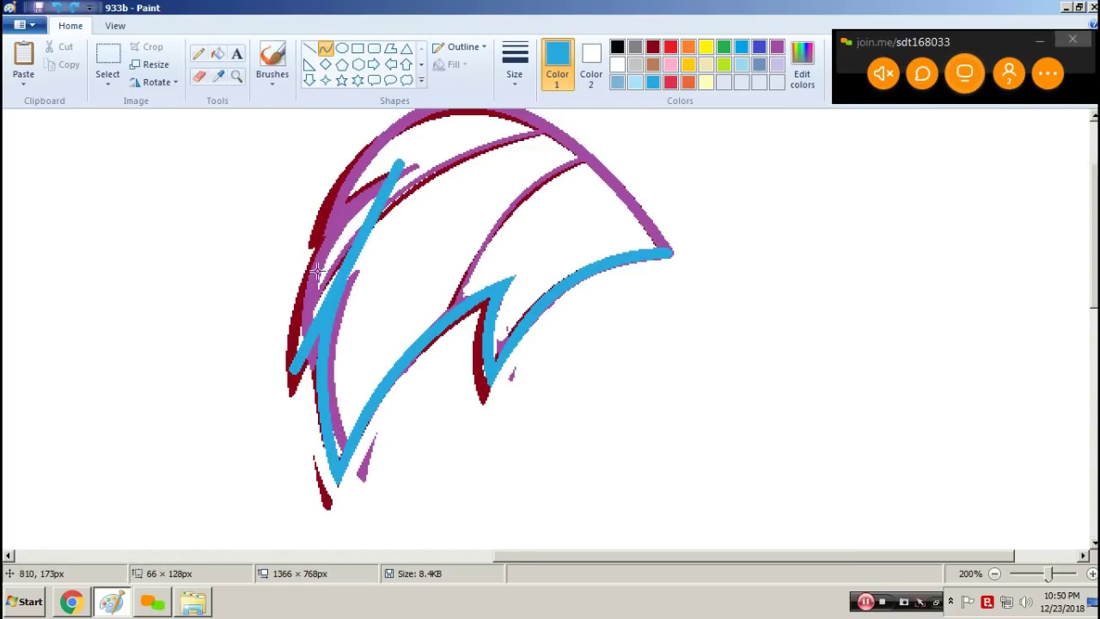
{"action": "left_click_drag", "start_coordinate": [352, 227], "coordinate": [328, 208]}
{"action": "left_click_drag", "start_coordinate": [292, 371], "coordinate": [339, 281]}
{"action": "left_click_drag", "start_coordinate": [302, 342], "coordinate": [342, 329]}
{"action": "left_click_drag", "start_coordinate": [362, 251], "coordinate": [336, 390]}
{"action": "left_click_drag", "start_coordinate": [344, 322], "coordinate": [336, 297]}
{"action": "left_click", "coordinate": [301, 249]}
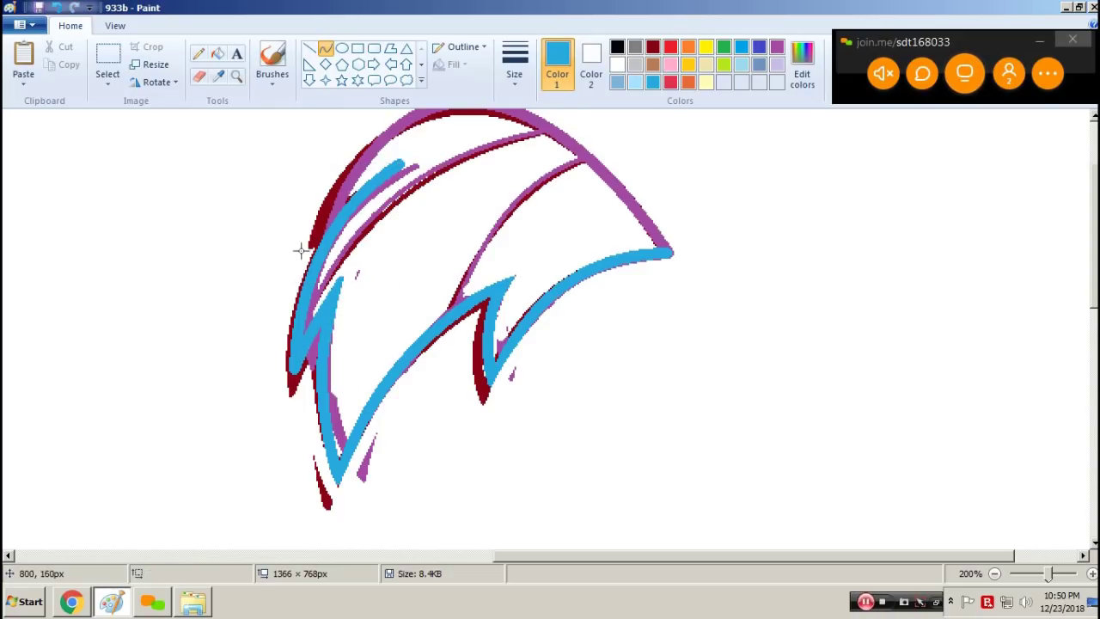
{"action": "left_click_drag", "start_coordinate": [305, 253], "coordinate": [279, 395]}
{"action": "left_click", "coordinate": [276, 362]}
Step: Draw the mane's top arc to the right corner in light blue and sharpen the upper-left tuft
{"action": "scroll", "coordinate": [387, 378], "scroll_direction": "up", "scroll_amount": 2}
{"action": "left_click", "coordinate": [423, 404]}
{"action": "left_click_drag", "start_coordinate": [312, 339], "coordinate": [670, 362]}
{"action": "mouse_move", "coordinate": [489, 352]}
{"action": "left_mouse_down"}
{"action": "mouse_move", "coordinate": [579, 206]}
{"action": "mouse_move", "coordinate": [529, 146]}
{"action": "left_mouse_up"}
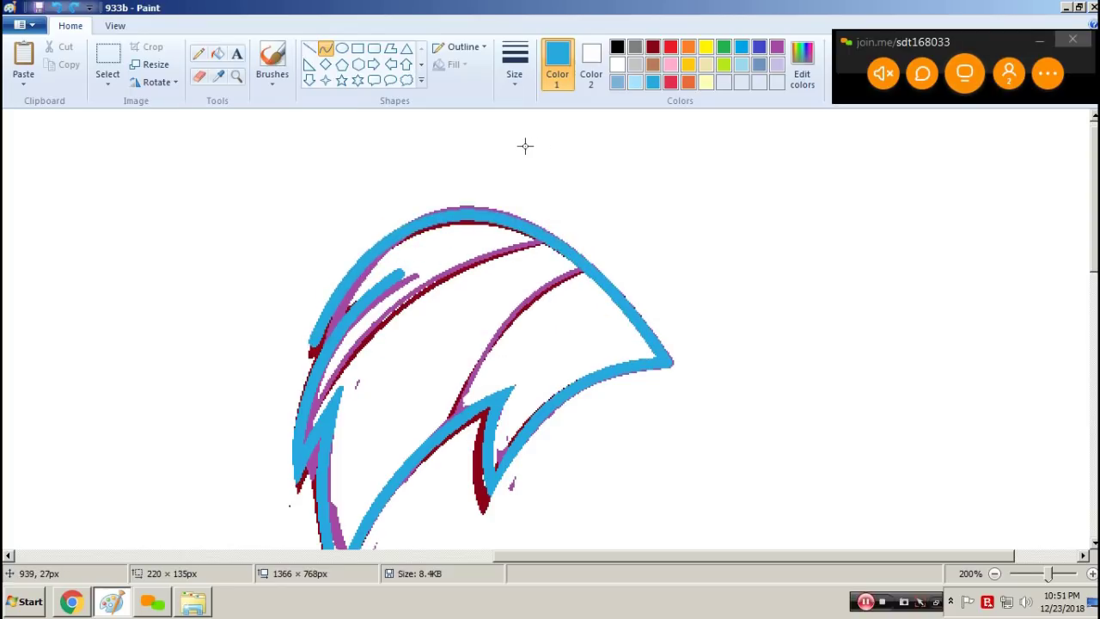
{"action": "left_click_drag", "start_coordinate": [301, 369], "coordinate": [400, 215]}
{"action": "left_click", "coordinate": [302, 308]}
{"action": "mouse_move", "coordinate": [337, 309]}
{"action": "left_mouse_down"}
{"action": "mouse_move", "coordinate": [302, 305]}
{"action": "mouse_move", "coordinate": [293, 270]}
{"action": "mouse_move", "coordinate": [401, 147]}
{"action": "left_mouse_up"}
Step: Draw the left dividing curve with a thinner orange line from the mane's left side to its top edge
{"action": "left_click", "coordinate": [236, 76]}
{"action": "left_click", "coordinate": [486, 322]}
{"action": "left_click", "coordinate": [541, 370]}
{"action": "left_click", "coordinate": [325, 49]}
{"action": "left_click", "coordinate": [518, 79]}
{"action": "left_click", "coordinate": [541, 177]}
{"action": "left_click", "coordinate": [198, 54]}
{"action": "scroll", "coordinate": [334, 265], "scroll_direction": "down", "scroll_amount": 3}
{"action": "scroll", "coordinate": [334, 266], "scroll_direction": "up", "scroll_amount": 3}
{"action": "left_click", "coordinate": [325, 50]}
{"action": "left_click", "coordinate": [518, 76]}
{"action": "left_click", "coordinate": [545, 141]}
{"action": "left_click", "coordinate": [688, 82]}
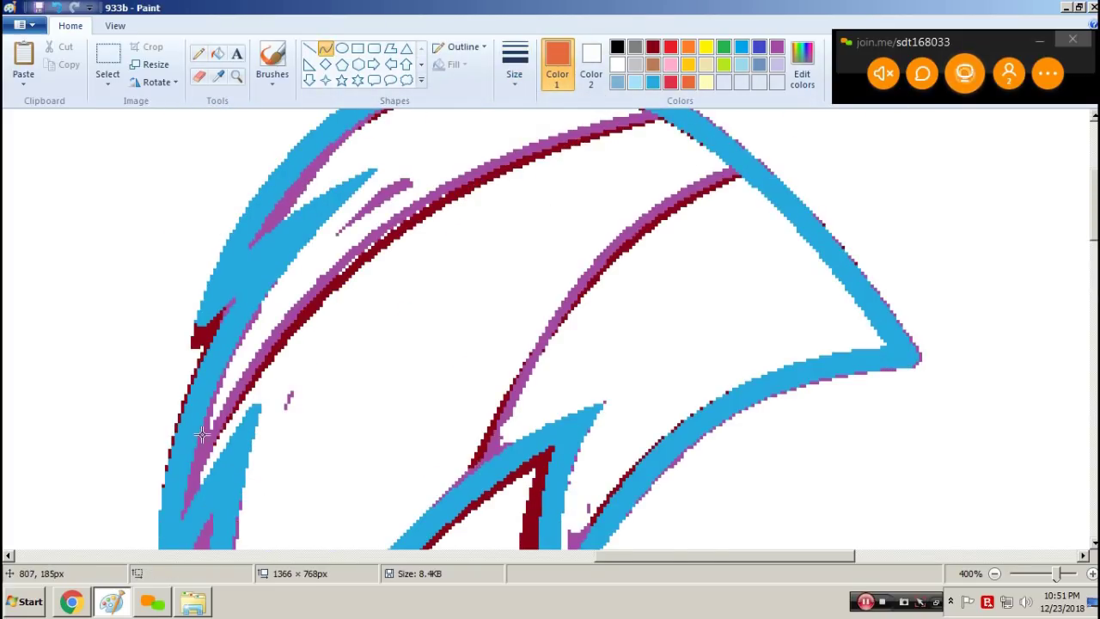
{"action": "left_click_drag", "start_coordinate": [200, 442], "coordinate": [651, 113]}
{"action": "left_click", "coordinate": [249, 346]}
{"action": "left_click", "coordinate": [335, 195]}
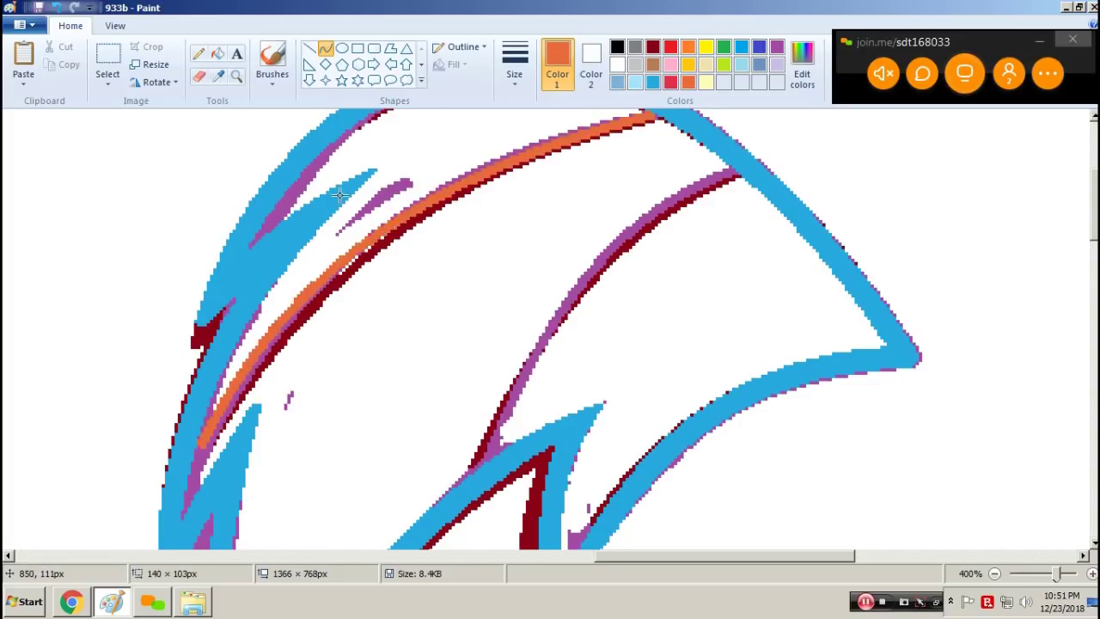
{"action": "left_click", "coordinate": [195, 342]}
Step: Draw the right dividing curve in orange from the lower outline to the top edge
{"action": "left_click_drag", "start_coordinate": [464, 468], "coordinate": [737, 170]}
{"action": "left_click_drag", "start_coordinate": [602, 318], "coordinate": [593, 238]}
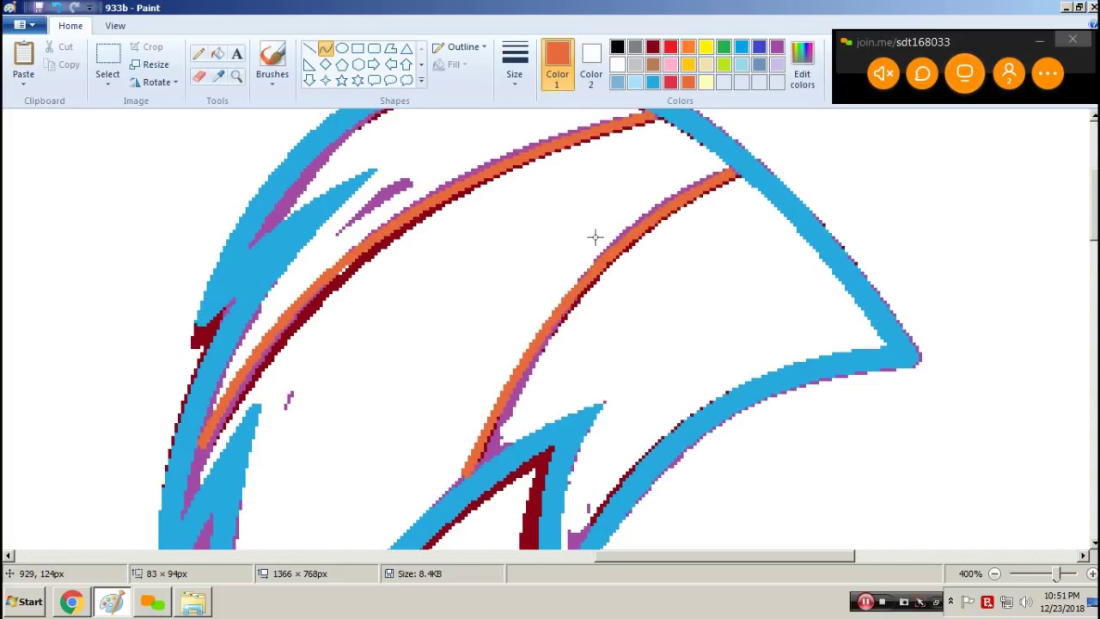
{"action": "left_click", "coordinate": [475, 467]}
Step: Remove the leftover dark red fragments around the blue mane by filling them with white
{"action": "left_click", "coordinate": [237, 77]}
{"action": "right_click", "coordinate": [563, 244]}
{"action": "left_click", "coordinate": [219, 53]}
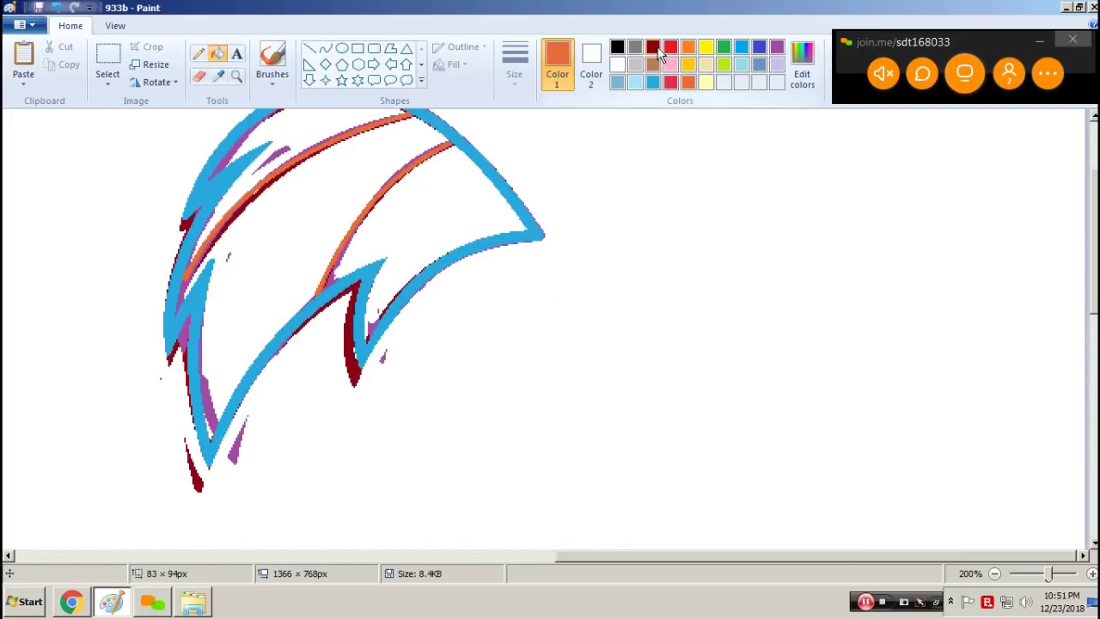
{"action": "left_click", "coordinate": [653, 47]}
{"action": "right_click", "coordinate": [197, 474]}
{"action": "right_click", "coordinate": [179, 223]}
{"action": "right_click", "coordinate": [355, 371]}
{"action": "left_click", "coordinate": [236, 77]}
{"action": "right_click", "coordinate": [275, 235]}
Step: Sample the old purple line colour and clear the remaining purple traces from the mane drawing
{"action": "left_click", "coordinate": [218, 76]}
{"action": "left_click", "coordinate": [267, 195]}
{"action": "left_click", "coordinate": [358, 48]}
{"action": "left_click_drag", "start_coordinate": [480, 274], "coordinate": [188, 112]}
{"action": "left_click", "coordinate": [219, 76]}
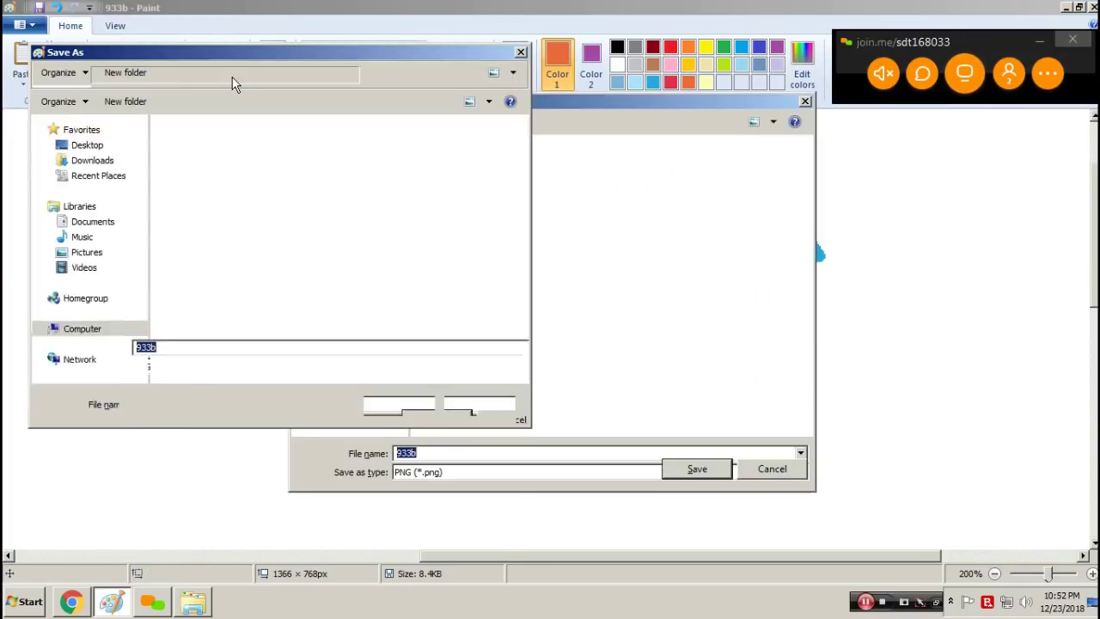
Step: Save the cleaned in-between mane as PNG file 932
{"action": "type", "text": "932"}
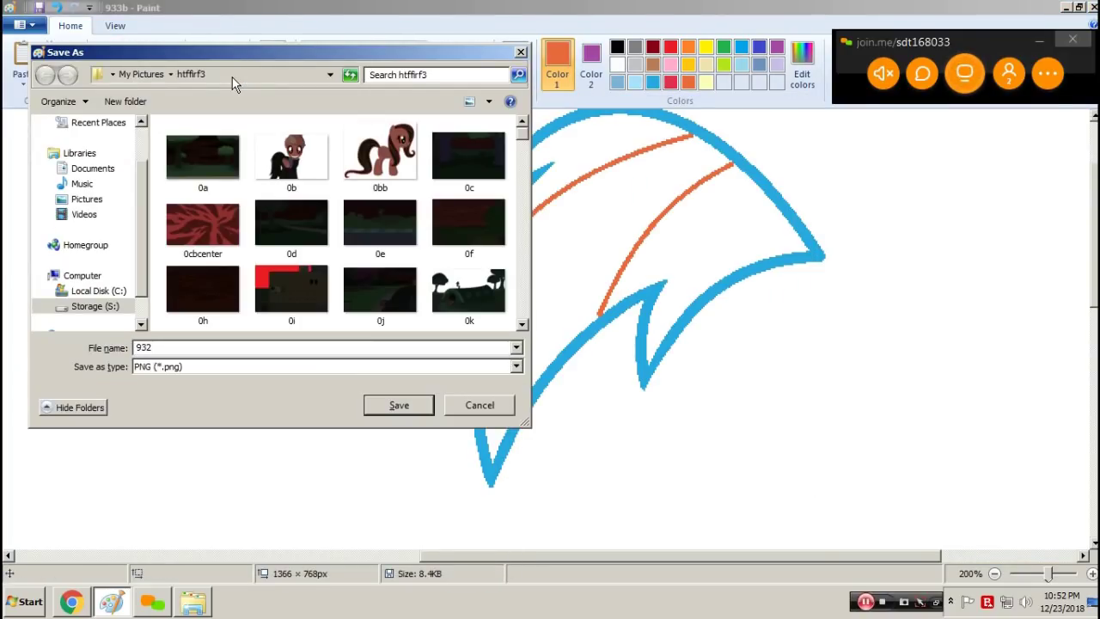
{"action": "key", "text": "Return"}
{"action": "key", "text": "Return"}
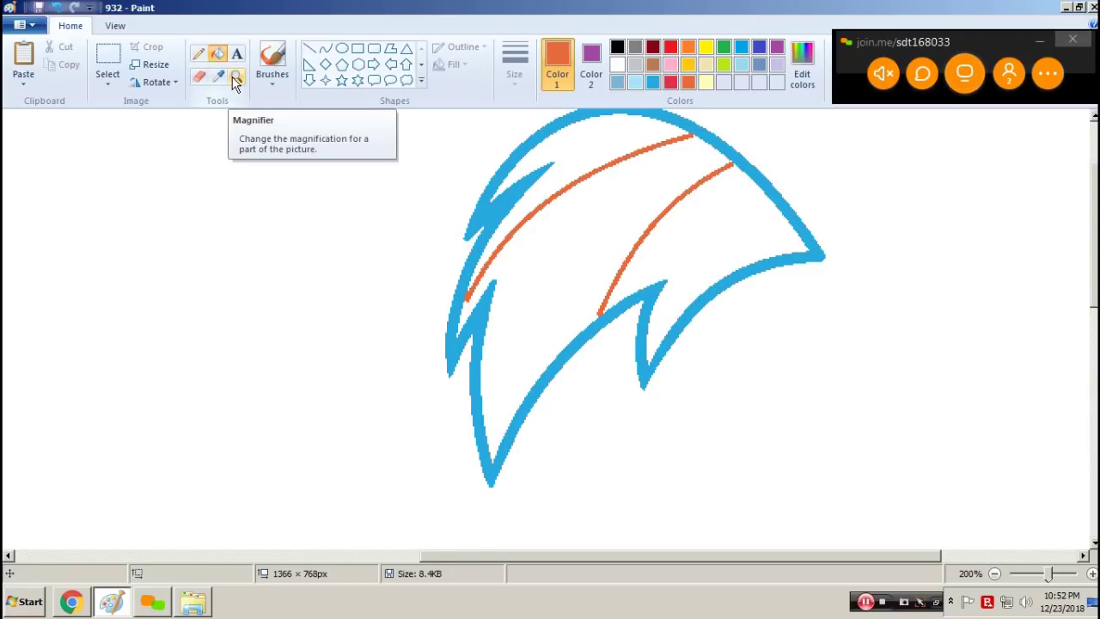
Step: Copy the entire dark red mane picture 933b and open the grey mane picture 935b
{"action": "key", "text": "ctrl+o"}
{"action": "type", "text": "931"}
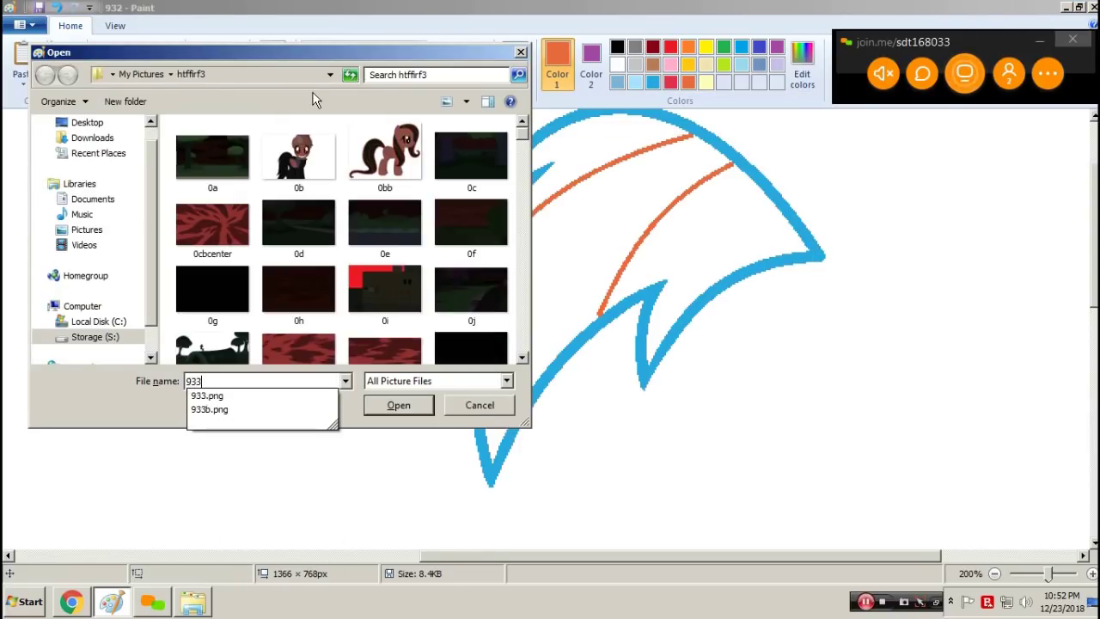
{"action": "key", "text": "Return"}
{"action": "key", "text": "ctrl+a"}
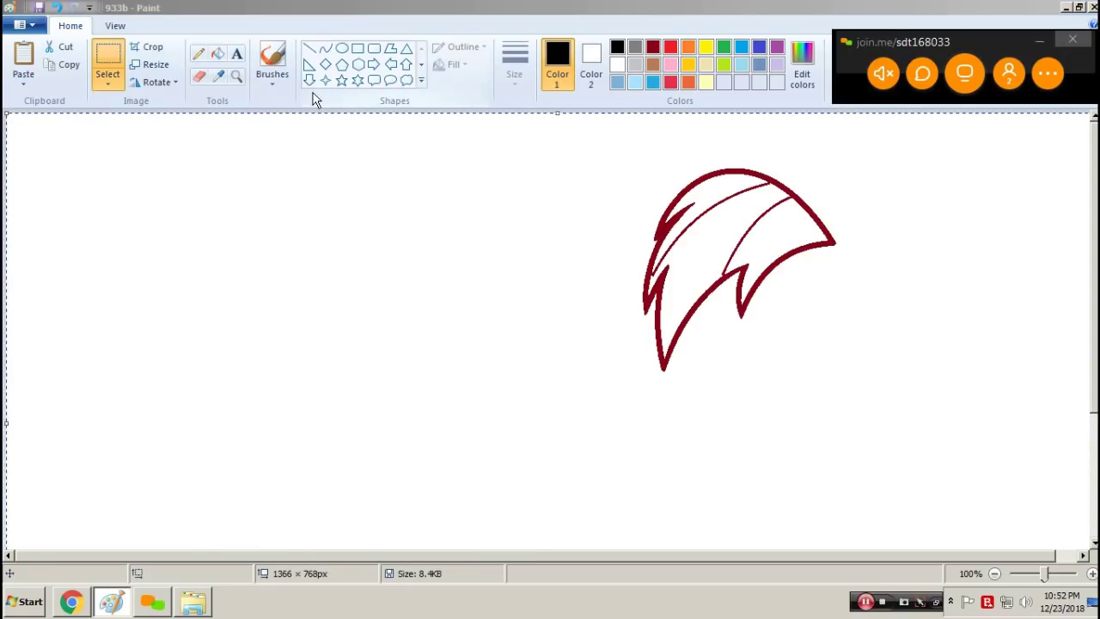
{"action": "key", "text": "ctrl+o"}
{"action": "type", "text": "935b"}
{"action": "key", "text": "Return"}
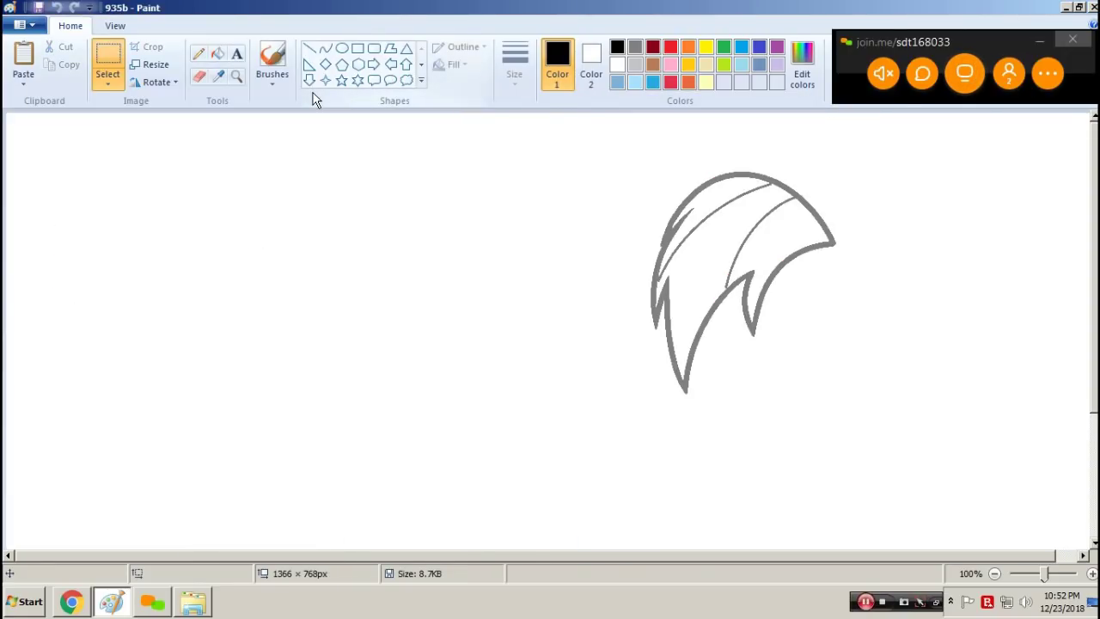
Step: Paste the copied dark red mane over the grey mane in picture 935b
{"action": "key", "text": "ctrl+v"}
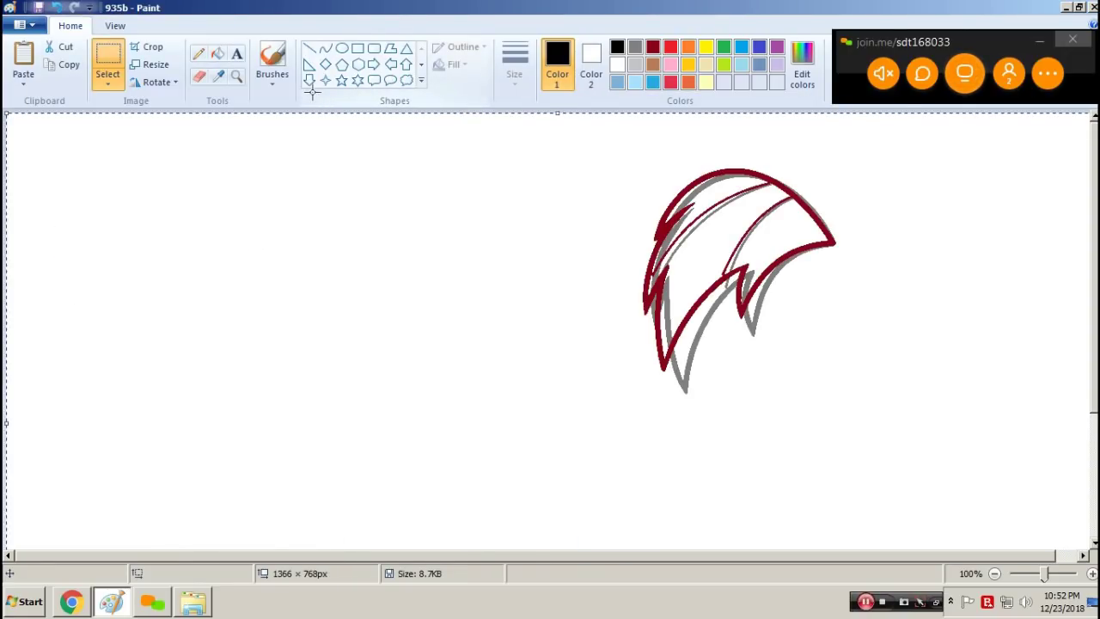
{"action": "left_click", "coordinate": [237, 77]}
{"action": "left_click", "coordinate": [741, 311]}
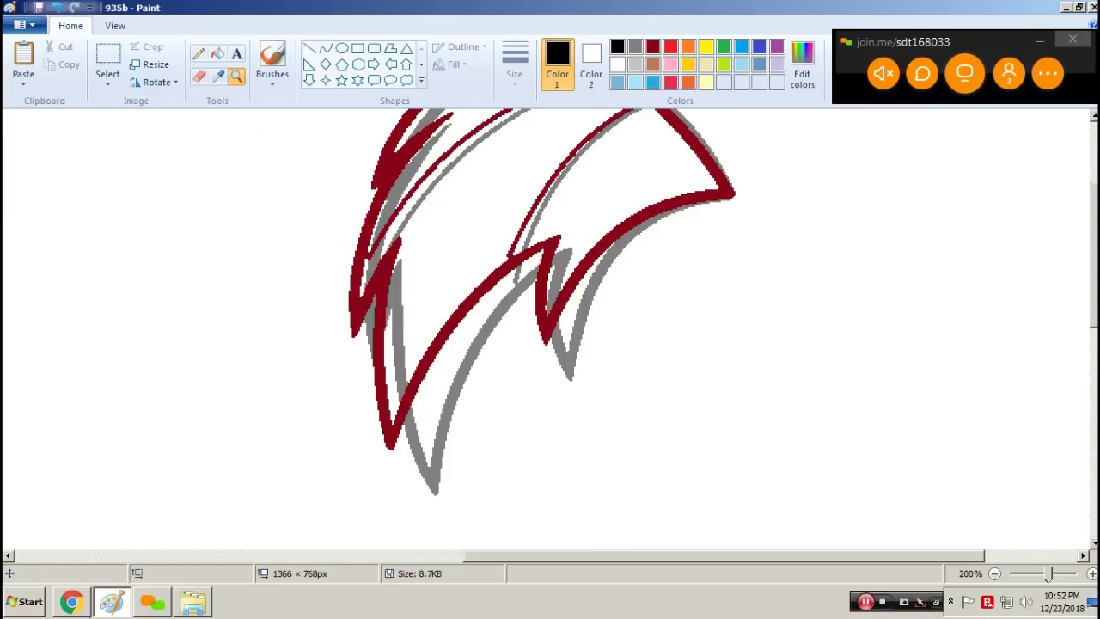
Step: Mark the long spike tips of the dark red and grey outlines and the midpoint between them with blue pencil dots
{"action": "left_click", "coordinate": [326, 48]}
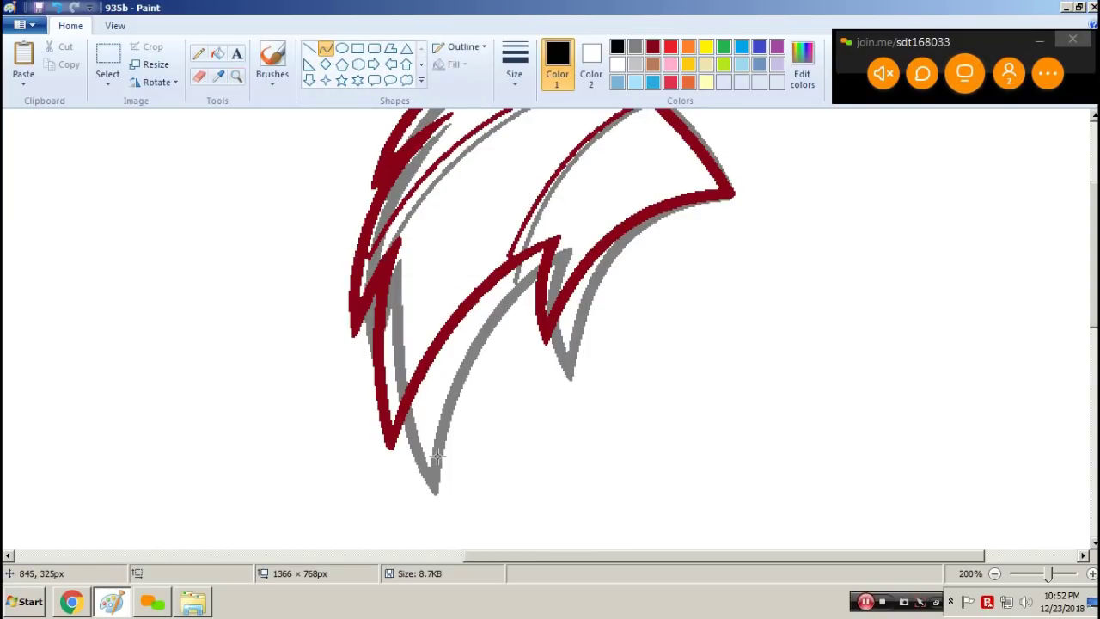
{"action": "left_click", "coordinate": [390, 440]}
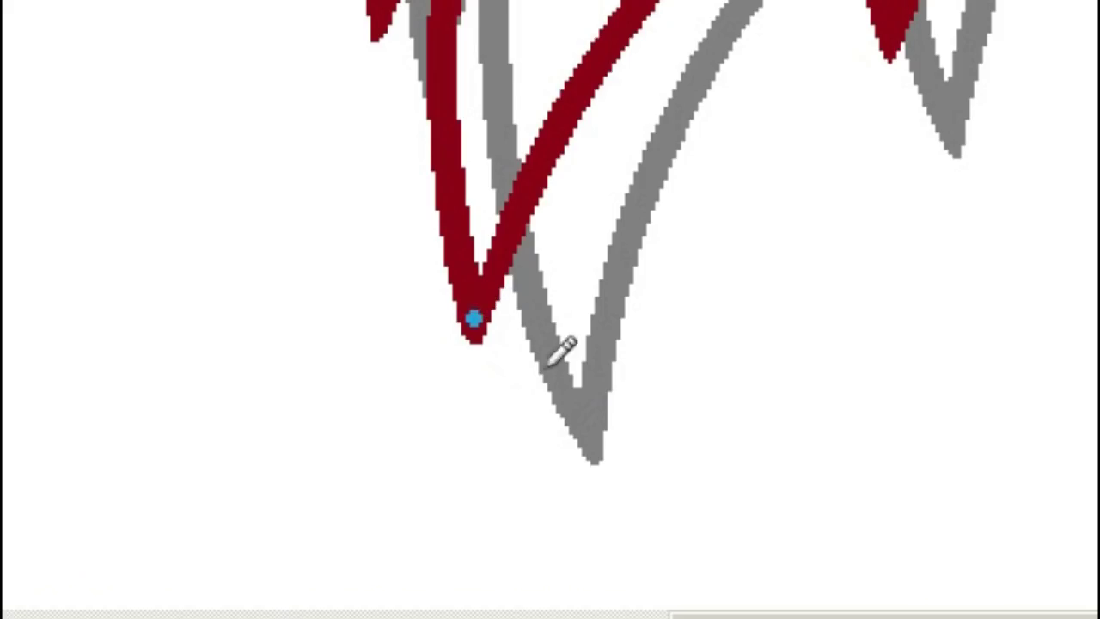
{"action": "left_click", "coordinate": [432, 479]}
{"action": "left_click", "coordinate": [410, 460]}
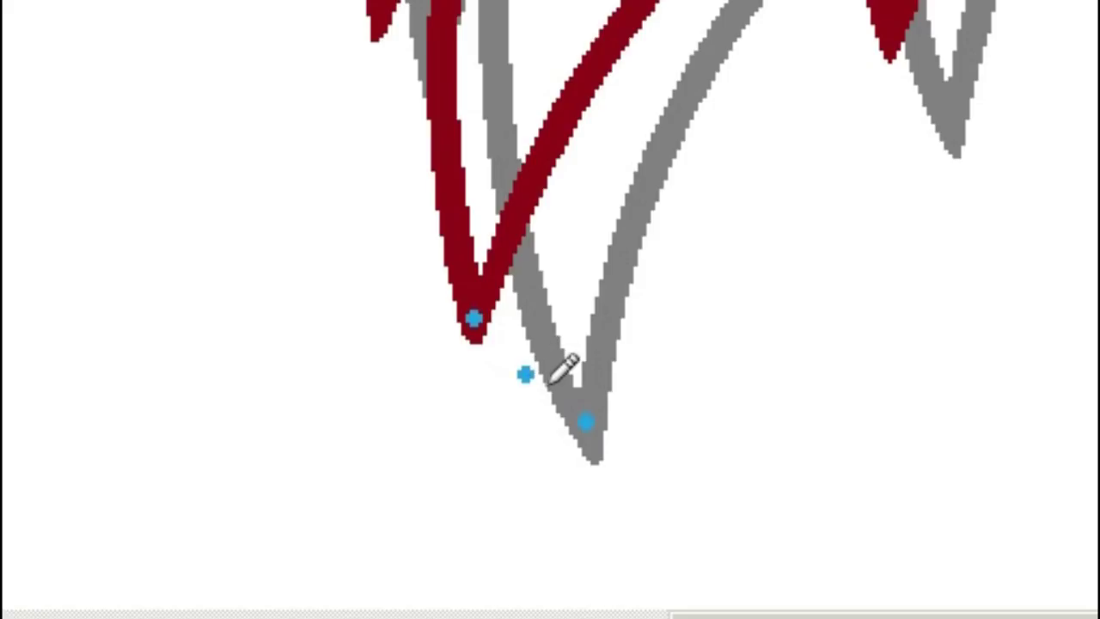
{"action": "key", "text": "ctrl+z"}
{"action": "left_click", "coordinate": [495, 413]}
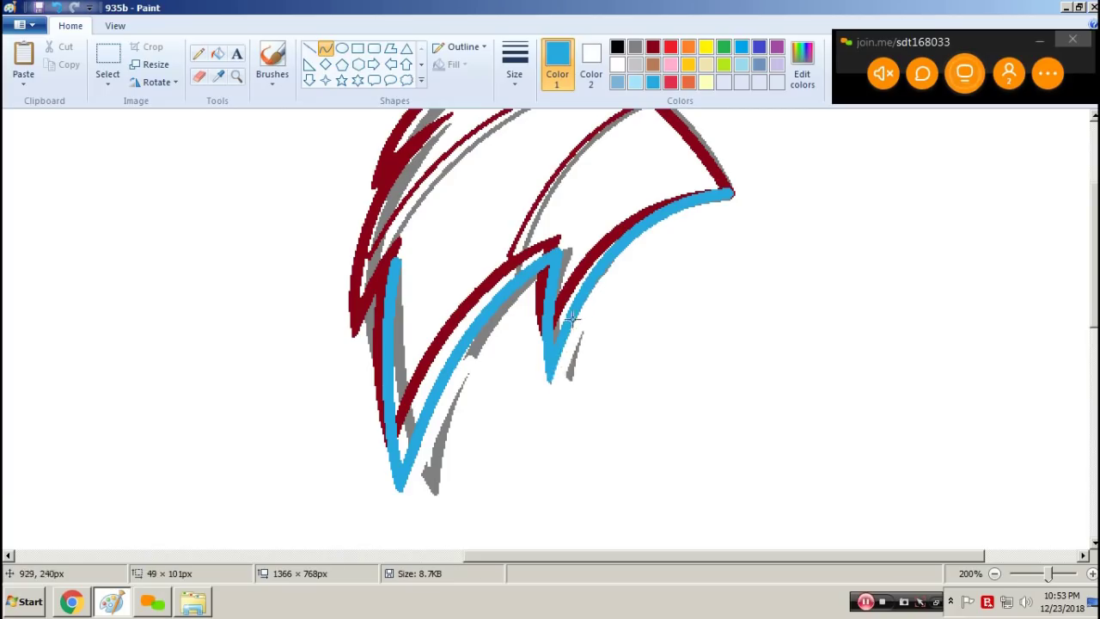
Step: Trim the short spike's tip, then draw a blue curve for the in-between mane's left outer edge
{"action": "left_click_drag", "start_coordinate": [556, 320], "coordinate": [567, 420]}
{"action": "key", "text": "ctrl+z"}
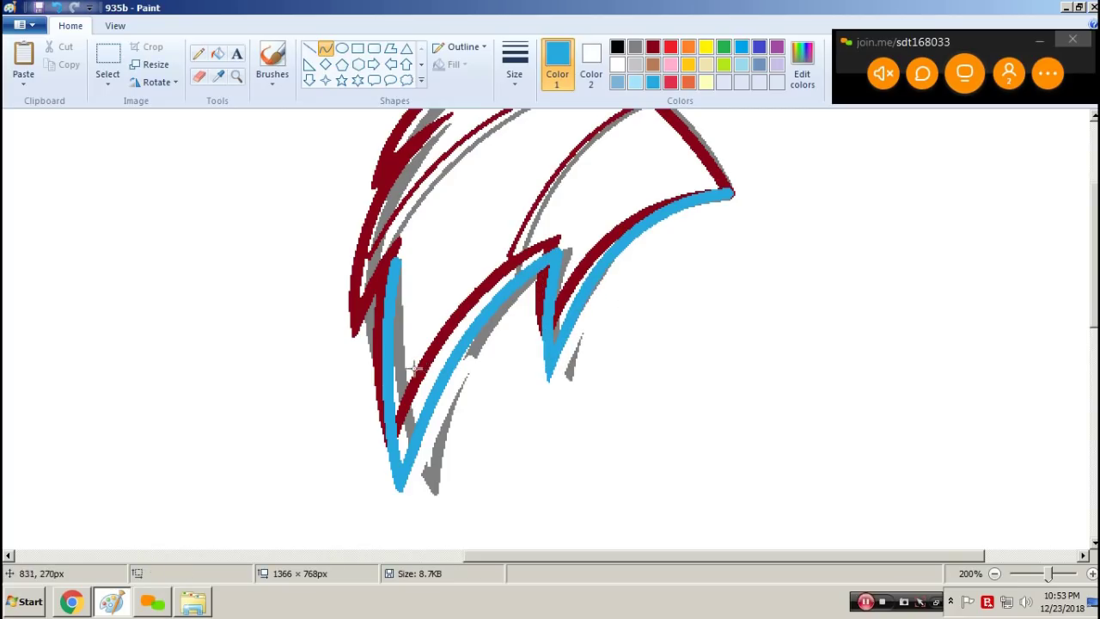
{"action": "scroll", "coordinate": [412, 328], "scroll_direction": "up", "scroll_amount": 3}
{"action": "left_click_drag", "start_coordinate": [354, 463], "coordinate": [436, 238]}
{"action": "left_click_drag", "start_coordinate": [395, 311], "coordinate": [374, 301]}
Step: Shape the small spike on the mane's left side with short curves and trim its ends to sharp points
{"action": "scroll", "coordinate": [316, 405], "scroll_direction": "down", "scroll_amount": 3}
{"action": "mouse_move", "coordinate": [354, 354]}
{"action": "left_mouse_down"}
{"action": "mouse_move", "coordinate": [395, 267]}
{"action": "mouse_move", "coordinate": [379, 300]}
{"action": "left_mouse_up"}
{"action": "left_click_drag", "start_coordinate": [361, 170], "coordinate": [349, 375]}
{"action": "left_click_drag", "start_coordinate": [354, 296], "coordinate": [347, 292]}
{"action": "left_click_drag", "start_coordinate": [408, 384], "coordinate": [402, 245]}
{"action": "left_click_drag", "start_coordinate": [405, 296], "coordinate": [402, 278]}
{"action": "scroll", "coordinate": [386, 358], "scroll_direction": "up", "scroll_amount": 4}
{"action": "mouse_move", "coordinate": [385, 358]}
{"action": "left_mouse_down"}
{"action": "mouse_move", "coordinate": [730, 371]}
{"action": "mouse_move", "coordinate": [439, 238]}
{"action": "left_mouse_up"}
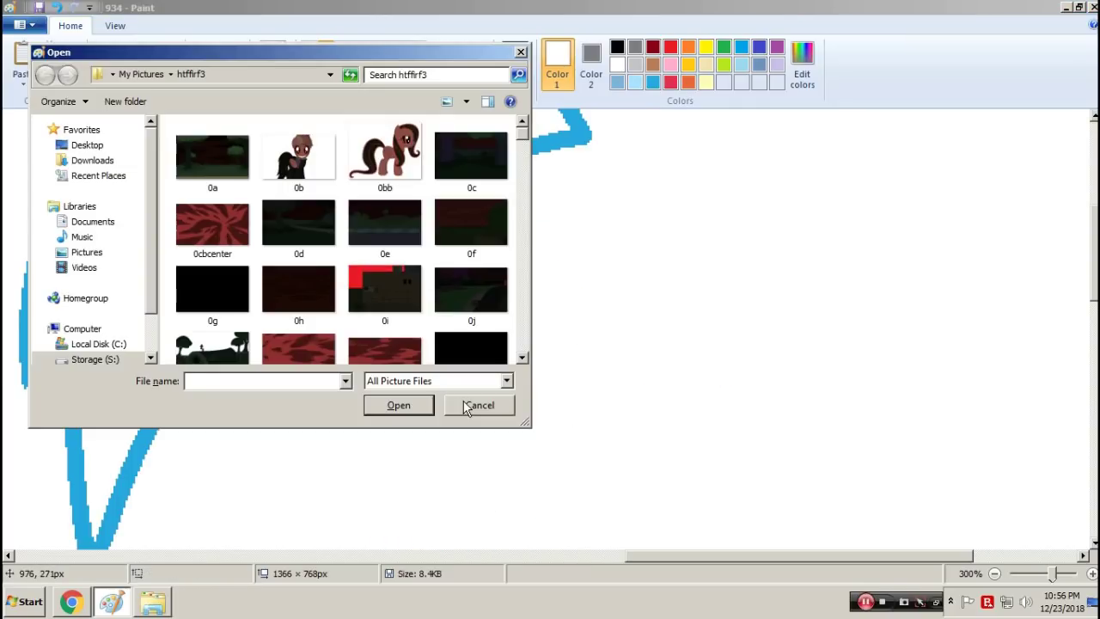
Step: Copy the entire grey mane picture 935b and paste it over the lavender mane in picture 937b
{"action": "type", "text": "935b"}
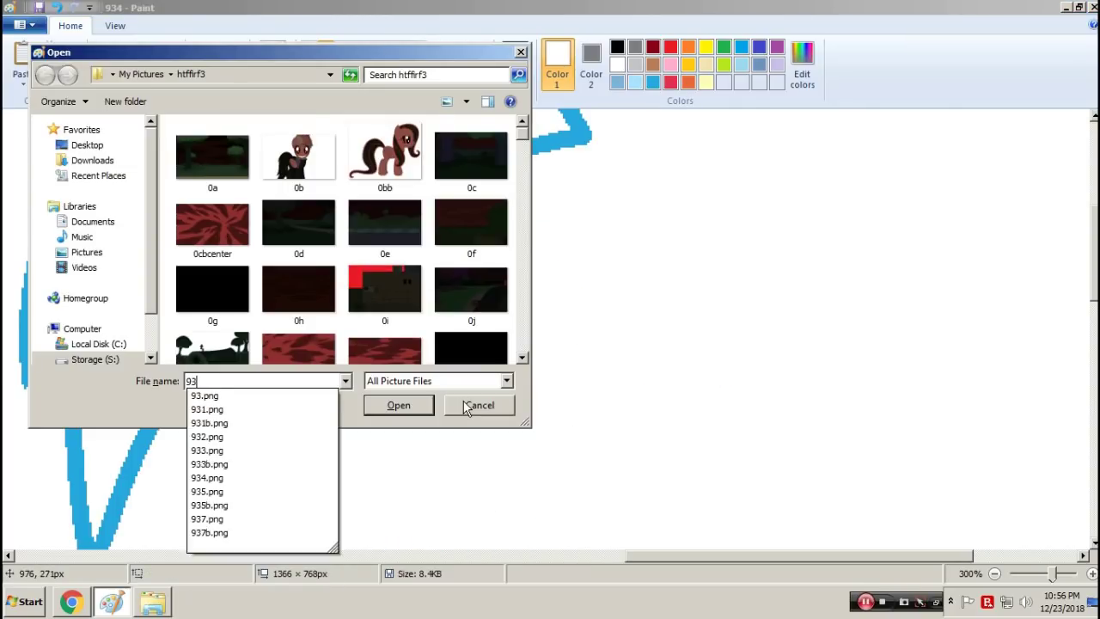
{"action": "key", "text": "Return"}
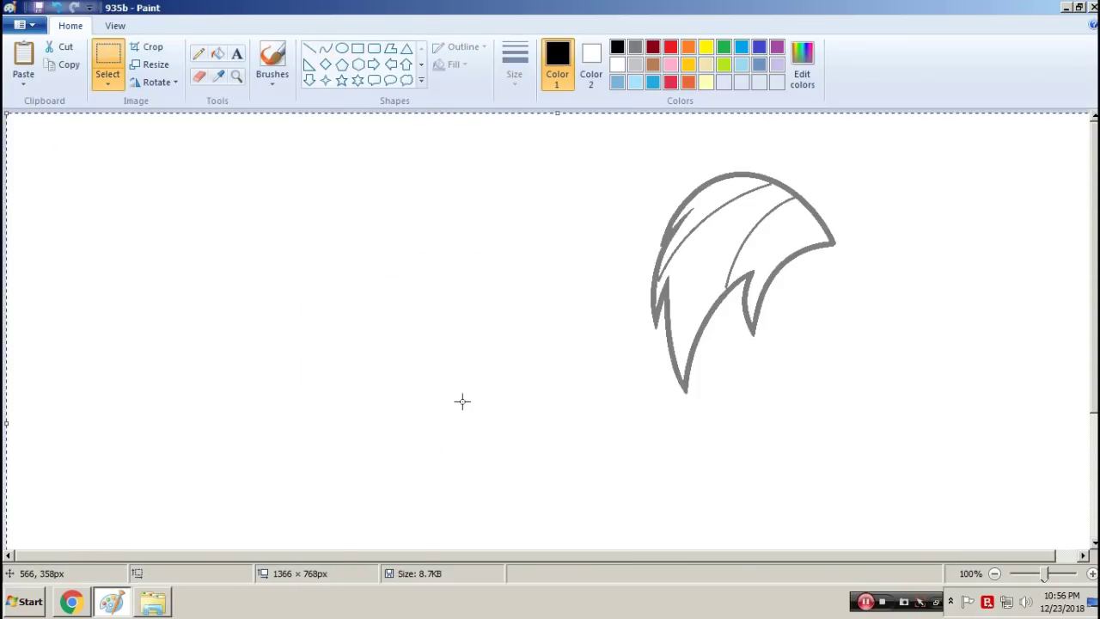
{"action": "key", "text": "ctrl+o"}
{"action": "type", "text": "937b"}
{"action": "key", "text": "Return"}
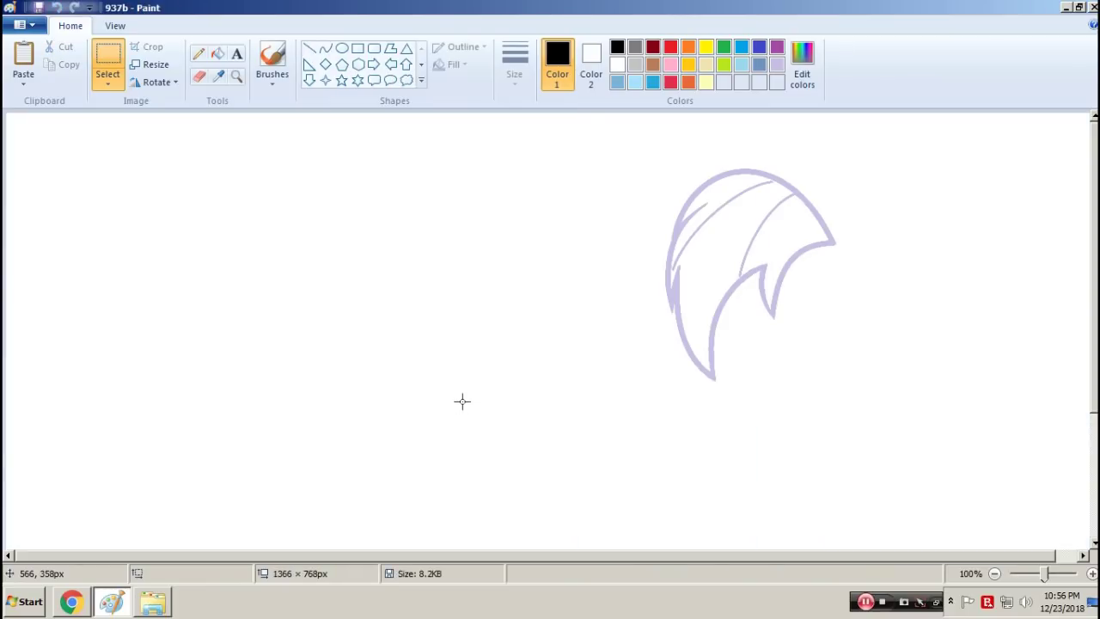
{"action": "key", "text": "ctrl+v"}
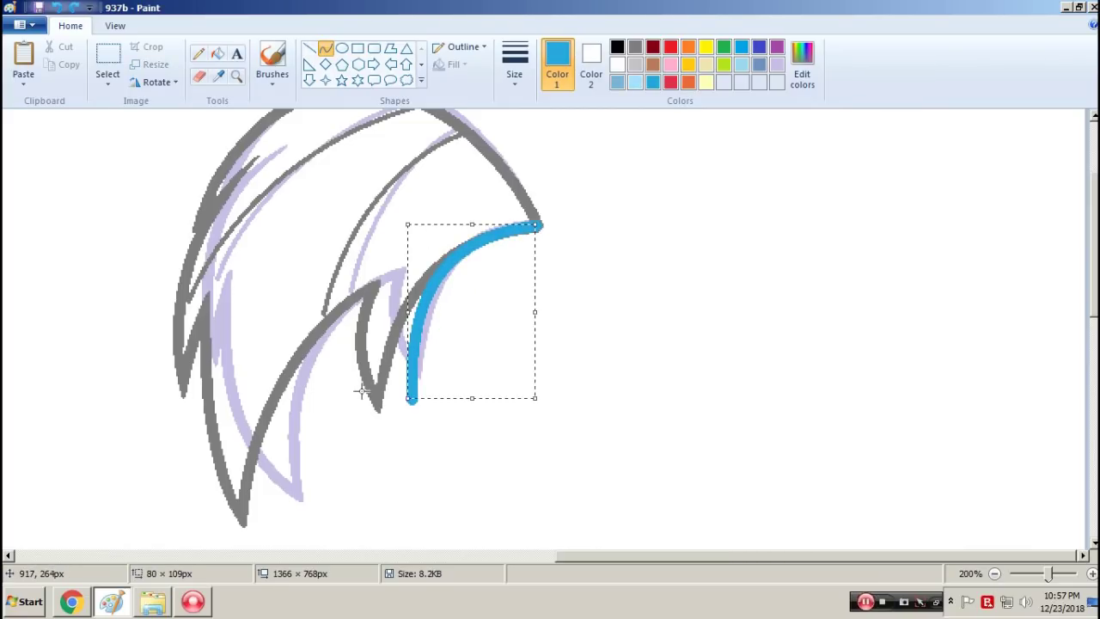
Step: Draw blue curves for the short spike's left side and for the edge from its upper corner down to the long tip
{"action": "left_click_drag", "start_coordinate": [410, 399], "coordinate": [389, 288]}
{"action": "left_click_drag", "start_coordinate": [392, 336], "coordinate": [378, 341]}
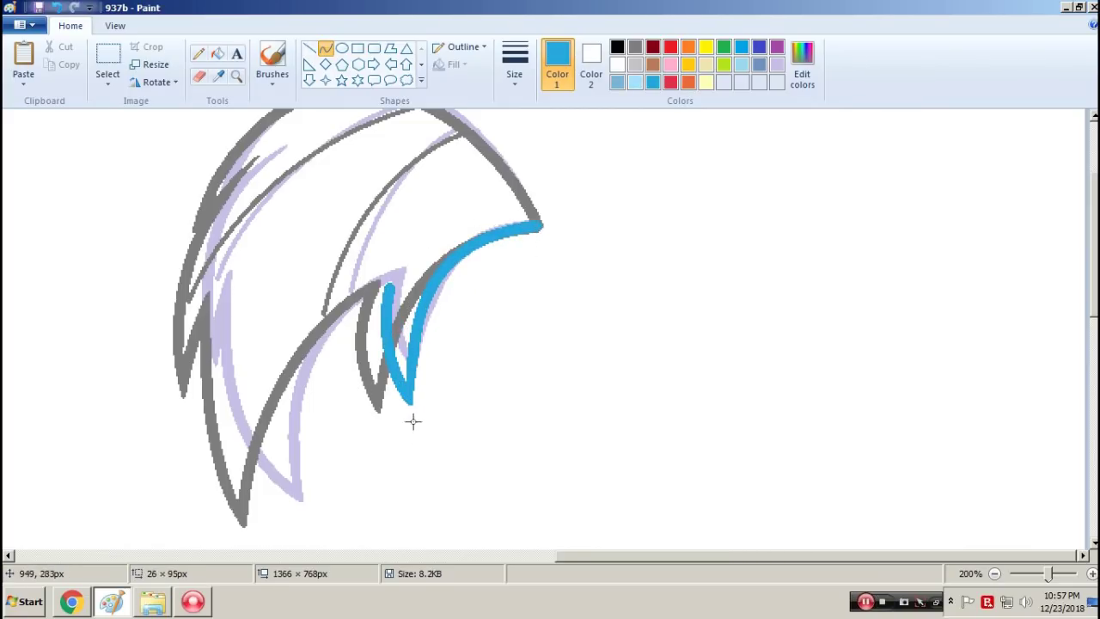
{"action": "left_click", "coordinate": [57, 7]}
{"action": "left_click", "coordinate": [75, 7]}
{"action": "left_click_drag", "start_coordinate": [388, 285], "coordinate": [286, 526]}
{"action": "left_click_drag", "start_coordinate": [287, 429], "coordinate": [262, 404]}
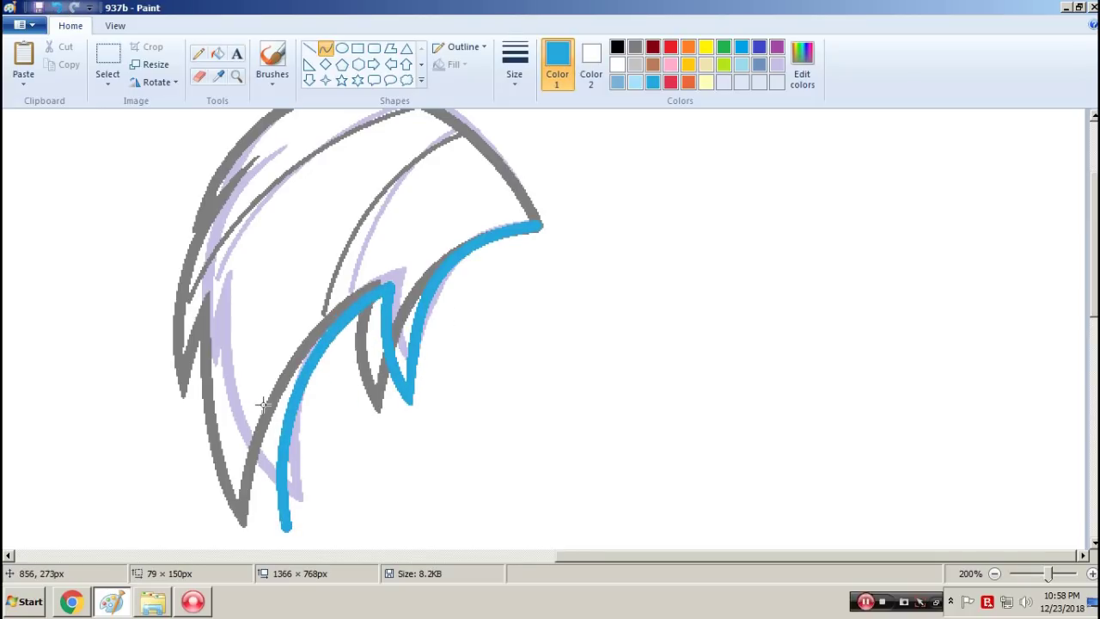
Step: Draw the long spike's left side as a blue curve between the grey and lavender outlines and sharpen its tip
{"action": "scroll", "coordinate": [216, 190], "scroll_direction": "down", "scroll_amount": 3}
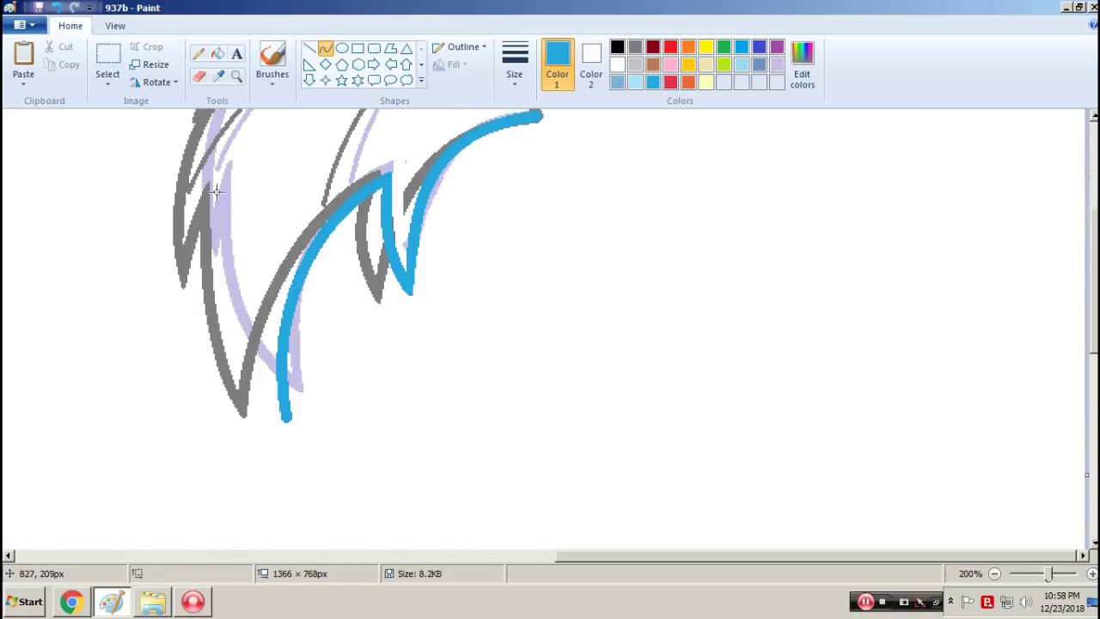
{"action": "left_click_drag", "start_coordinate": [222, 188], "coordinate": [287, 420]}
{"action": "left_click_drag", "start_coordinate": [243, 315], "coordinate": [226, 333]}
{"action": "left_click", "coordinate": [262, 392]}
{"action": "mouse_move", "coordinate": [311, 283]}
{"action": "left_mouse_down"}
{"action": "mouse_move", "coordinate": [310, 435]}
{"action": "mouse_move", "coordinate": [281, 465]}
{"action": "left_mouse_up"}
Step: Draw the mane's left outer edge as a blue curve from the lower-left spike up to the upper-left tuft
{"action": "scroll", "coordinate": [233, 273], "scroll_direction": "up", "scroll_amount": 3}
{"action": "left_click_drag", "start_coordinate": [199, 389], "coordinate": [265, 164]}
{"action": "left_click_drag", "start_coordinate": [222, 229], "coordinate": [197, 221]}
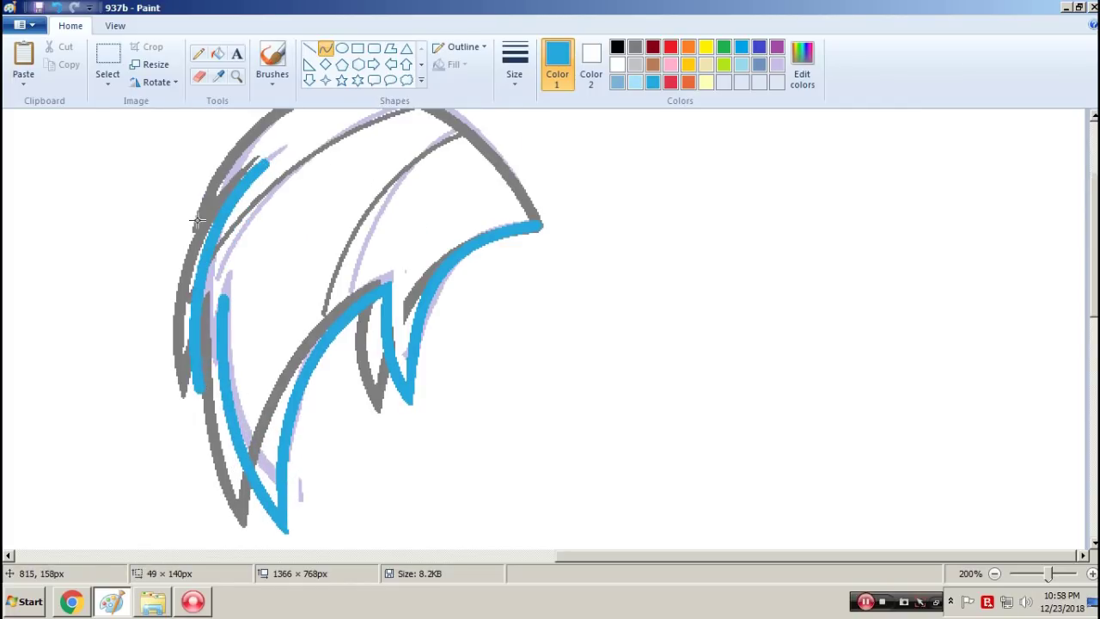
Step: Join the left outer edge to the long spike with a blue line and trim both corners of the notch to points
{"action": "left_click", "coordinate": [209, 353]}
{"action": "left_click", "coordinate": [209, 348]}
{"action": "mouse_move", "coordinate": [175, 270]}
{"action": "left_mouse_down"}
{"action": "mouse_move", "coordinate": [213, 425]}
{"action": "mouse_move", "coordinate": [229, 276]}
{"action": "left_mouse_up"}
{"action": "right_click", "coordinate": [181, 349]}
{"action": "right_click", "coordinate": [184, 360]}
{"action": "right_click", "coordinate": [234, 348]}
{"action": "right_click", "coordinate": [231, 339]}
{"action": "left_click", "coordinate": [199, 53]}
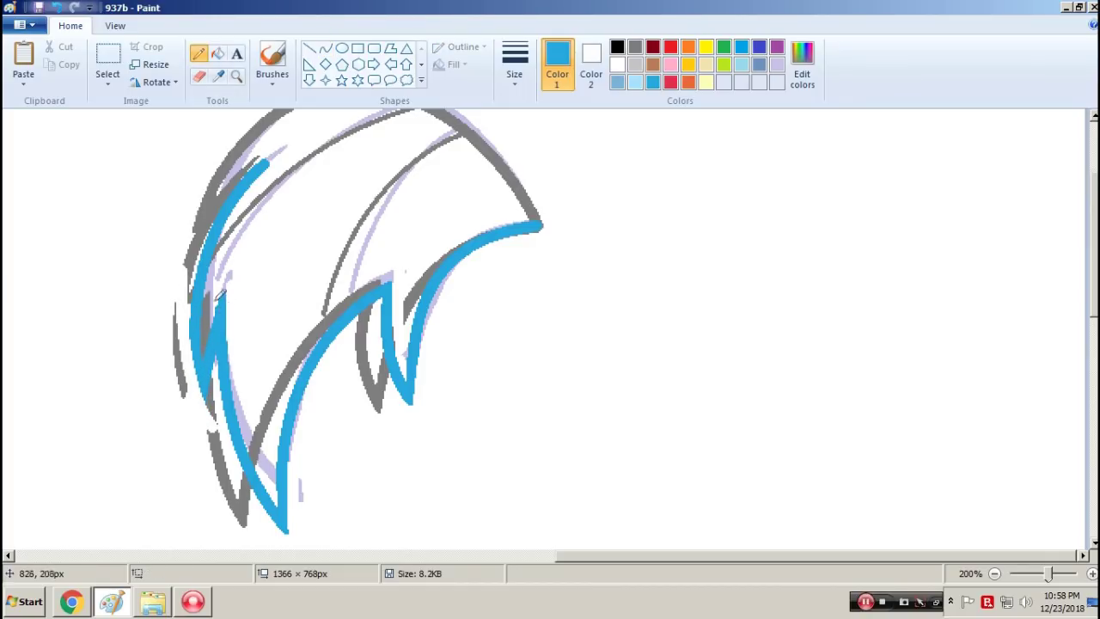
{"action": "left_click", "coordinate": [326, 49]}
{"action": "left_click_drag", "start_coordinate": [245, 396], "coordinate": [220, 293]}
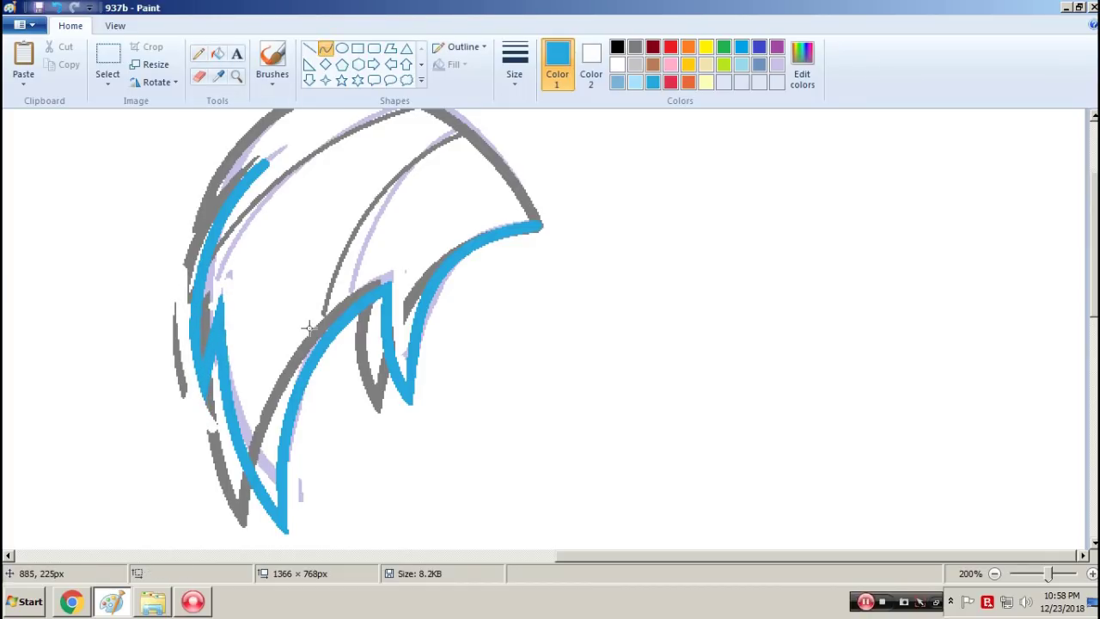
Step: Draw the mane's crown as a blue arc from the right corner over to the upper-left tuft
{"action": "scroll", "coordinate": [309, 326], "scroll_direction": "up", "scroll_amount": 3}
{"action": "left_click_drag", "start_coordinate": [263, 272], "coordinate": [257, 182]}
{"action": "left_click_drag", "start_coordinate": [417, 128], "coordinate": [432, 123]}
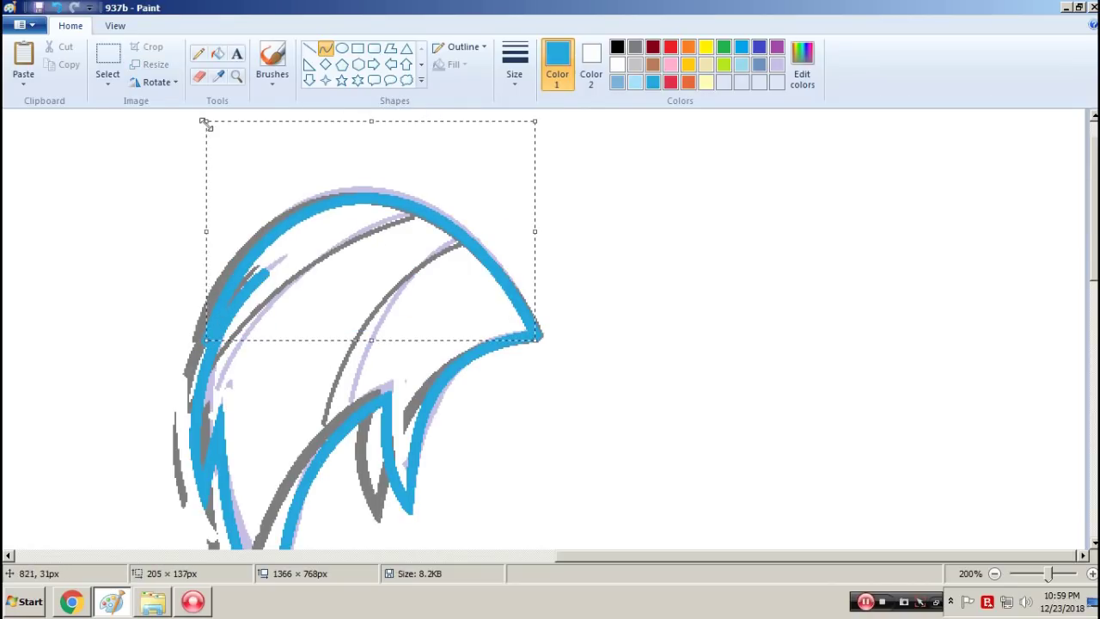
{"action": "left_click_drag", "start_coordinate": [540, 236], "coordinate": [536, 231]}
{"action": "left_click", "coordinate": [641, 282]}
Step: Fill out the upper-left tuft in blue and trim its ends to sharp points with white curves
{"action": "left_click_drag", "start_coordinate": [203, 341], "coordinate": [260, 273]}
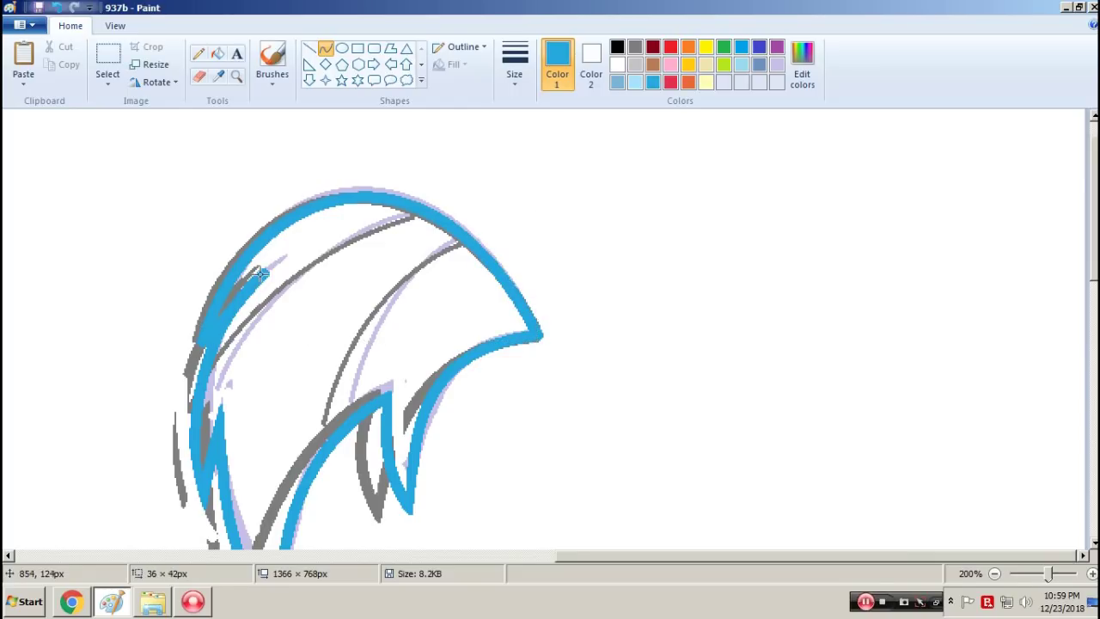
{"action": "left_click_drag", "start_coordinate": [249, 218], "coordinate": [189, 369]}
{"action": "left_click_drag", "start_coordinate": [214, 296], "coordinate": [195, 313]}
{"action": "left_click", "coordinate": [199, 53]}
{"action": "scroll", "coordinate": [335, 291], "scroll_direction": "down", "scroll_amount": 3}
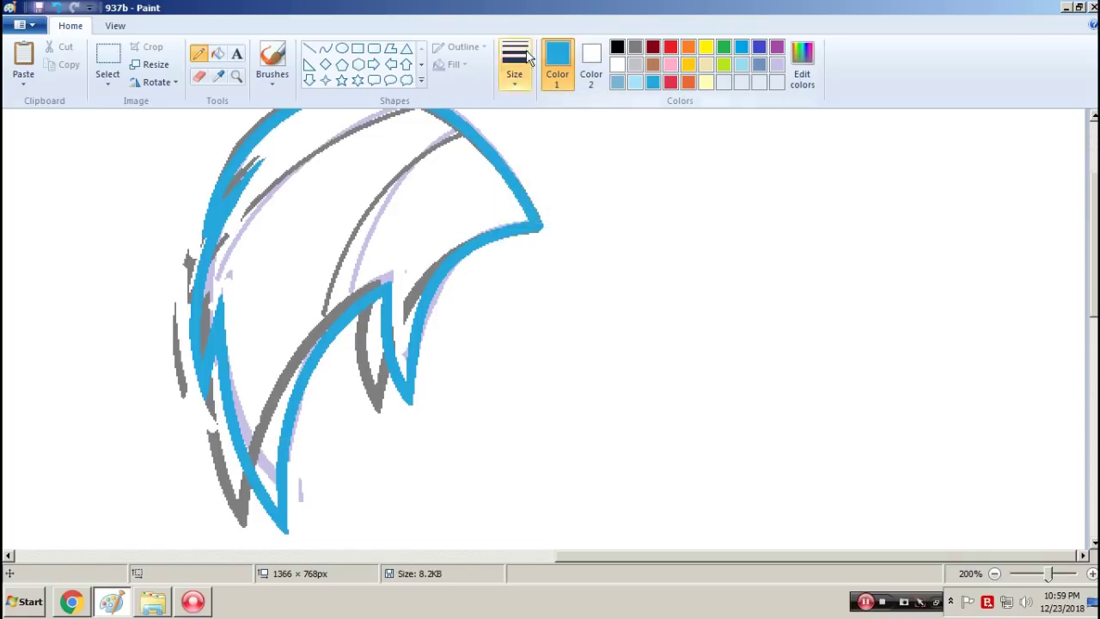
Step: Draw the two inner strand lines as orange curves midway between the grey and lavender strand lines
{"action": "left_click", "coordinate": [326, 49]}
{"action": "left_click", "coordinate": [688, 82]}
{"action": "scroll", "coordinate": [335, 406], "scroll_direction": "up", "scroll_amount": 2}
{"action": "left_click_drag", "start_coordinate": [336, 422], "coordinate": [458, 241]}
{"action": "left_click_drag", "start_coordinate": [373, 356], "coordinate": [351, 345]}
{"action": "left_click_drag", "start_coordinate": [412, 279], "coordinate": [398, 266]}
{"action": "left_click_drag", "start_coordinate": [204, 428], "coordinate": [412, 218]}
{"action": "left_click_drag", "start_coordinate": [296, 318], "coordinate": [258, 287]}
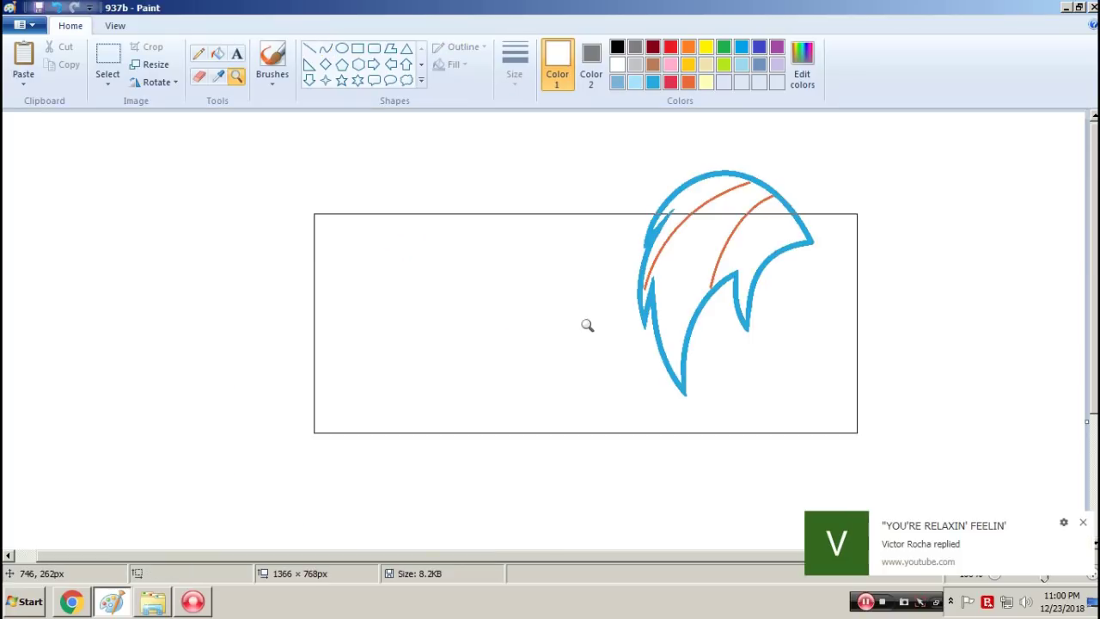
Step: Save the cleaned in-between mane as PNG file 936
{"action": "key", "text": "F12"}
{"action": "type", "text": "938"}
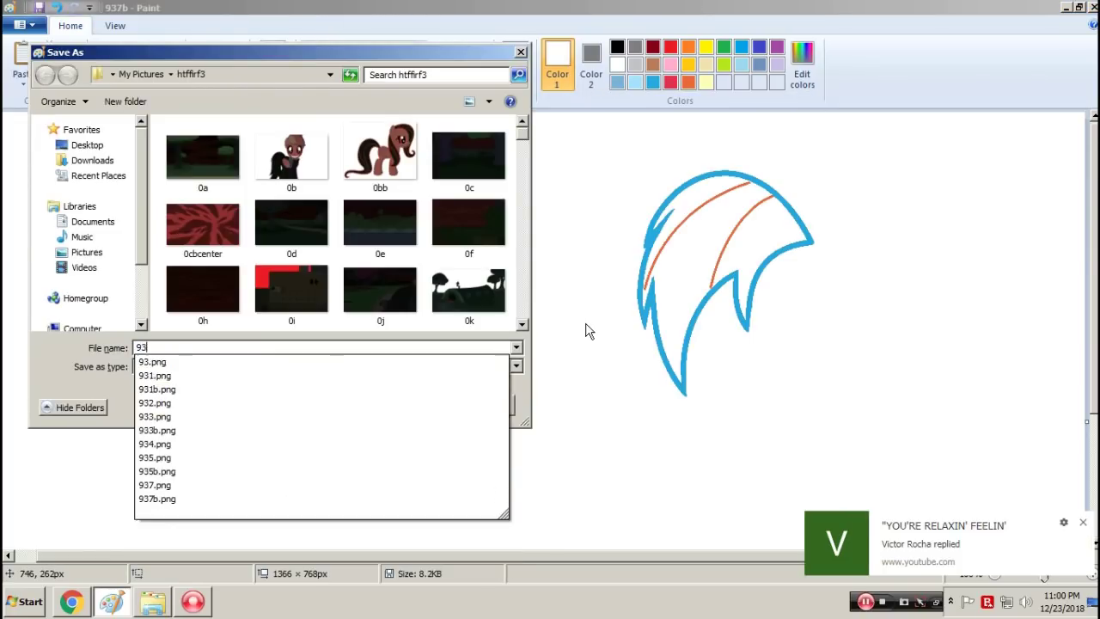
{"action": "key", "text": "Return"}
{"action": "key", "text": "Return"}
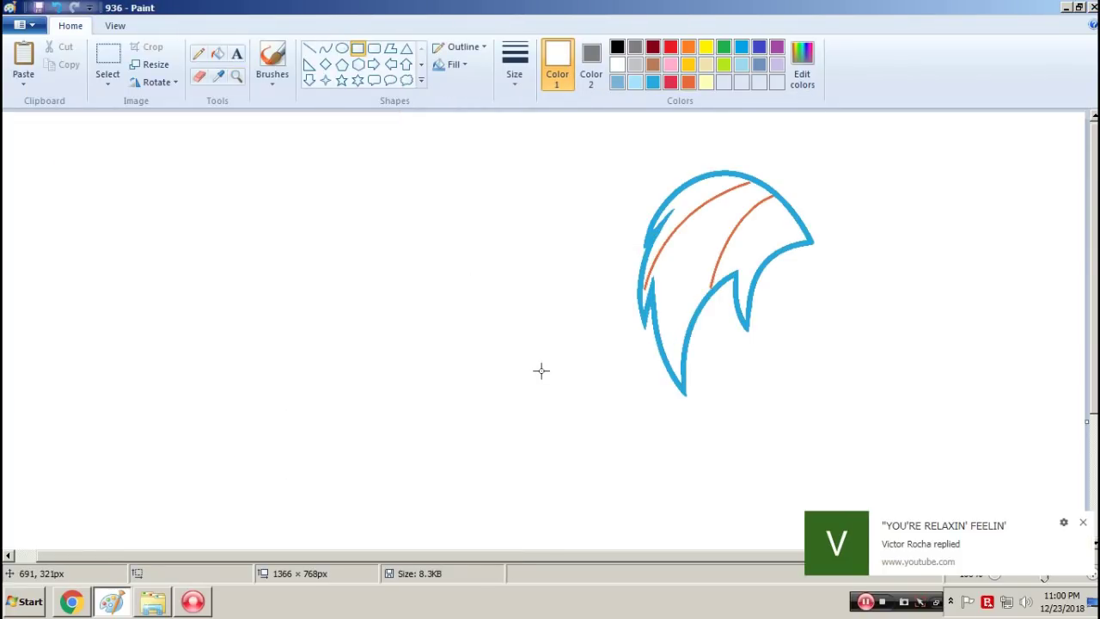
Step: Copy the entire lavender mane picture 937b and paste it over the purple mane in picture 931b
{"action": "key", "text": "ctrl+o"}
{"action": "type", "text": "937b"}
{"action": "key", "text": "Return"}
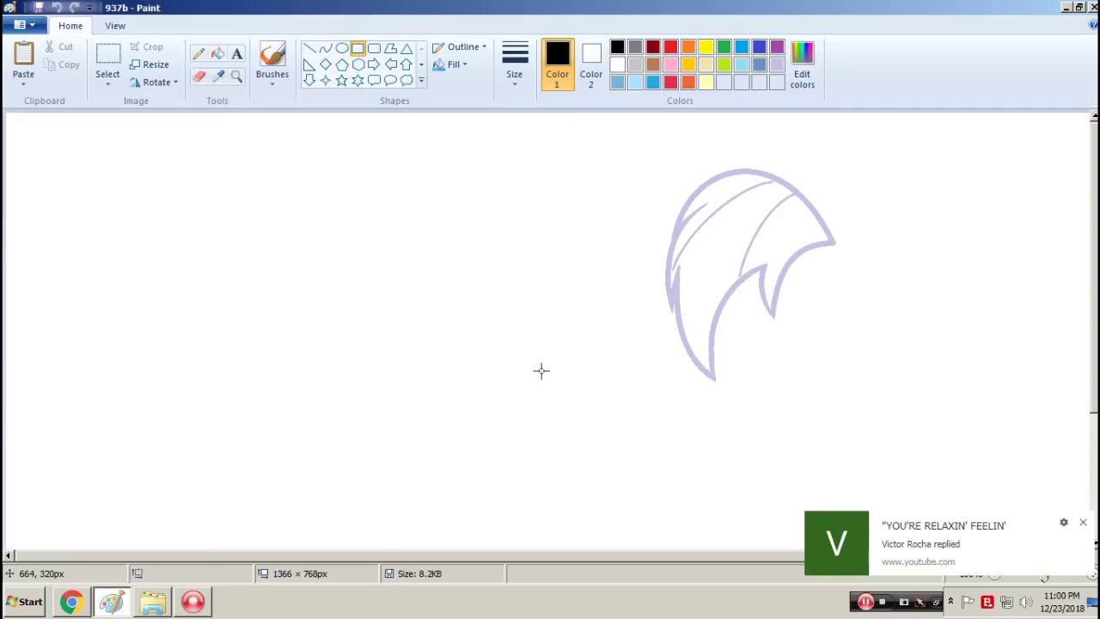
{"action": "key", "text": "ctrl+o"}
{"action": "type", "text": "931b"}
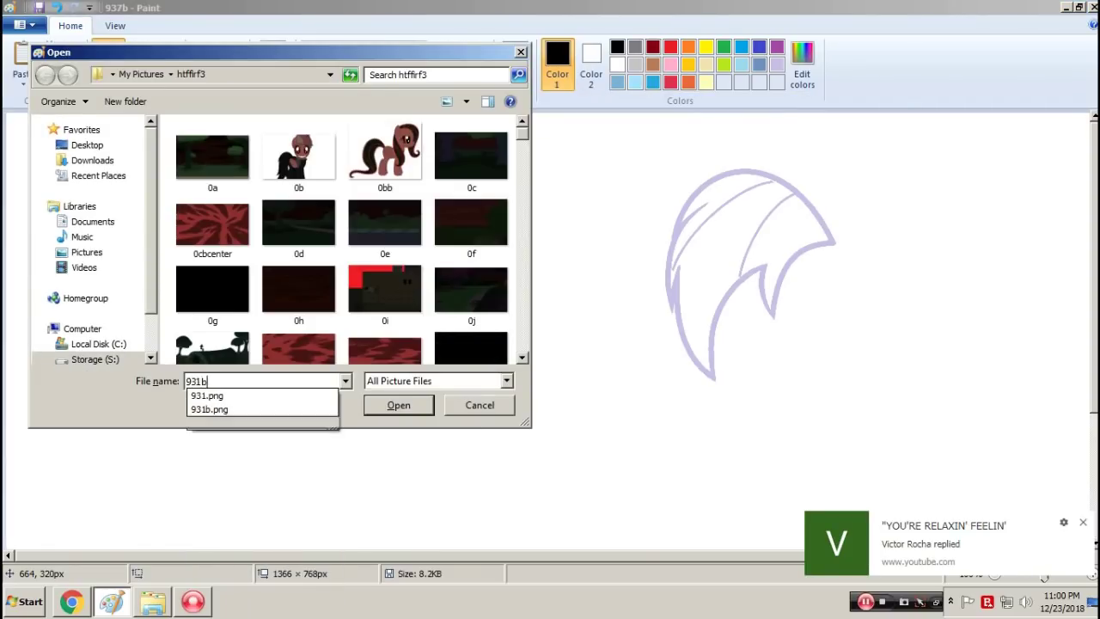
{"action": "key", "text": "Return"}
{"action": "key", "text": "ctrl+v"}
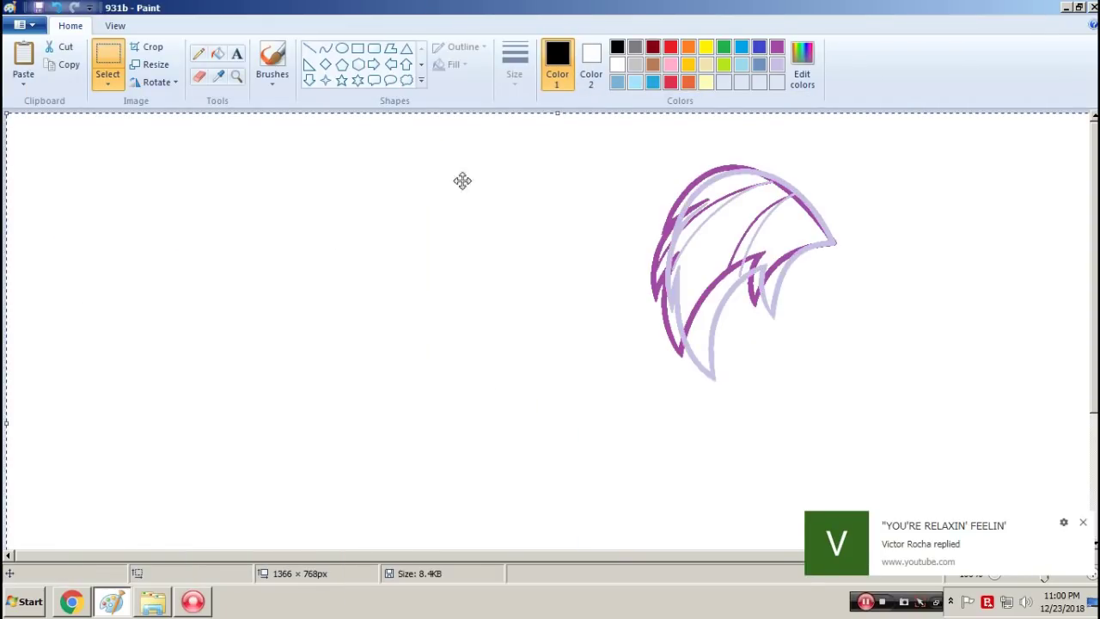
Step: Draw the blue edge from the long spike's tip up towards the short spike, between the purple and lavender outlines
{"action": "left_click", "coordinate": [236, 76]}
{"action": "left_click", "coordinate": [587, 326]}
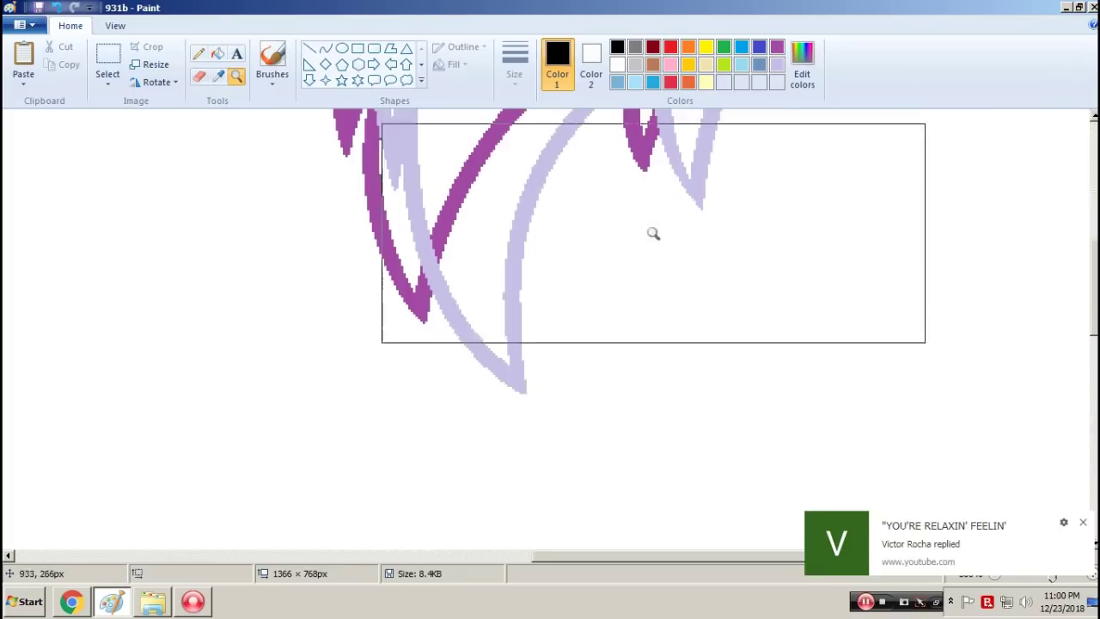
{"action": "left_click", "coordinate": [198, 53]}
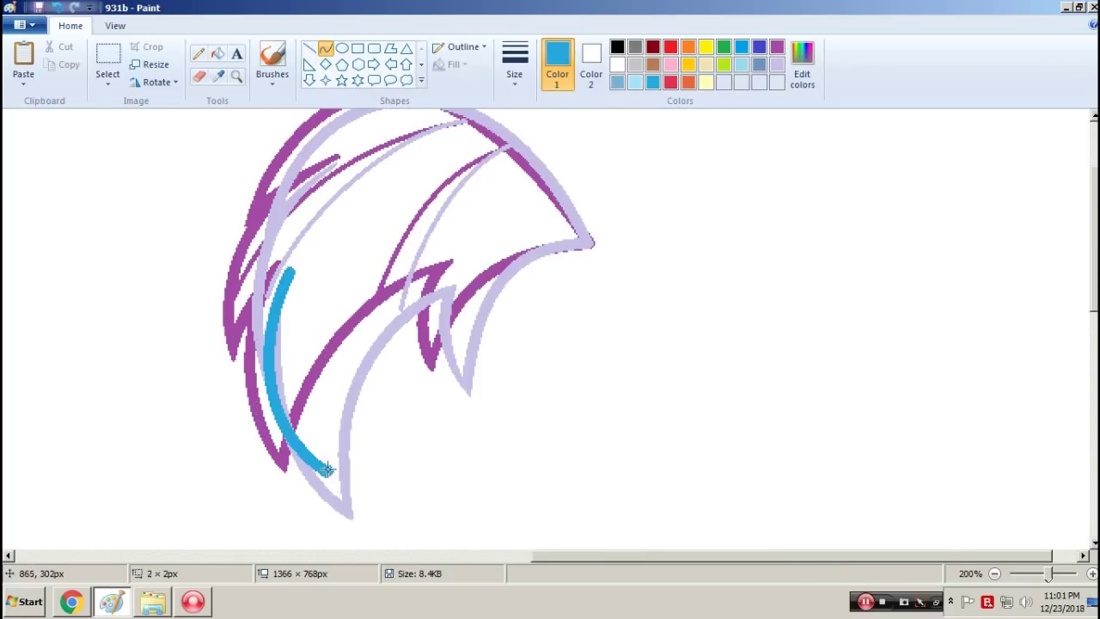
{"action": "left_click_drag", "start_coordinate": [326, 470], "coordinate": [361, 299]}
{"action": "left_click_drag", "start_coordinate": [358, 378], "coordinate": [427, 307]}
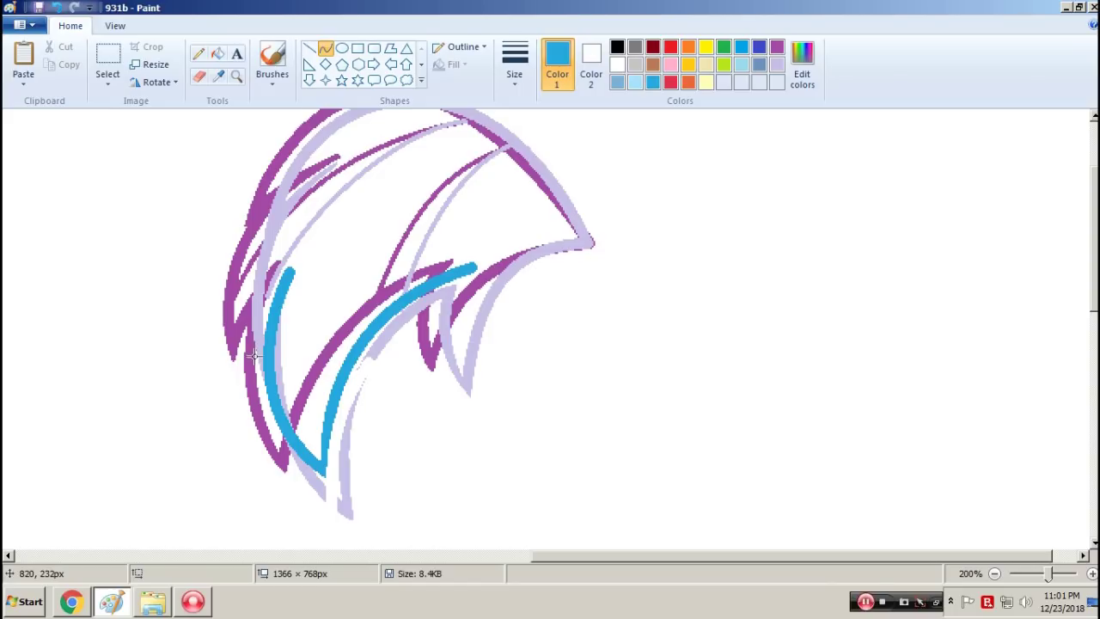
Step: Draw the left outer edge as a blue curve from the lower-left spike to the upper-left tuft's tip
{"action": "left_click_drag", "start_coordinate": [254, 356], "coordinate": [350, 155]}
{"action": "left_click_drag", "start_coordinate": [287, 258], "coordinate": [242, 257]}
{"action": "left_click_drag", "start_coordinate": [256, 210], "coordinate": [252, 191]}
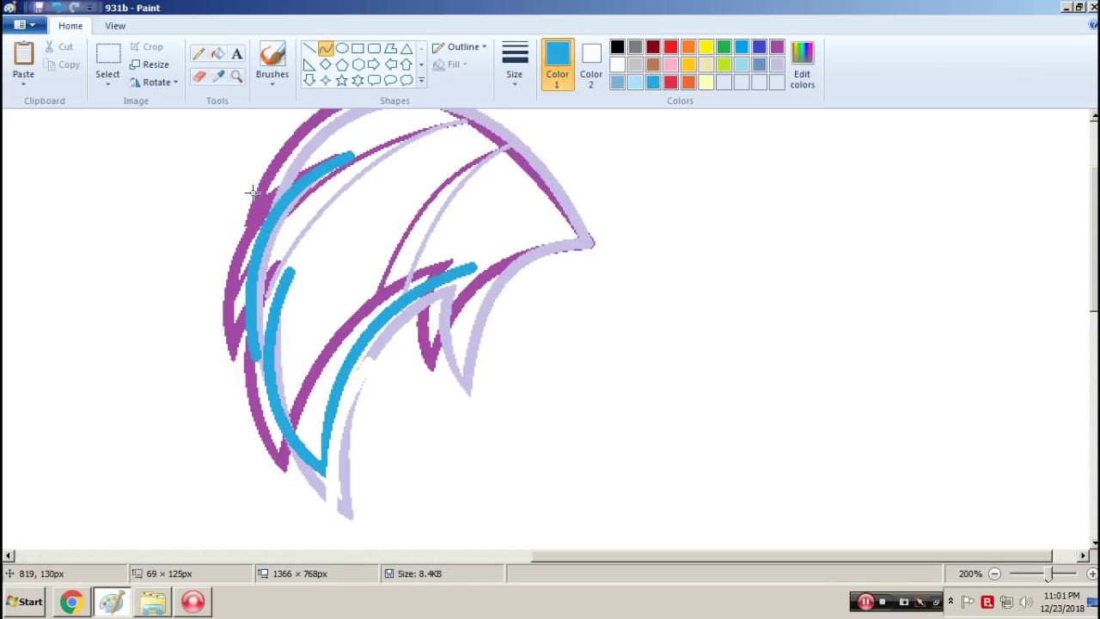
Step: Join the lower-left spike to the long spike in blue and trim the notch's ends to sharp points
{"action": "mouse_move", "coordinate": [255, 356]}
{"action": "left_mouse_down"}
{"action": "mouse_move", "coordinate": [288, 269]}
{"action": "mouse_move", "coordinate": [268, 378]}
{"action": "left_mouse_up"}
{"action": "left_click", "coordinate": [273, 303]}
{"action": "left_click_drag", "start_coordinate": [269, 337], "coordinate": [282, 325]}
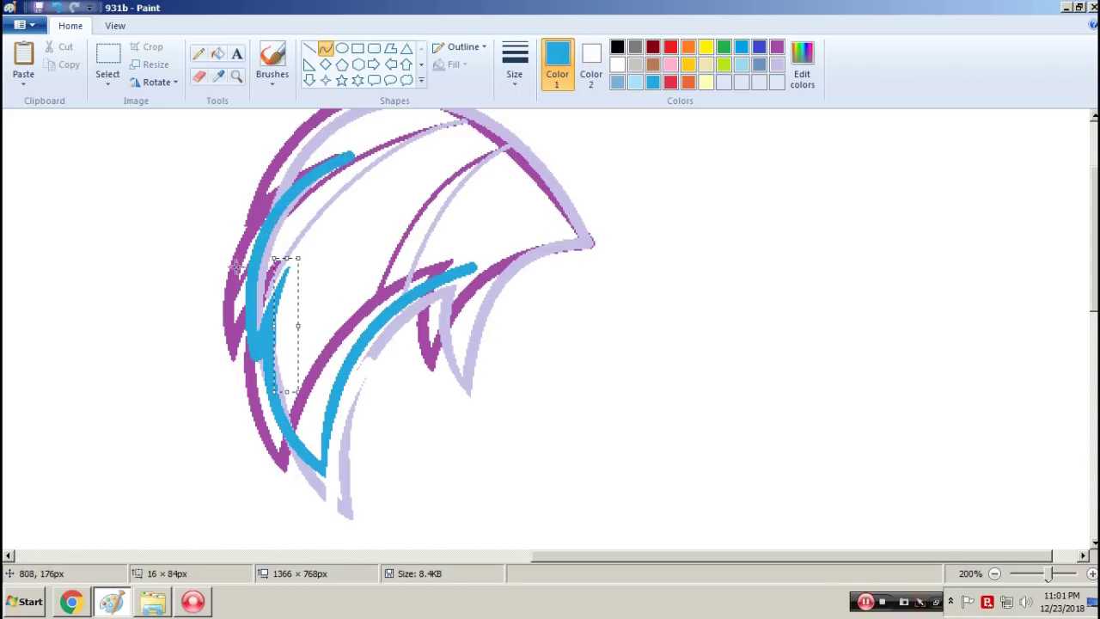
{"action": "left_click_drag", "start_coordinate": [234, 266], "coordinate": [258, 373]}
{"action": "left_click_drag", "start_coordinate": [253, 352], "coordinate": [248, 359]}
Step: Draw the crown as a blue arc from the upper-left tuft to the mane's right corner
{"action": "scroll", "coordinate": [360, 199], "scroll_direction": "up", "scroll_amount": 3}
{"action": "left_click_drag", "start_coordinate": [267, 316], "coordinate": [593, 350]}
{"action": "mouse_move", "coordinate": [430, 333]}
{"action": "left_mouse_down"}
{"action": "mouse_move", "coordinate": [334, 177]}
{"action": "mouse_move", "coordinate": [480, 143]}
{"action": "left_mouse_up"}
{"action": "scroll", "coordinate": [620, 294], "scroll_direction": "down", "scroll_amount": 3}
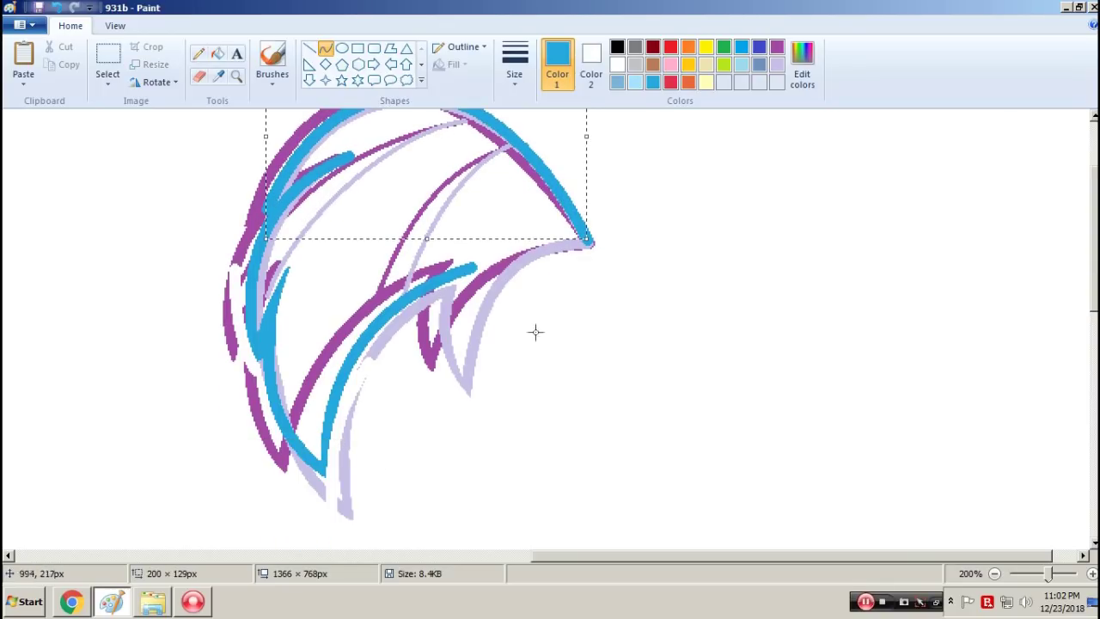
{"action": "key", "text": "ctrl+z"}
{"action": "key", "text": "ctrl+y"}
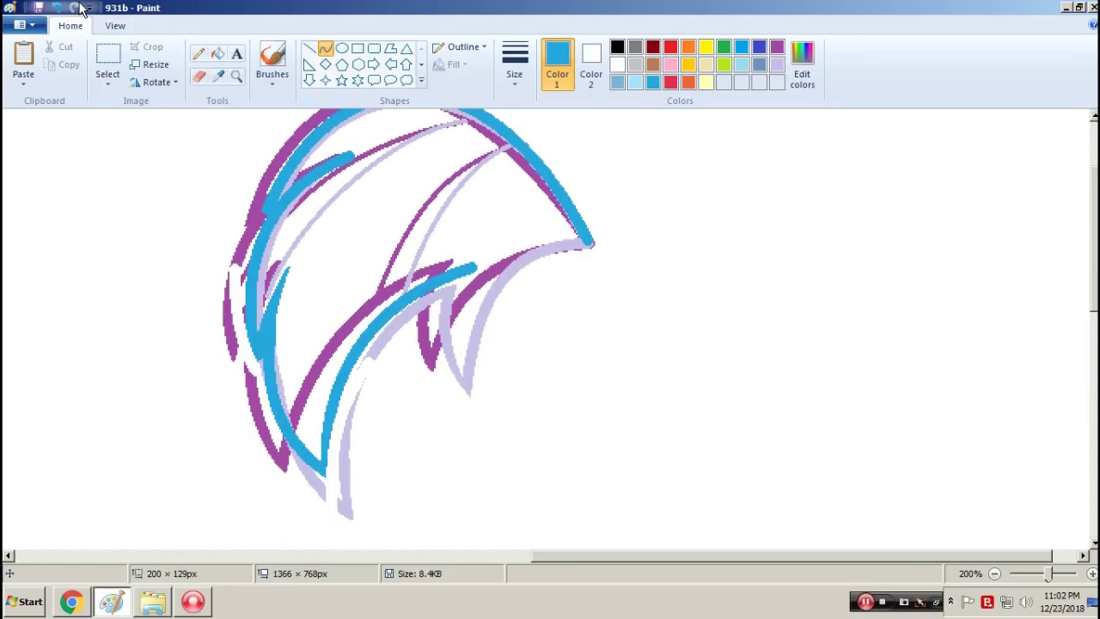
Step: Trim the upper-left tuft and the start of the crown arc to clean points with white curves
{"action": "scroll", "coordinate": [364, 212], "scroll_direction": "up", "scroll_amount": 3}
{"action": "left_click_drag", "start_coordinate": [327, 296], "coordinate": [314, 293]}
{"action": "mouse_move", "coordinate": [311, 209]}
{"action": "left_mouse_down"}
{"action": "mouse_move", "coordinate": [275, 265]}
{"action": "mouse_move", "coordinate": [258, 326]}
{"action": "left_mouse_up"}
{"action": "left_click_drag", "start_coordinate": [284, 268], "coordinate": [273, 259]}
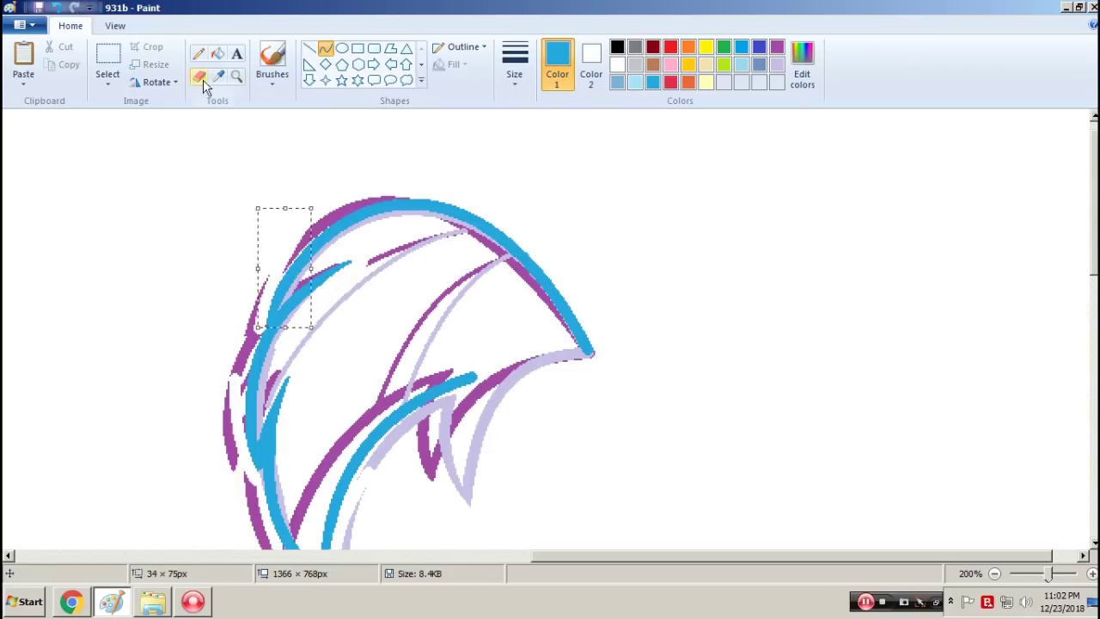
Step: Draw the short lower-right spike and the lower edge up to the mane's right corner as blue curves
{"action": "left_click", "coordinate": [198, 54]}
{"action": "scroll", "coordinate": [285, 295], "scroll_direction": "down", "scroll_amount": 3}
{"action": "left_click", "coordinate": [325, 49]}
{"action": "mouse_move", "coordinate": [451, 357]}
{"action": "left_mouse_down"}
{"action": "mouse_move", "coordinate": [590, 245]}
{"action": "mouse_move", "coordinate": [526, 232]}
{"action": "mouse_move", "coordinate": [430, 287]}
{"action": "mouse_move", "coordinate": [460, 280]}
{"action": "mouse_move", "coordinate": [447, 403]}
{"action": "left_mouse_up"}
{"action": "left_click", "coordinate": [526, 232]}
{"action": "left_click_drag", "start_coordinate": [484, 333], "coordinate": [475, 310]}
{"action": "left_click_drag", "start_coordinate": [460, 361], "coordinate": [451, 350]}
Step: Draw the two inner stripe dividers as thin orange curves between the overlaid outlines, from the lower-left edges up to the crown
{"action": "left_click", "coordinate": [514, 75]}
{"action": "left_click", "coordinate": [546, 142]}
{"action": "left_click", "coordinate": [688, 83]}
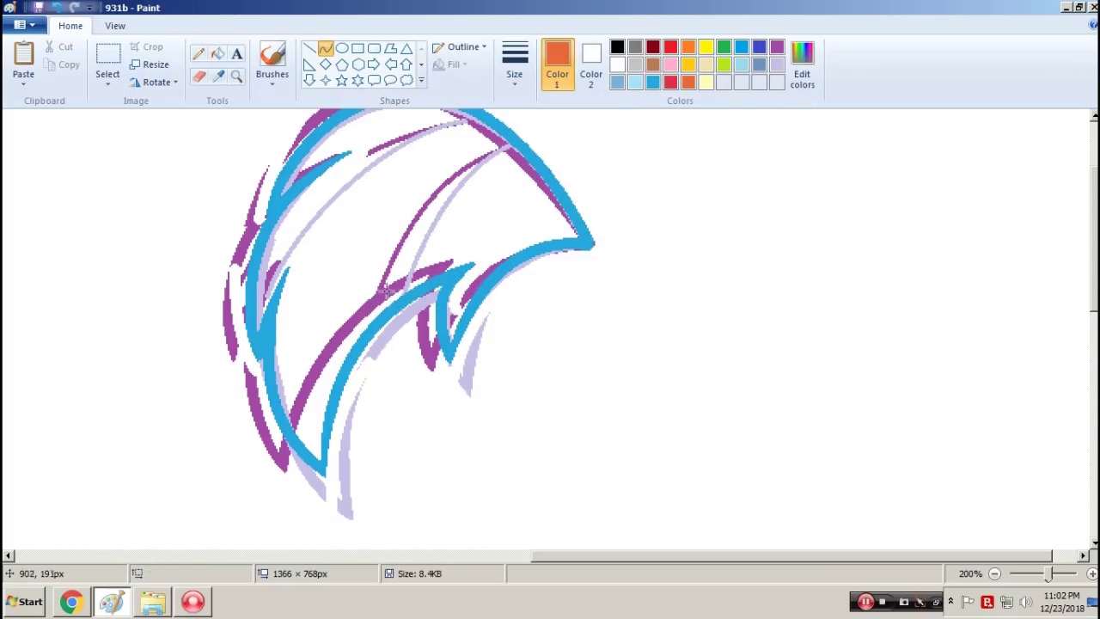
{"action": "left_click_drag", "start_coordinate": [394, 297], "coordinate": [509, 146]}
{"action": "left_click_drag", "start_coordinate": [431, 228], "coordinate": [423, 220]}
{"action": "left_click_drag", "start_coordinate": [444, 175], "coordinate": [446, 166]}
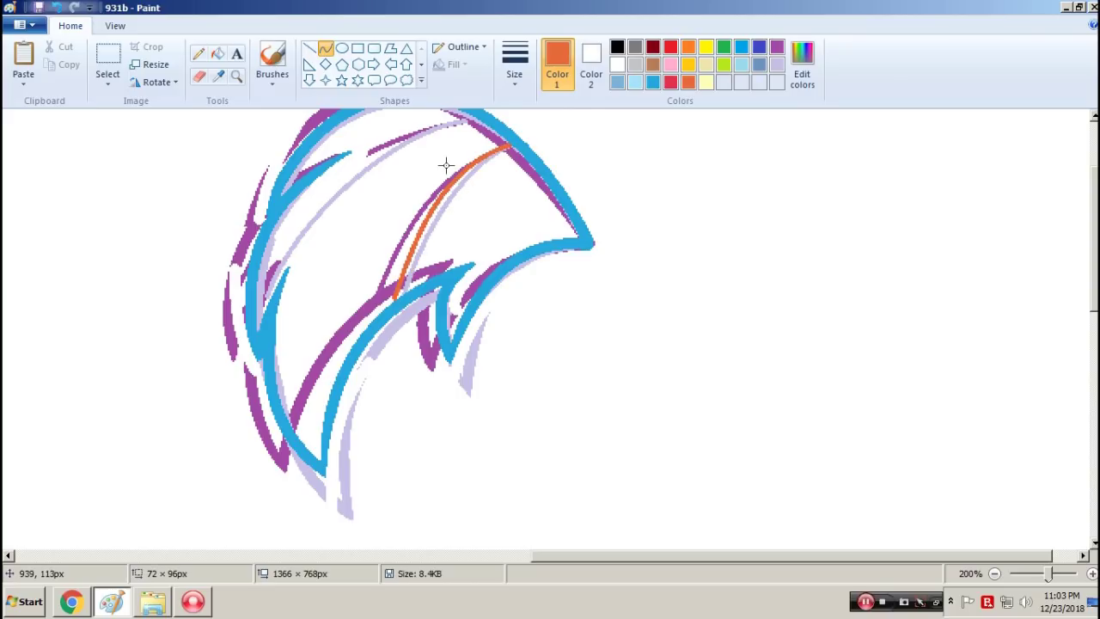
{"action": "left_click_drag", "start_coordinate": [258, 291], "coordinate": [476, 119]}
{"action": "left_click_drag", "start_coordinate": [347, 168], "coordinate": [338, 152]}
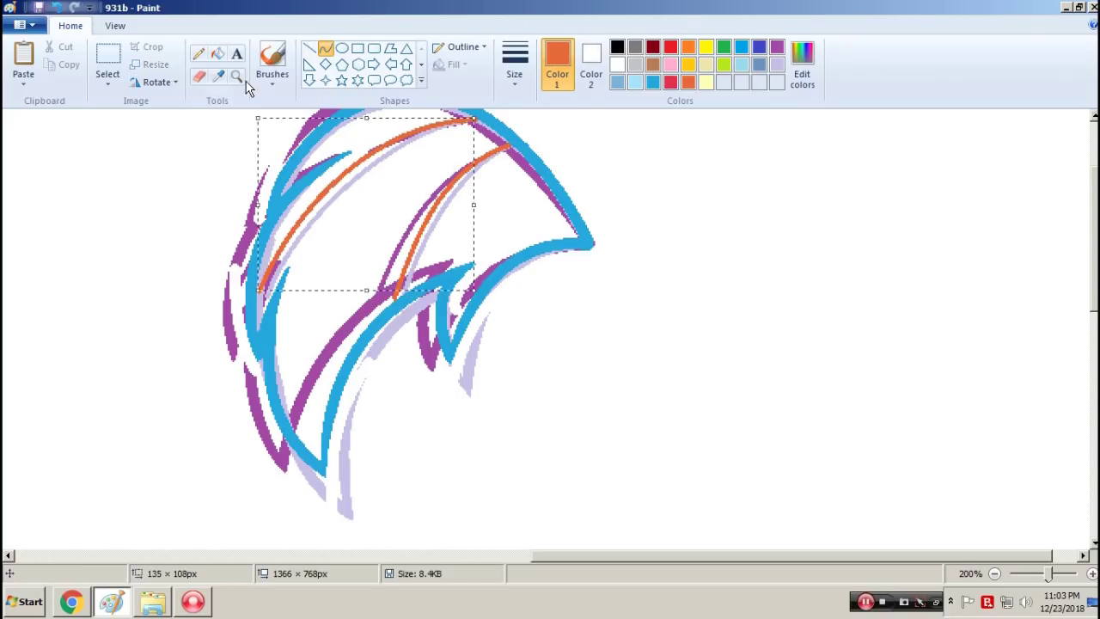
Step: Remove the purple and lavender guide outlines, keeping only the blue and orange mane on a white background
{"action": "left_click", "coordinate": [236, 76]}
{"action": "right_click", "coordinate": [238, 141]}
{"action": "key", "text": "ctrl+a"}
{"action": "left_click", "coordinate": [358, 49]}
{"action": "left_click_drag", "start_coordinate": [488, 271], "coordinate": [261, 106]}
{"action": "key", "text": "ctrl+v"}
{"action": "left_click", "coordinate": [218, 76]}
{"action": "right_click", "coordinate": [359, 243]}
Step: Save the cleaned mane frame as a PNG named 938
{"action": "key", "text": "F12"}
{"action": "type", "text": "938"}
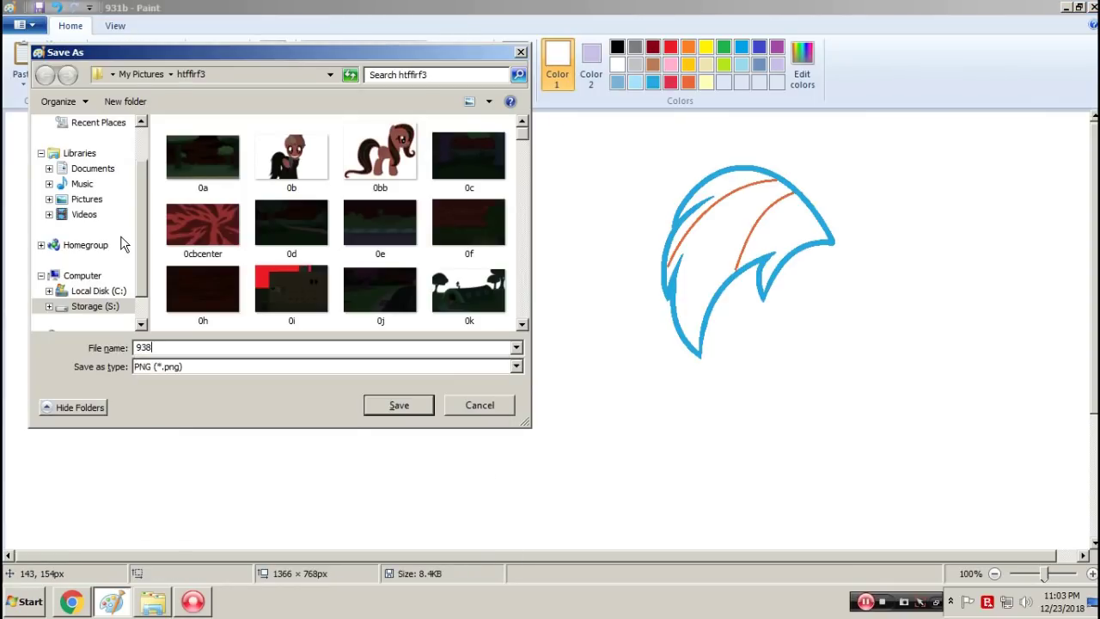
{"action": "key", "text": "Return"}
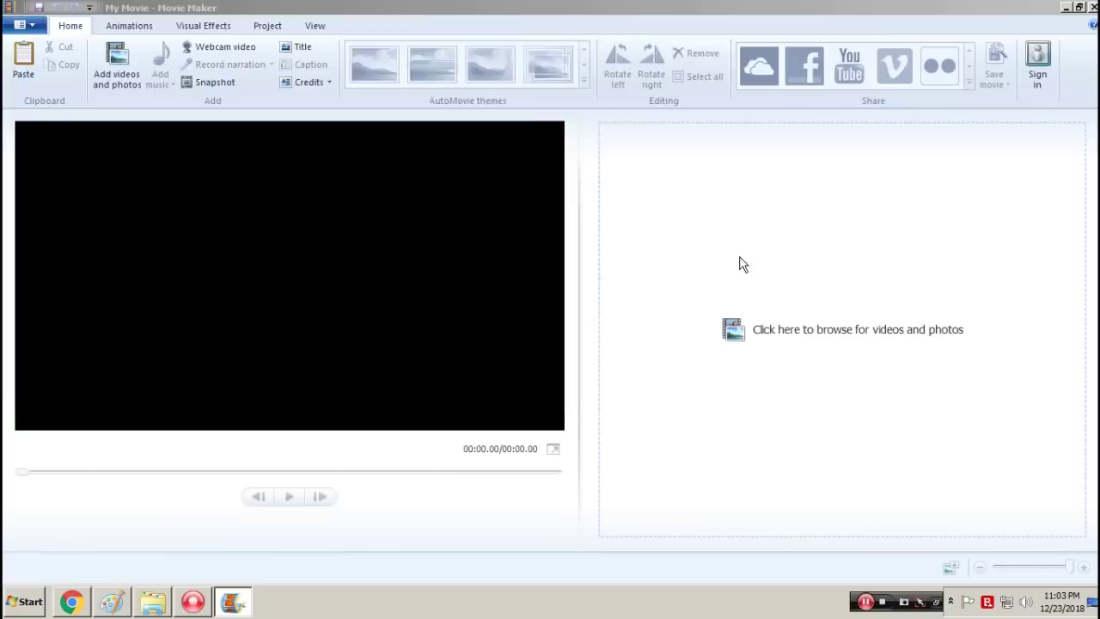
Step: Load the mane frames into a new Movie Maker project and examine frame 938 in the sequence
{"action": "left_click", "coordinate": [739, 263]}
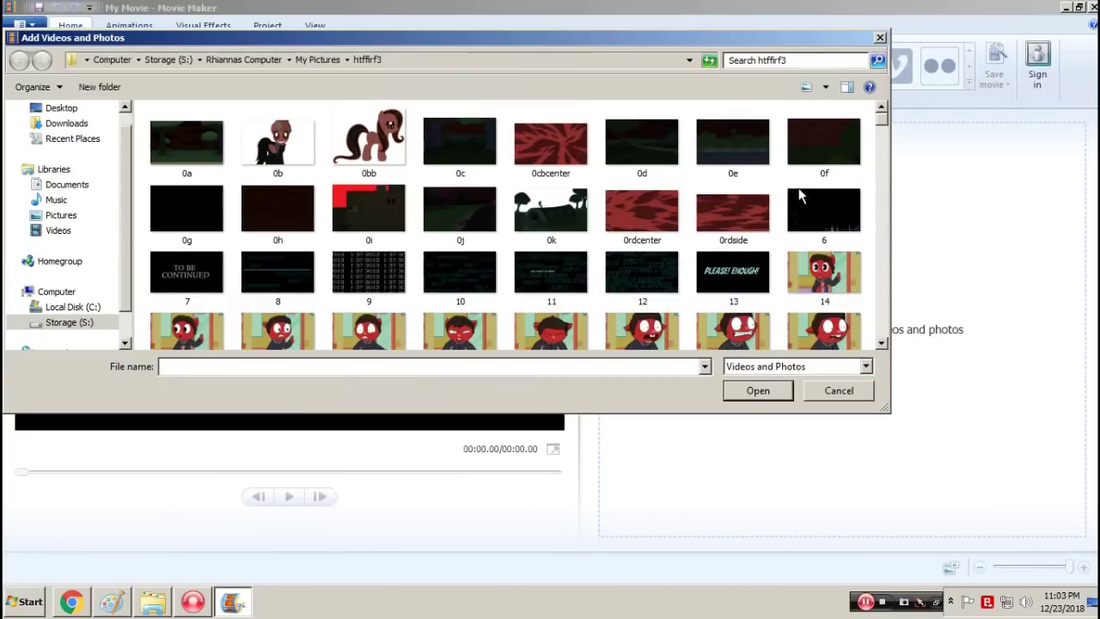
{"action": "left_click_drag", "start_coordinate": [880, 127], "coordinate": [896, 359]}
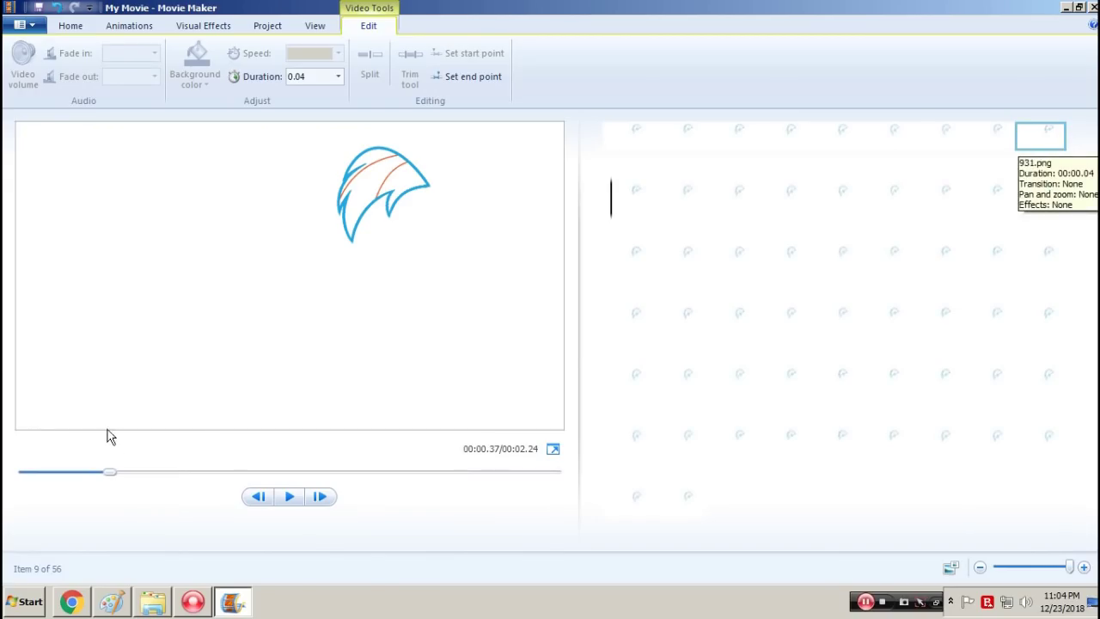
{"action": "left_click", "coordinate": [987, 141]}
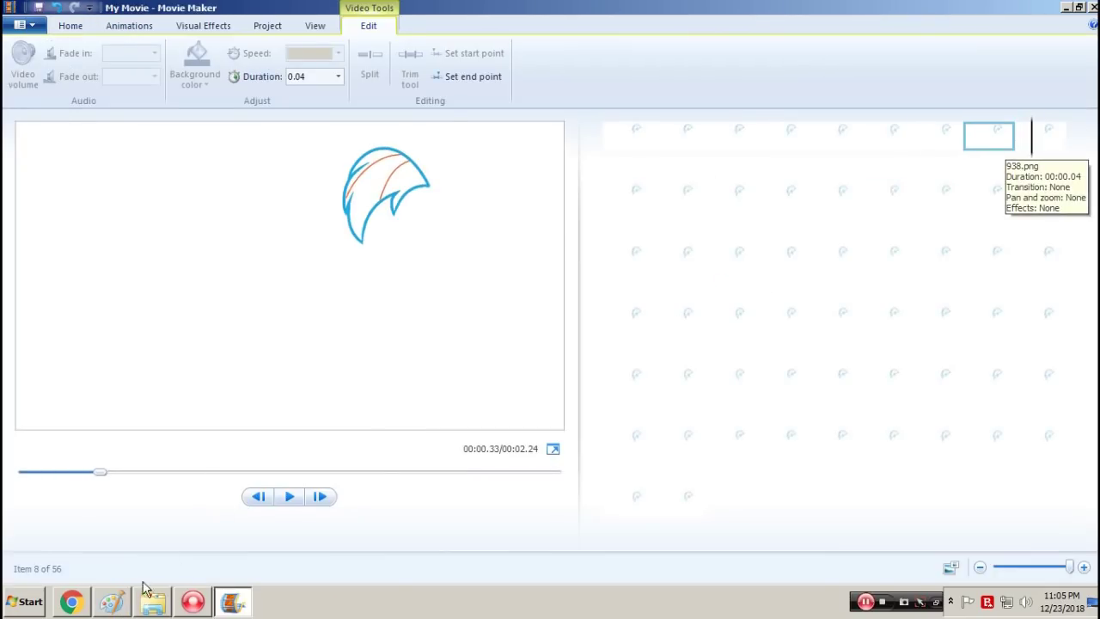
Step: Switch to Paint and redraw the crown's right edge in frame 938 as a blue curve, then return to Movie Maker
{"action": "left_click", "coordinate": [111, 601]}
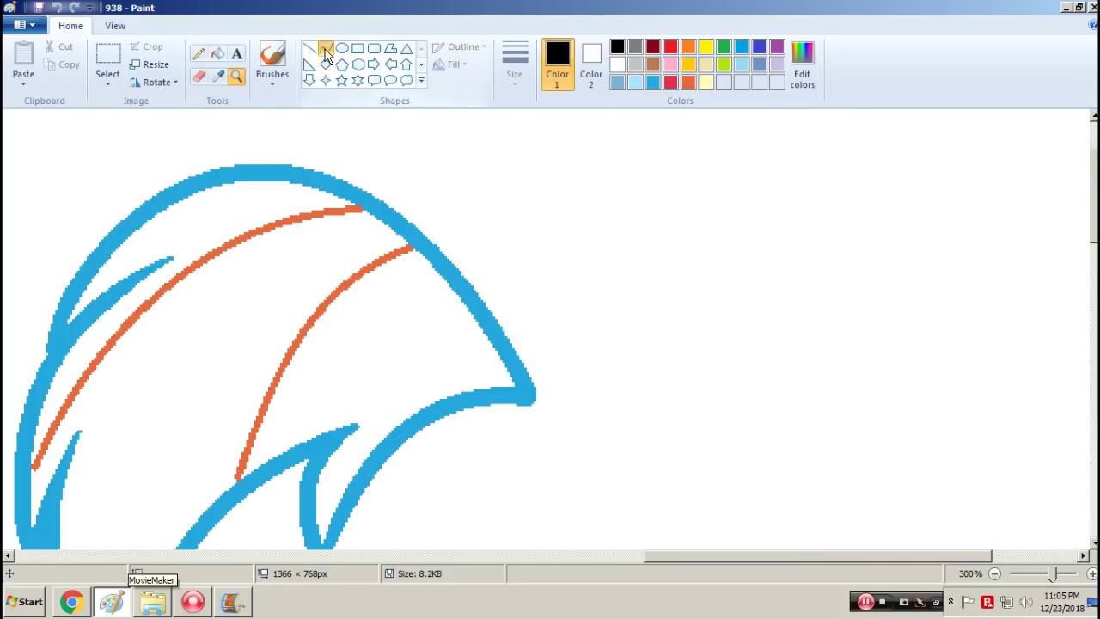
{"action": "left_click", "coordinate": [507, 73]}
{"action": "left_click", "coordinate": [555, 211]}
{"action": "left_click", "coordinate": [758, 46]}
{"action": "left_click_drag", "start_coordinate": [232, 169], "coordinate": [526, 389]}
{"action": "left_click_drag", "start_coordinate": [425, 286], "coordinate": [426, 217]}
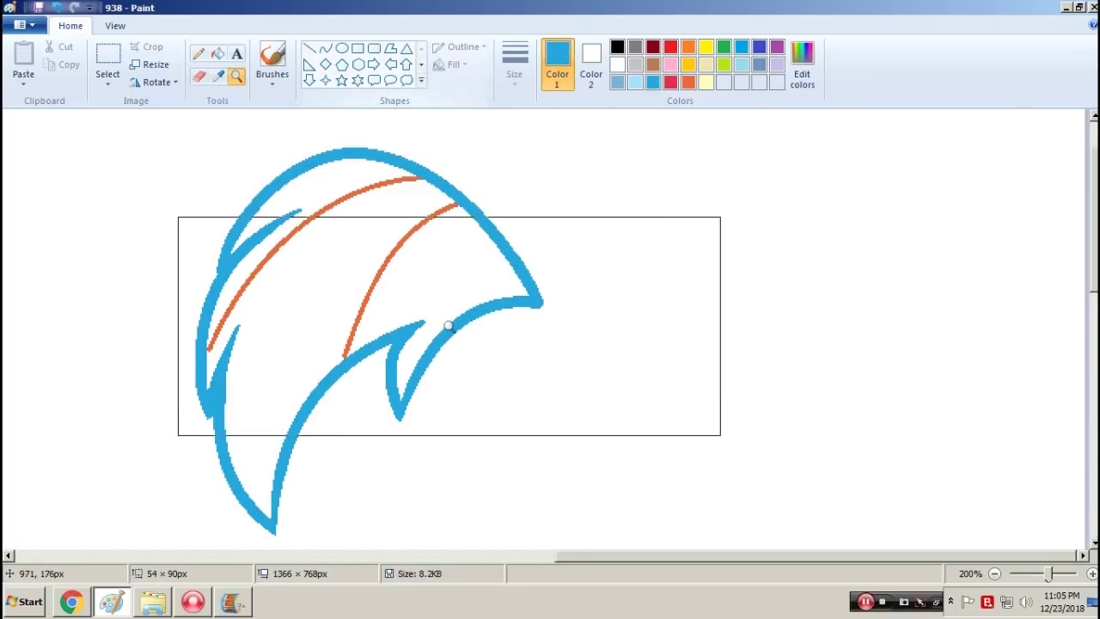
{"action": "right_click", "coordinate": [449, 326]}
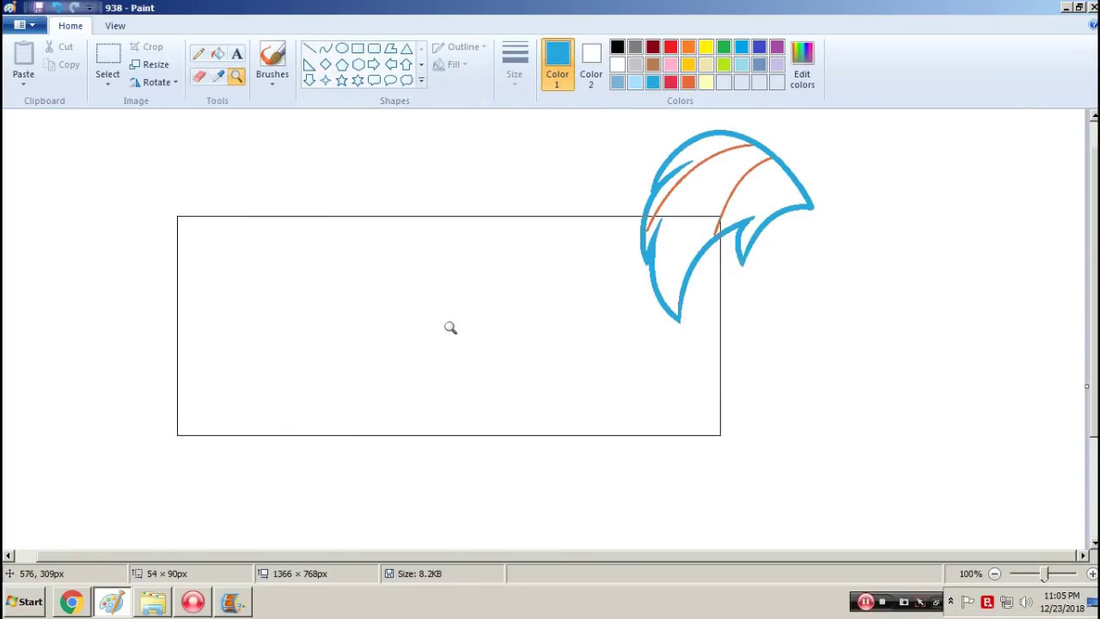
{"action": "left_click", "coordinate": [244, 607]}
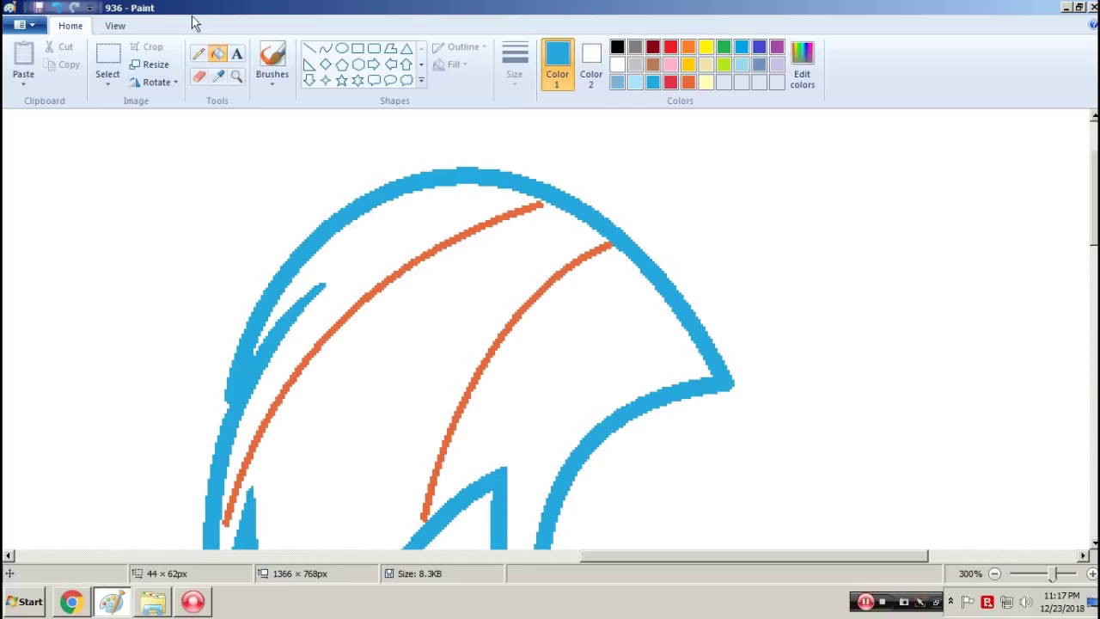
Step: Fill the mane's middle stripe orange, the right stripe pale yellow and the upper-left stripe crimson in frame 936
{"action": "left_click", "coordinate": [688, 81]}
{"action": "left_click", "coordinate": [563, 231]}
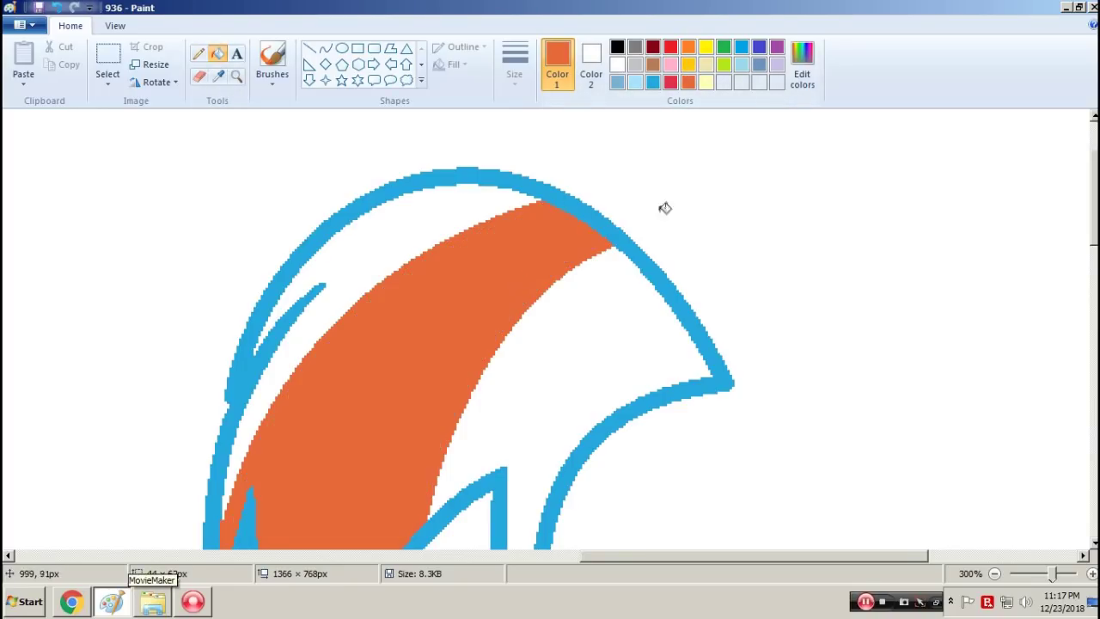
{"action": "left_click", "coordinate": [608, 301]}
{"action": "left_click", "coordinate": [436, 231]}
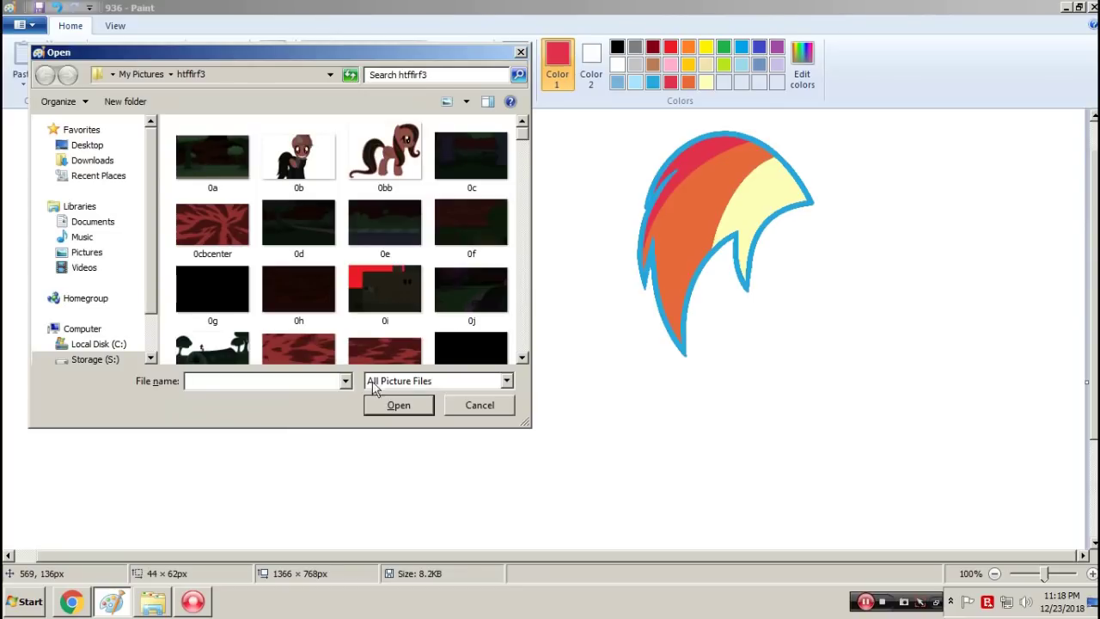
Step: Launch Movie Maker and examine the htffirf3 project's rainbow-maned pony scene frame by frame, backward and forward
{"action": "left_click", "coordinate": [10, 605]}
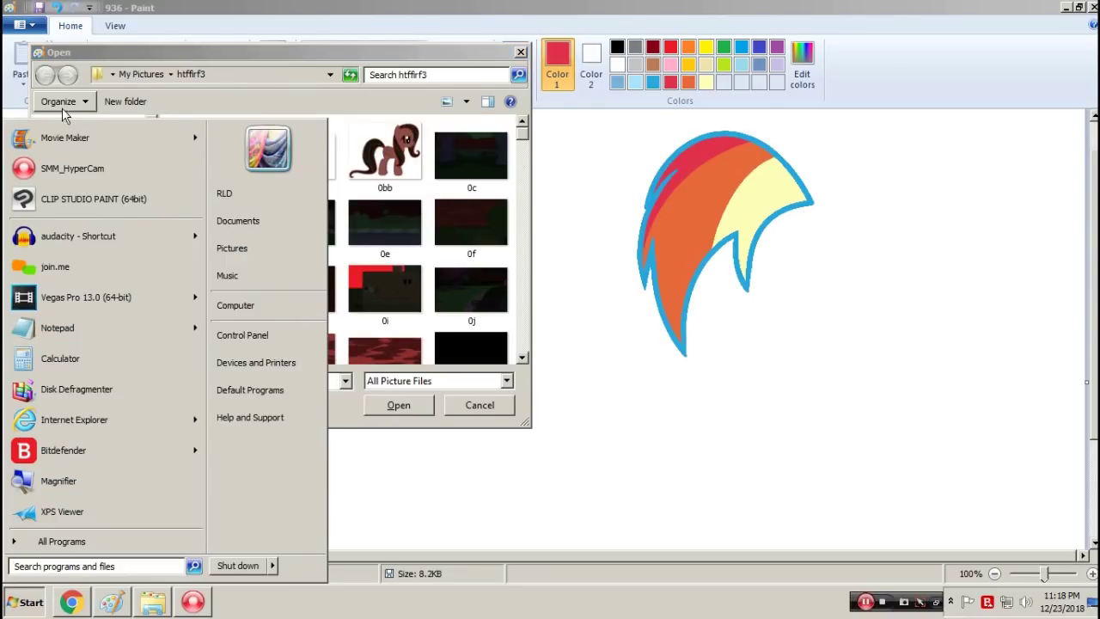
{"action": "left_click", "coordinate": [60, 138]}
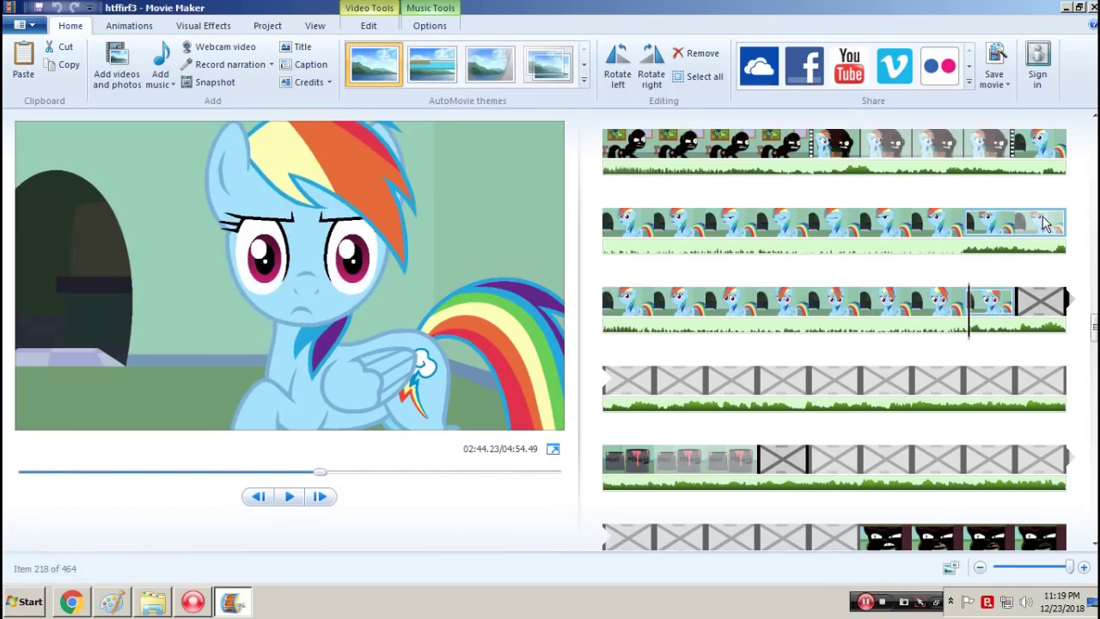
{"action": "key", "text": "j"}
{"action": "key", "text": "j"}
{"action": "key", "text": "j"}
{"action": "key", "text": "j"}
{"action": "key", "text": "j"}
{"action": "key", "text": "j"}
{"action": "key", "text": "j"}
{"action": "key", "text": "j"}
{"action": "key", "text": "j"}
{"action": "key", "text": "j"}
{"action": "key", "text": "l"}
{"action": "key", "text": "l"}
{"action": "key", "text": "l"}
{"action": "key", "text": "l"}
{"action": "key", "text": "l"}
{"action": "key", "text": "l"}
{"action": "key", "text": "l"}
{"action": "key", "text": "l"}
{"action": "key", "text": "l"}
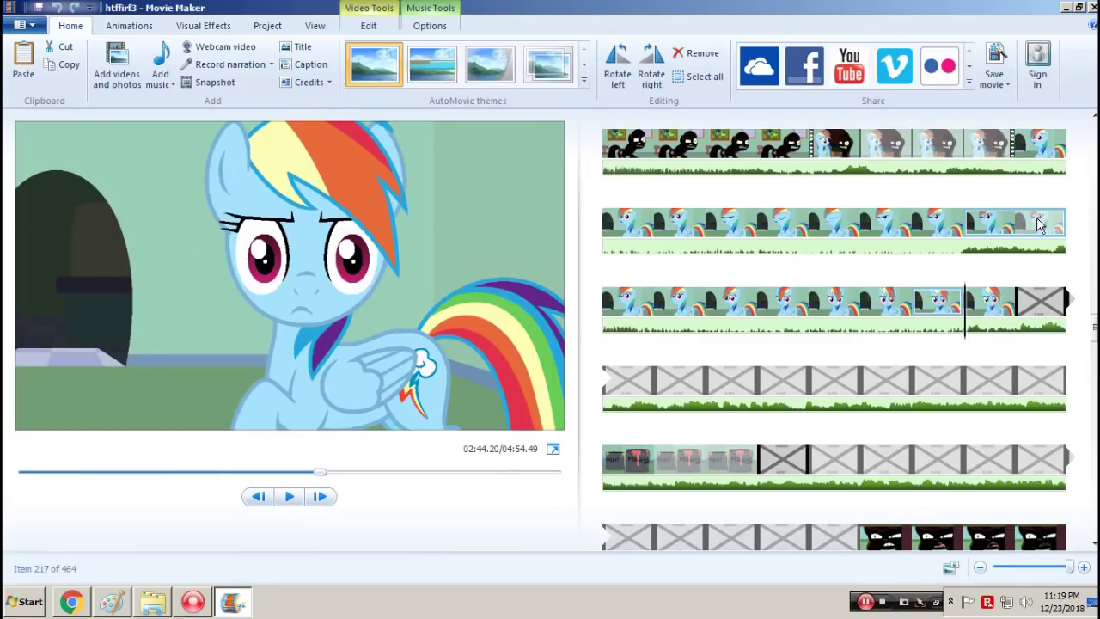
{"action": "left_click", "coordinate": [838, 302]}
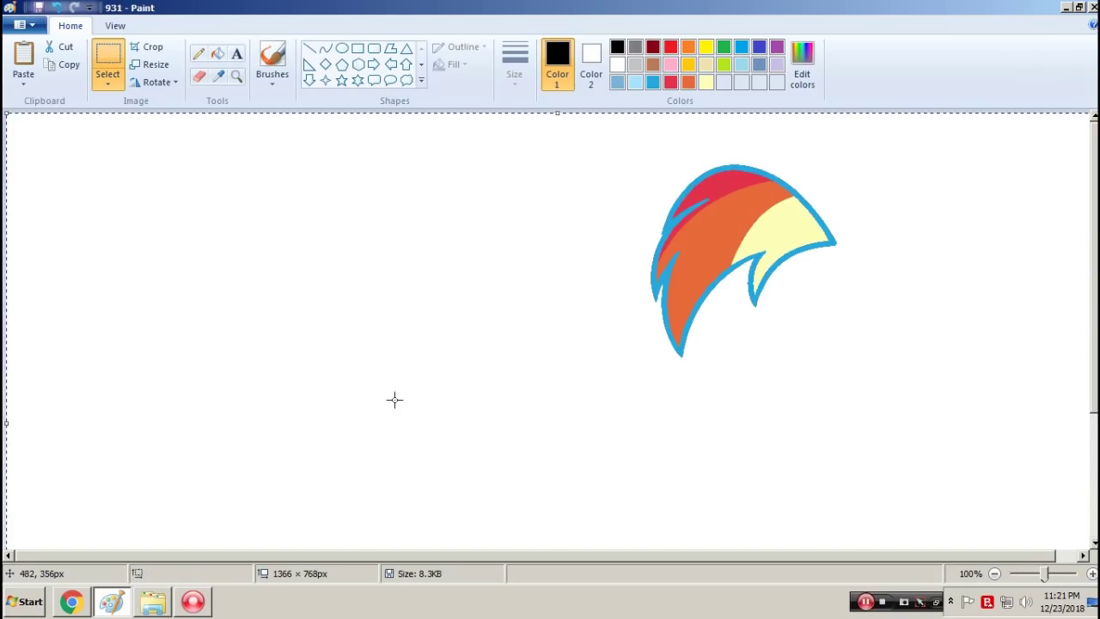
Step: Open picture 941 and paste the coloured mane from frame 931 onto the pony's head
{"action": "key", "text": "ctrl+o"}
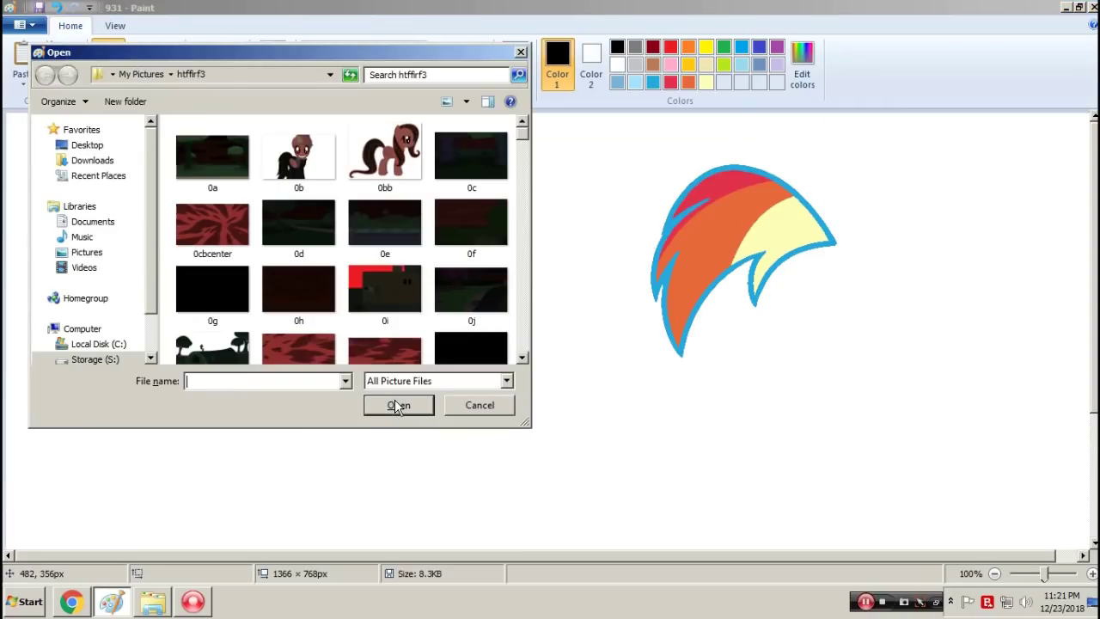
{"action": "type", "text": "941"}
{"action": "left_click", "coordinate": [397, 405]}
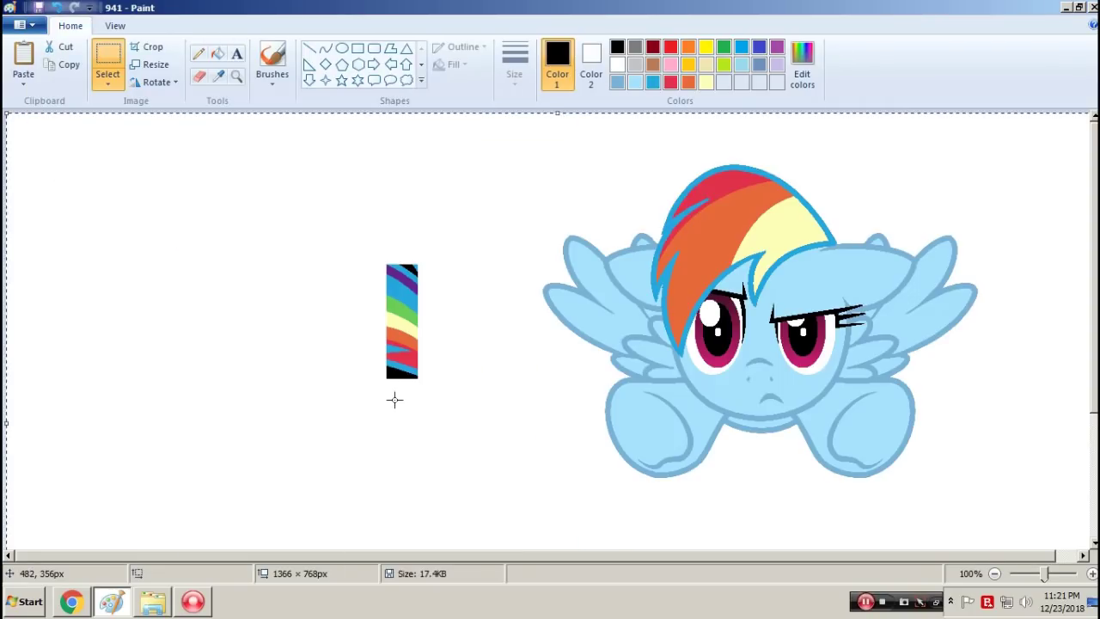
Step: Check the last used number in the htffirf3 folder and save the combined pony picture as 951
{"action": "key", "text": "F12"}
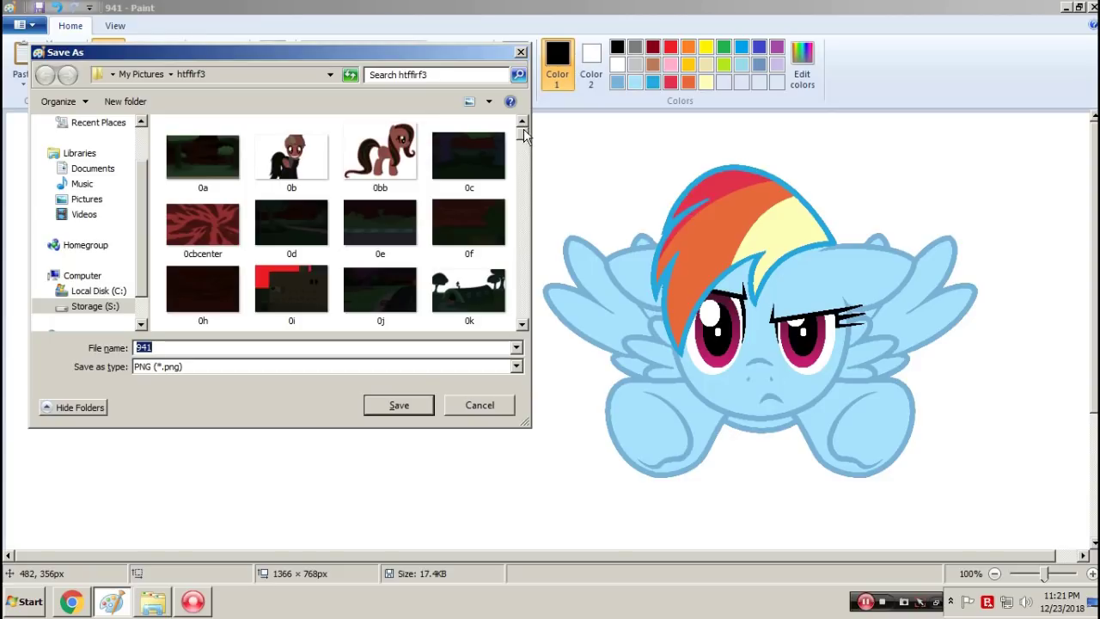
{"action": "left_click_drag", "start_coordinate": [521, 140], "coordinate": [530, 327]}
{"action": "left_click", "coordinate": [330, 303]}
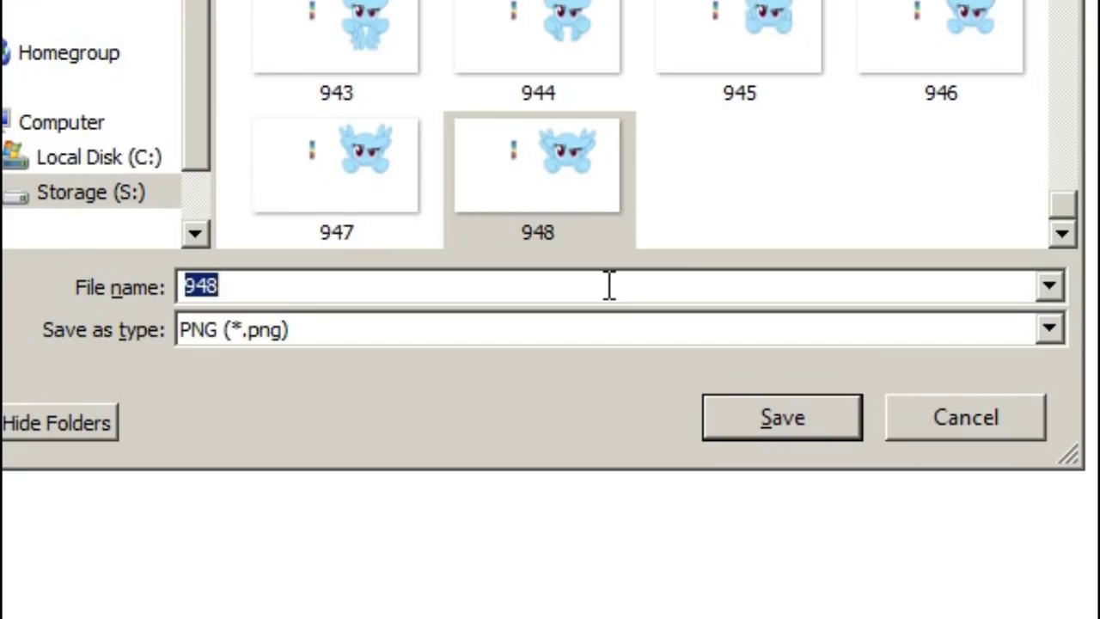
{"action": "type", "text": "9"}
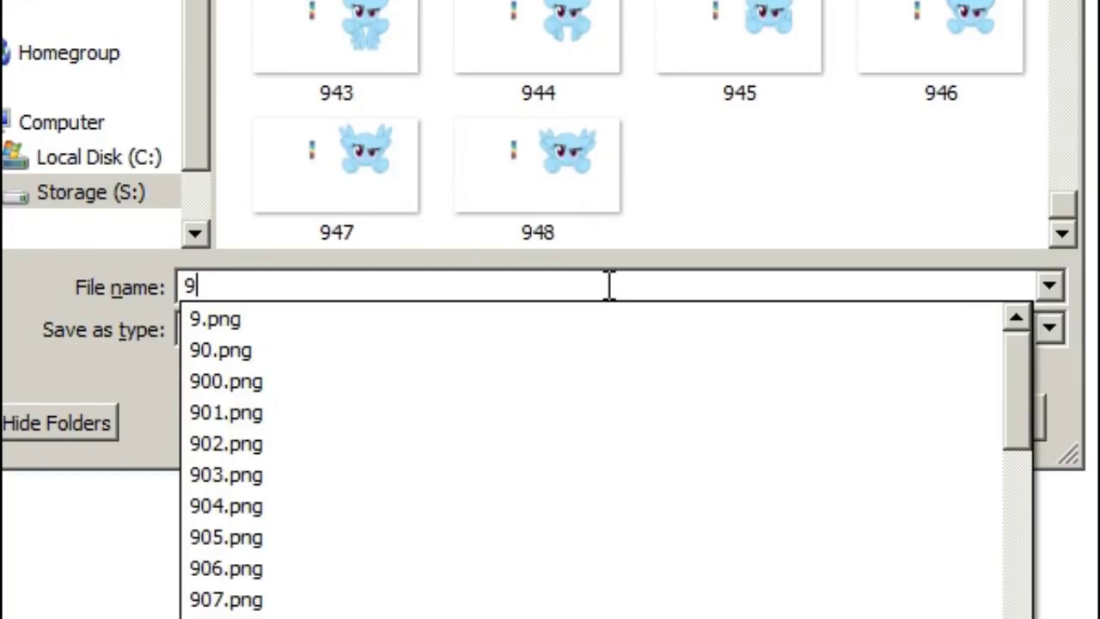
{"action": "type", "text": "51"}
{"action": "key", "text": "Return"}
{"action": "key", "text": "Return"}
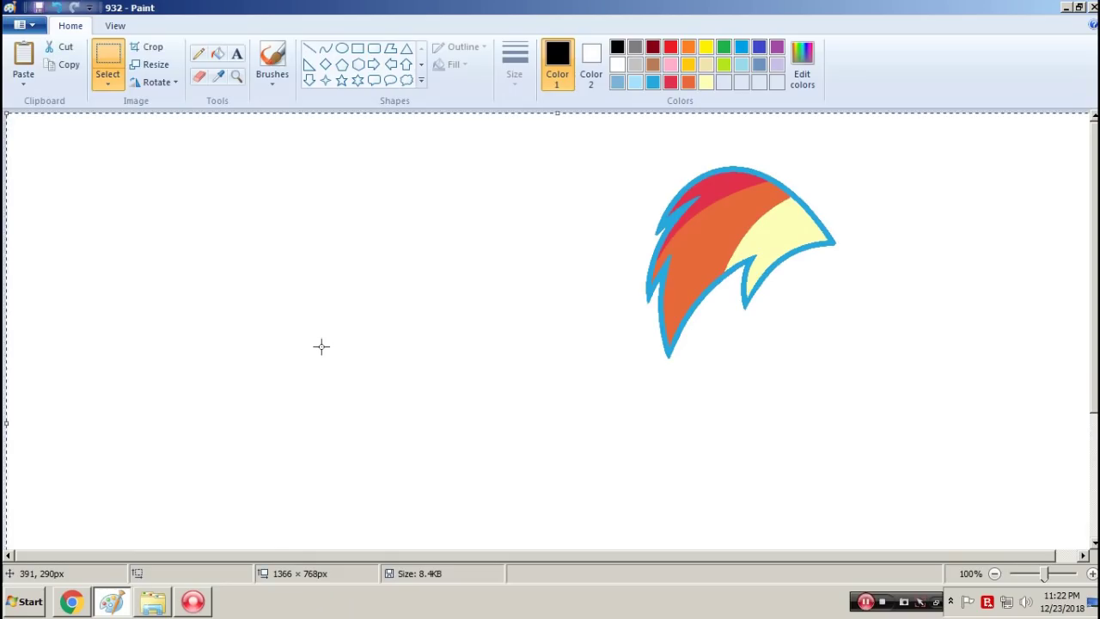
Step: Open picture 942 and paste the coloured mane from frame 932 onto the pony's head
{"action": "key", "text": "ctrl+o"}
{"action": "type", "text": "942"}
{"action": "key", "text": "Return"}
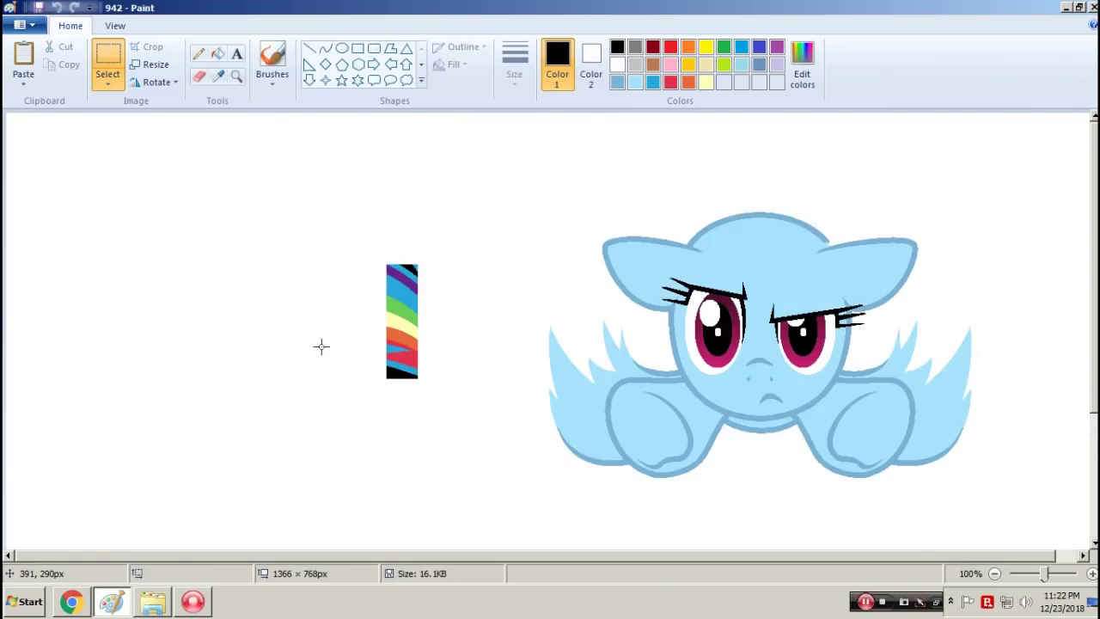
{"action": "key", "text": "ctrl+v"}
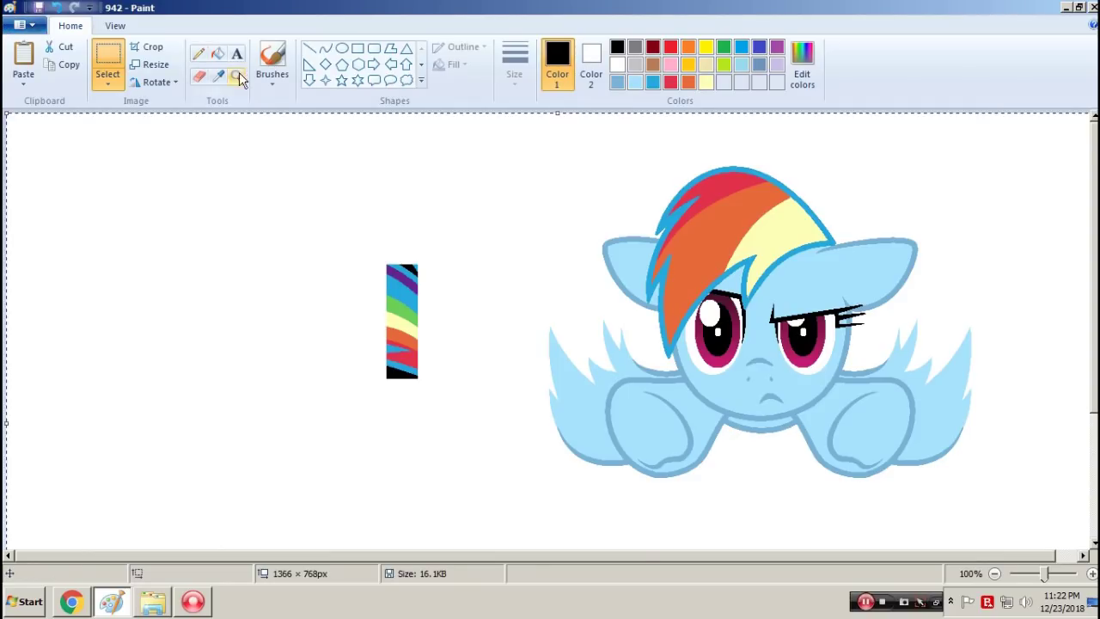
Step: Touch up the pixels where the mane's right corner meets the ear outline in picture 942
{"action": "left_click", "coordinate": [238, 76]}
{"action": "left_click", "coordinate": [722, 282]}
{"action": "left_click", "coordinate": [741, 272]}
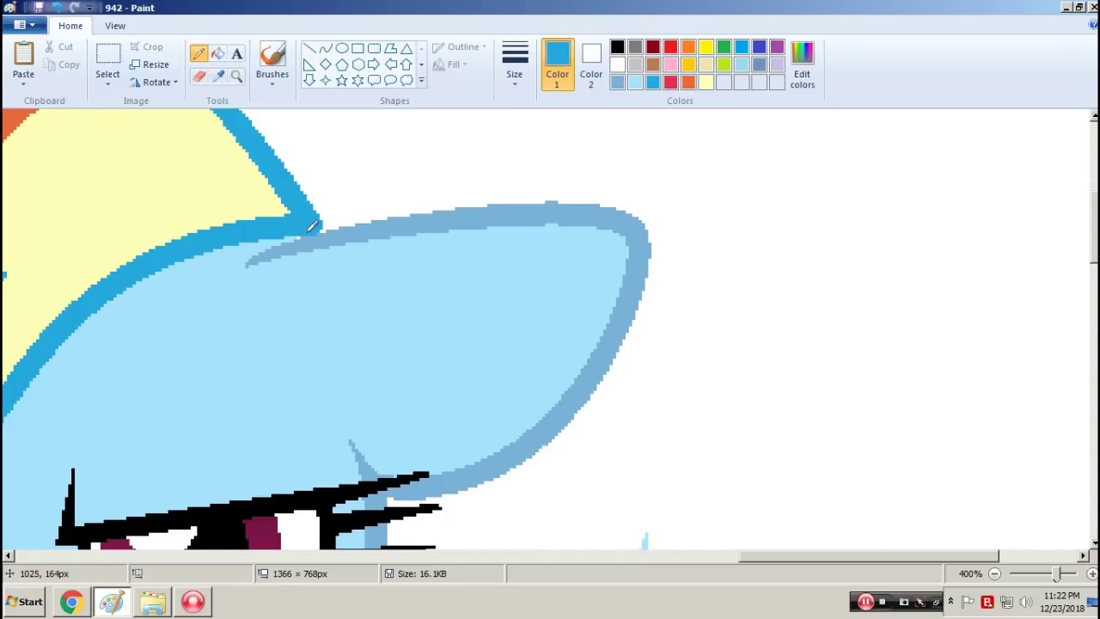
{"action": "left_click", "coordinate": [73, 144]}
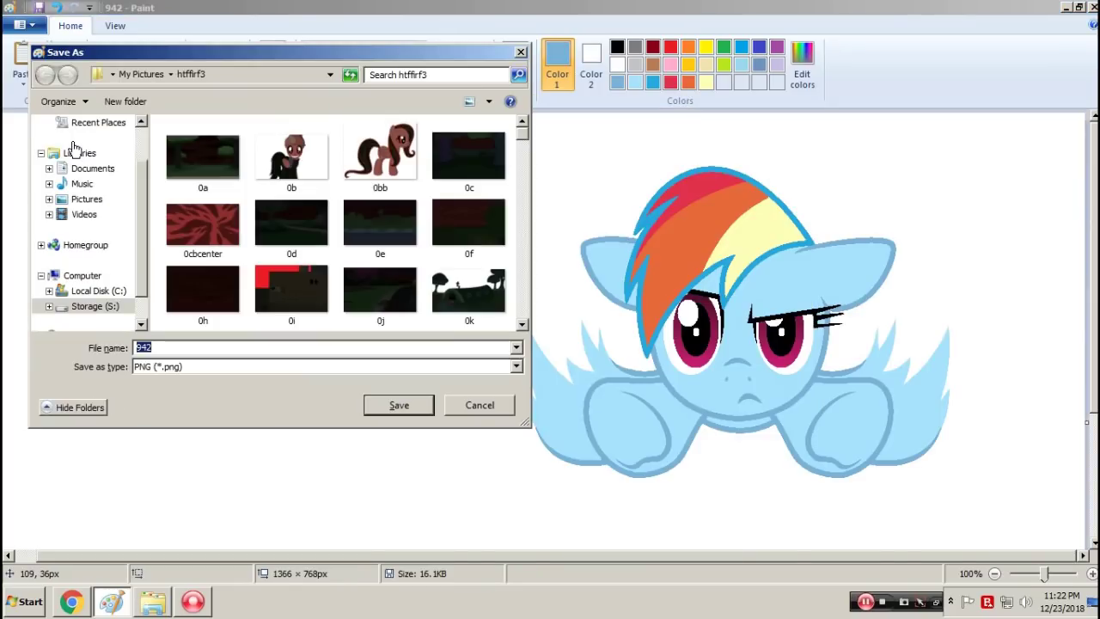
Step: Save the combined pony picture as 952
{"action": "type", "text": "952"}
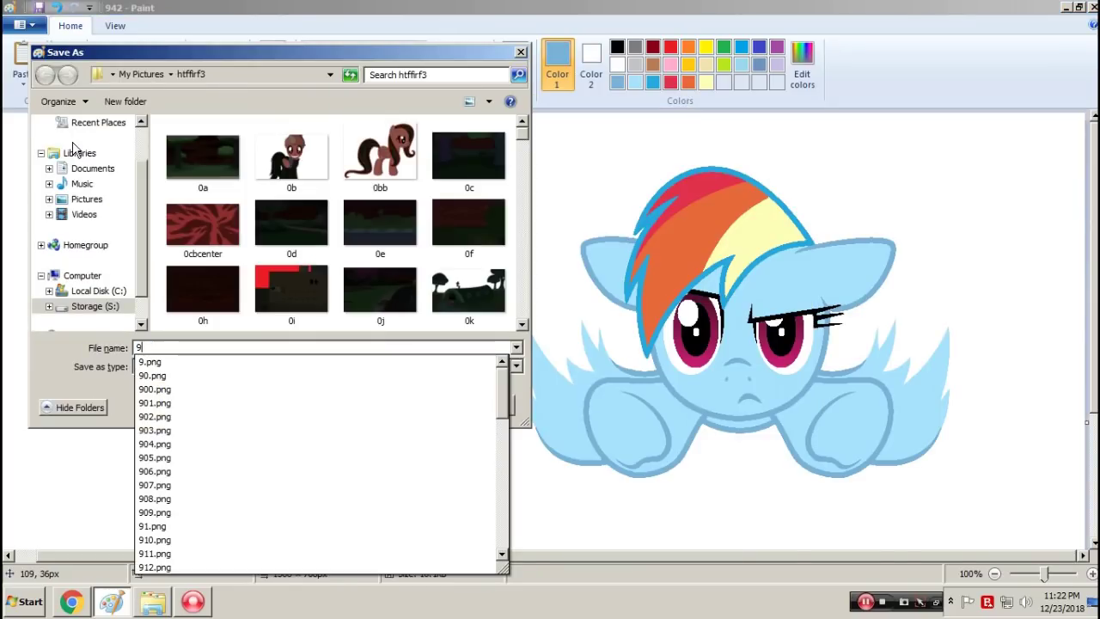
{"action": "key", "text": "Return"}
{"action": "key", "text": "Return"}
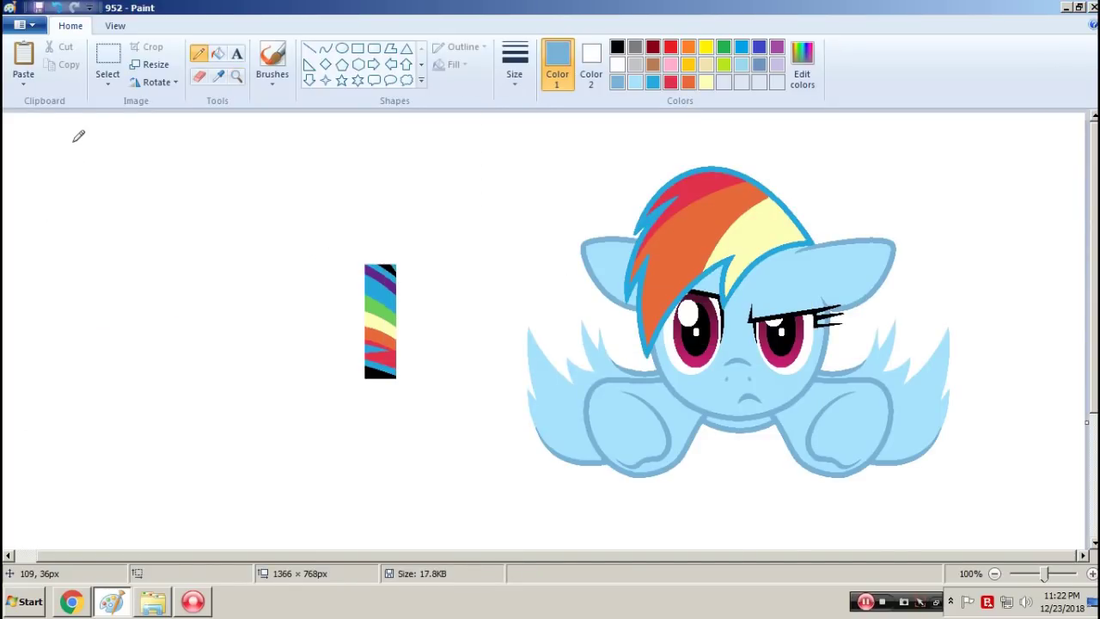
Step: Copy the coloured mane from picture 933 and paste it onto the pony's head in picture 943
{"action": "key", "text": "ctrl+o"}
{"action": "type", "text": "933"}
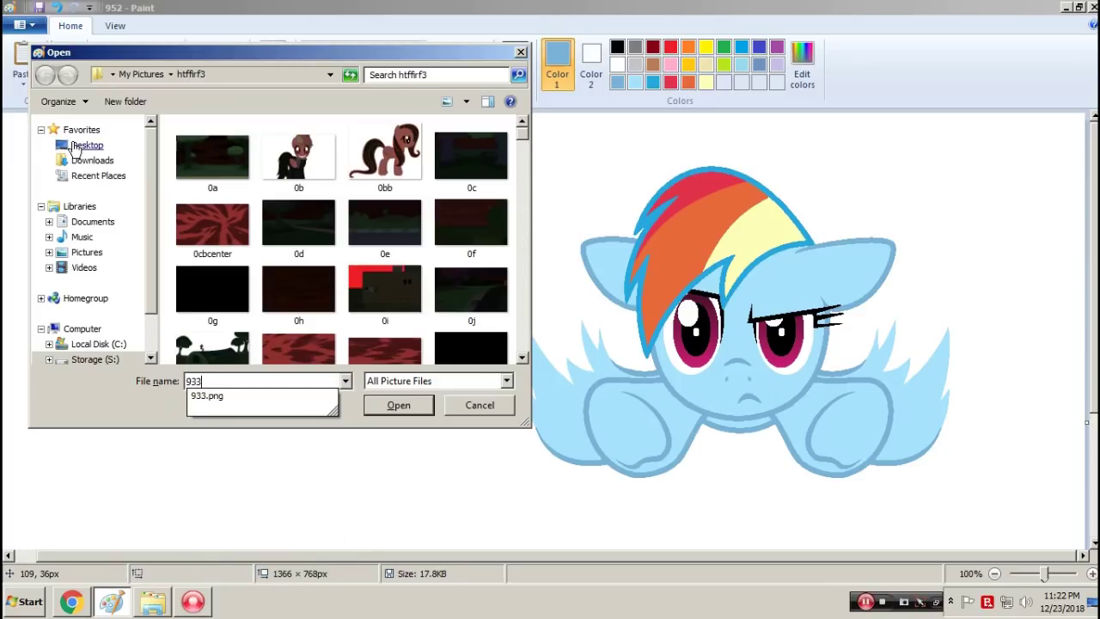
{"action": "key", "text": "Return"}
{"action": "key", "text": "ctrl+o"}
{"action": "type", "text": "943"}
{"action": "key", "text": "Return"}
{"action": "key", "text": "ctrl+v"}
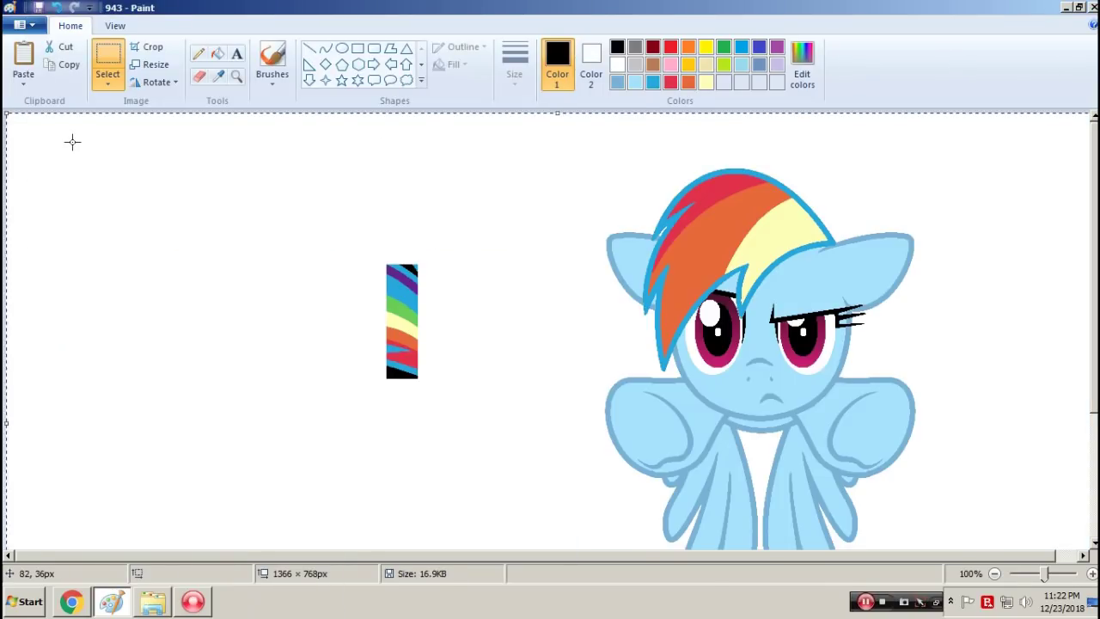
Step: Touch up the pixels where the mane's right corner meets the ear outline in picture 943
{"action": "left_click", "coordinate": [238, 76]}
{"action": "left_click", "coordinate": [726, 302]}
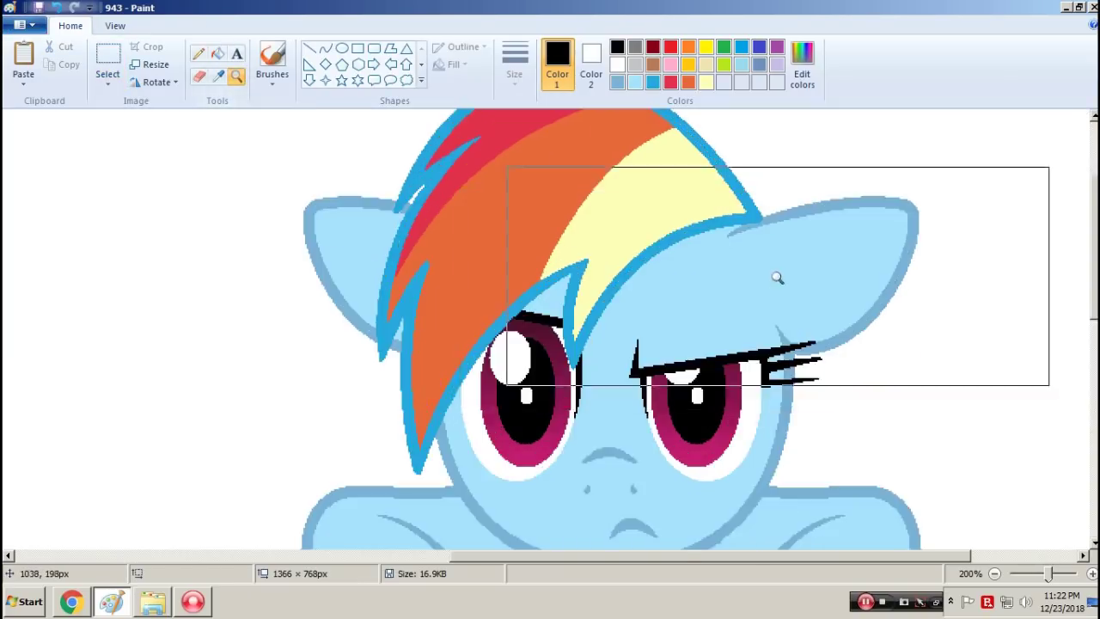
{"action": "left_click", "coordinate": [775, 275]}
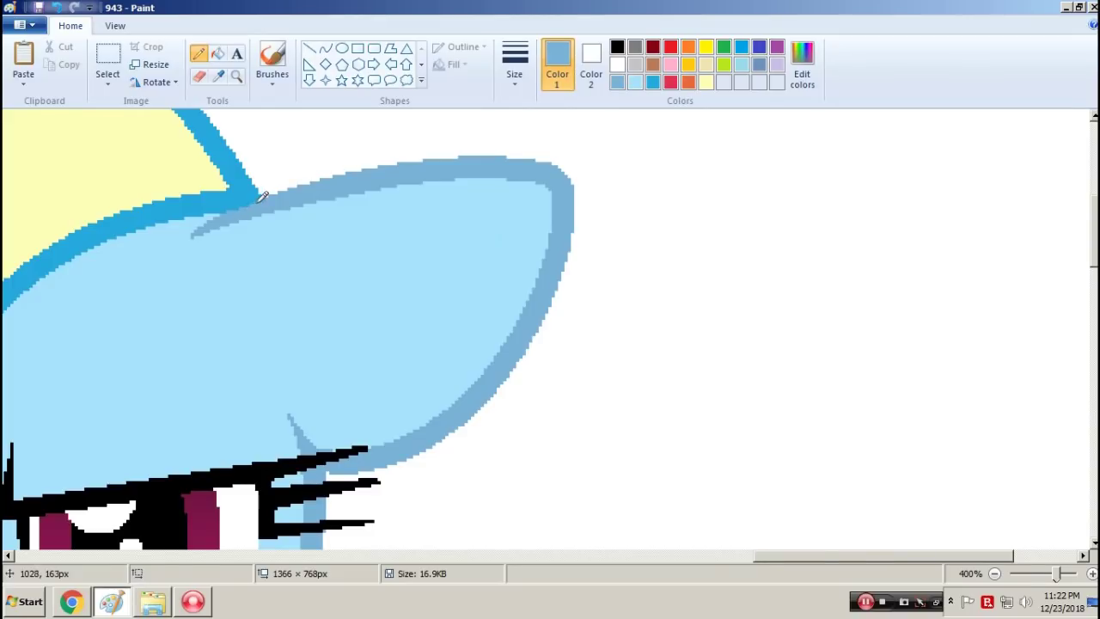
Step: Save the combined pony picture as 953 in PNG format
{"action": "left_click", "coordinate": [238, 76]}
{"action": "right_click", "coordinate": [200, 178]}
{"action": "right_click", "coordinate": [201, 178]}
{"action": "right_click", "coordinate": [200, 178]}
{"action": "key", "text": "F12"}
{"action": "type", "text": "953"}
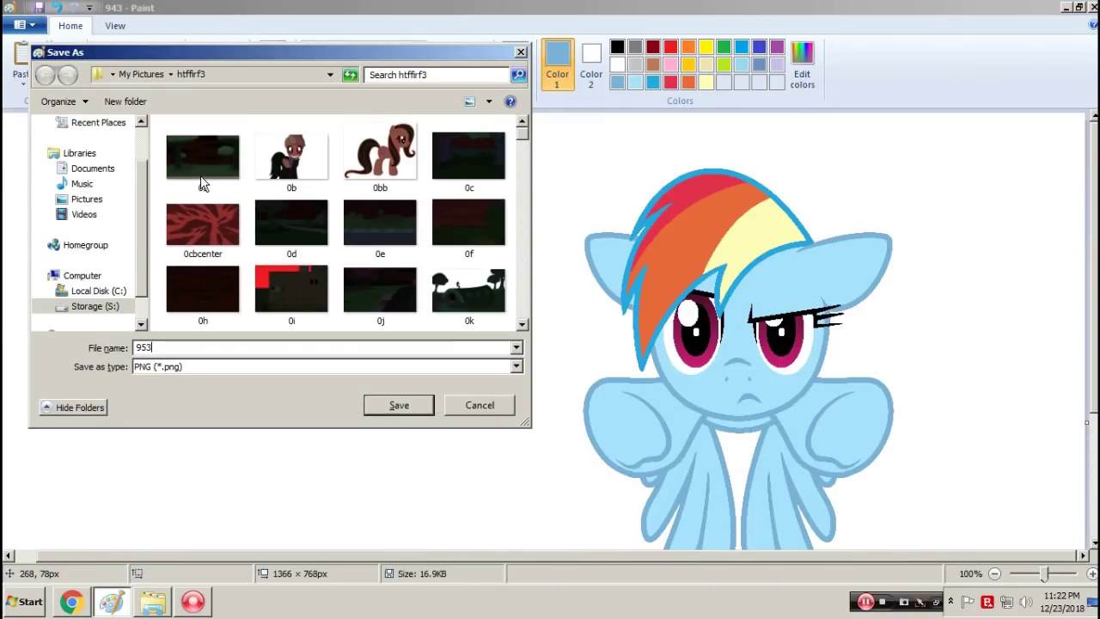
{"action": "key", "text": "Return"}
{"action": "key", "text": "Return"}
Step: Copy the coloured mane from picture 934 and paste it onto the pony's head in picture 944
{"action": "key", "text": "ctrl+o"}
{"action": "type", "text": "934"}
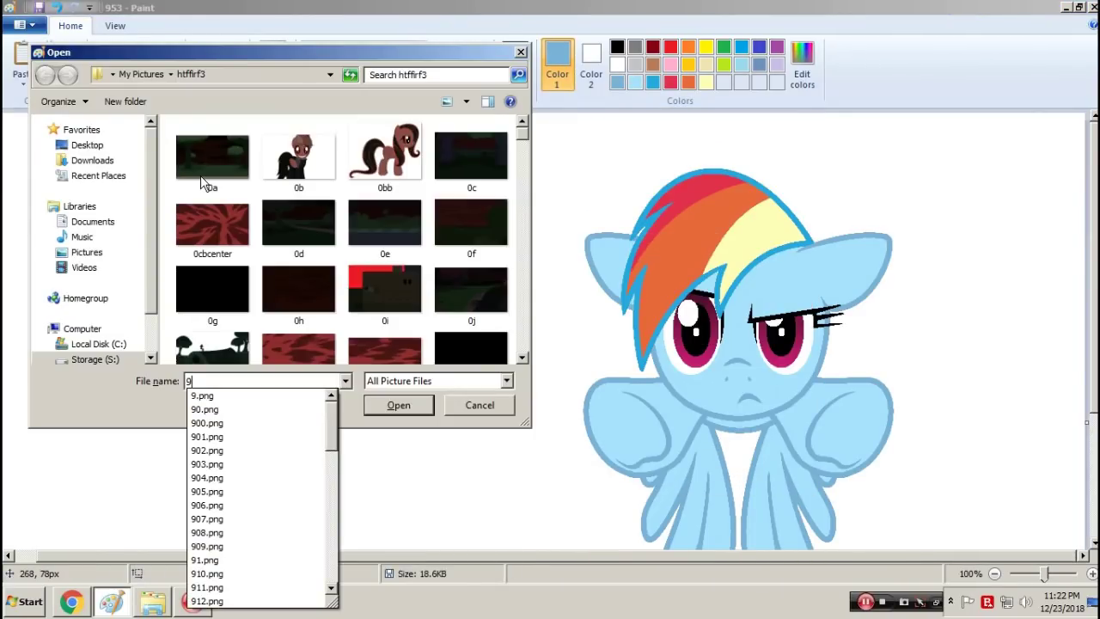
{"action": "key", "text": "Return"}
{"action": "key", "text": "ctrl+a"}
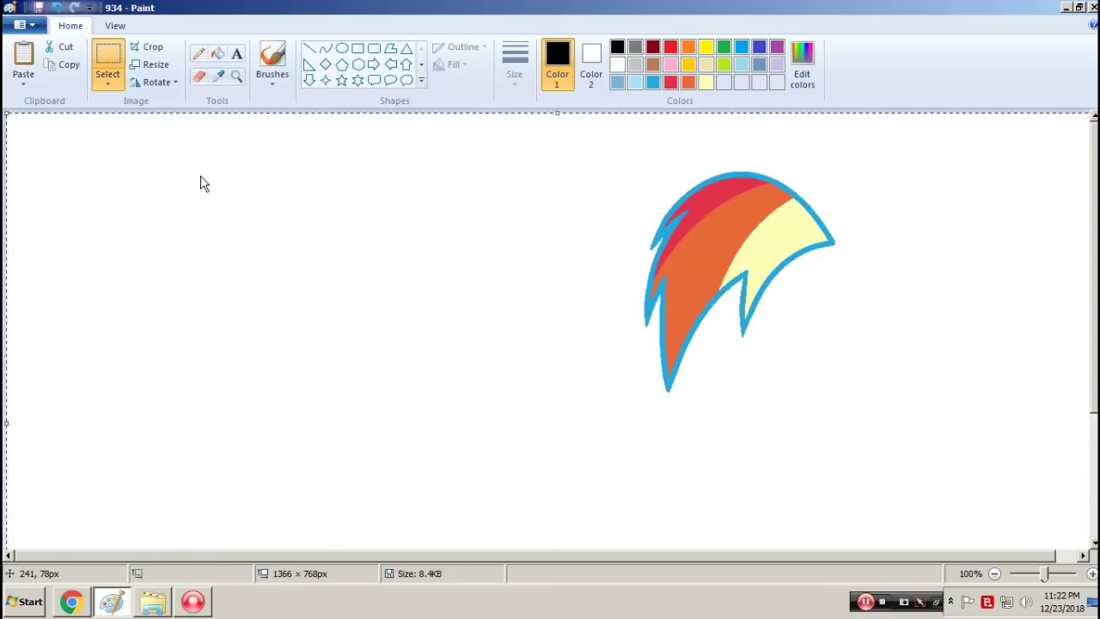
{"action": "key", "text": "ctrl+c"}
{"action": "key", "text": "ctrl+o"}
{"action": "type", "text": "944"}
{"action": "key", "text": "Return"}
{"action": "key", "text": "ctrl+v"}
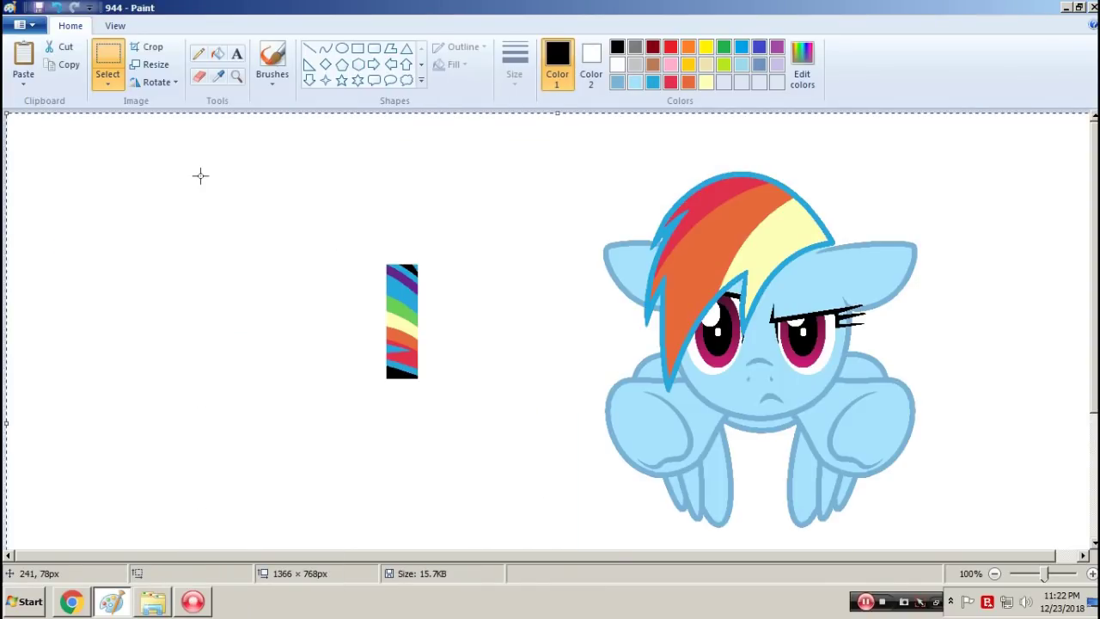
Step: Save the combined pony picture as 954 in PNG format
{"action": "key", "text": "F12"}
{"action": "type", "text": "954"}
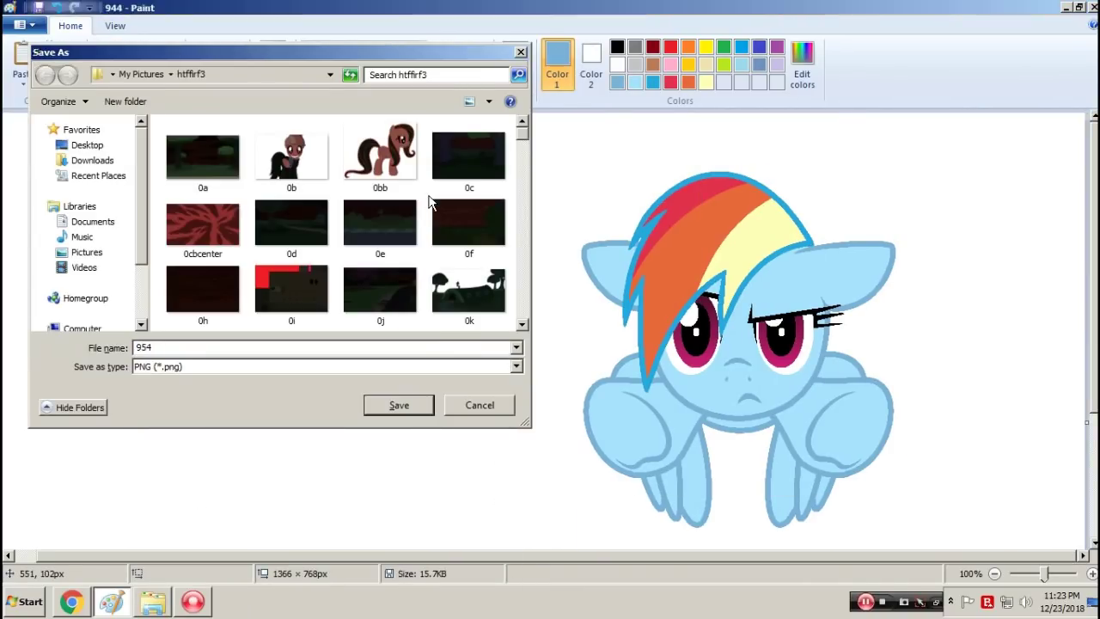
{"action": "key", "text": "Return"}
Step: Copy the coloured mane from picture 935 and paste it onto the pony's head in picture 945
{"action": "key", "text": "ctrl+o"}
{"action": "type", "text": "9"}
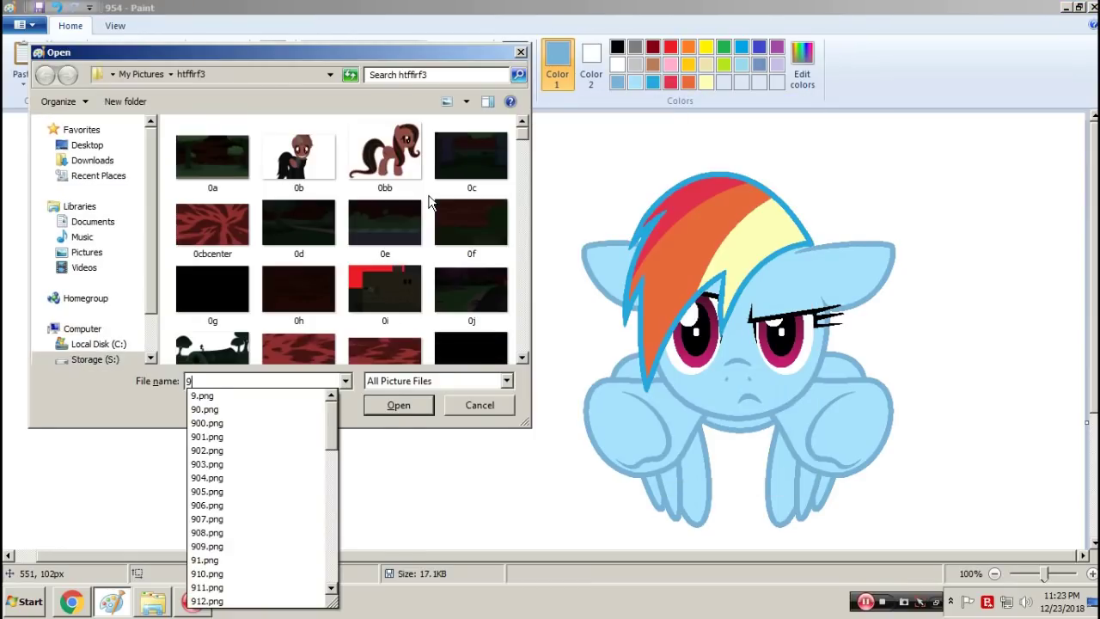
{"action": "type", "text": "35"}
{"action": "key", "text": "Return"}
{"action": "key", "text": "ctrl+o"}
{"action": "type", "text": "9"}
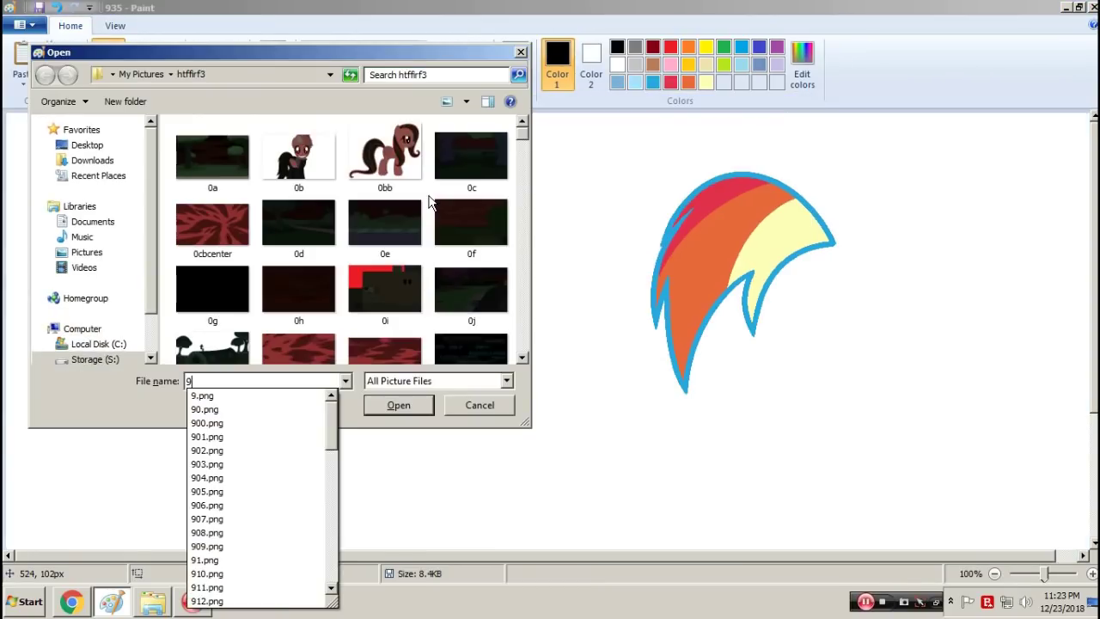
{"action": "type", "text": "45"}
{"action": "key", "text": "Return"}
{"action": "key", "text": "ctrl+v"}
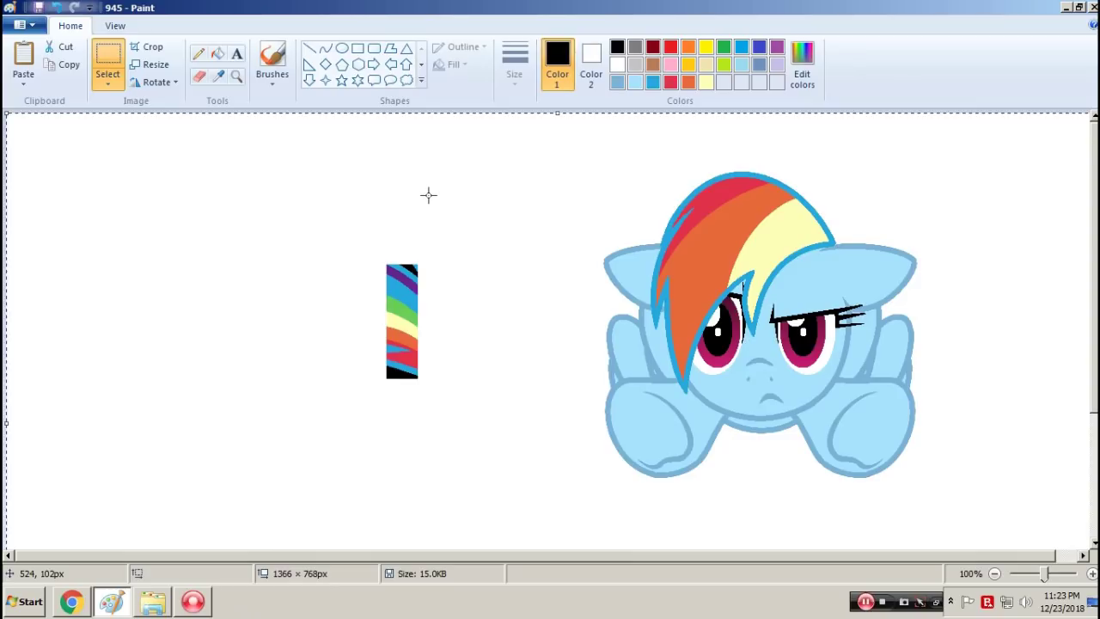
Step: Save the combined pony picture as 955 in PNG format
{"action": "key", "text": "F12"}
{"action": "type", "text": "955"}
{"action": "key", "text": "Return"}
{"action": "key", "text": "Return"}
Step: Copy the coloured mane from picture 936 and paste it onto the pony's head in picture 946
{"action": "key", "text": "ctrl+o"}
{"action": "type", "text": "936"}
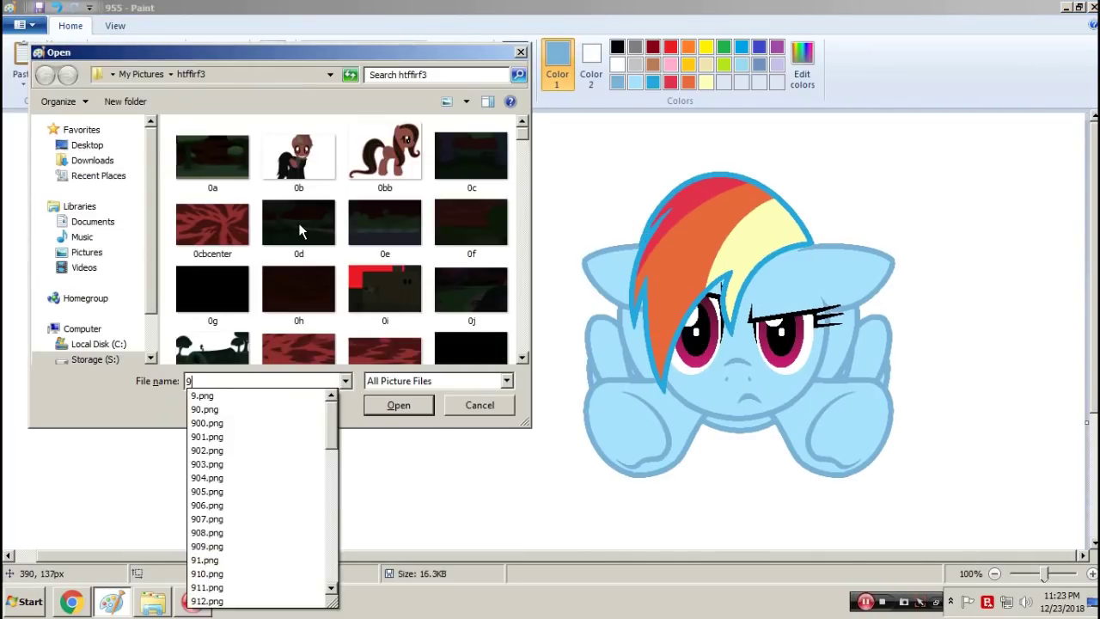
{"action": "key", "text": "Return"}
{"action": "key", "text": "ctrl+o"}
{"action": "type", "text": "946"}
{"action": "key", "text": "Return"}
{"action": "key", "text": "ctrl+Page_Up"}
{"action": "key", "text": "ctrl+Page_Up"}
{"action": "key", "text": "ctrl+Page_Up"}
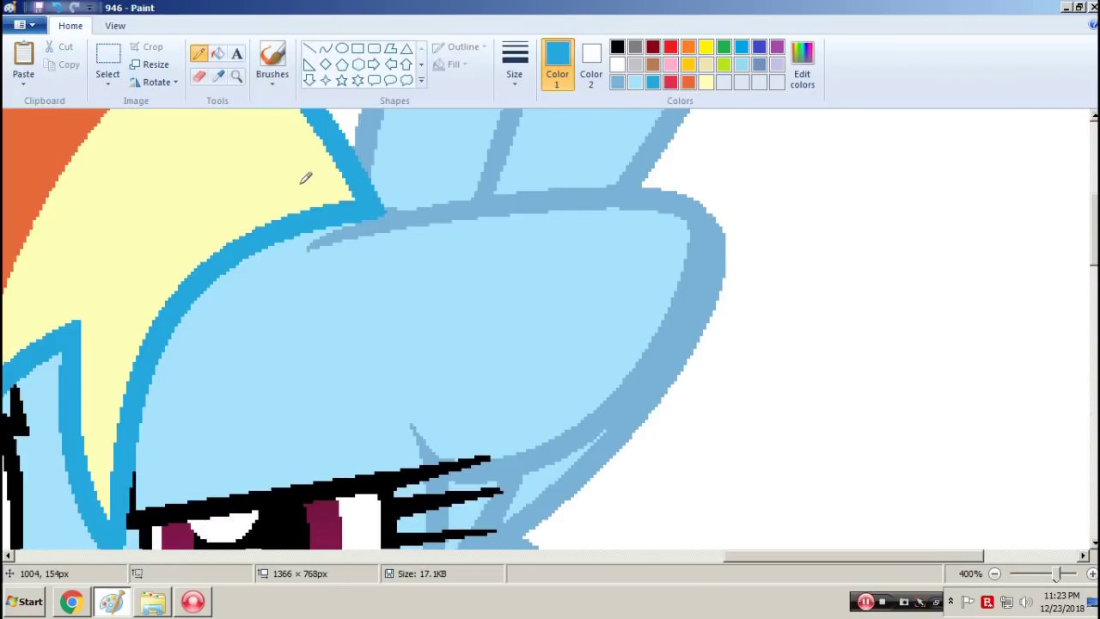
Step: Save the combined pony picture as 956 in PNG format
{"action": "key", "text": "F12"}
{"action": "type", "text": "956"}
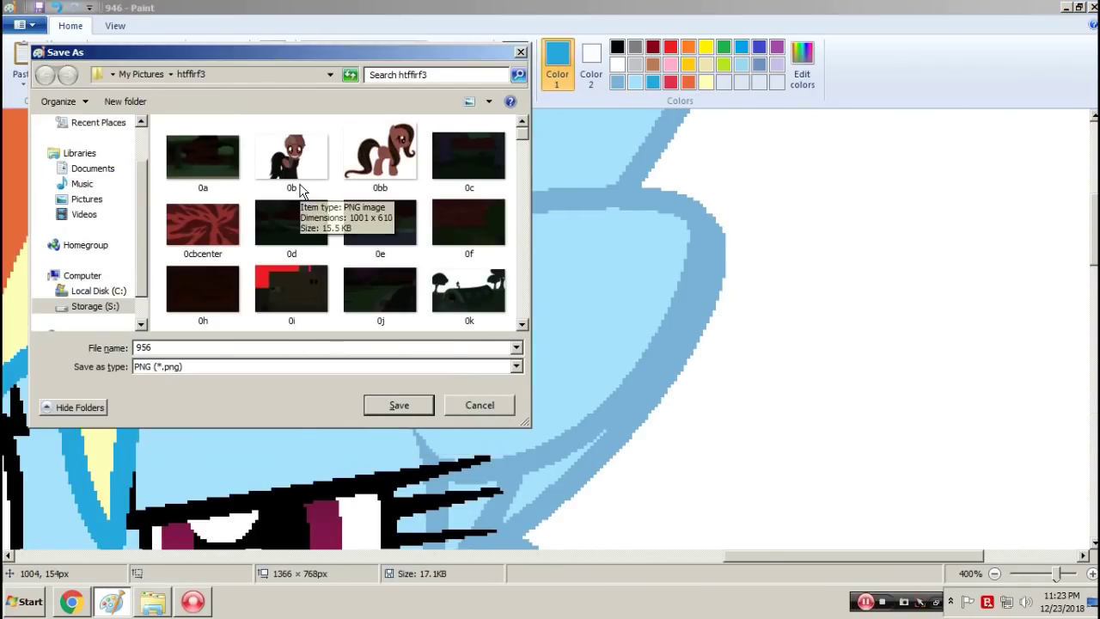
{"action": "key", "text": "Return"}
Step: Copy the coloured mane from picture 937 and paste it onto the pony's head in picture 947
{"action": "key", "text": "ctrl+o"}
{"action": "type", "text": "937"}
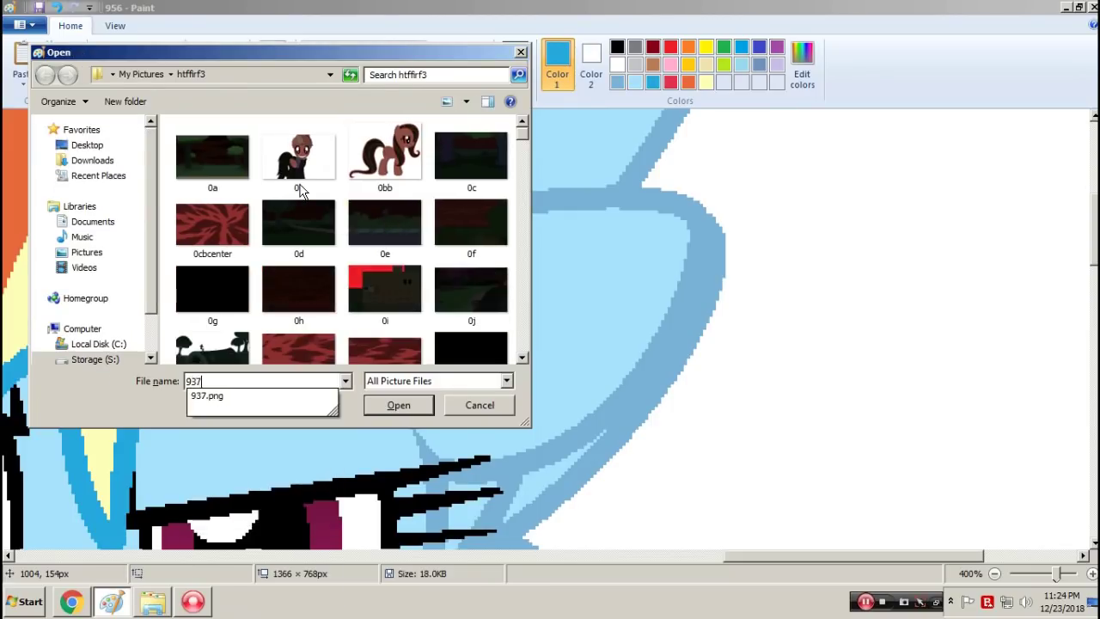
{"action": "key", "text": "Return"}
{"action": "key", "text": "ctrl+o"}
{"action": "type", "text": "947"}
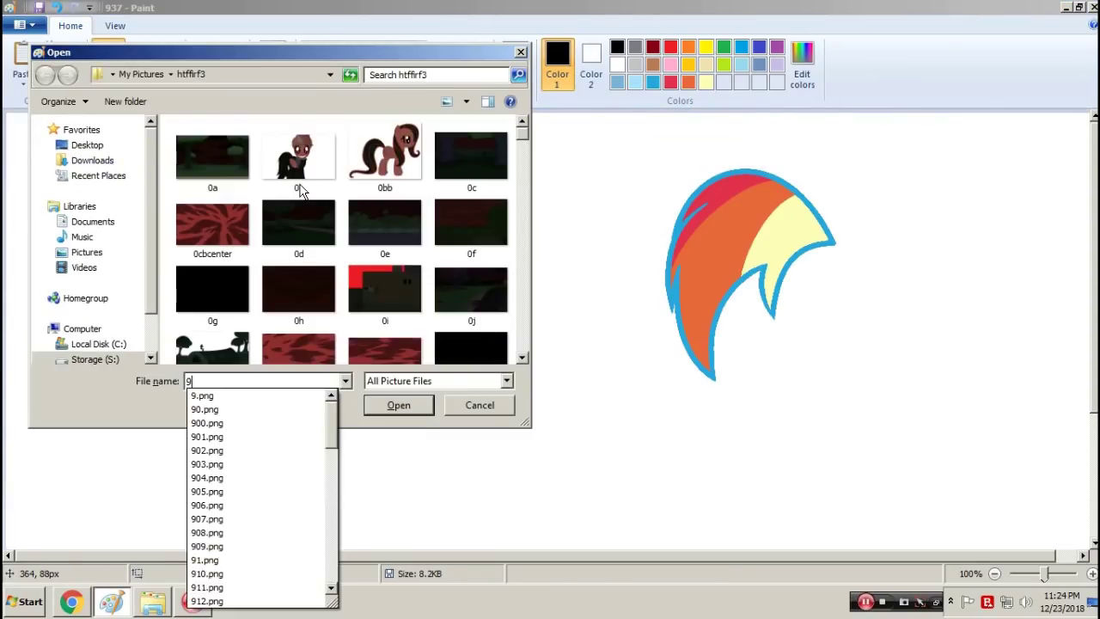
{"action": "key", "text": "Return"}
Step: Save the combined pony picture as 957 in PNG format
{"action": "key", "text": "F12"}
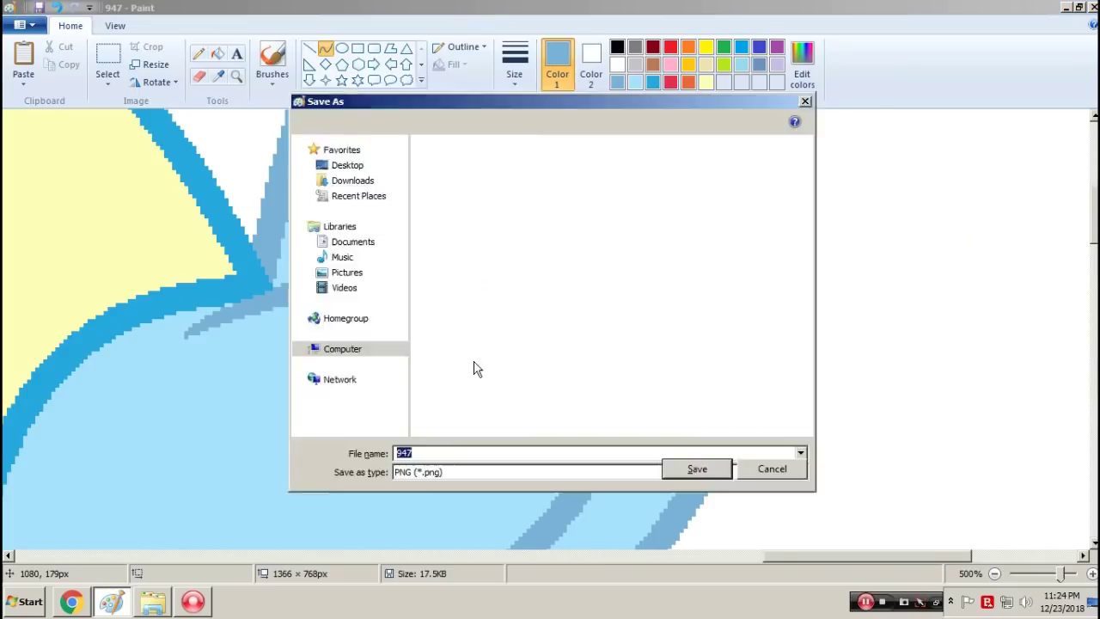
{"action": "type", "text": "957"}
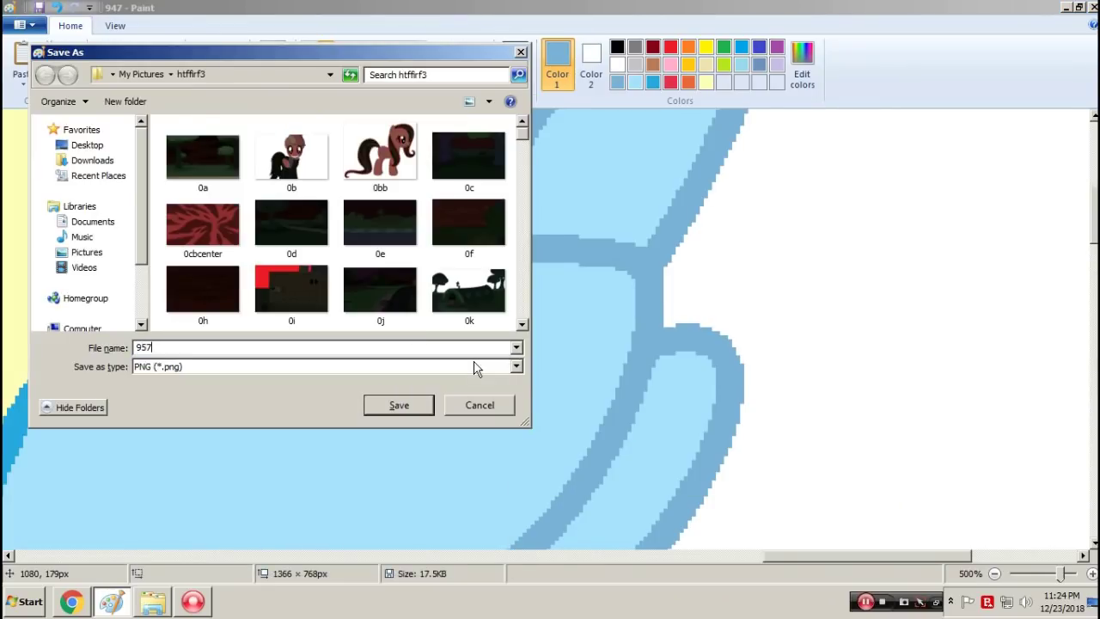
{"action": "key", "text": "Return"}
{"action": "key", "text": "Return"}
Step: Copy the coloured mane from picture 938 and paste it onto the pony's head in picture 948
{"action": "key", "text": "ctrl+o"}
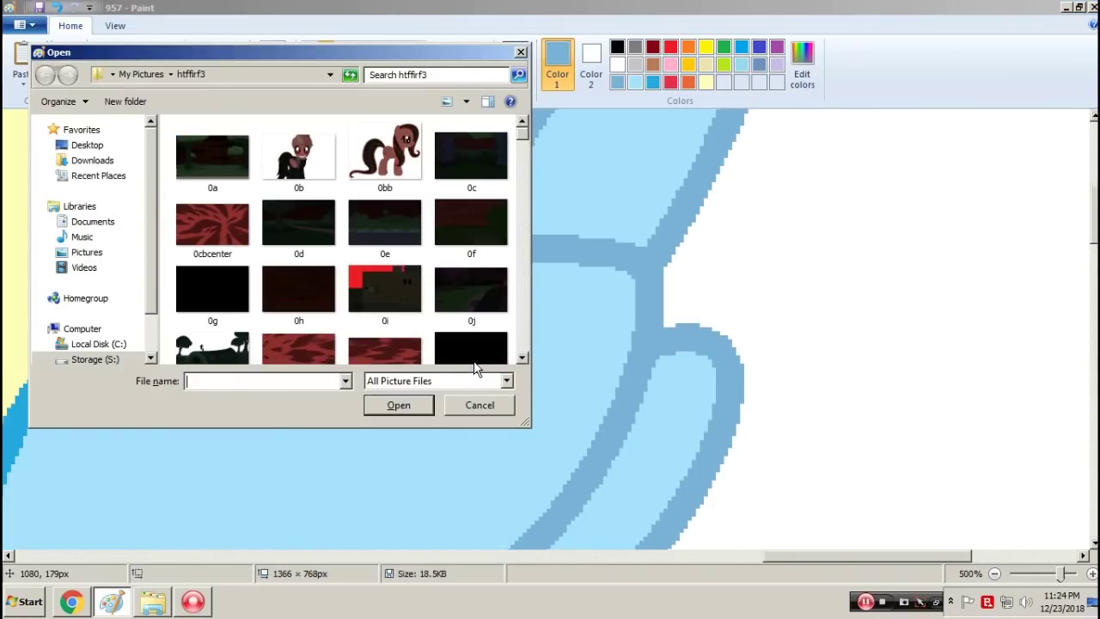
{"action": "type", "text": "938"}
{"action": "key", "text": "Return"}
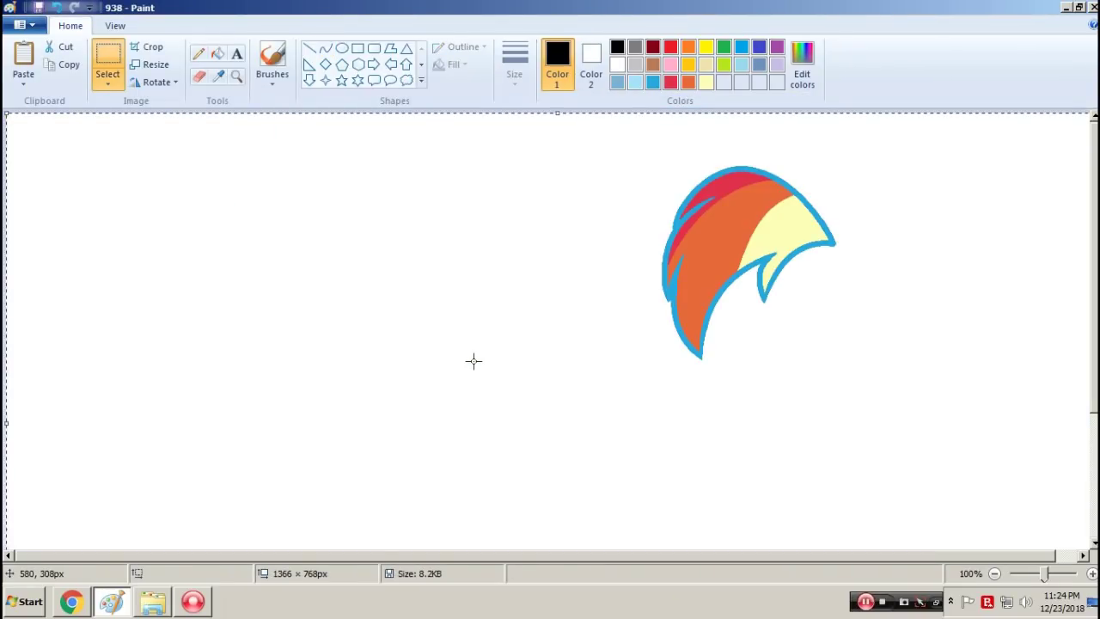
{"action": "key", "text": "ctrl+o"}
{"action": "type", "text": "948"}
{"action": "key", "text": "Return"}
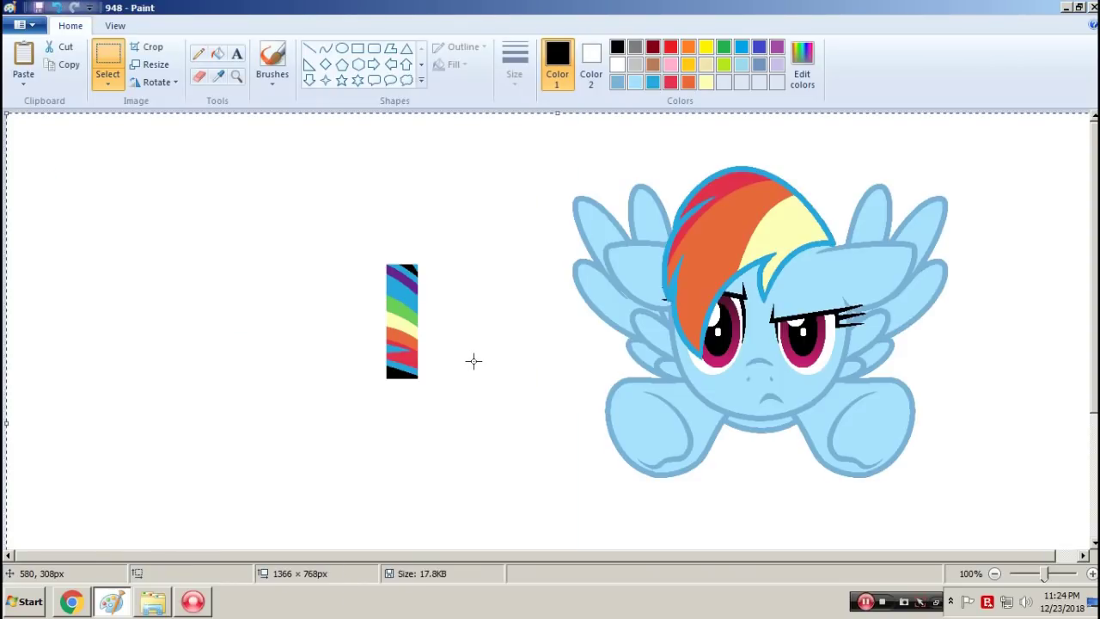
Step: Save the combined pony picture as 958 in PNG format
{"action": "key", "text": "F12"}
{"action": "type", "text": "958"}
{"action": "key", "text": "Return"}
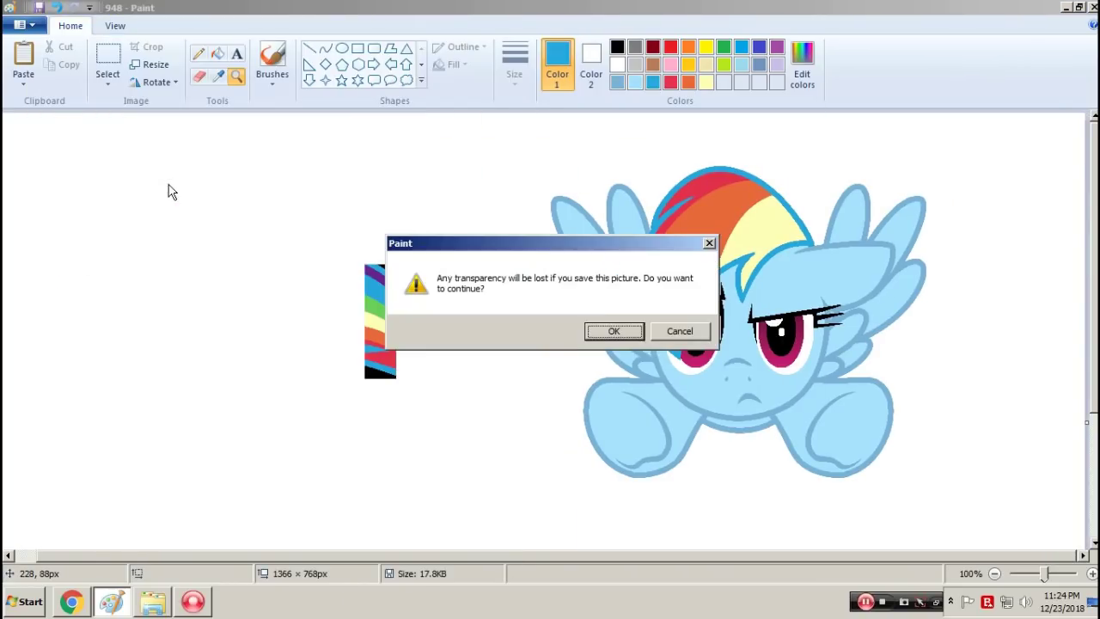
{"action": "key", "text": "Return"}
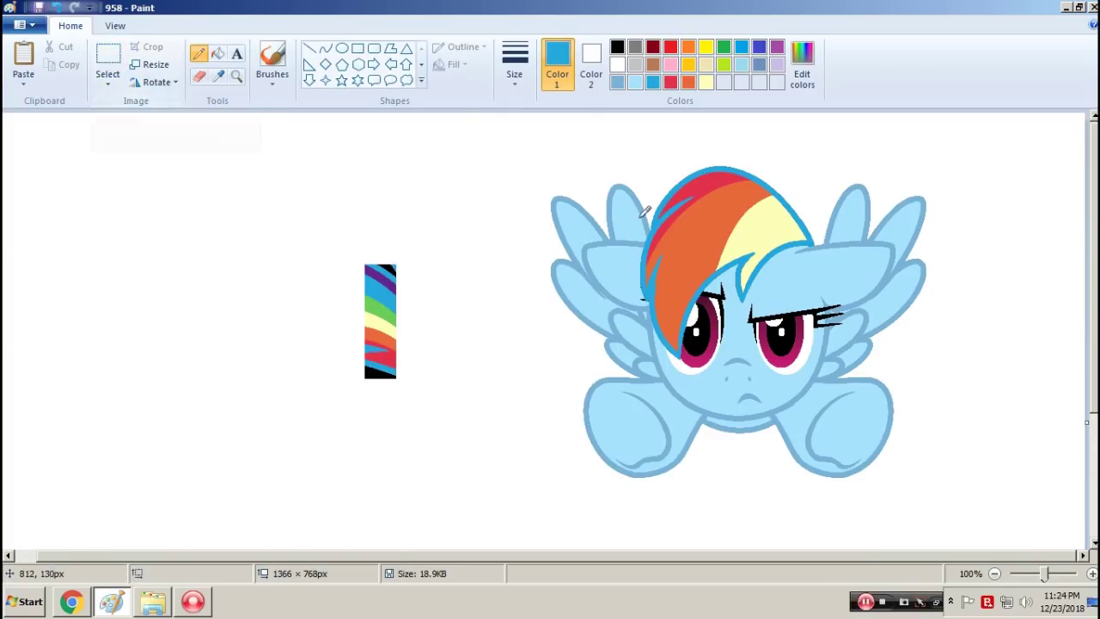
Step: Delete the mane-only pictures 931 to 938 from the picture folder, one file at a time
{"action": "left_click", "coordinate": [26, 601]}
{"action": "left_click", "coordinate": [103, 136]}
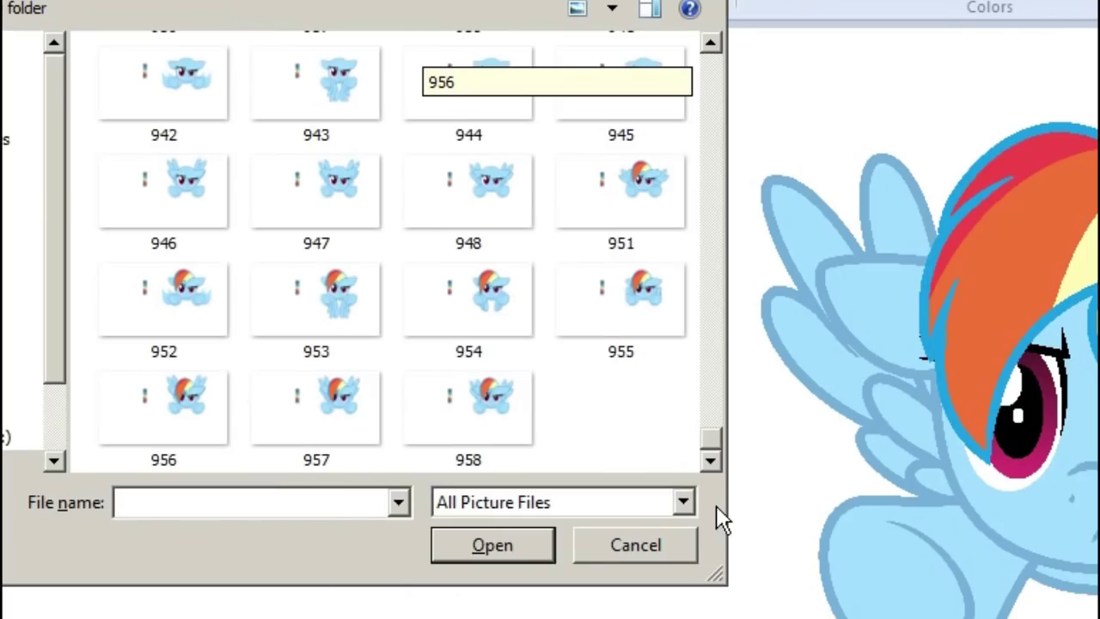
{"action": "left_click", "coordinate": [497, 190]}
{"action": "scroll", "coordinate": [527, 278], "scroll_direction": "up", "scroll_amount": 3}
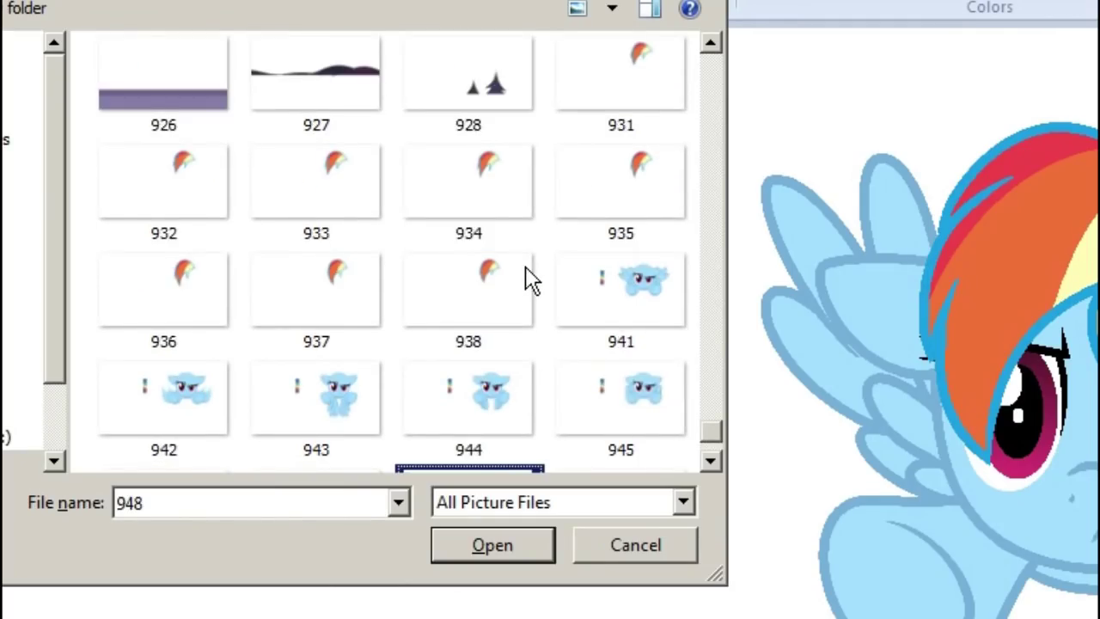
{"action": "key", "text": "Delete"}
{"action": "key", "text": "Return"}
{"action": "left_click", "coordinate": [644, 94]}
{"action": "key", "text": "Delete"}
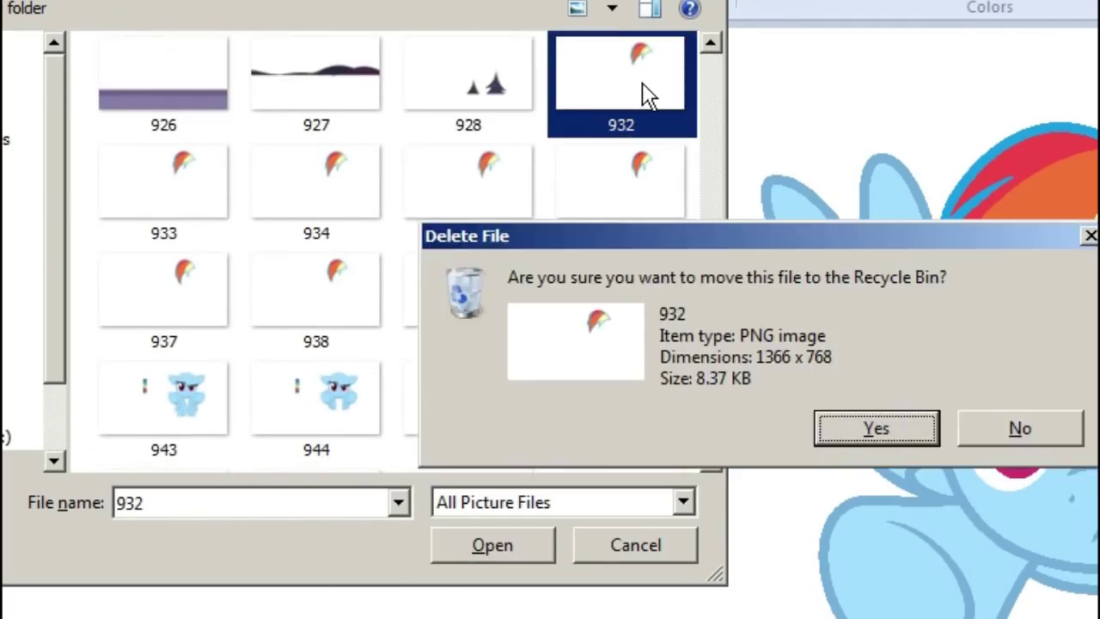
{"action": "key", "text": "Return"}
{"action": "left_click", "coordinate": [621, 115]}
{"action": "key", "text": "Delete"}
{"action": "key", "text": "Return"}
{"action": "left_click", "coordinate": [627, 112]}
{"action": "key", "text": "Delete"}
{"action": "key", "text": "Return"}
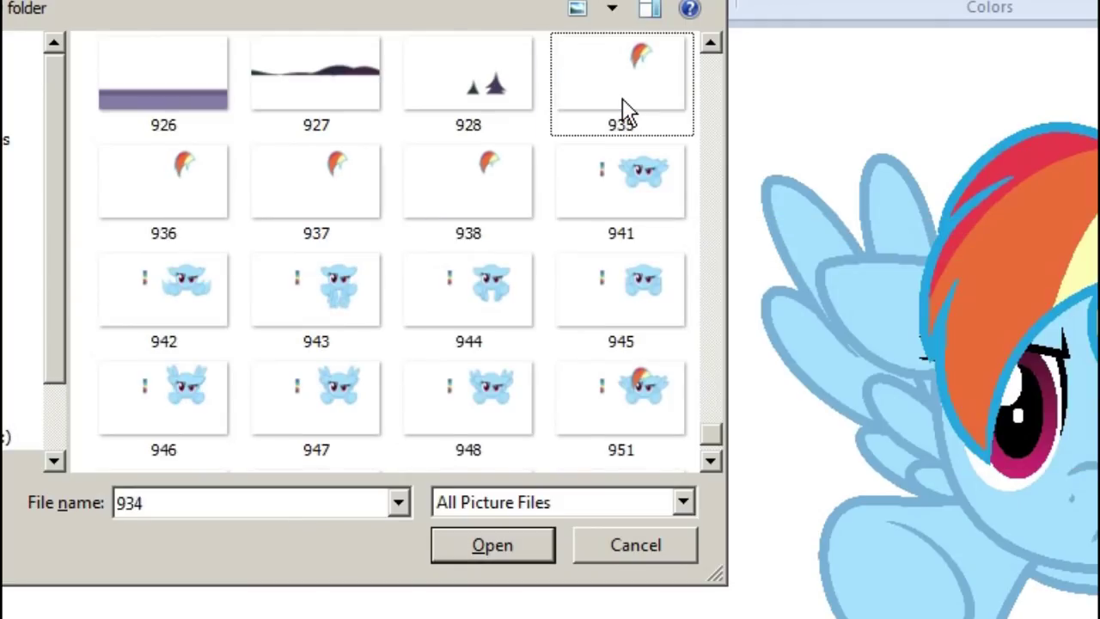
{"action": "left_click", "coordinate": [641, 87]}
{"action": "key", "text": "Delete"}
{"action": "key", "text": "Return"}
{"action": "left_click", "coordinate": [631, 93]}
{"action": "key", "text": "Delete"}
{"action": "key", "text": "Return"}
{"action": "left_click", "coordinate": [628, 93]}
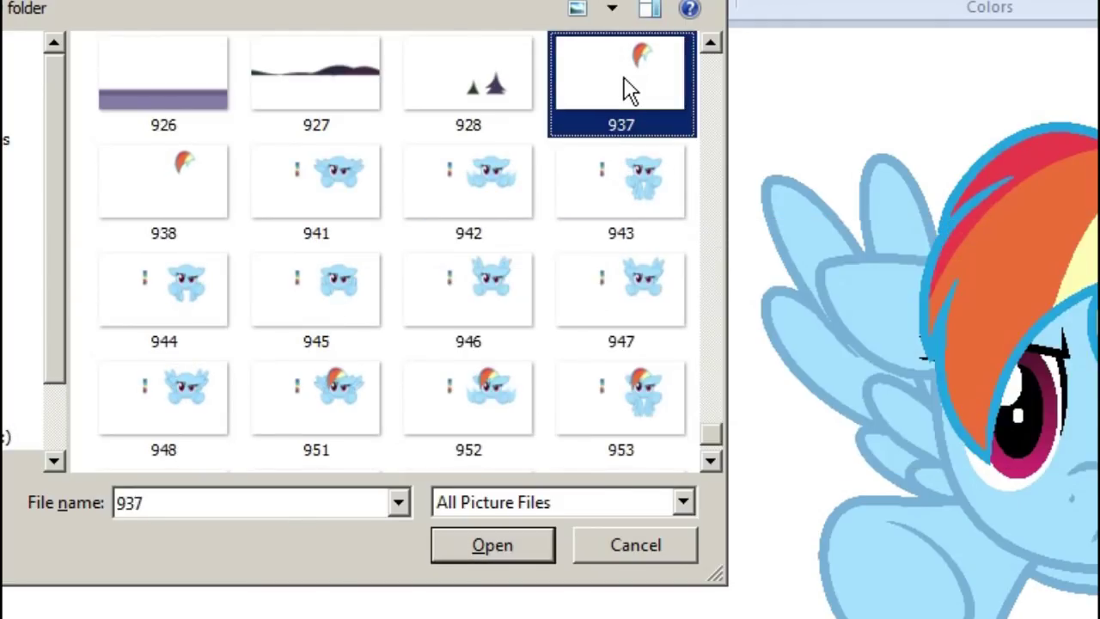
{"action": "key", "text": "Delete"}
{"action": "key", "text": "Return"}
{"action": "left_click", "coordinate": [627, 89]}
{"action": "key", "text": "Delete"}
{"action": "key", "text": "Return"}
Step: Delete the maneless pony body pictures 941 to 948 one by one and leave the file dialog without opening anything
{"action": "left_click", "coordinate": [627, 89]}
{"action": "key", "text": "Delete"}
{"action": "key", "text": "Return"}
{"action": "left_click", "coordinate": [627, 89]}
{"action": "key", "text": "Delete"}
{"action": "key", "text": "Return"}
{"action": "left_click", "coordinate": [627, 89]}
{"action": "key", "text": "Delete"}
{"action": "key", "text": "Return"}
{"action": "left_click", "coordinate": [627, 89]}
{"action": "key", "text": "Delete"}
{"action": "key", "text": "Return"}
{"action": "left_click", "coordinate": [628, 92]}
{"action": "key", "text": "Delete"}
{"action": "key", "text": "Return"}
{"action": "left_click", "coordinate": [628, 92]}
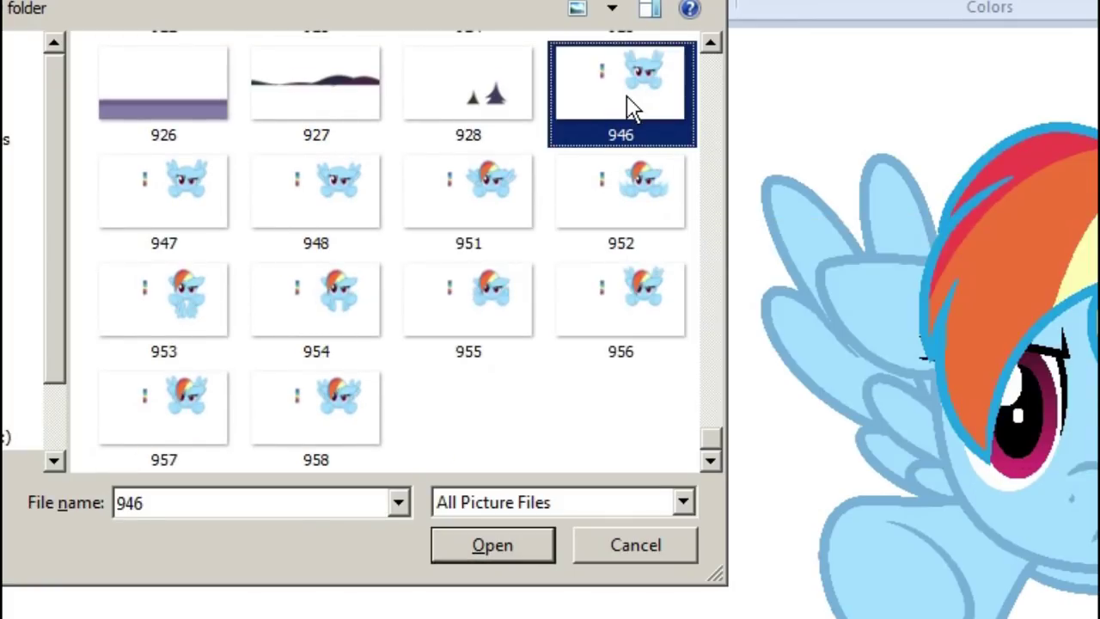
{"action": "key", "text": "Delete"}
{"action": "key", "text": "Return"}
{"action": "left_click", "coordinate": [630, 108]}
{"action": "key", "text": "Delete"}
{"action": "key", "text": "Return"}
{"action": "left_click", "coordinate": [627, 204]}
{"action": "key", "text": "Delete"}
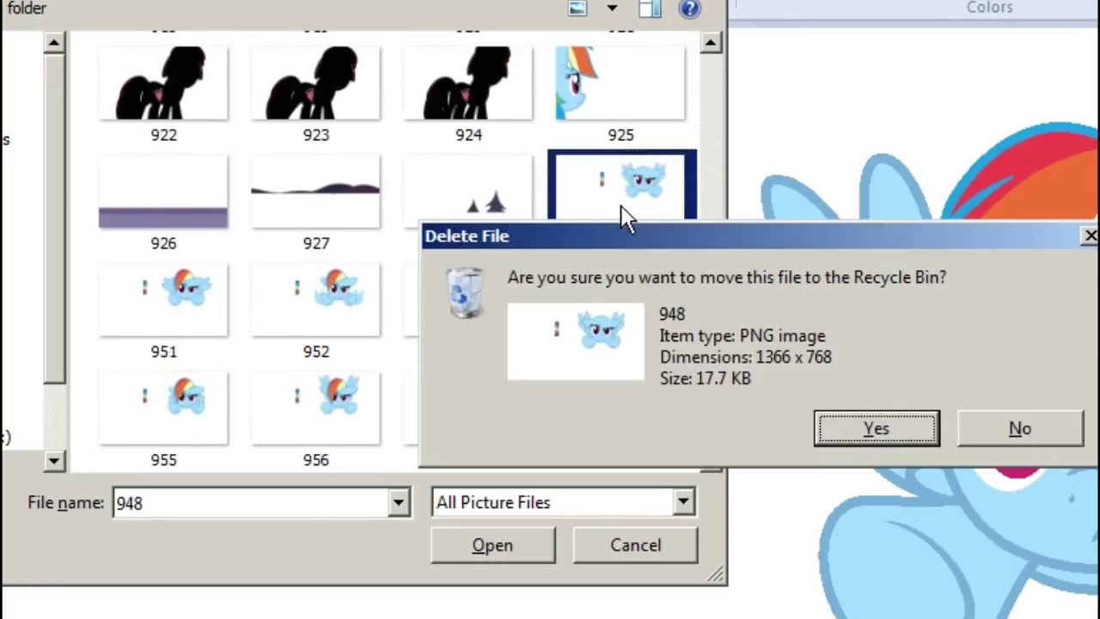
{"action": "key", "text": "Return"}
{"action": "left_click", "coordinate": [634, 546]}
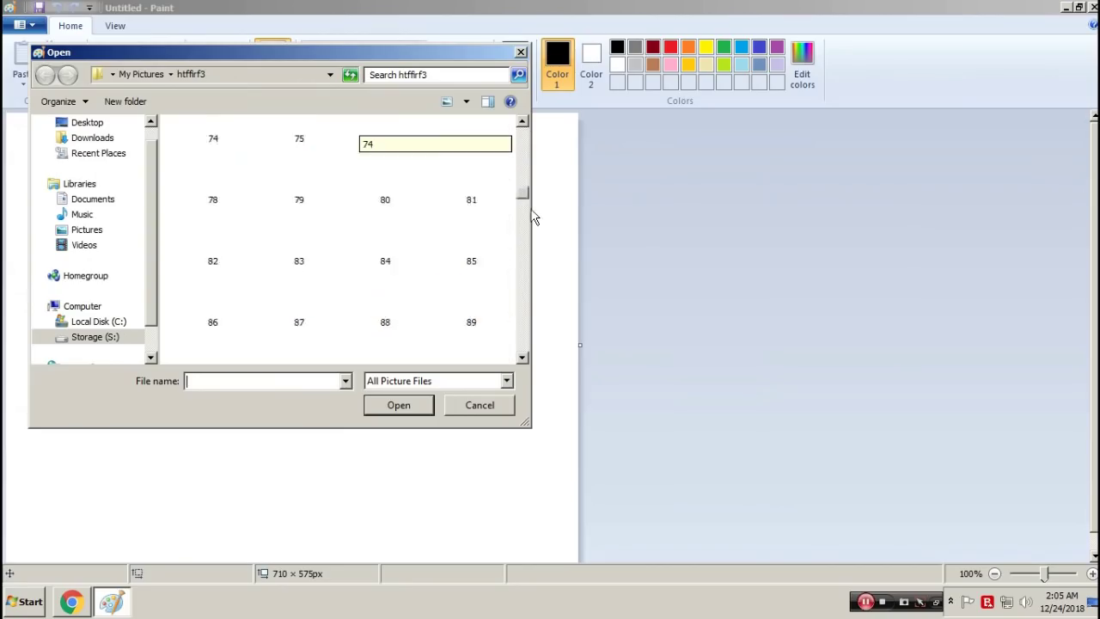
Step: Open picture 951 from the htffirf3 folder and choose the Curve tool
{"action": "left_click_drag", "start_coordinate": [535, 215], "coordinate": [542, 368]}
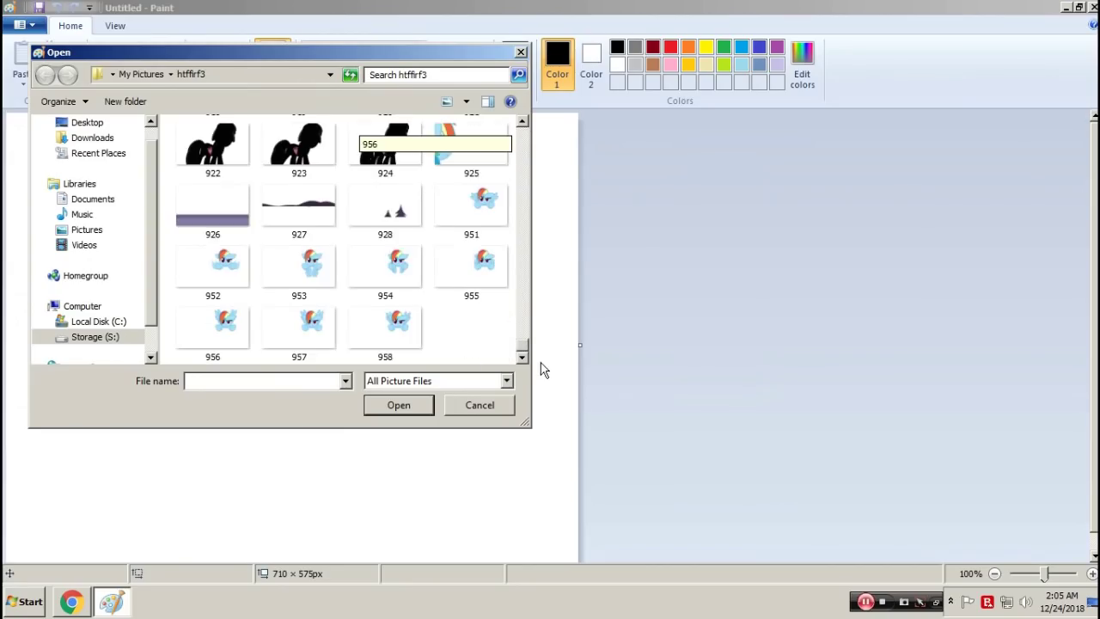
{"action": "left_click", "coordinate": [471, 210]}
{"action": "left_click", "coordinate": [404, 406]}
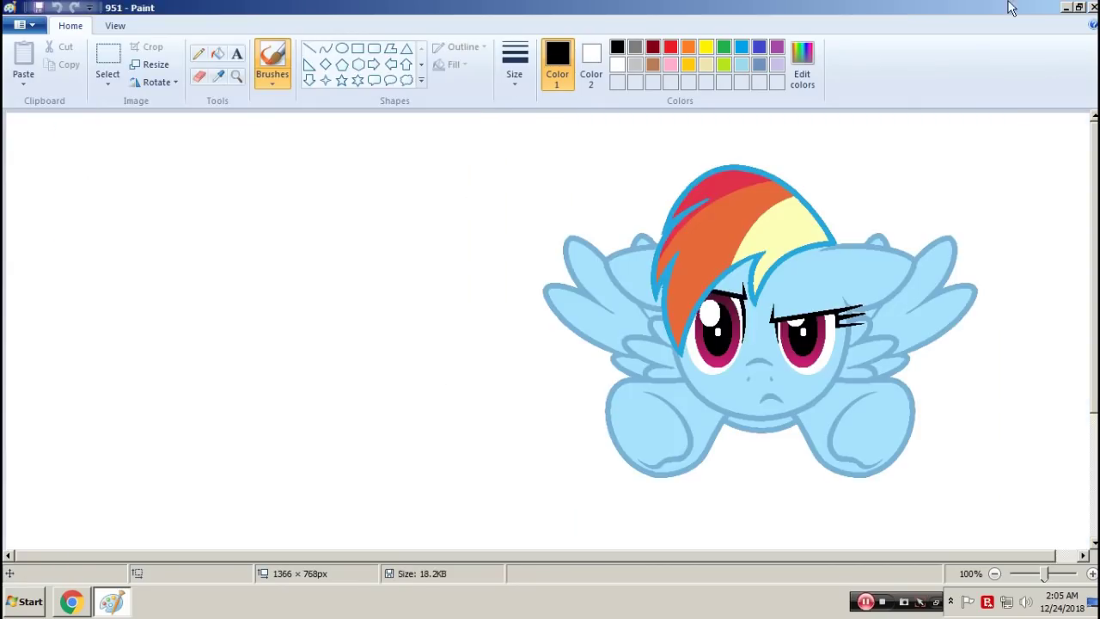
{"action": "left_click", "coordinate": [324, 54]}
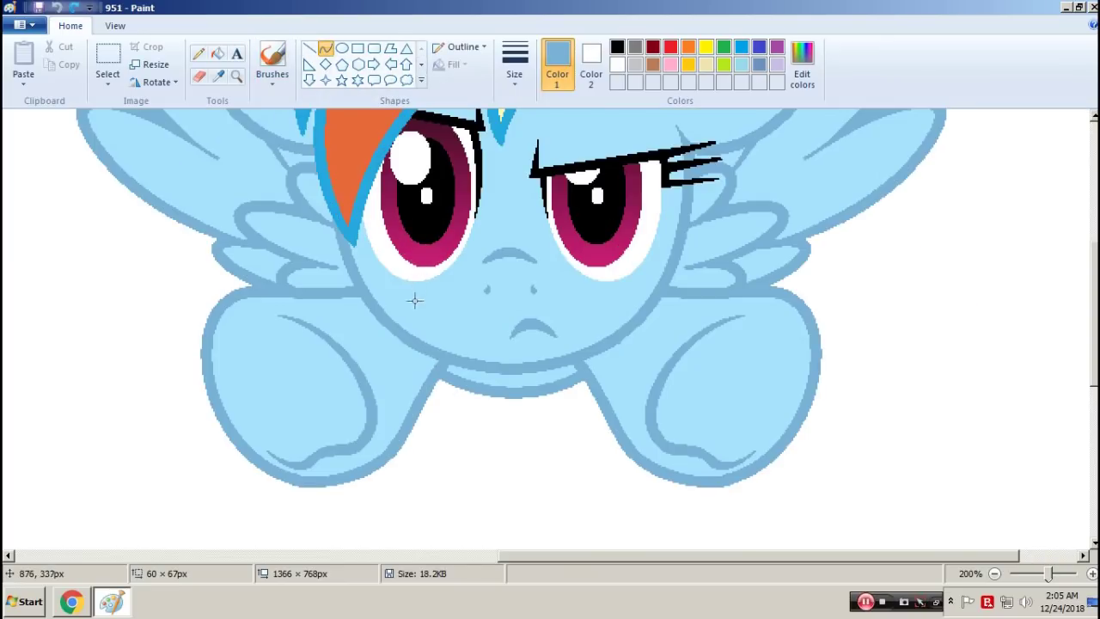
{"action": "left_click_drag", "start_coordinate": [432, 374], "coordinate": [493, 390]}
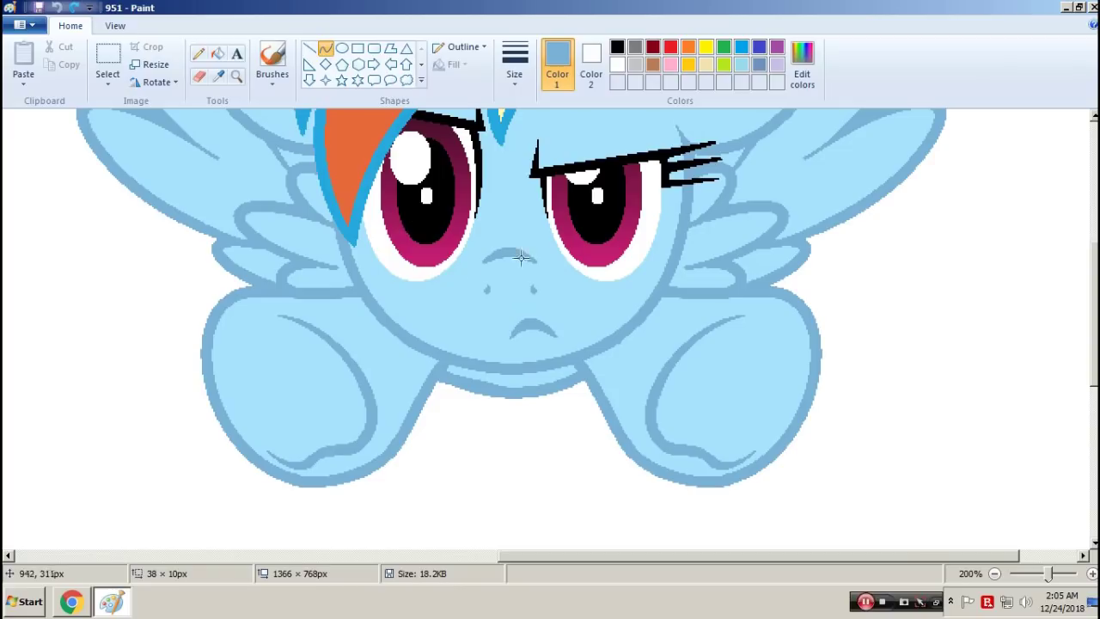
{"action": "left_click", "coordinate": [494, 404]}
{"action": "mouse_move", "coordinate": [497, 405]}
{"action": "left_mouse_down"}
{"action": "mouse_move", "coordinate": [503, 412]}
{"action": "mouse_move", "coordinate": [476, 400]}
{"action": "left_mouse_up"}
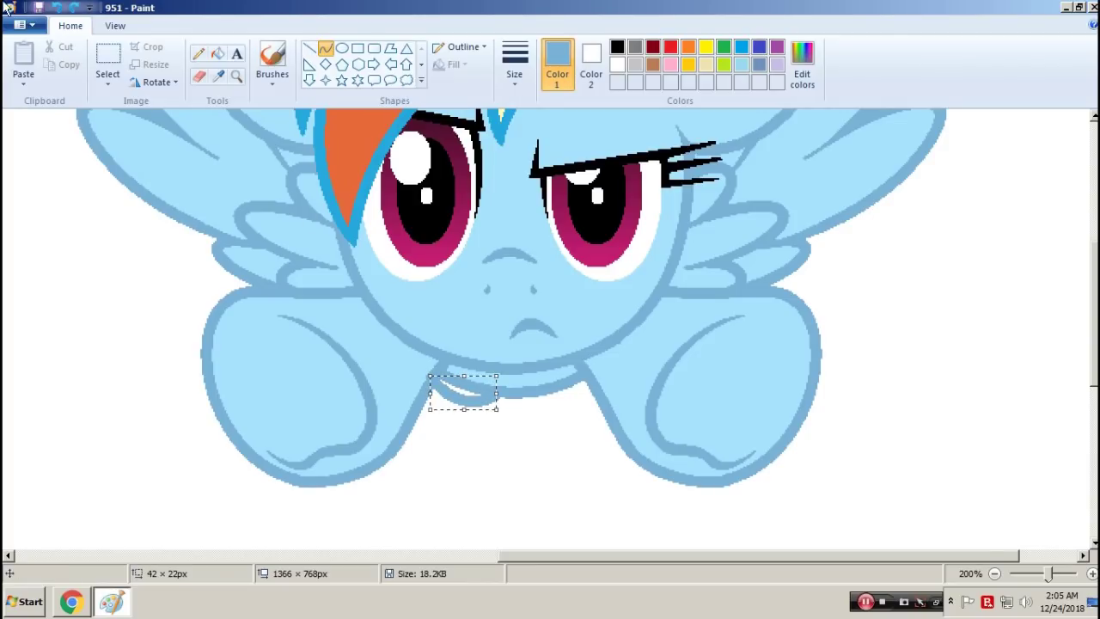
{"action": "left_click", "coordinate": [54, 9]}
Step: Draw small curved outlines below the left and right ends of the pony's neck, the left about 38 × 16 px, and touch up the left one with a short line
{"action": "mouse_move", "coordinate": [428, 378]}
{"action": "left_mouse_down"}
{"action": "mouse_move", "coordinate": [493, 392]}
{"action": "mouse_move", "coordinate": [448, 395]}
{"action": "left_mouse_up"}
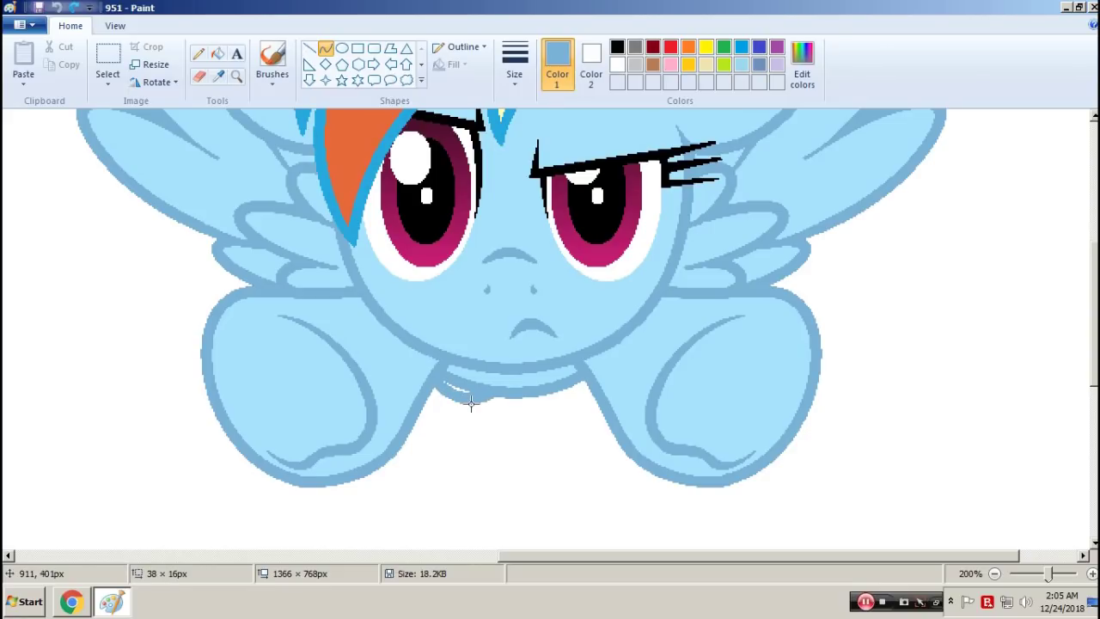
{"action": "left_click_drag", "start_coordinate": [536, 390], "coordinate": [588, 390]}
{"action": "left_click_drag", "start_coordinate": [584, 401], "coordinate": [581, 403]}
{"action": "left_click", "coordinate": [581, 404]}
{"action": "left_click", "coordinate": [310, 48]}
{"action": "left_click_drag", "start_coordinate": [445, 383], "coordinate": [447, 385]}
Step: Define a custom light blue from the pony's body colour, fill the gaps inside the new neck outlines, and save picture 951
{"action": "left_click", "coordinate": [219, 77]}
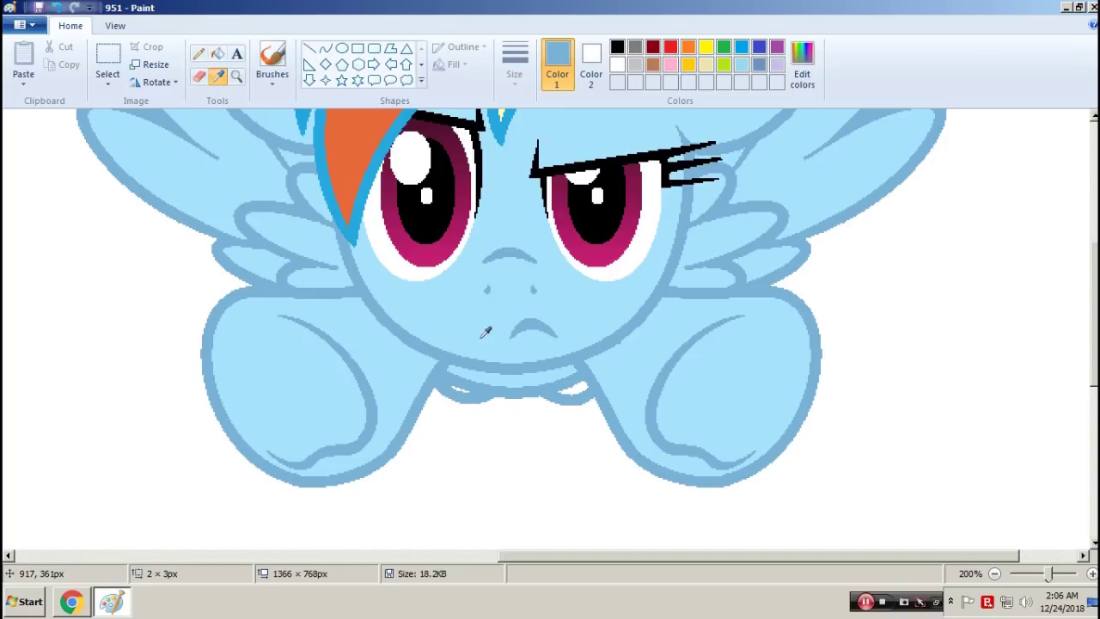
{"action": "left_click", "coordinate": [486, 332]}
{"action": "left_click", "coordinate": [801, 60]}
{"action": "left_click", "coordinate": [634, 198]}
{"action": "left_click", "coordinate": [401, 402]}
{"action": "left_click", "coordinate": [799, 70]}
{"action": "left_click", "coordinate": [407, 403]}
{"action": "left_click", "coordinate": [458, 388]}
{"action": "left_click", "coordinate": [236, 76]}
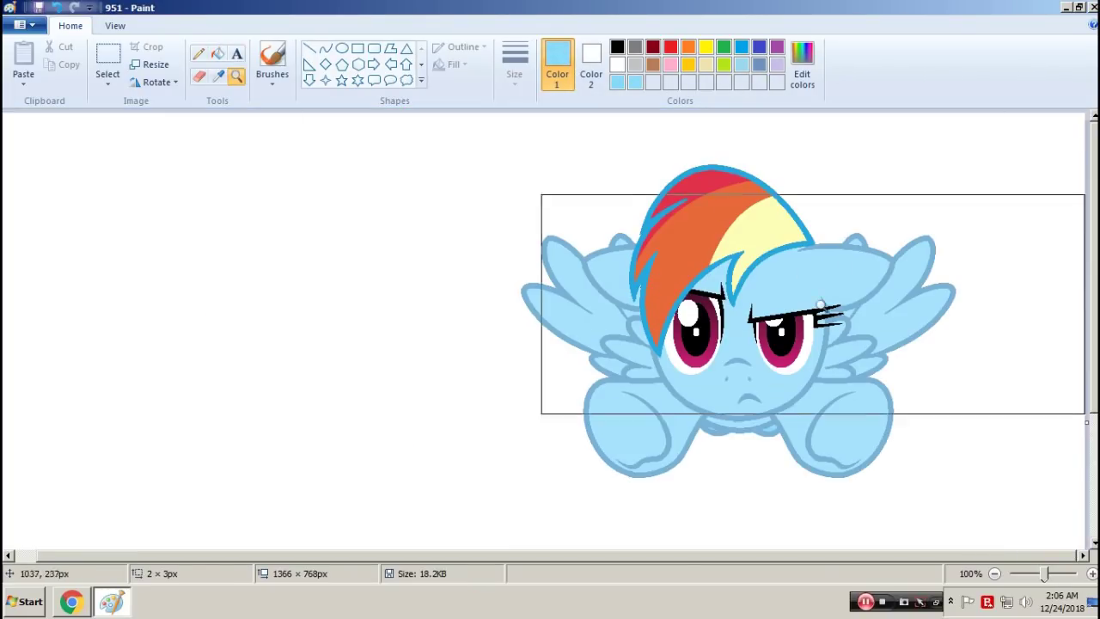
{"action": "left_click", "coordinate": [833, 400]}
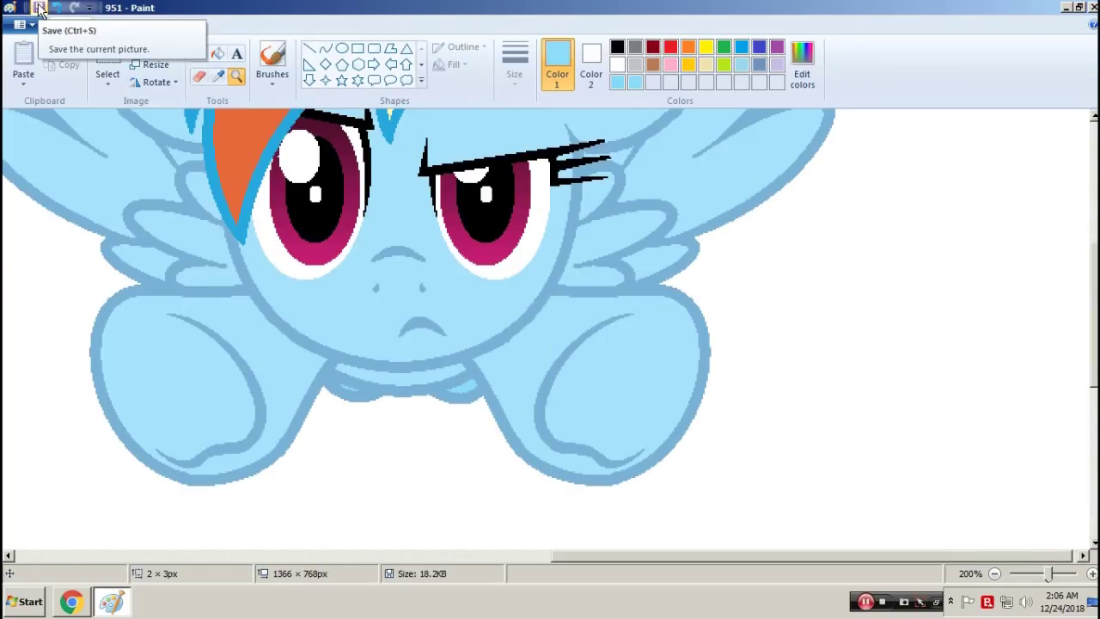
{"action": "left_click", "coordinate": [39, 9]}
Step: Erase a region about 653 × 352 px over the pony's head and wings, and copy the remaining lower body with the whole canvas
{"action": "left_click", "coordinate": [217, 53]}
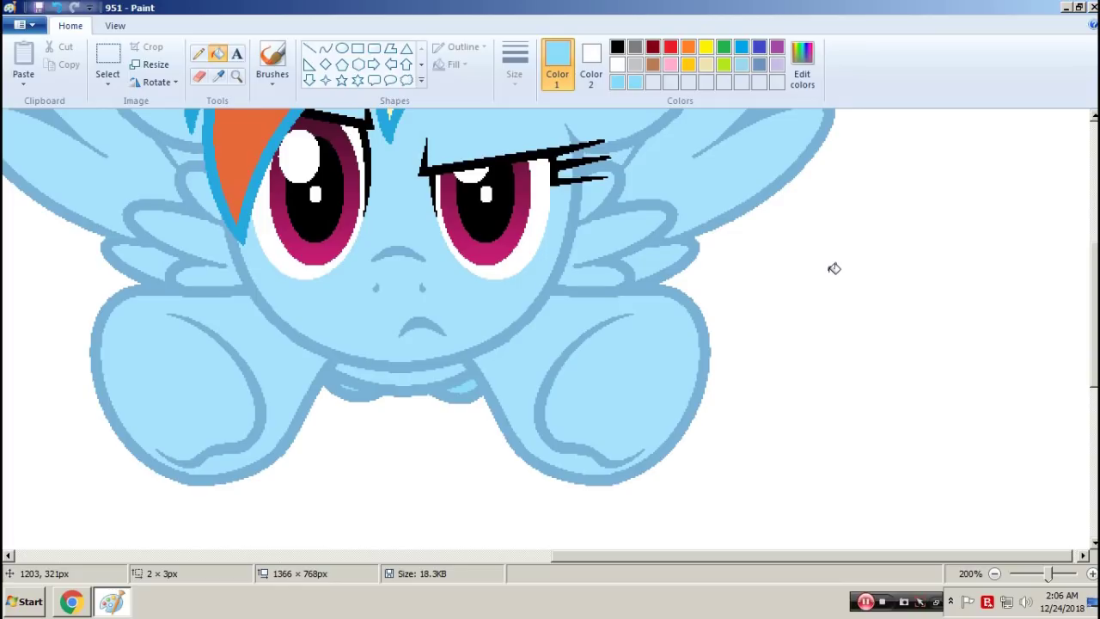
{"action": "left_click", "coordinate": [236, 76]}
{"action": "right_click", "coordinate": [518, 258]}
{"action": "left_click", "coordinate": [108, 56]}
{"action": "scroll", "coordinate": [994, 410], "scroll_direction": "up", "scroll_amount": 2}
{"action": "left_click_drag", "start_coordinate": [995, 410], "coordinate": [470, 128]}
{"action": "key", "text": "Delete"}
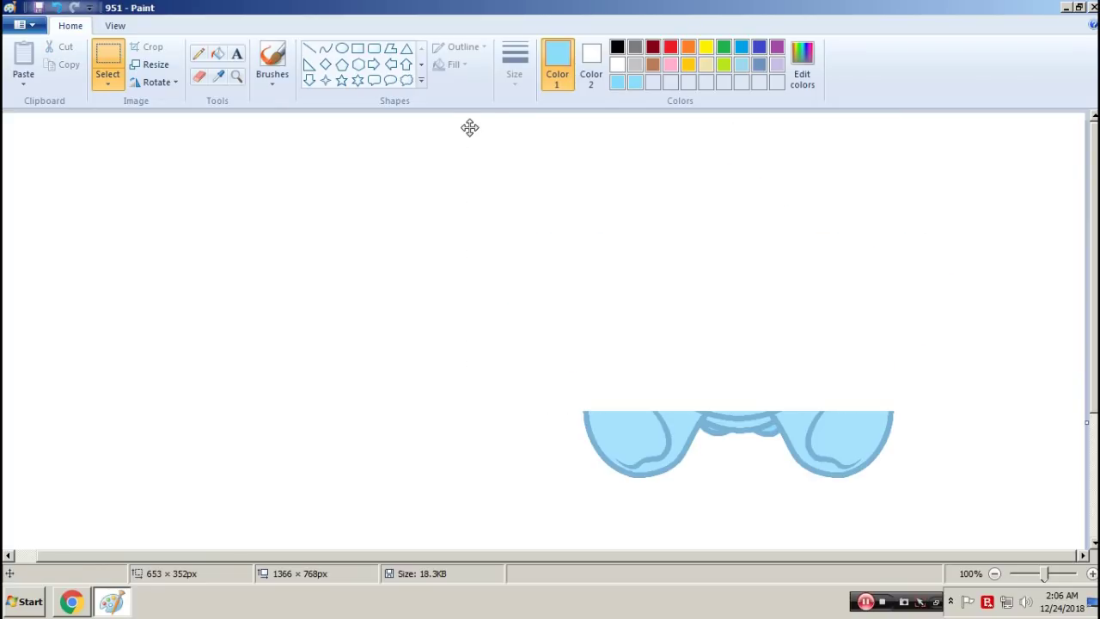
{"action": "left_click", "coordinate": [236, 75]}
{"action": "right_click", "coordinate": [364, 295]}
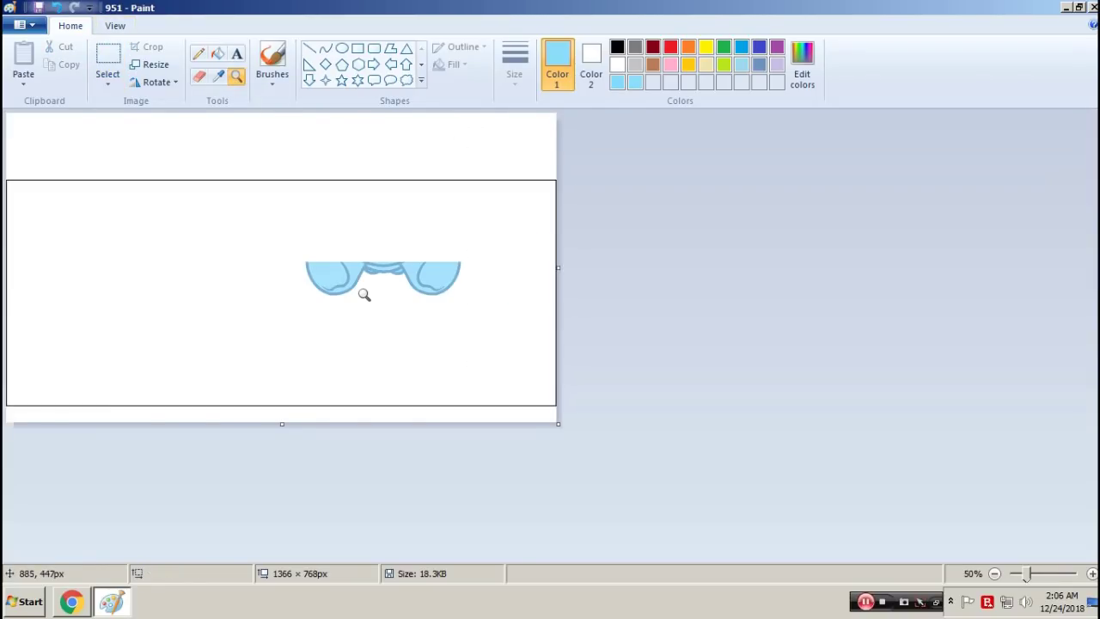
{"action": "key", "text": "ctrl+a"}
Step: Open picture 952 from the htffirf3 folder without saving the erased version of picture 951
{"action": "key", "text": "ctrl+o"}
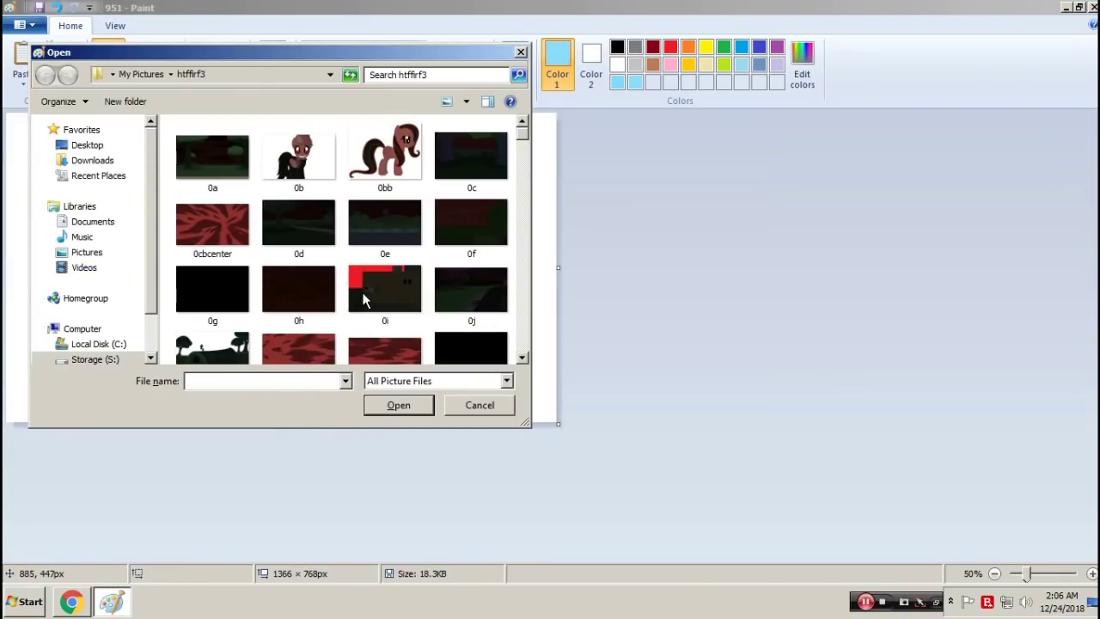
{"action": "type", "text": "9"}
{"action": "key", "text": "Return"}
{"action": "key", "text": "Tab"}
{"action": "key", "text": "Return"}
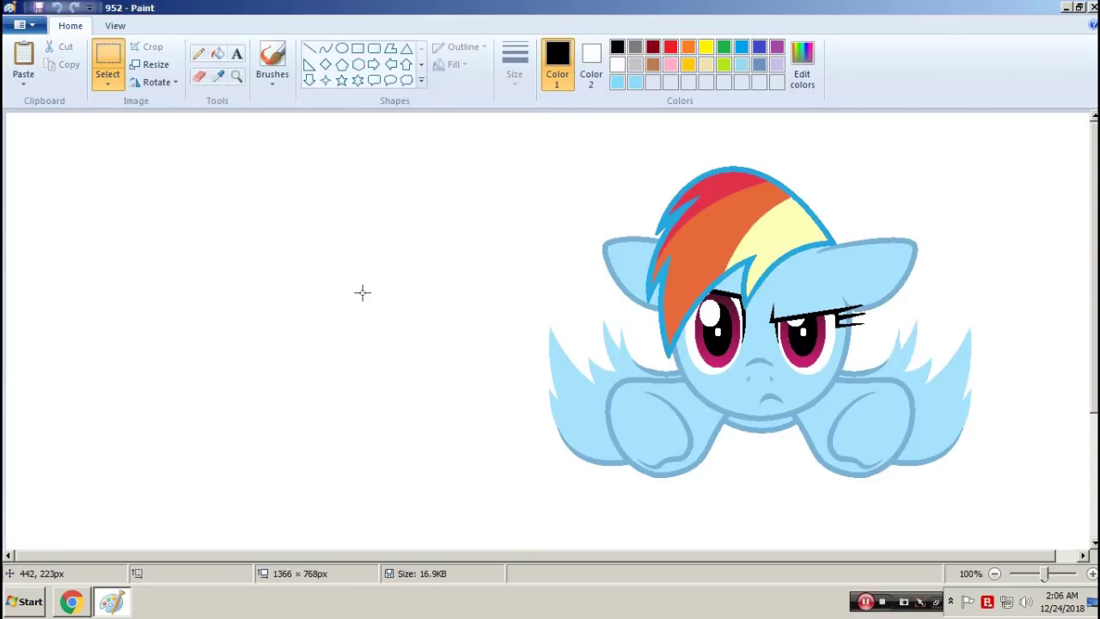
Step: Paste the copied lower body over picture 952 with transparent selection and save the picture
{"action": "key", "text": "ctrl+a"}
{"action": "key", "text": "Delete"}
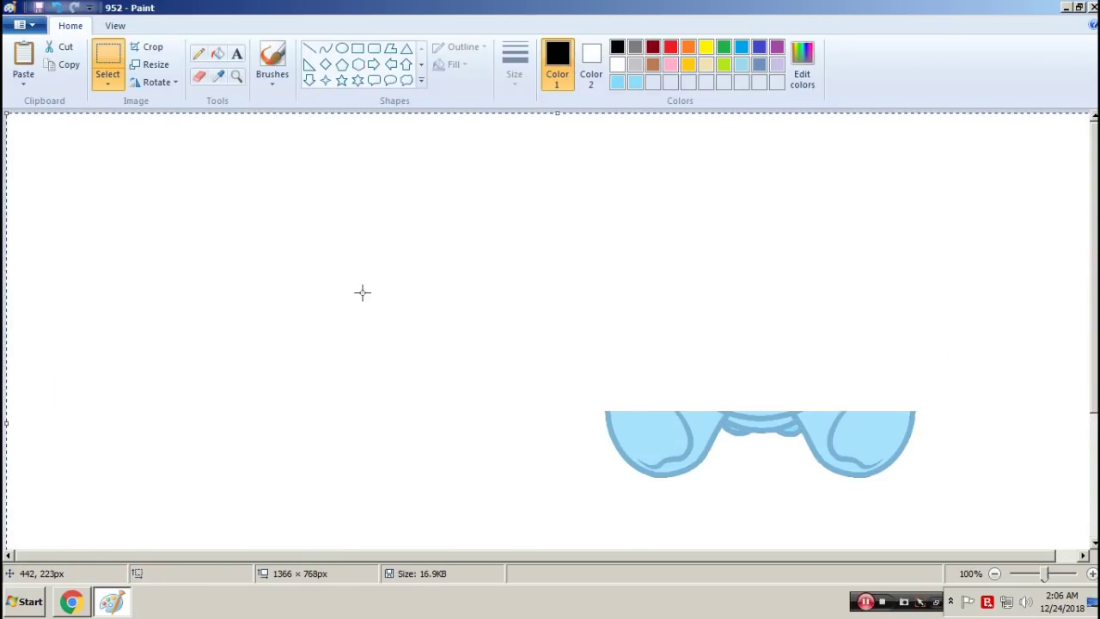
{"action": "left_click", "coordinate": [108, 81]}
{"action": "left_click", "coordinate": [164, 228]}
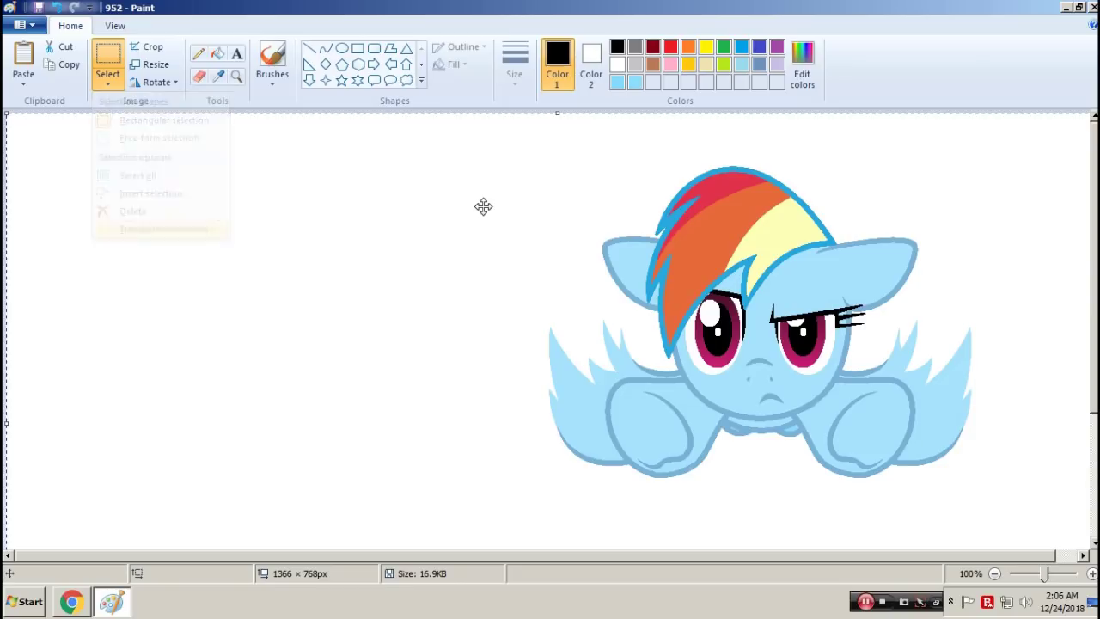
{"action": "key", "text": "Escape"}
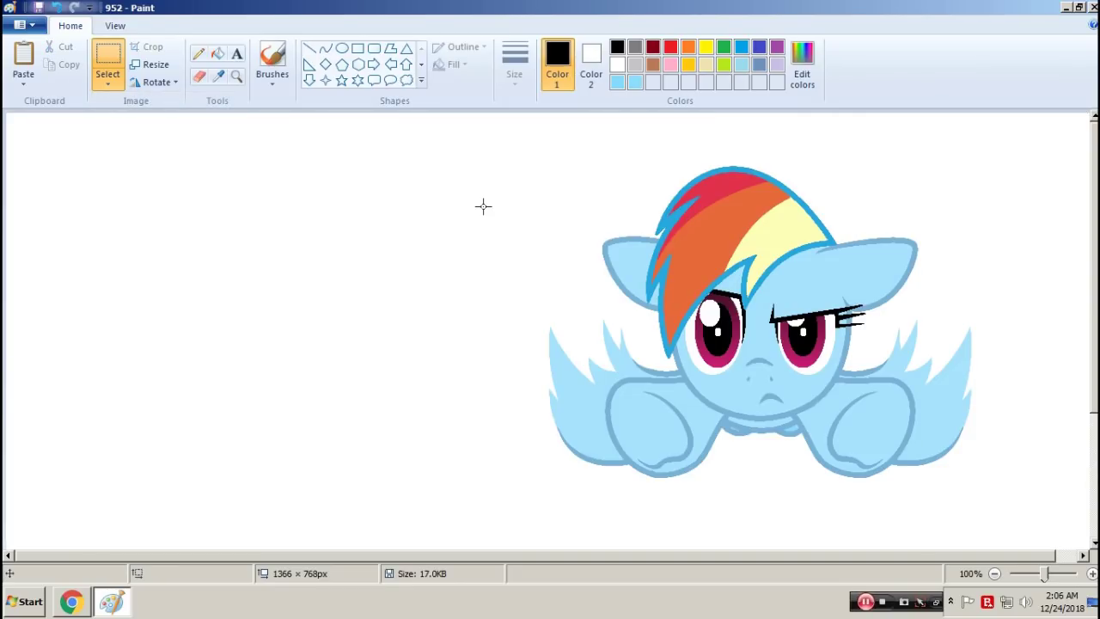
Step: Open picture 953 and try pasting the copied lower body over it
{"action": "key", "text": "ctrl+o"}
{"action": "type", "text": "953"}
{"action": "key", "text": "Return"}
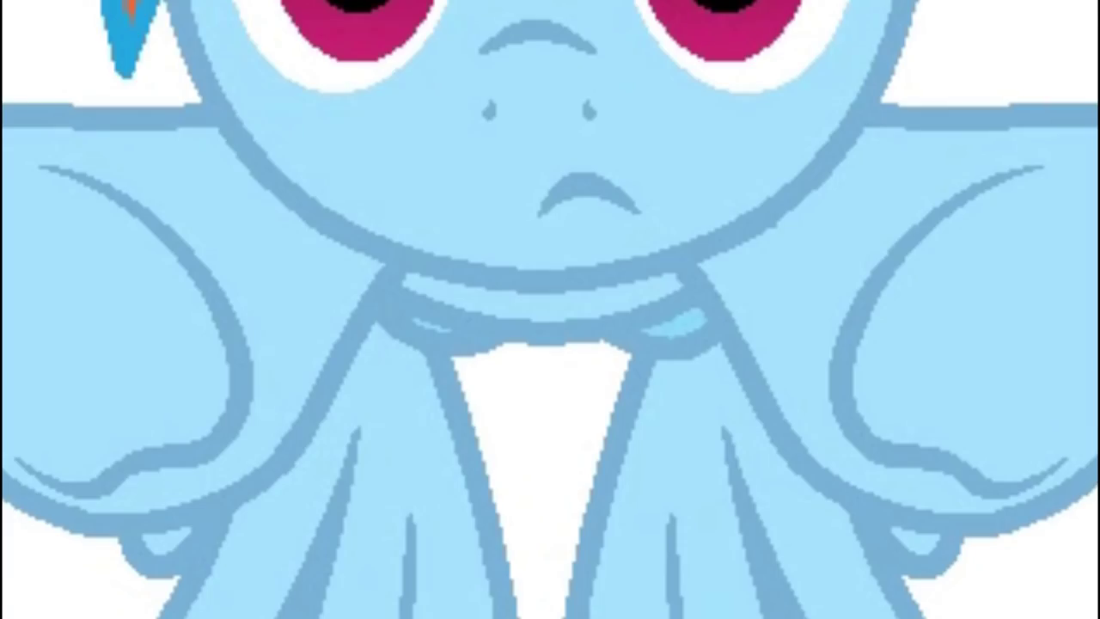
Step: Open picture 954 without saving picture 953, and try pasting the copied lower body over it
{"action": "key", "text": "ctrl+o"}
{"action": "type", "text": "954"}
{"action": "key", "text": "Return"}
{"action": "left_click", "coordinate": [593, 312]}
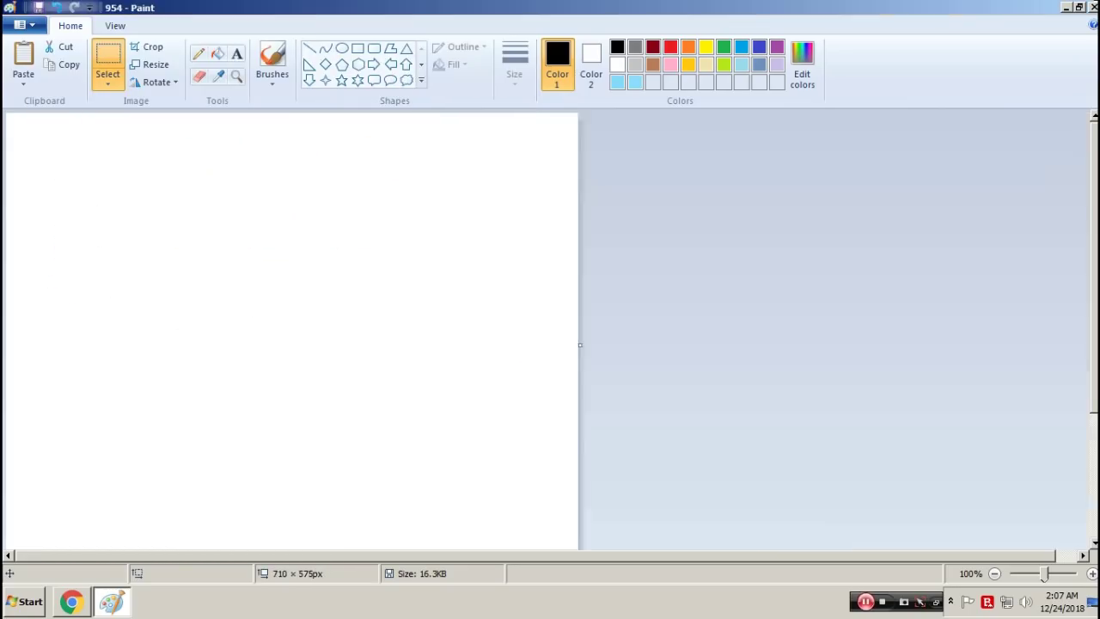
{"action": "key", "text": "ctrl+v"}
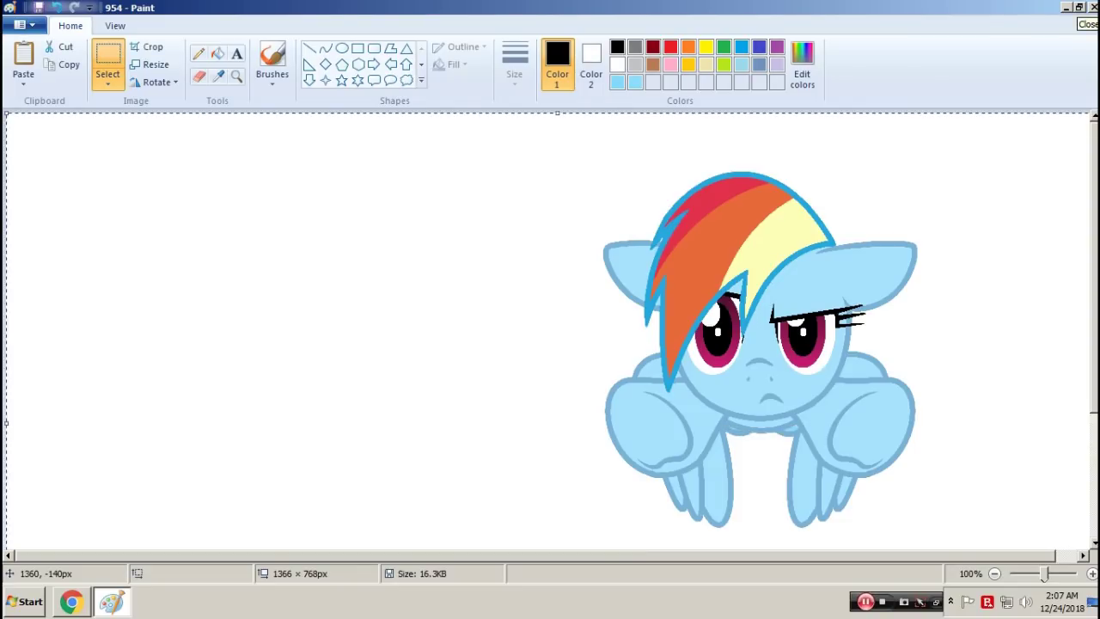
Step: Open picture 955 without saving picture 954, paste the copied lower body over it and save
{"action": "key", "text": "ctrl+o"}
{"action": "type", "text": "954"}
{"action": "key", "text": "Return"}
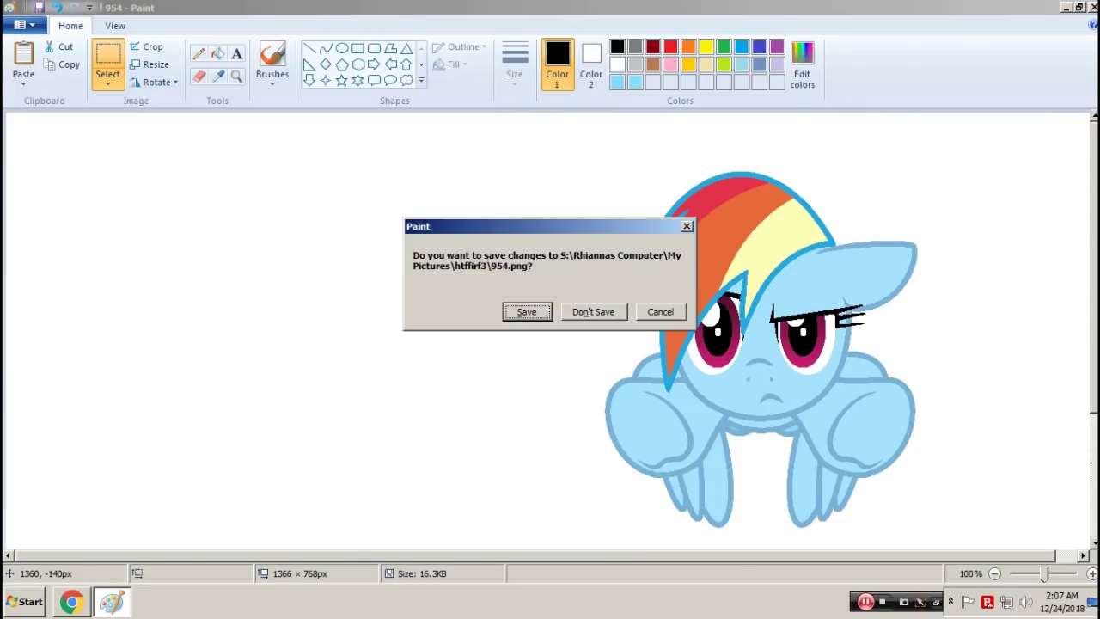
{"action": "key", "text": "n"}
{"action": "key", "text": "ctrl+a"}
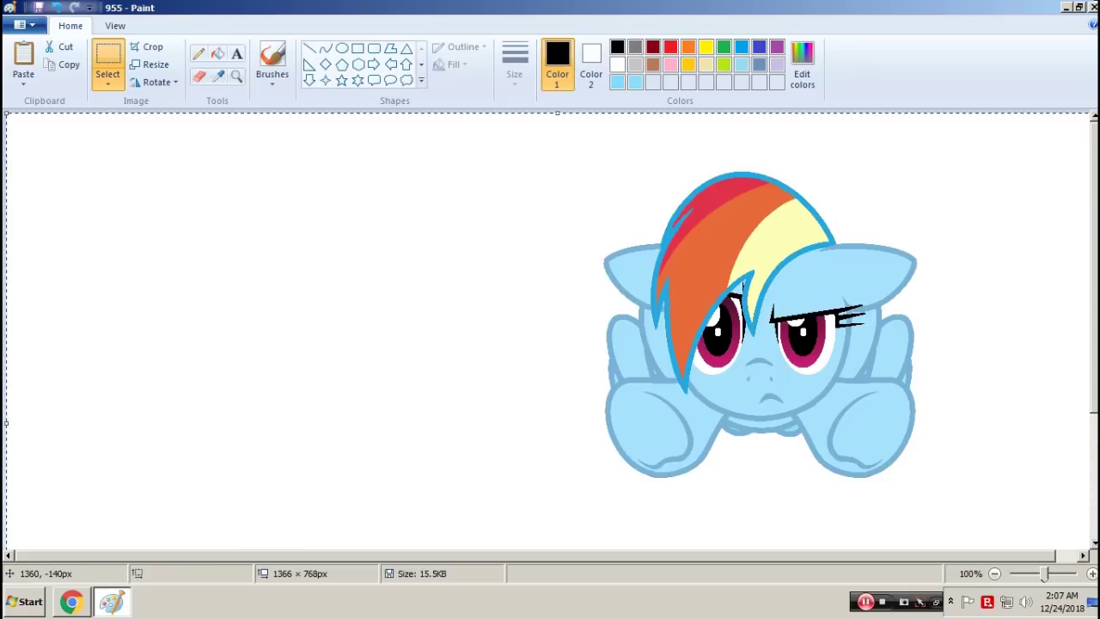
{"action": "key", "text": "Escape"}
Step: Open picture 956 and paste the copied lower body transparently over it, saving the result
{"action": "key", "text": "ctrl+o"}
{"action": "type", "text": "956"}
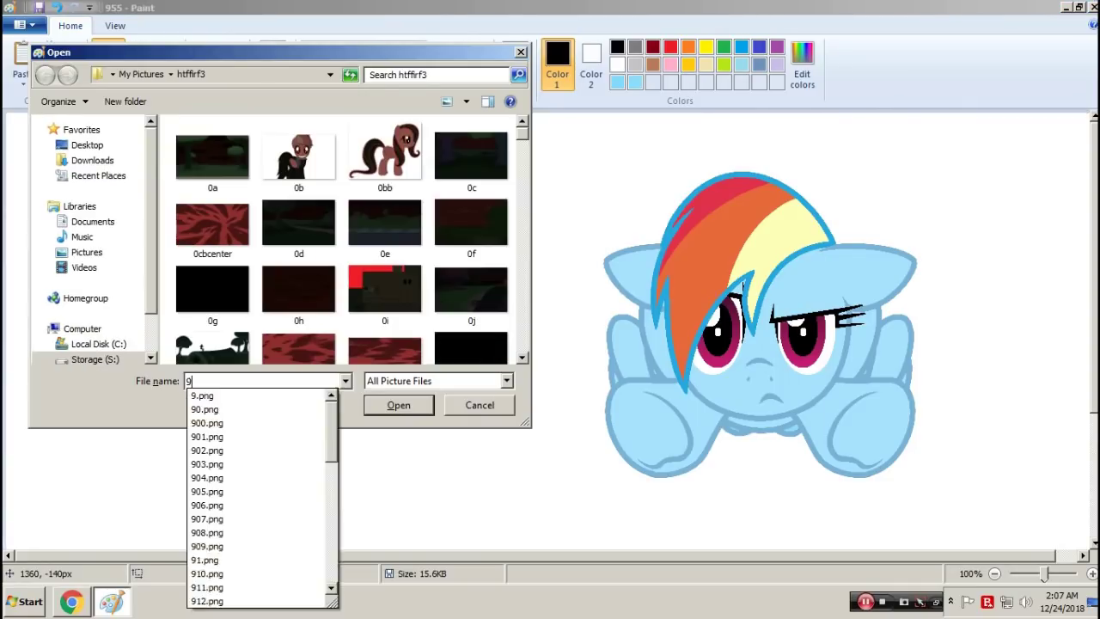
{"action": "key", "text": "Return"}
{"action": "key", "text": "ctrl+a"}
{"action": "key", "text": "Escape"}
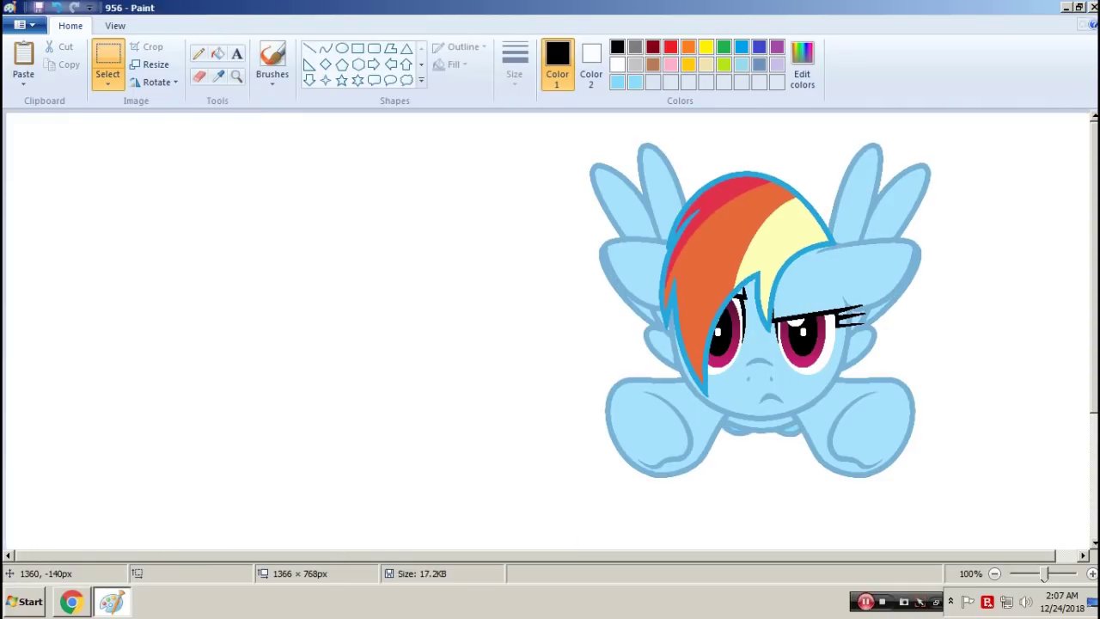
Step: Open picture 957 and paste the copied lower body transparently over it, saving the result
{"action": "key", "text": "ctrl+o"}
{"action": "type", "text": "957"}
{"action": "key", "text": "Return"}
{"action": "key", "text": "ctrl+o"}
{"action": "type", "text": "957"}
{"action": "key", "text": "Return"}
{"action": "key", "text": "ctrl+a"}
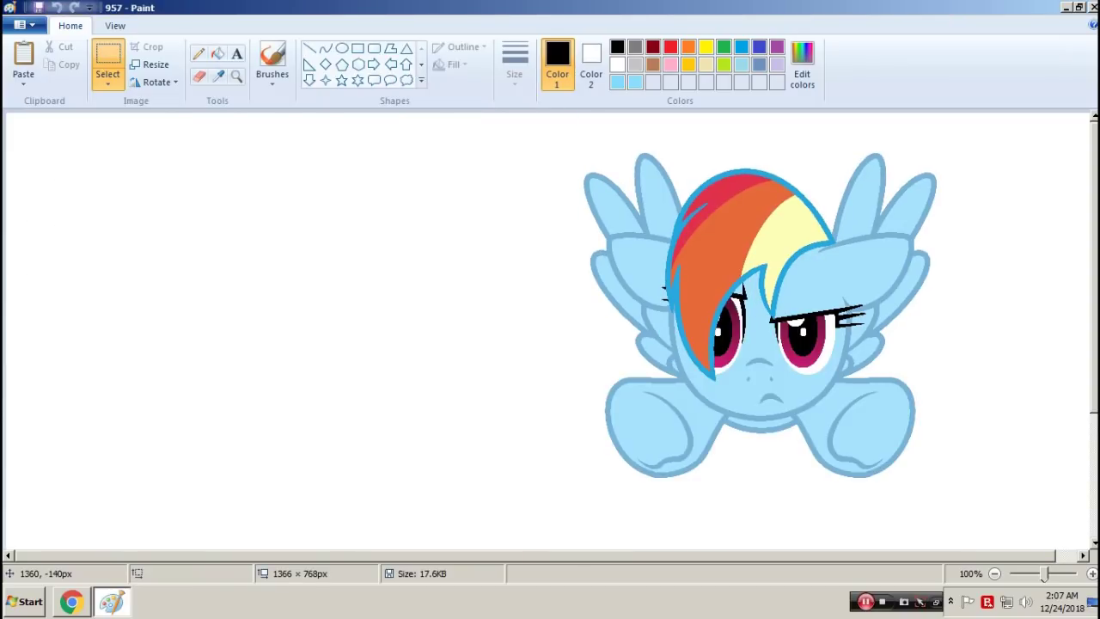
Step: Open picture 958 from the htffirf3 folder
{"action": "key", "text": "ctrl+o"}
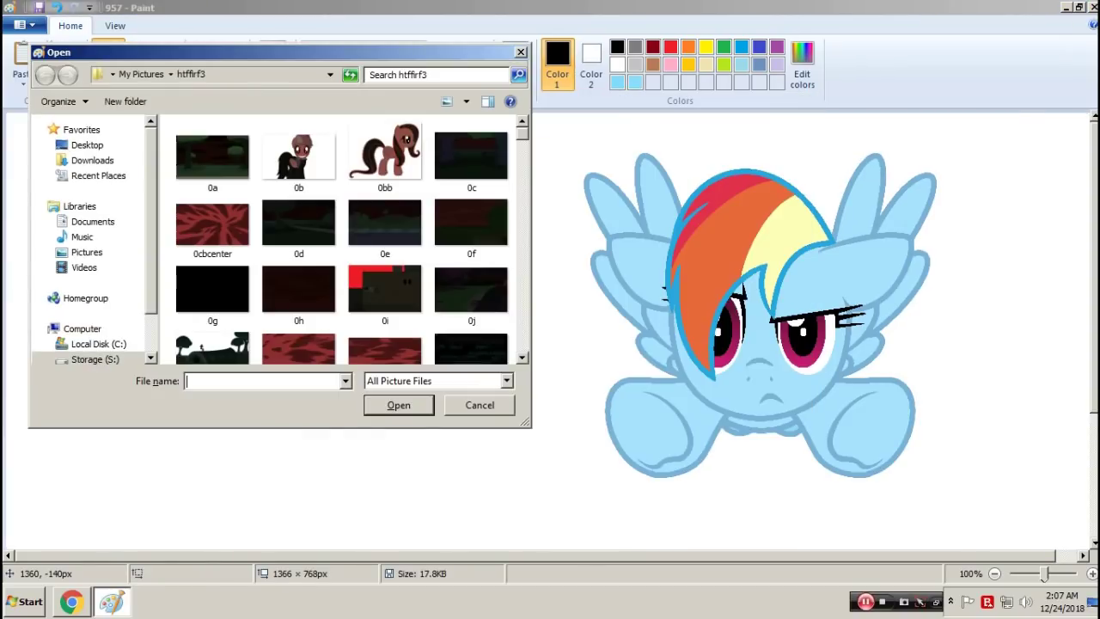
{"action": "type", "text": "958"}
{"action": "key", "text": "Return"}
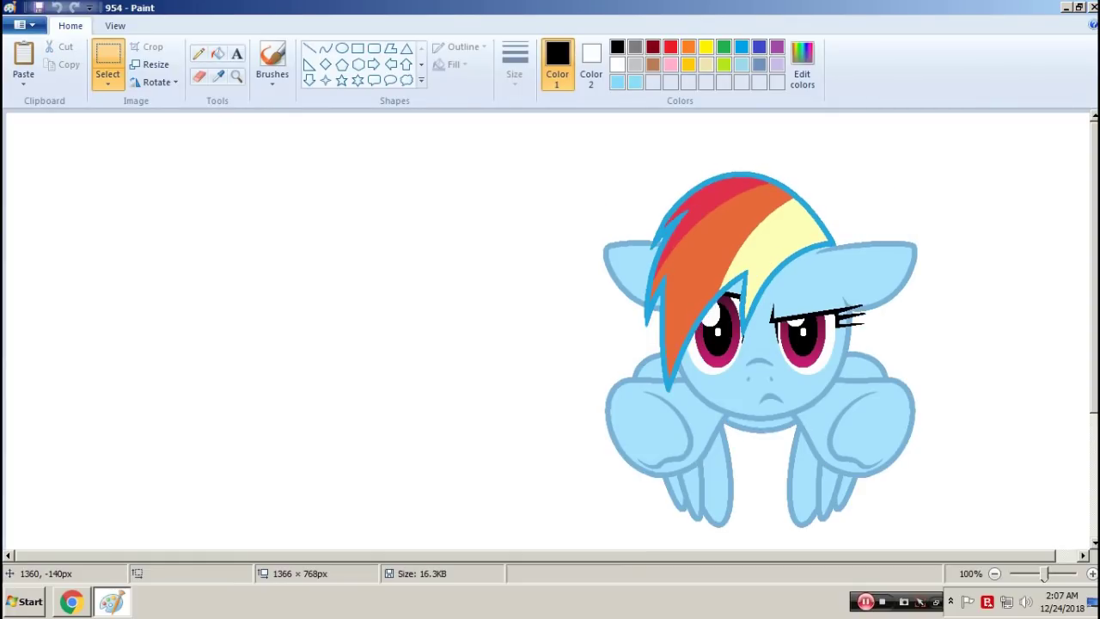
Step: Copy the whole canvas of picture 954 and open picture 951
{"action": "key", "text": "ctrl+a"}
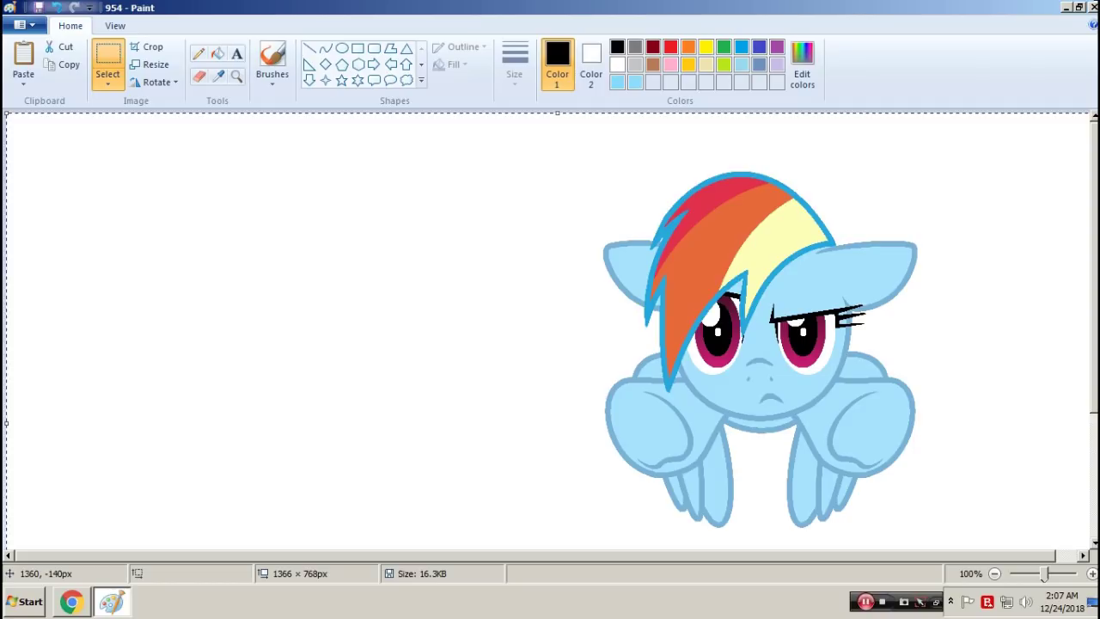
{"action": "key", "text": "ctrl+o"}
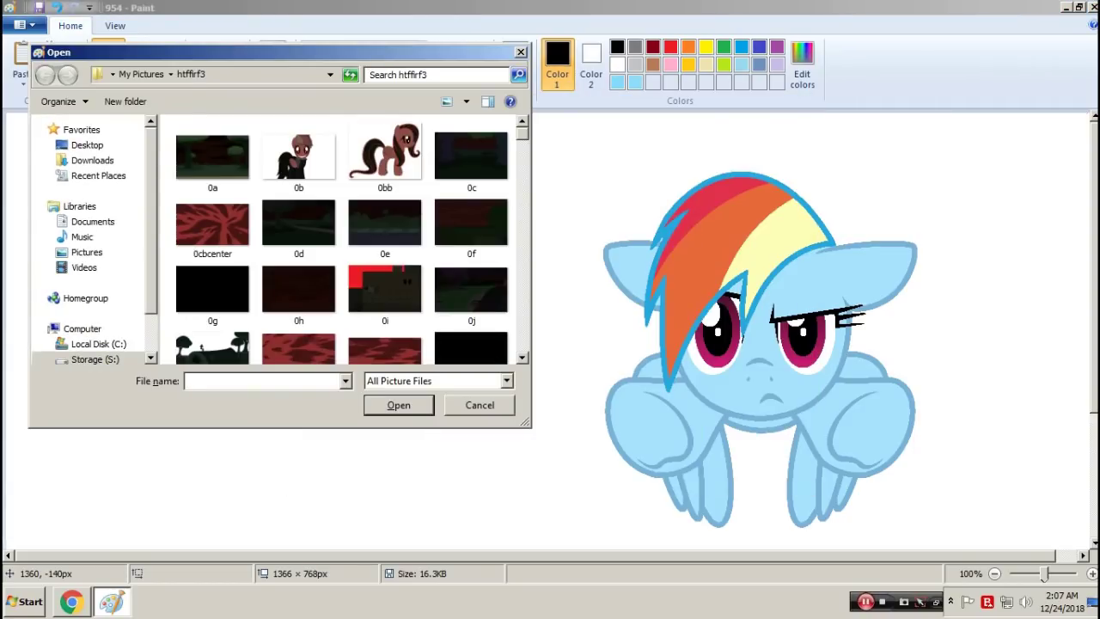
{"action": "type", "text": "951"}
{"action": "key", "text": "Return"}
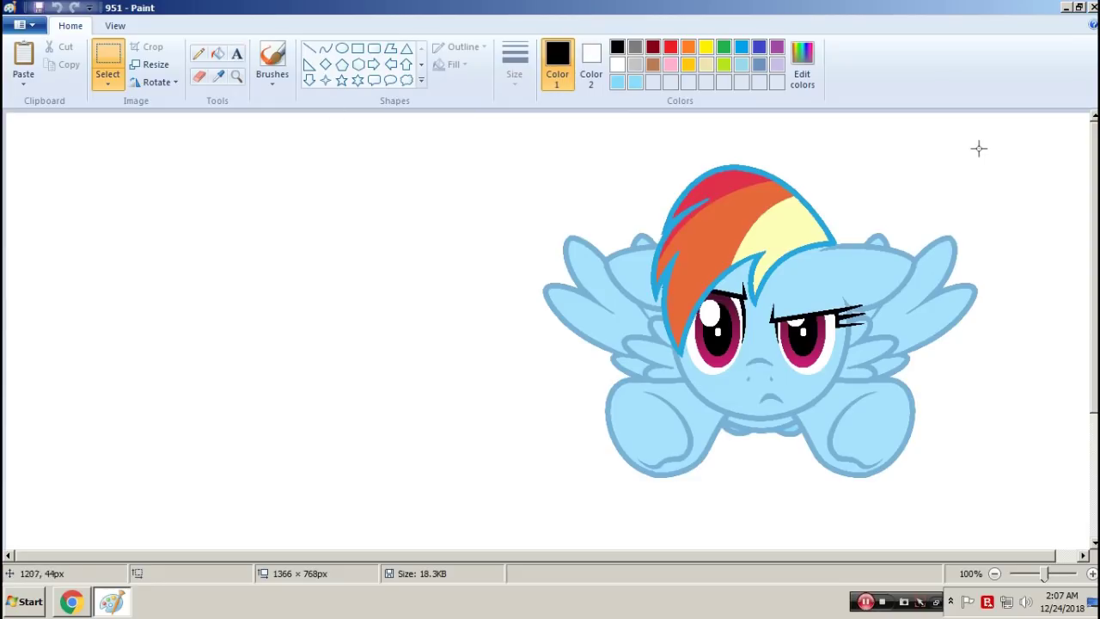
Step: Delete a region about 593 × 295 px over the pony's head and wings, and paste picture 954 over the remaining lower body
{"action": "left_click_drag", "start_coordinate": [998, 157], "coordinate": [519, 395]}
{"action": "key", "text": "Delete"}
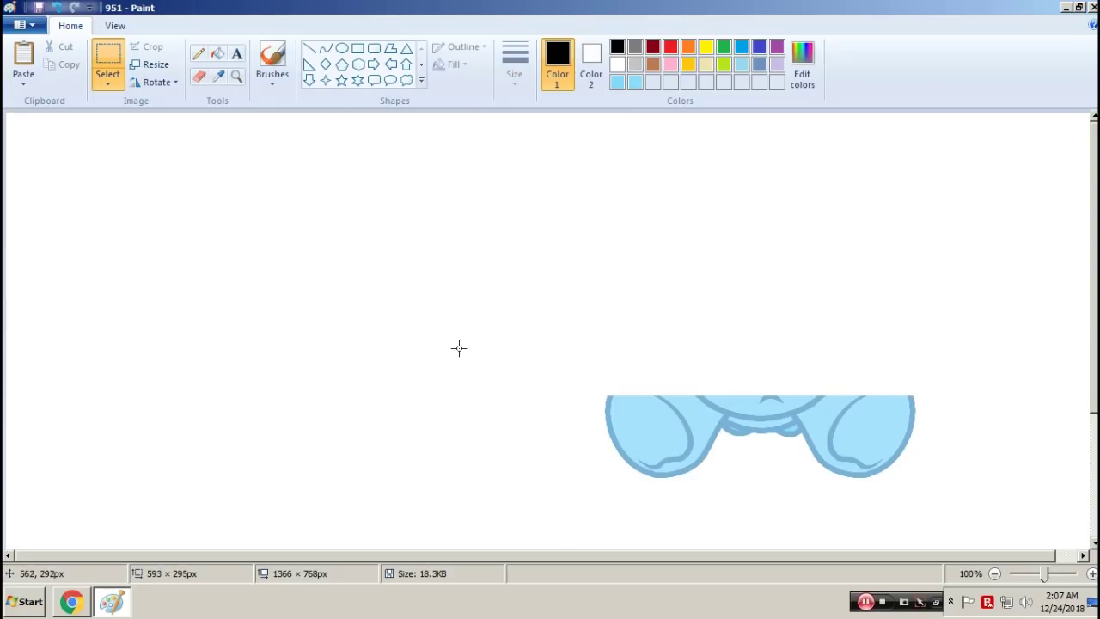
{"action": "key", "text": "ctrl+z"}
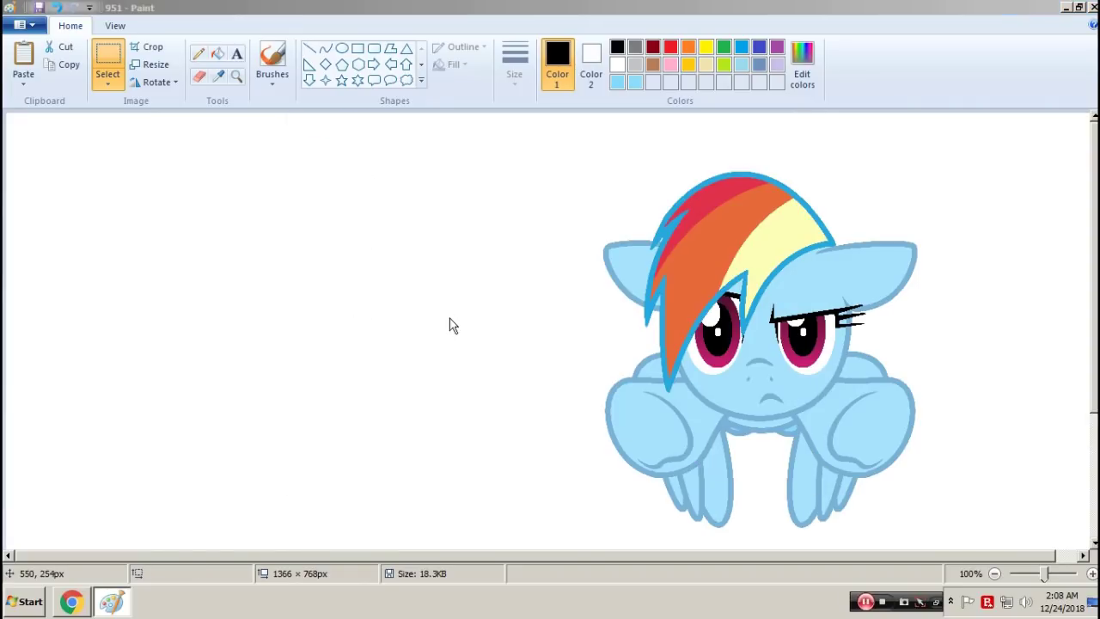
Step: Save the combined picture as 954 in PNG format, replacing the existing file
{"action": "key", "text": "F12"}
{"action": "type", "text": "954"}
{"action": "key", "text": "Return"}
{"action": "key", "text": "Left"}
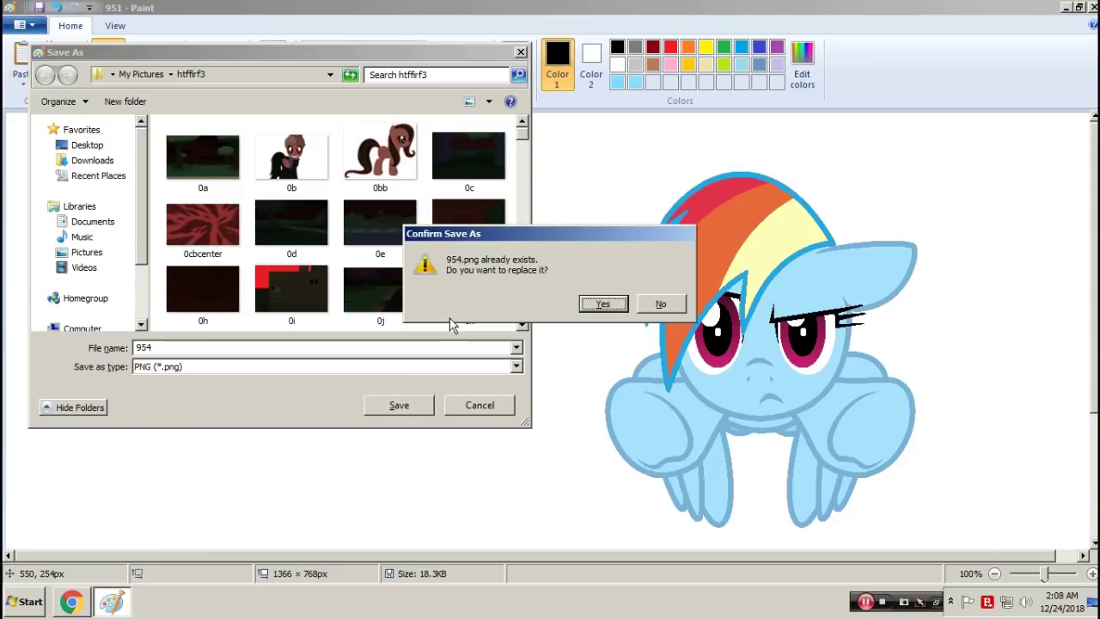
{"action": "key", "text": "Return"}
{"action": "key", "text": "Return"}
Step: Open picture 953, copy its whole canvas, and reopen picture 951
{"action": "key", "text": "ctrl+o"}
{"action": "type", "text": "953"}
{"action": "key", "text": "Return"}
{"action": "key", "text": "ctrl+o"}
{"action": "type", "text": "951"}
{"action": "key", "text": "Return"}
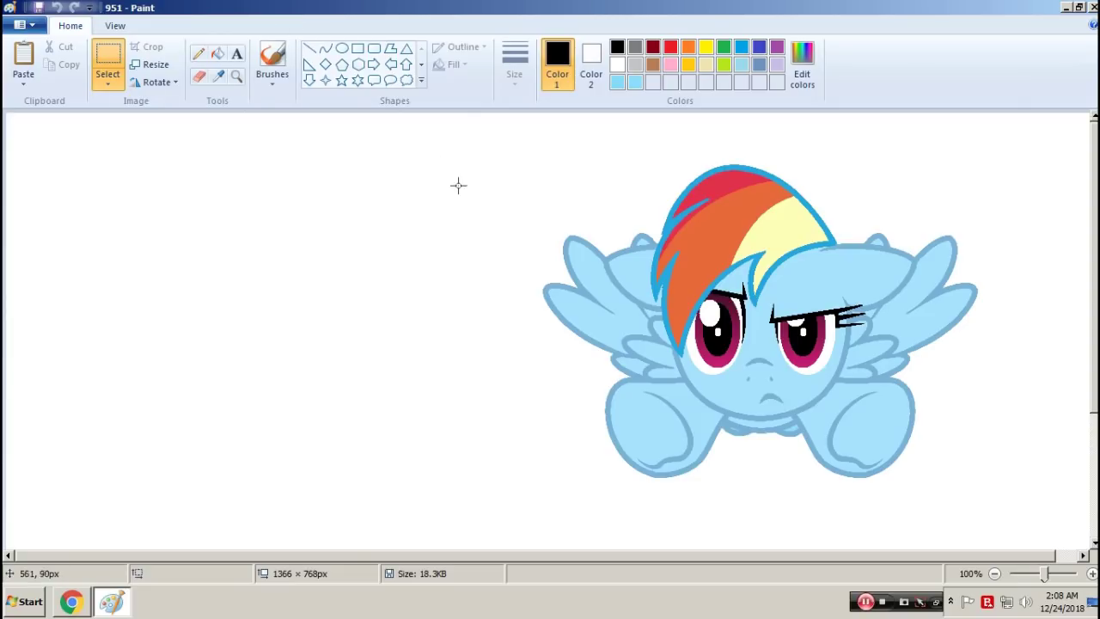
Step: Remove a region about 617 × 304 px over the pony's head and wings, and paste picture 953 over the remaining lower body
{"action": "mouse_move", "coordinate": [498, 147]}
{"action": "left_mouse_down"}
{"action": "mouse_move", "coordinate": [712, 307]}
{"action": "mouse_move", "coordinate": [994, 392]}
{"action": "left_mouse_up"}
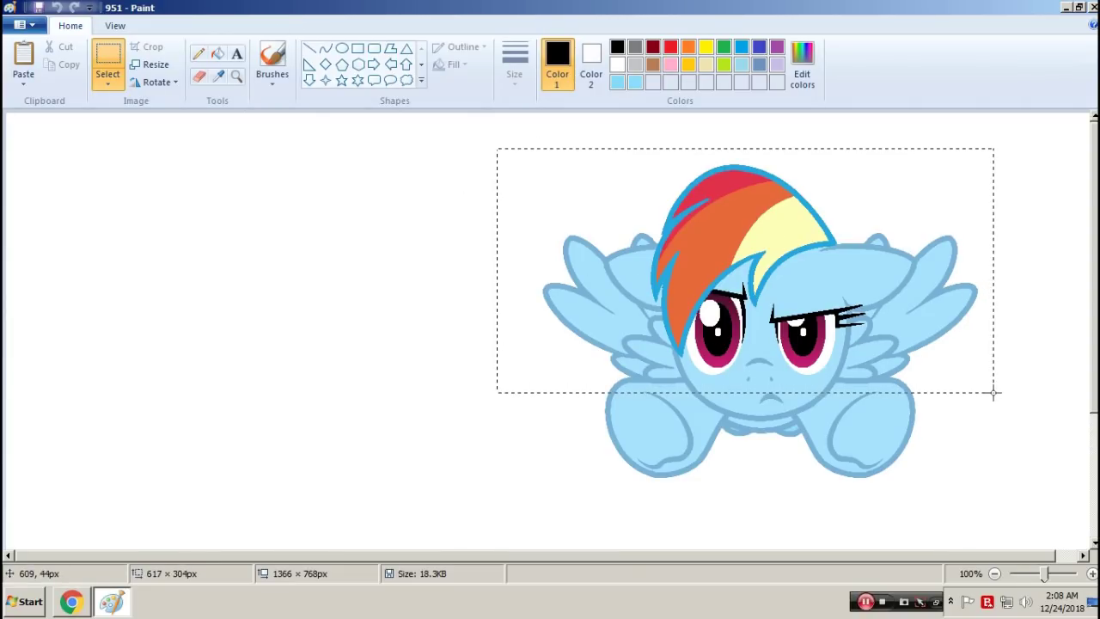
{"action": "left_click_drag", "start_coordinate": [993, 393], "coordinate": [993, 392]}
{"action": "key", "text": "ctrl+x"}
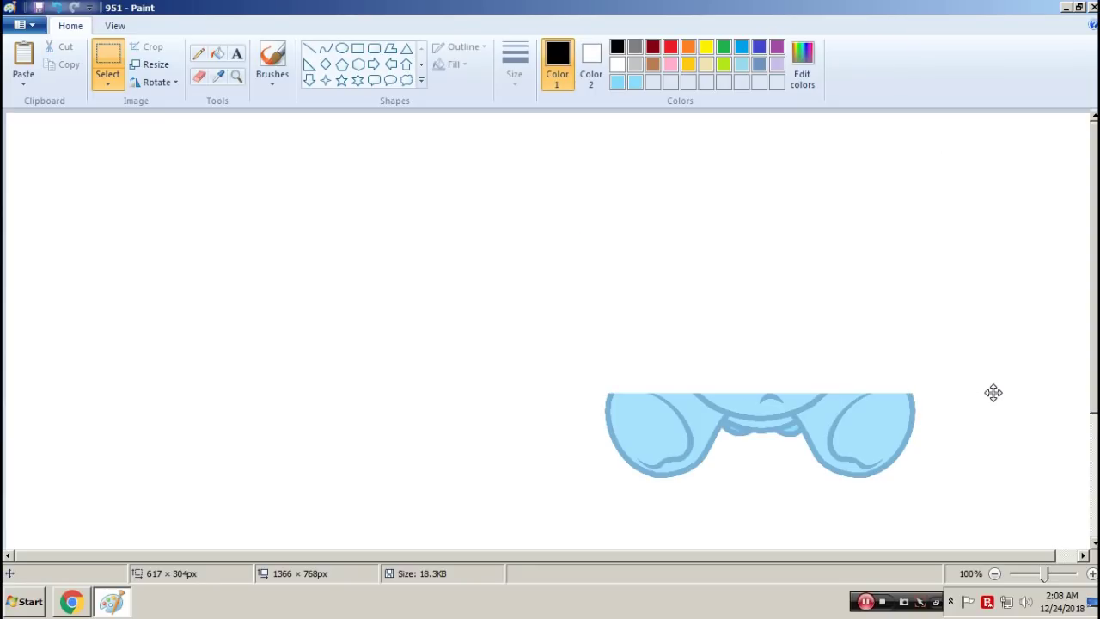
{"action": "key", "text": "ctrl+v"}
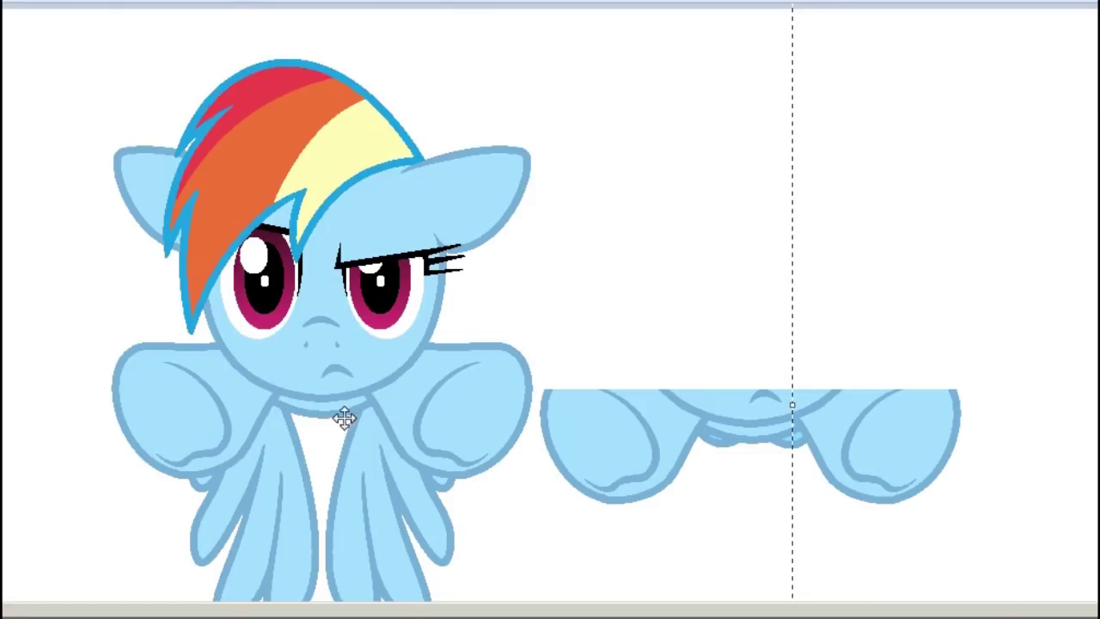
{"action": "mouse_move", "coordinate": [338, 373]}
{"action": "left_mouse_down"}
{"action": "mouse_move", "coordinate": [749, 359]}
{"action": "mouse_move", "coordinate": [774, 362]}
{"action": "mouse_move", "coordinate": [767, 395]}
{"action": "left_mouse_up"}
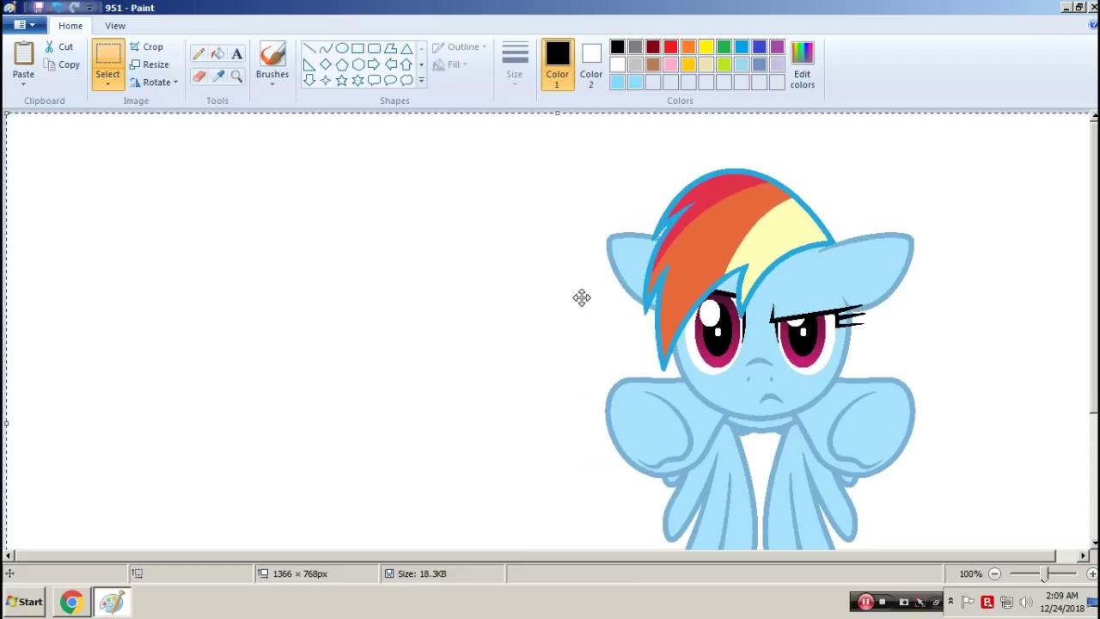
Step: Save the combined picture as 953 in PNG format, replacing the existing file
{"action": "key", "text": "F12"}
{"action": "type", "text": "953"}
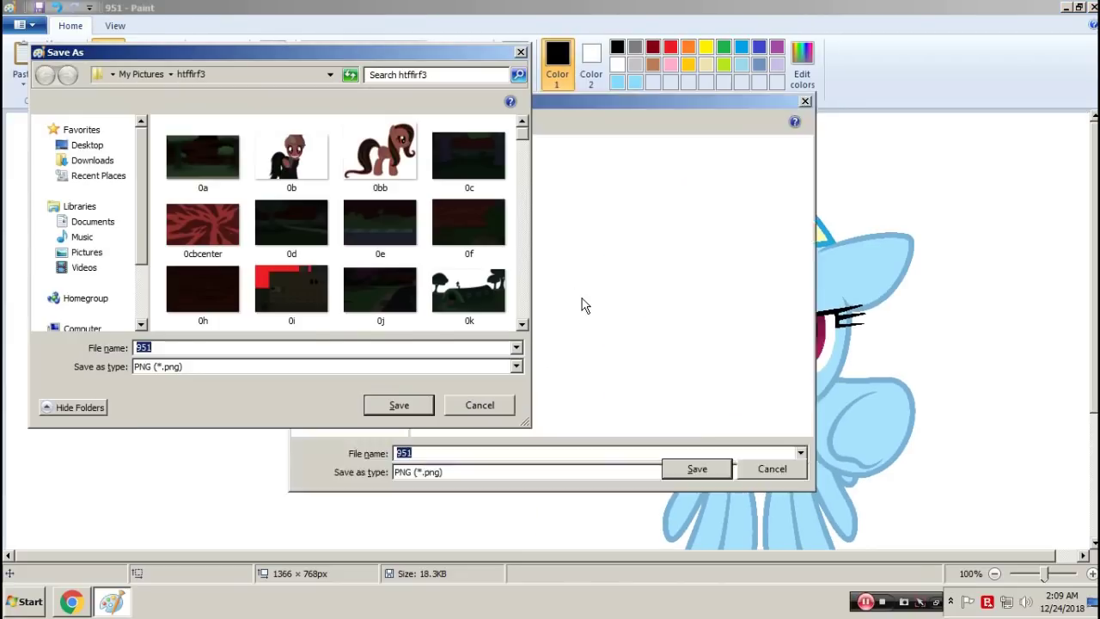
{"action": "key", "text": "Return"}
{"action": "left_click", "coordinate": [584, 304]}
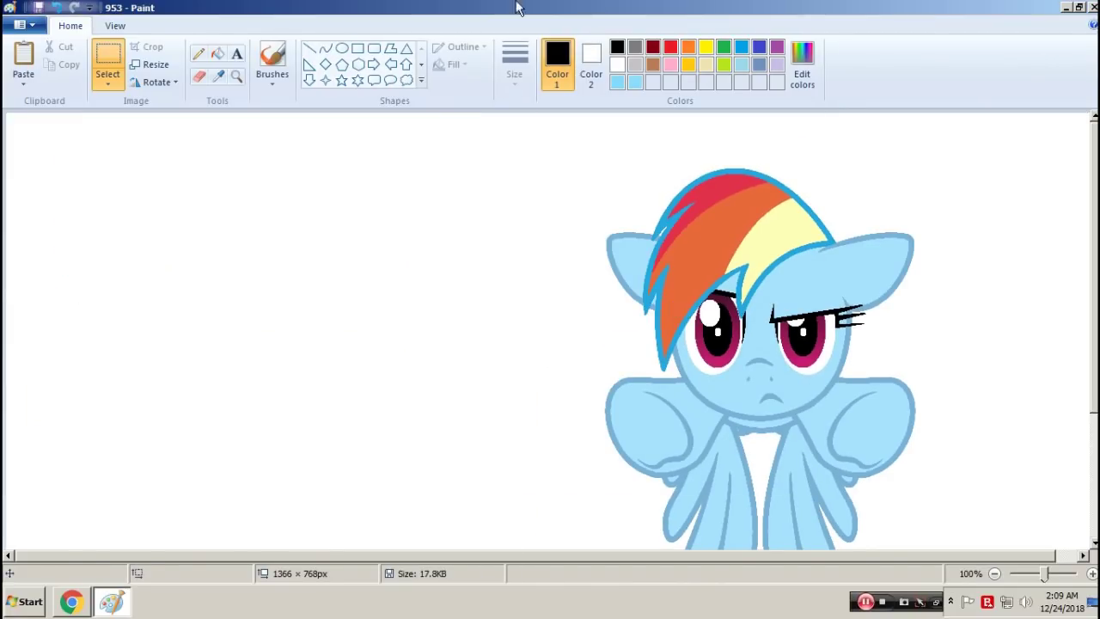
Step: Switch to Movie Maker and check the system date and time
{"action": "key", "text": "super"}
{"action": "key", "text": "Escape"}
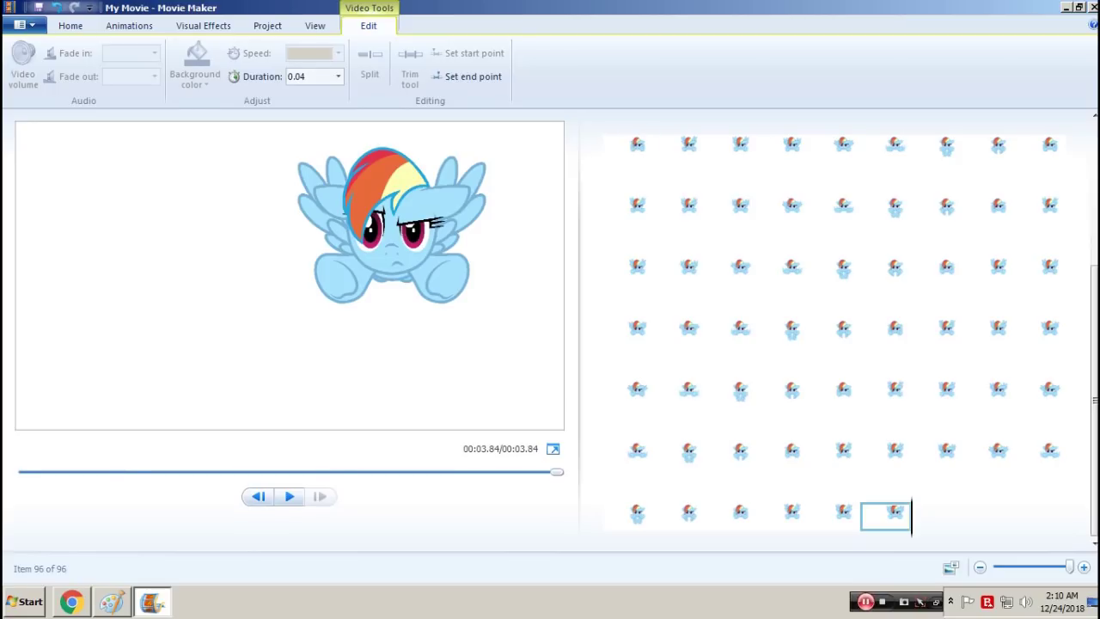
{"action": "left_click", "coordinate": [1061, 602]}
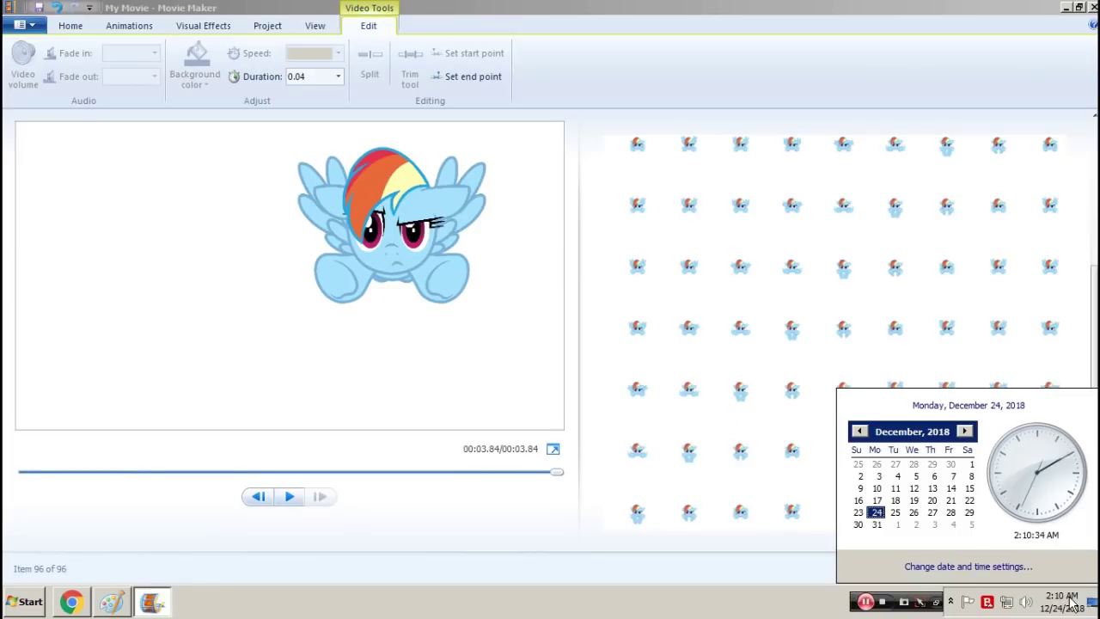
{"action": "left_click", "coordinate": [1073, 604]}
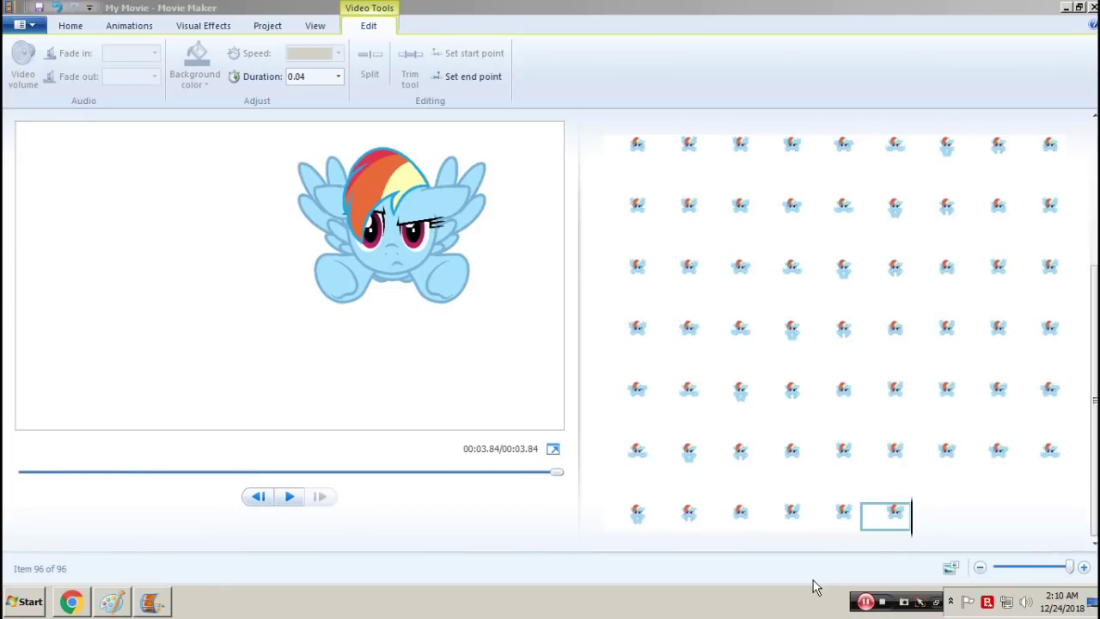